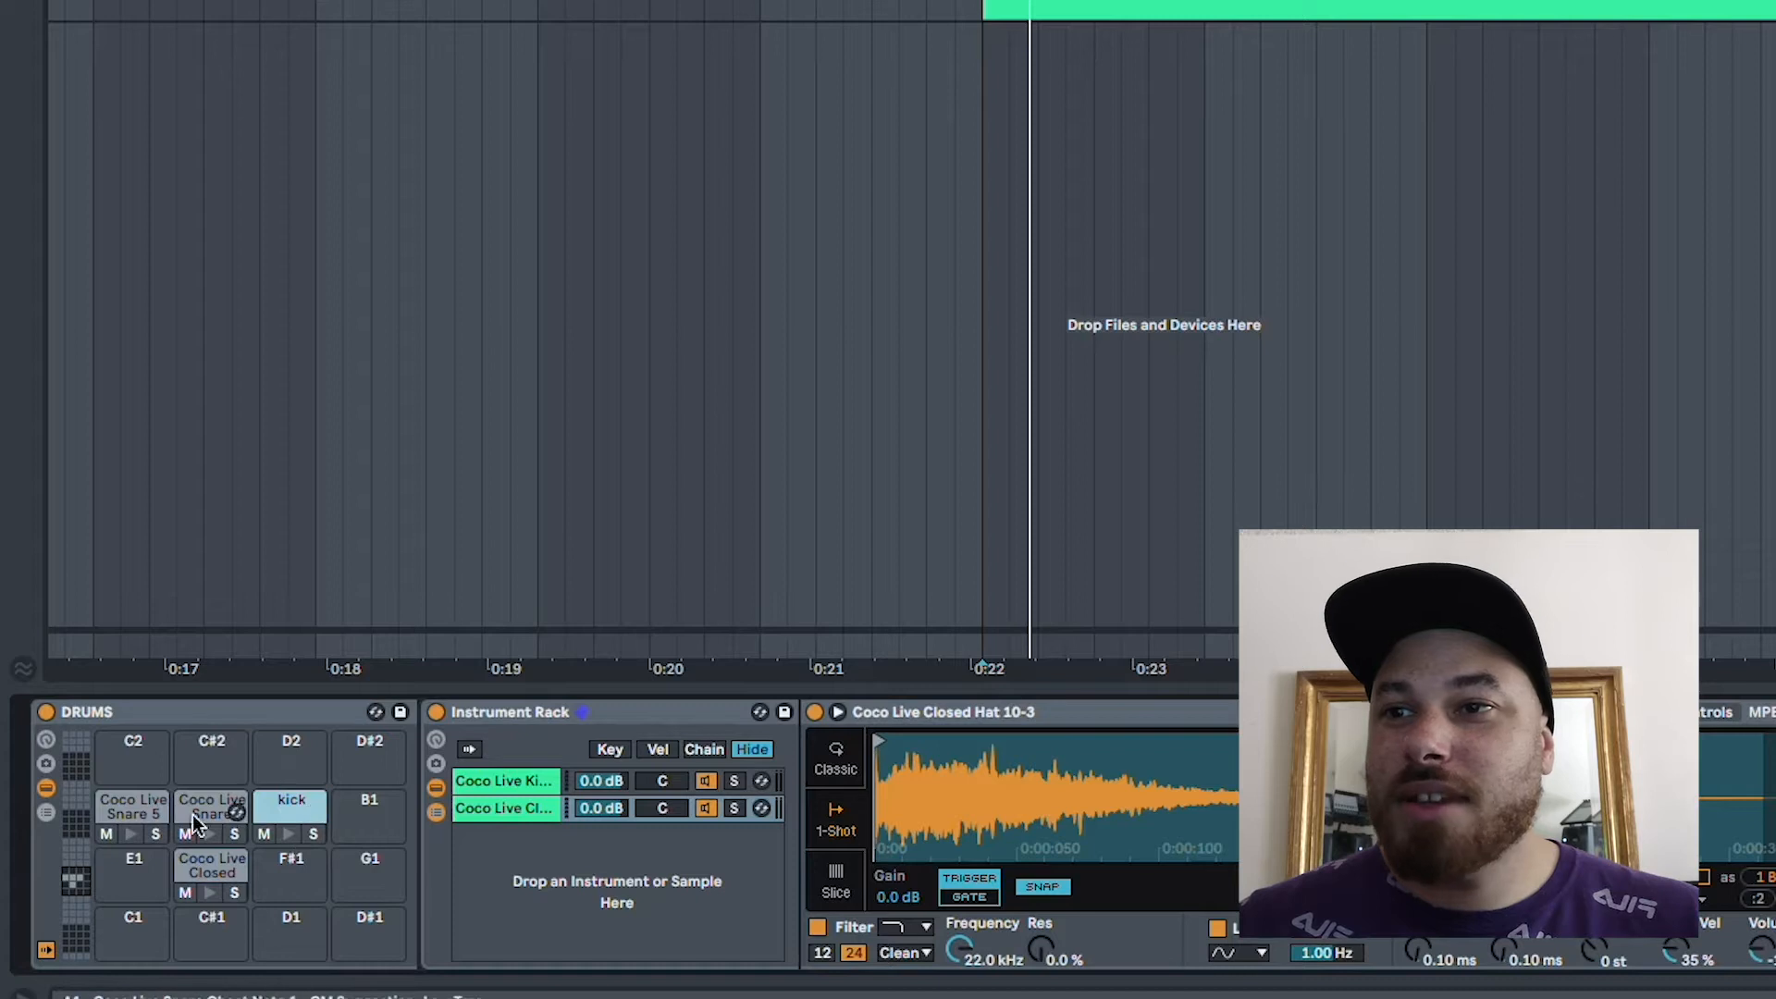
# - Inspect the kick pad's two layered samples, Coco Live Kick 5 and Closed Hat 10-3, and play the og drum loop
pyautogui.click(502, 780)
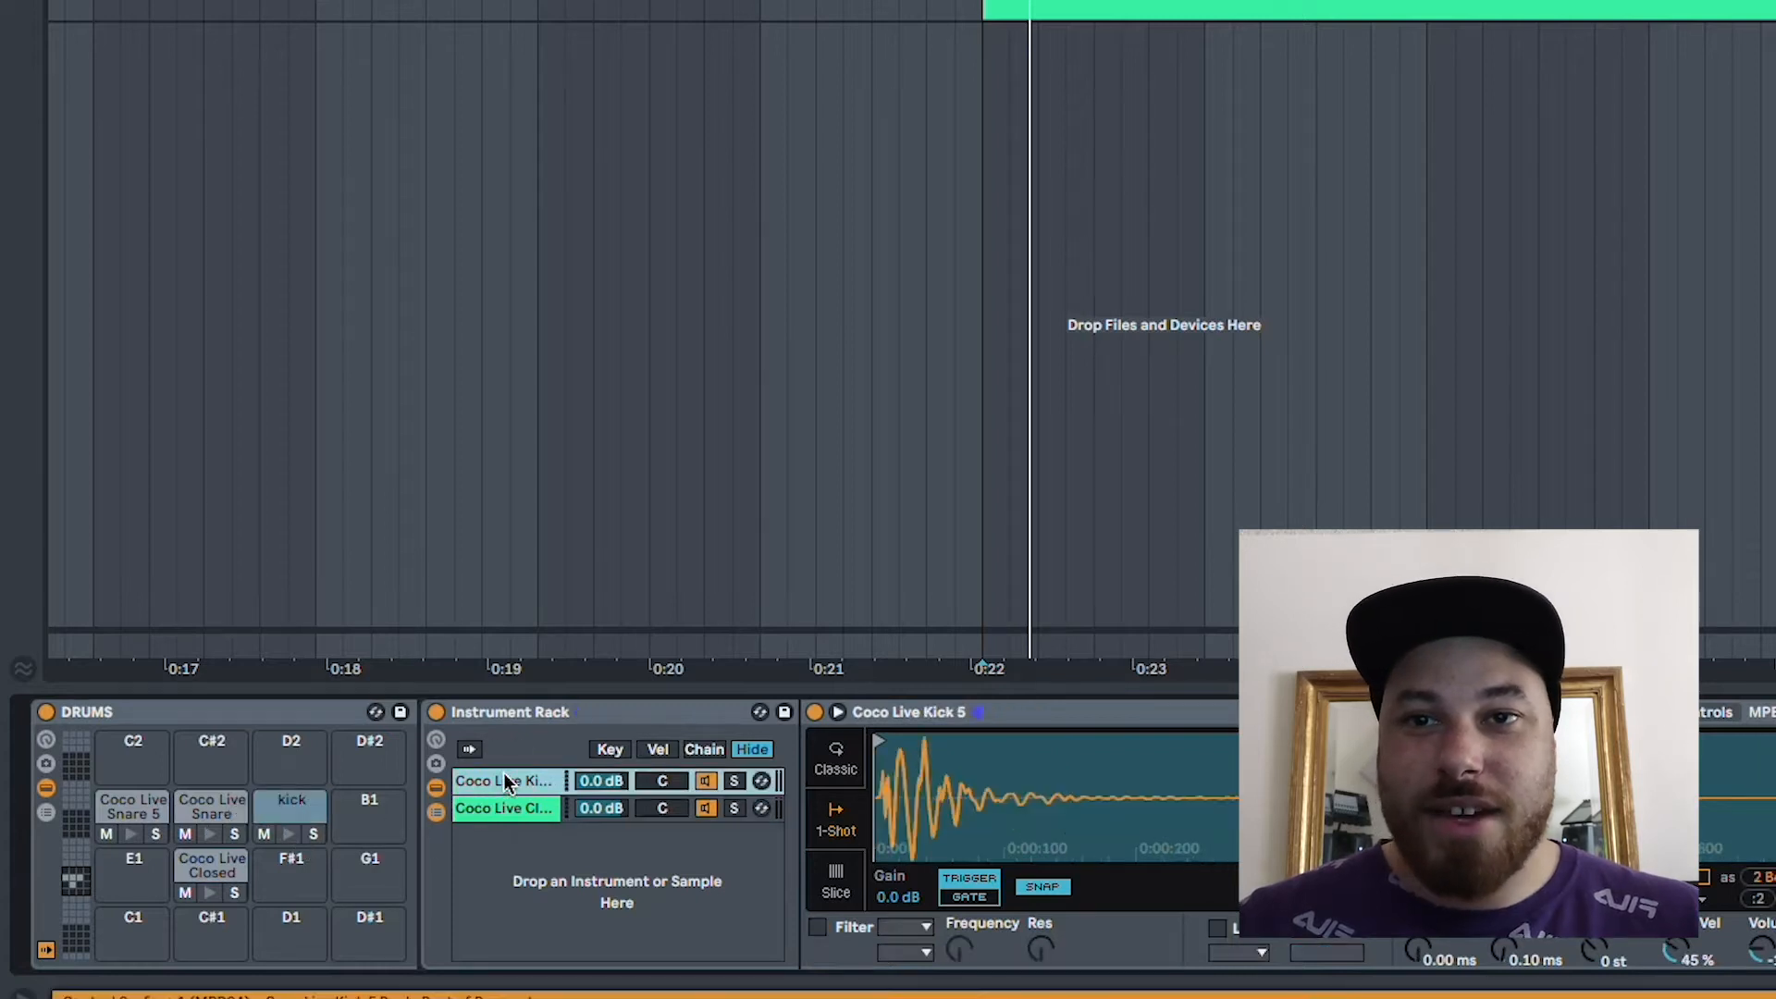
pyautogui.click(515, 807)
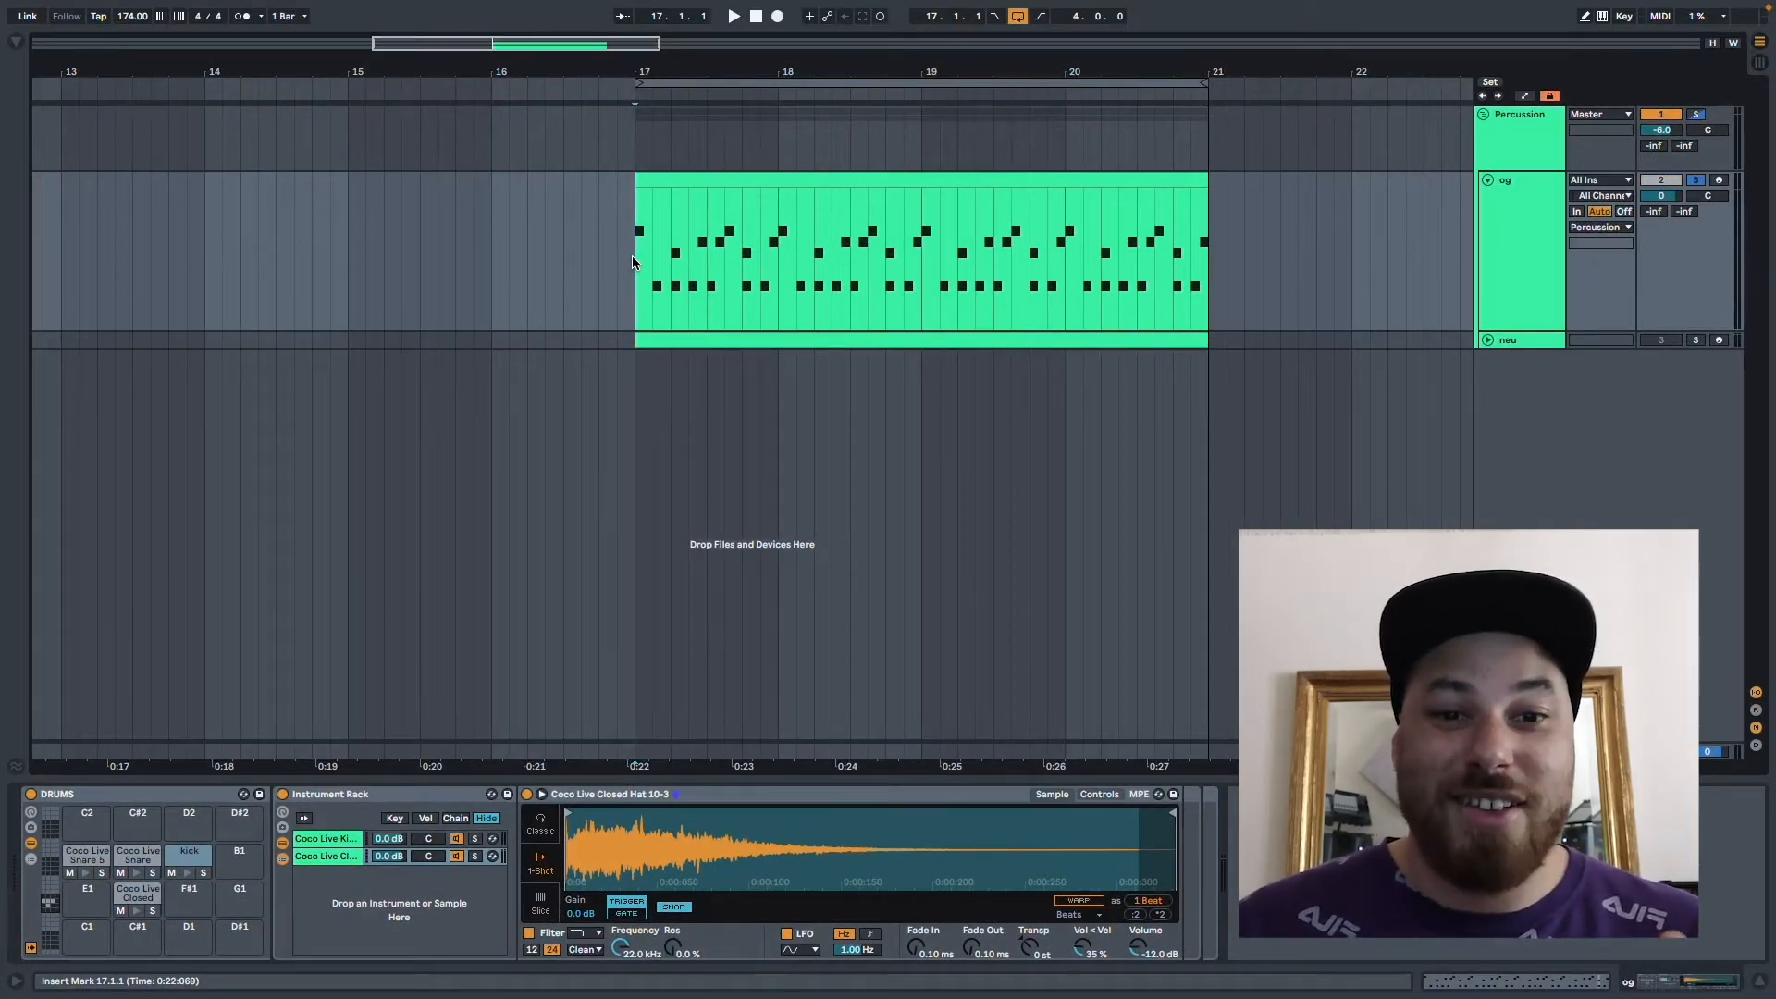
pyautogui.press('space')
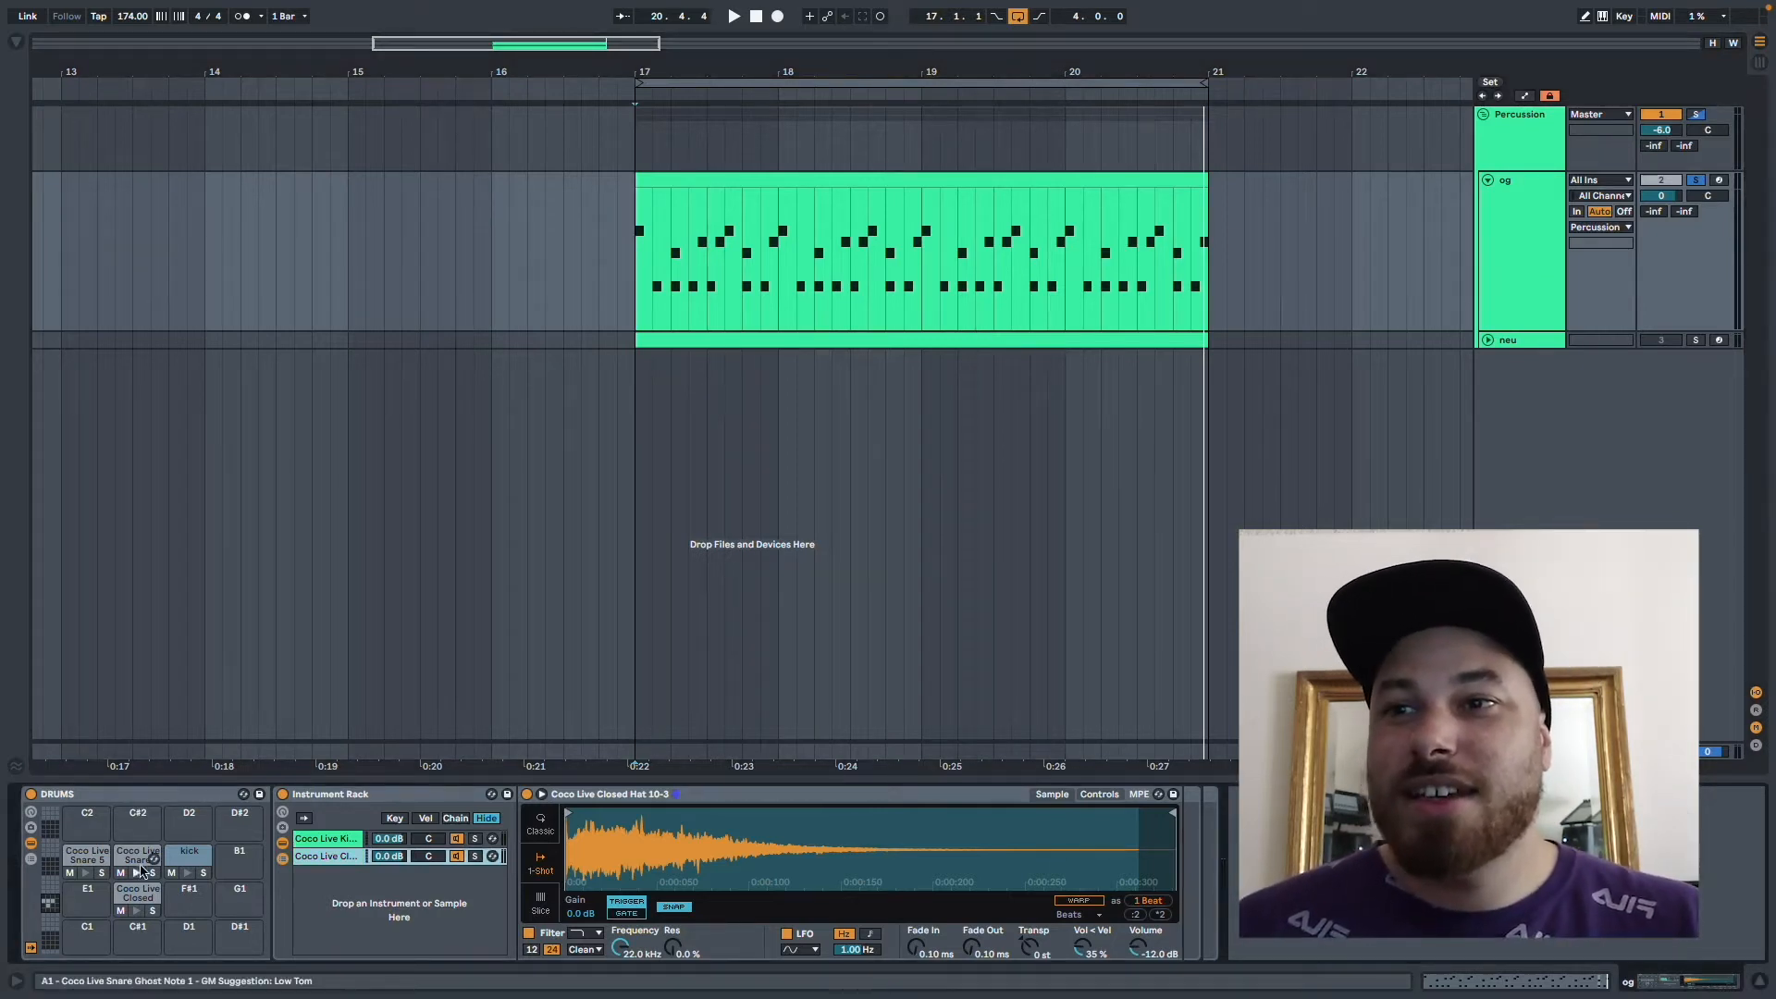
# - Audition the Coco Live Closed Hat 1 pad and shorten its sample end to about 110 ms
pyautogui.click(135, 896)
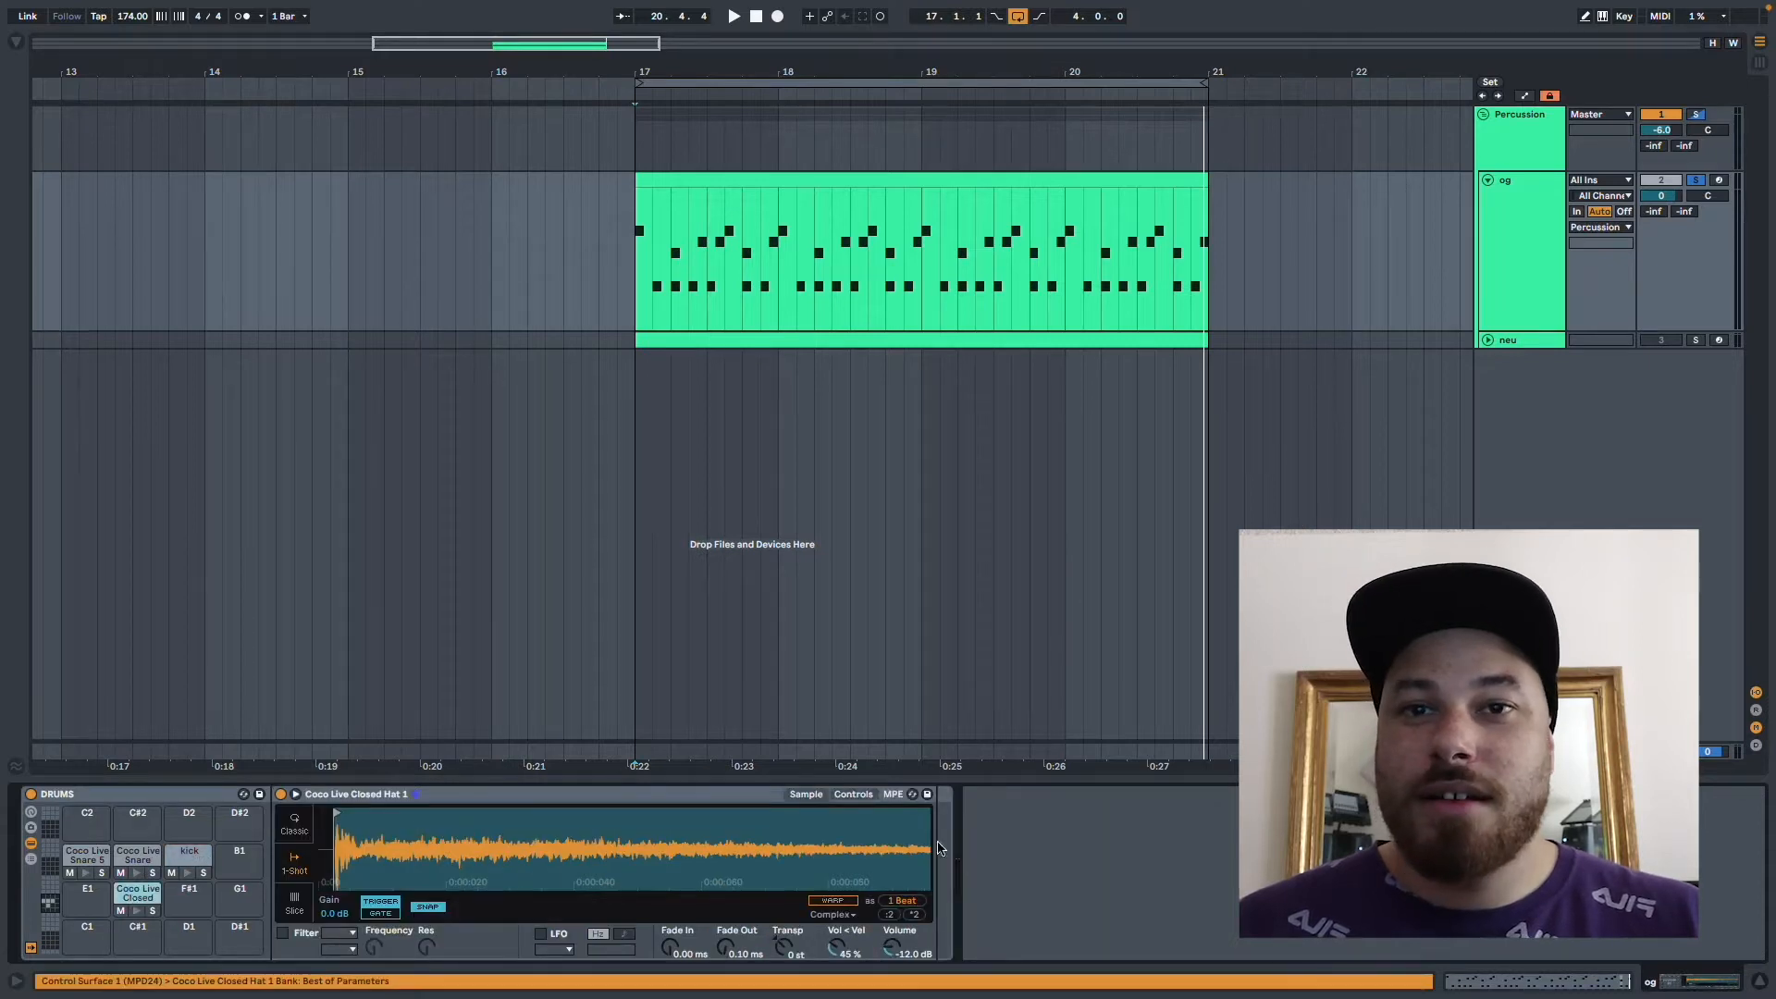
pyautogui.scroll(-3, 925, 848)
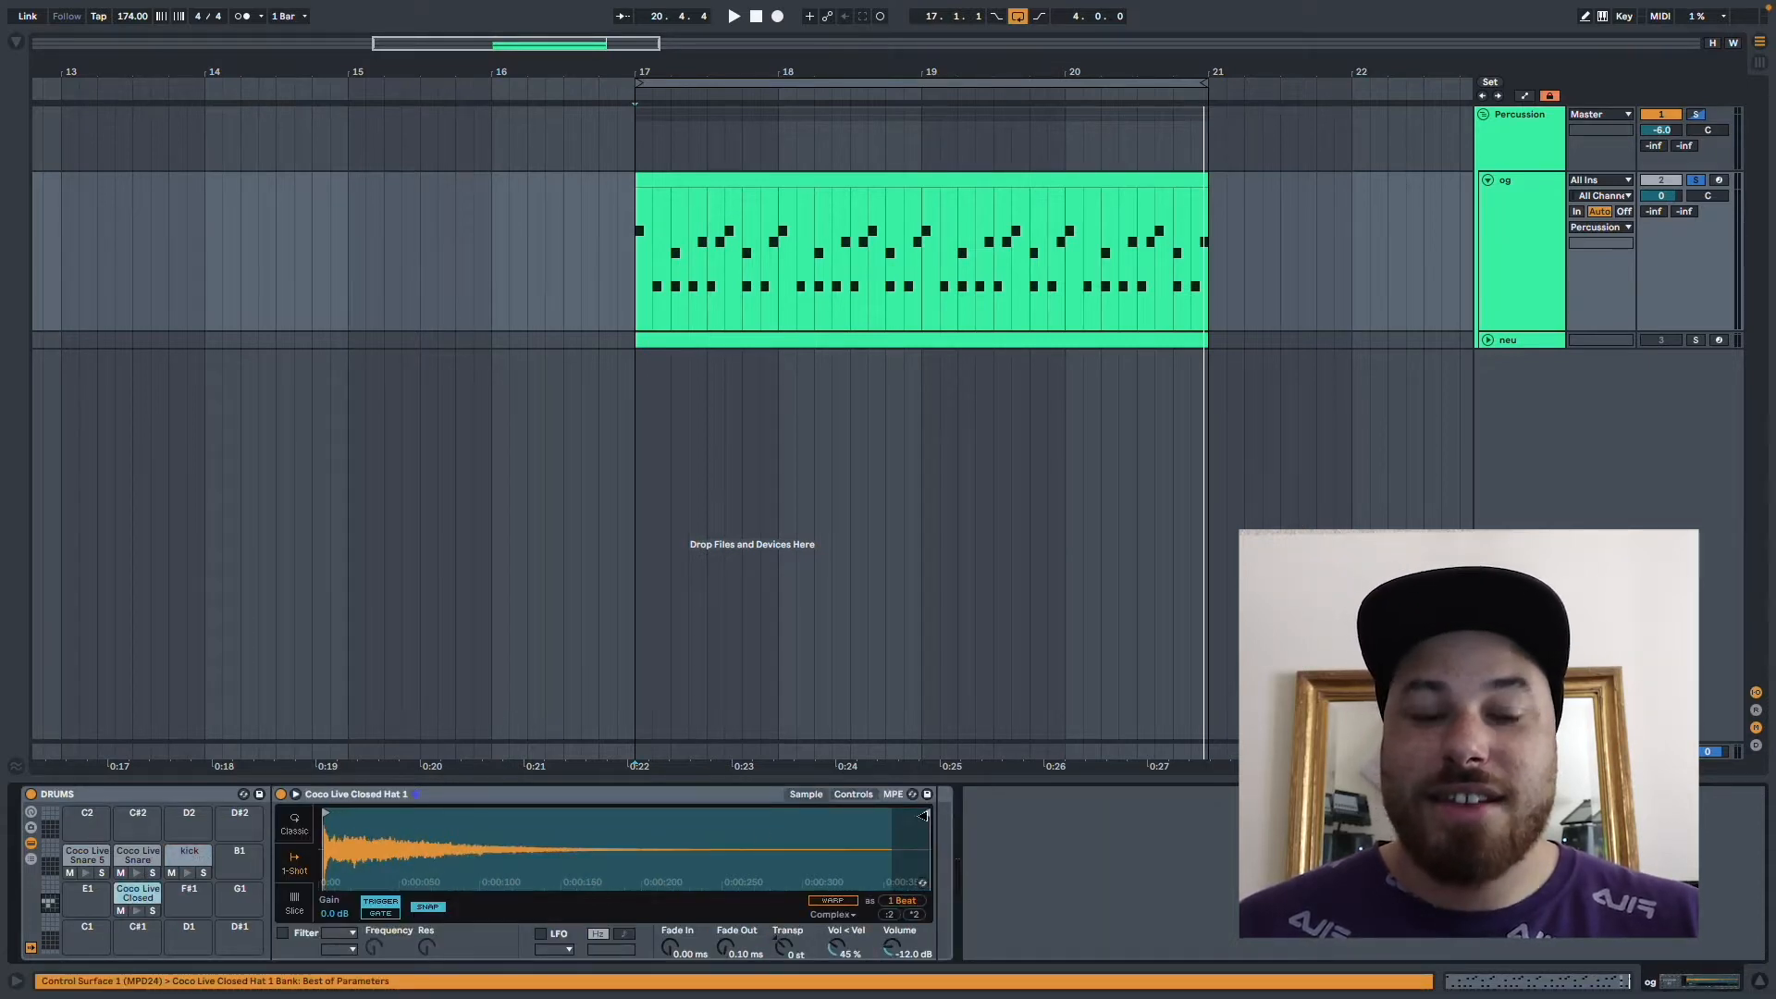
pyautogui.moveTo(923, 816); pyautogui.dragTo(405, 803)
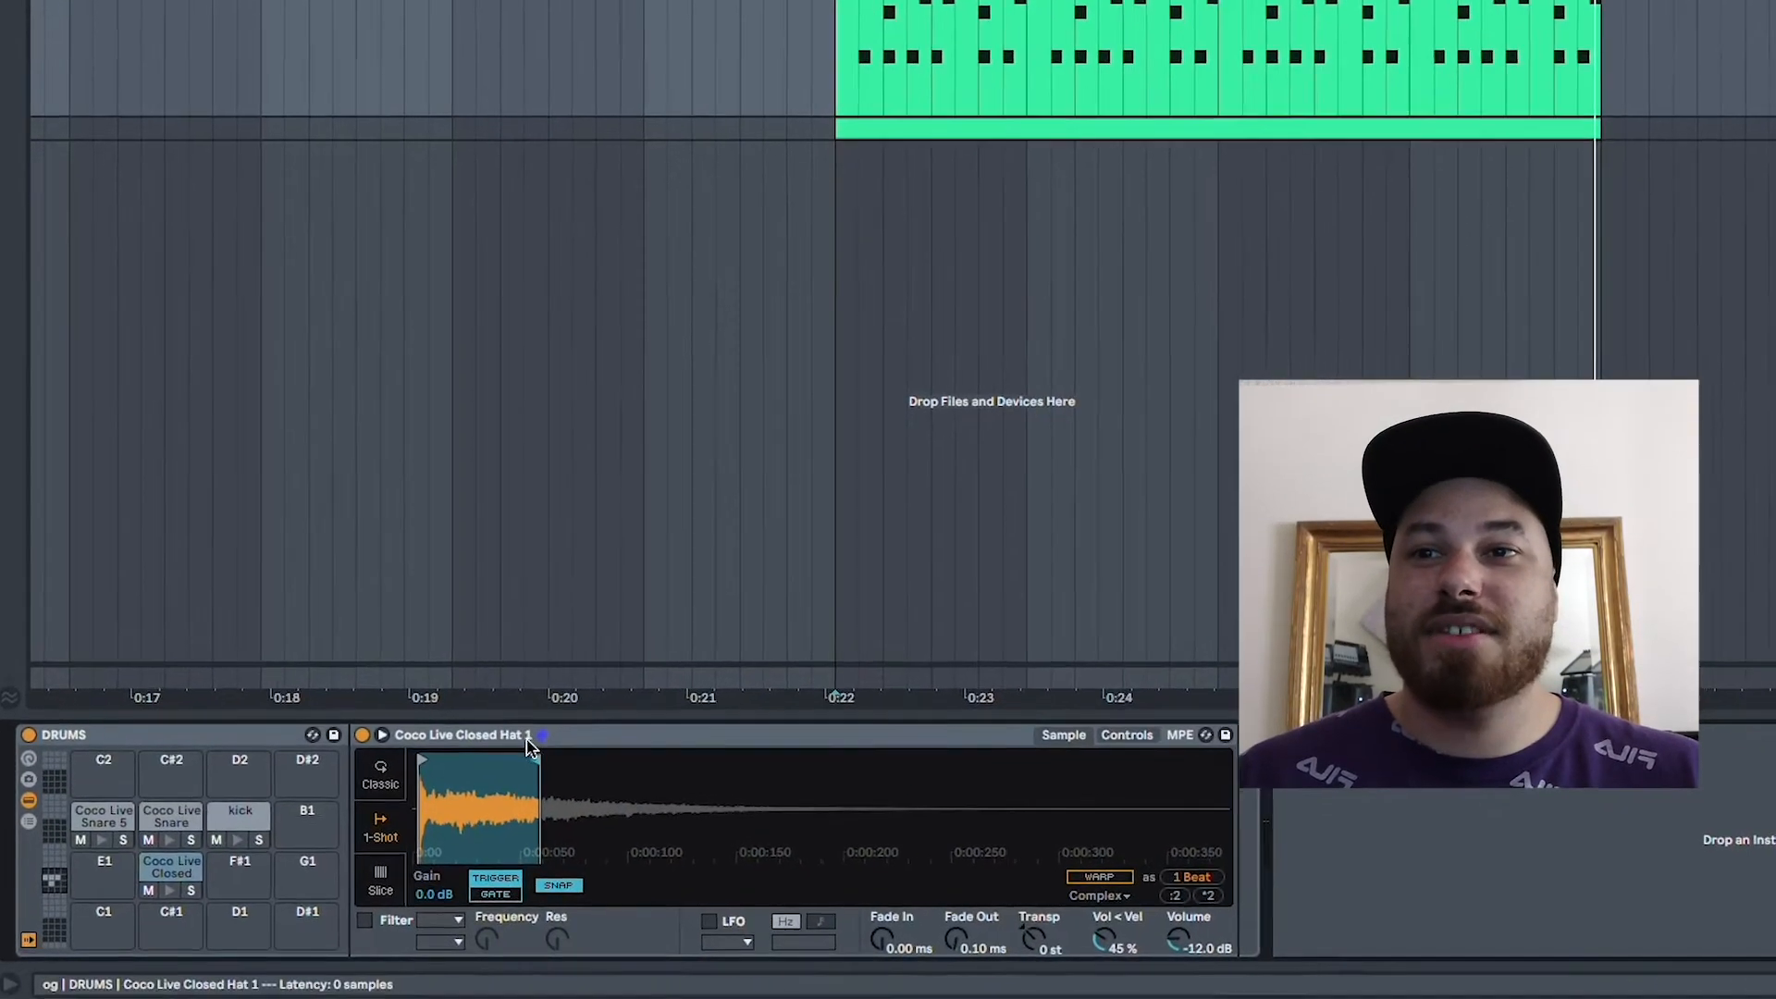
pyautogui.moveTo(529, 747); pyautogui.dragTo(1526, 884)
pyautogui.click(170, 890)
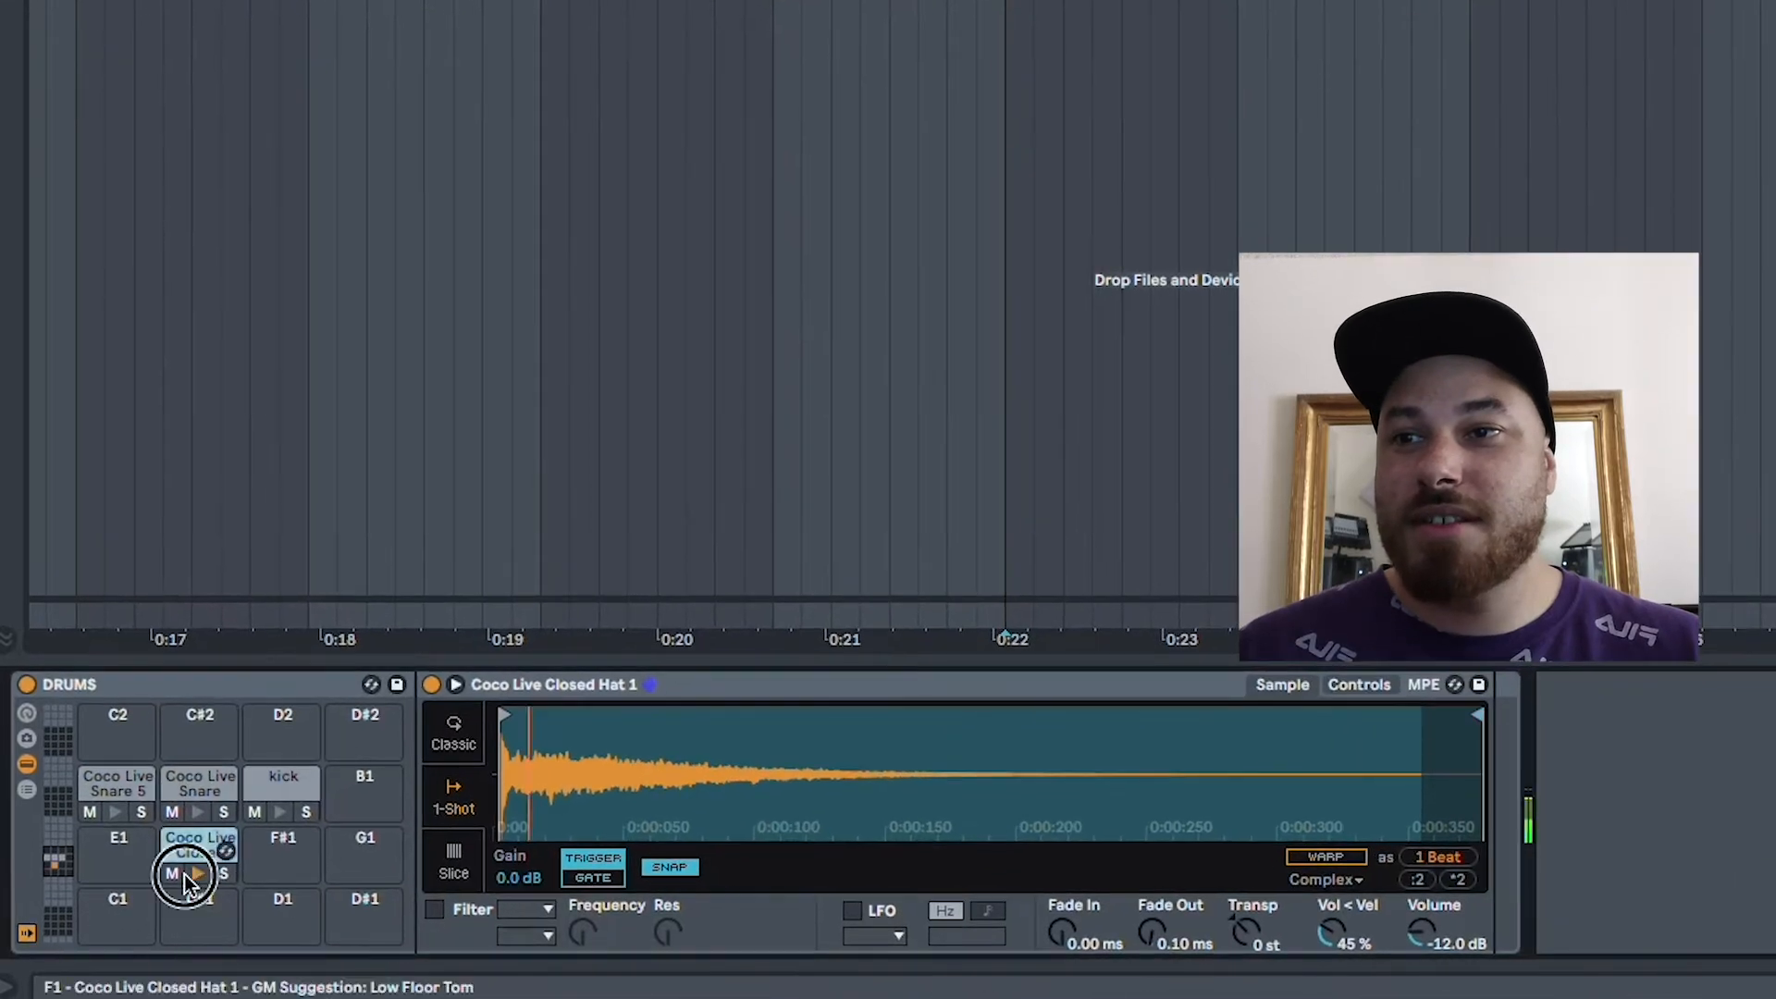
pyautogui.moveTo(1465, 716); pyautogui.dragTo(760, 714)
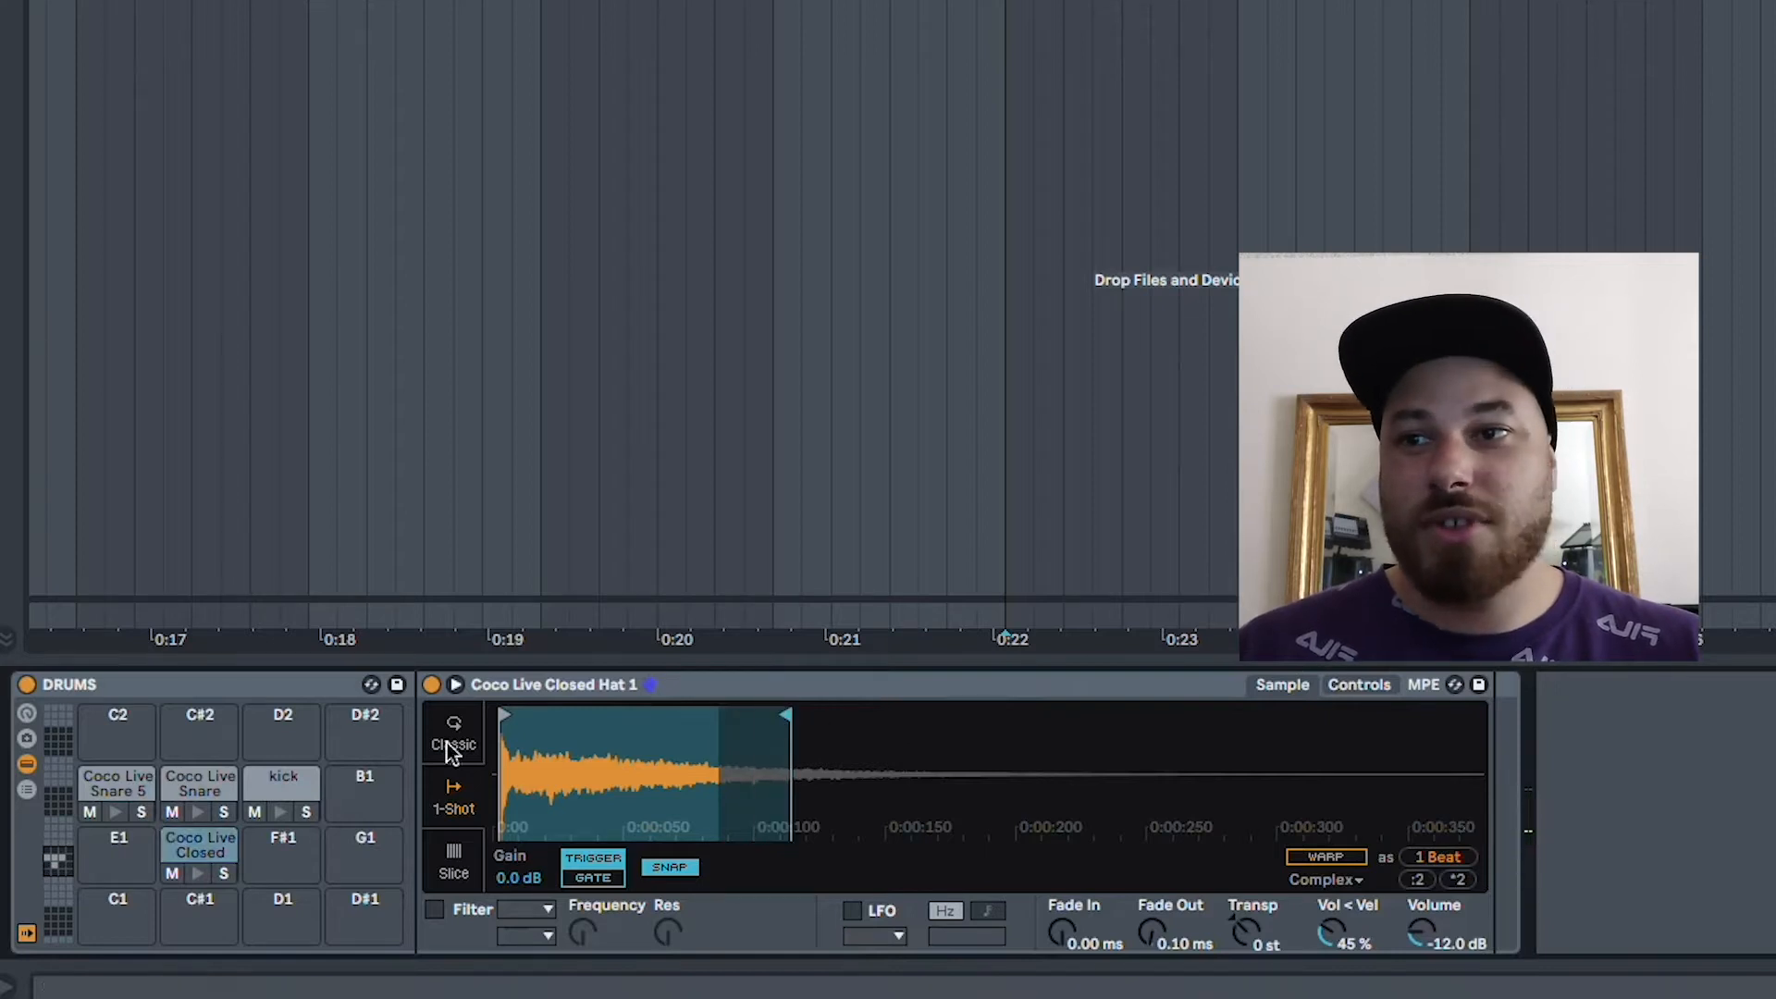
# - Shorten the sample ends of Coco Live Snare 5 to about 0.43 s and Snare Ghost Note 1 to about 0.18 s
pyautogui.click(116, 783)
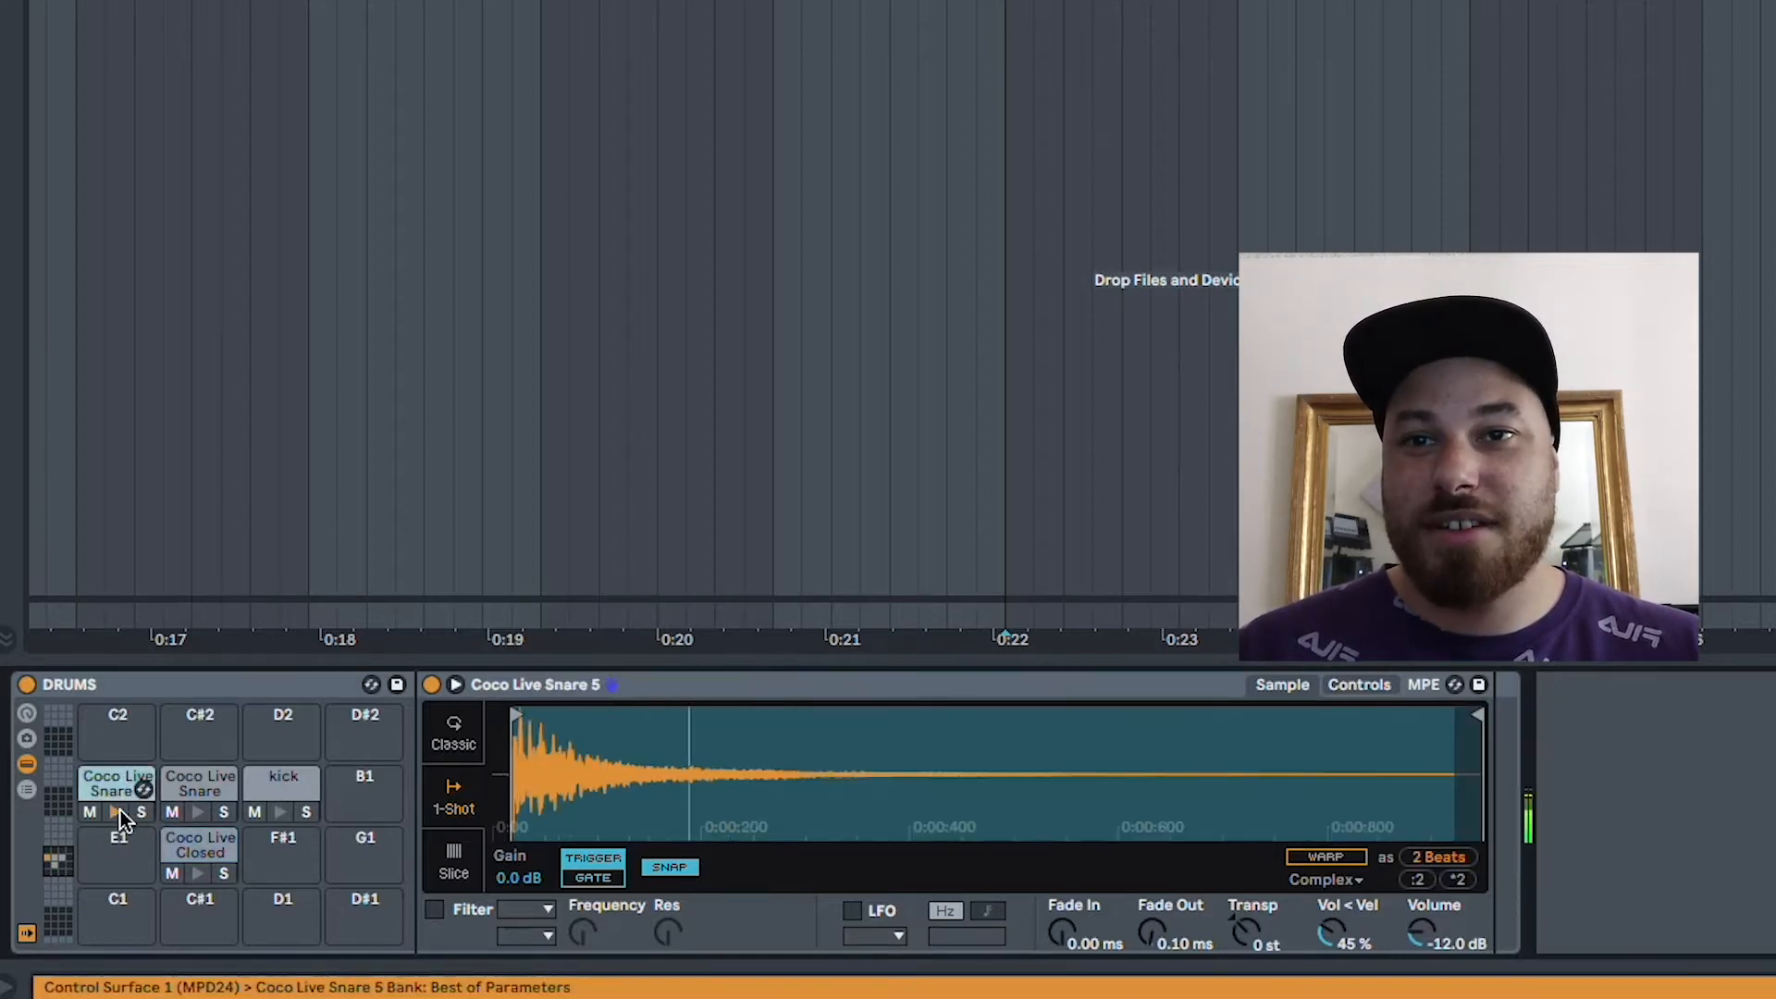
pyautogui.click(117, 811)
pyautogui.moveTo(1478, 716); pyautogui.dragTo(927, 731)
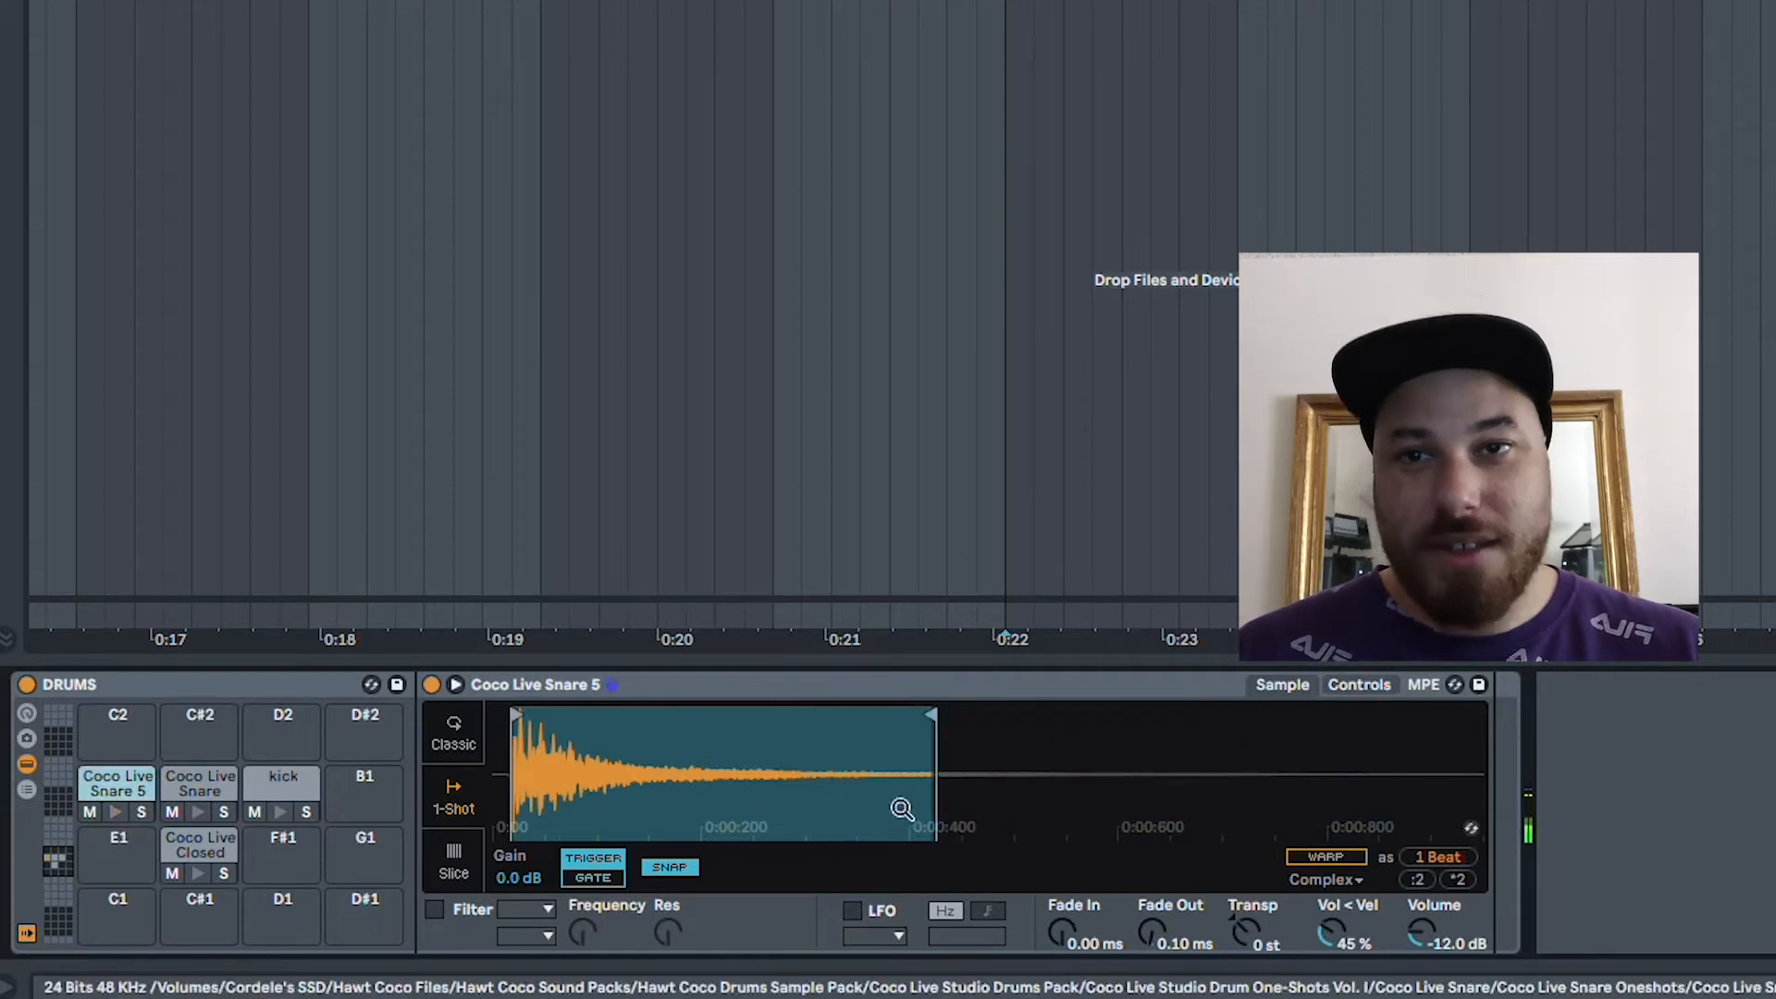
pyautogui.click(206, 790)
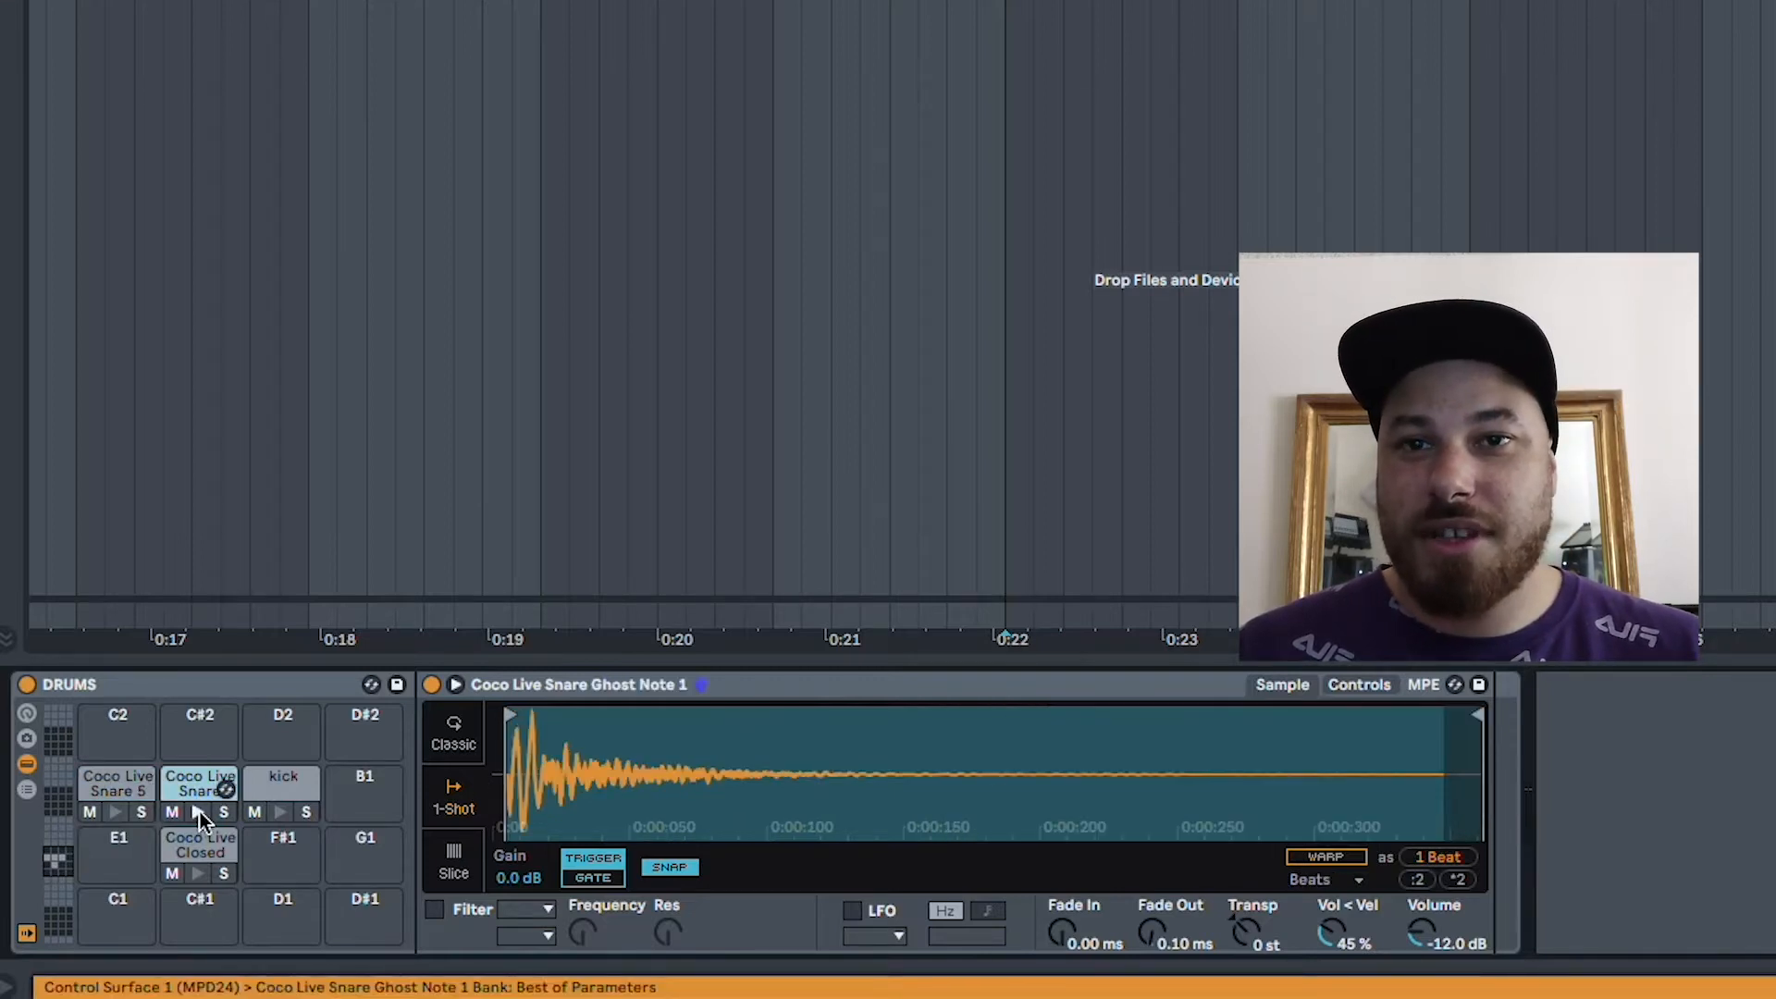
pyautogui.moveTo(1481, 715); pyautogui.dragTo(981, 720)
# - Shorten the kick pad's Closed Hat 10-3 layer to about 0.19 s and Kick 5 layer to about 0.41 s, and audition the pads
pyautogui.click(283, 783)
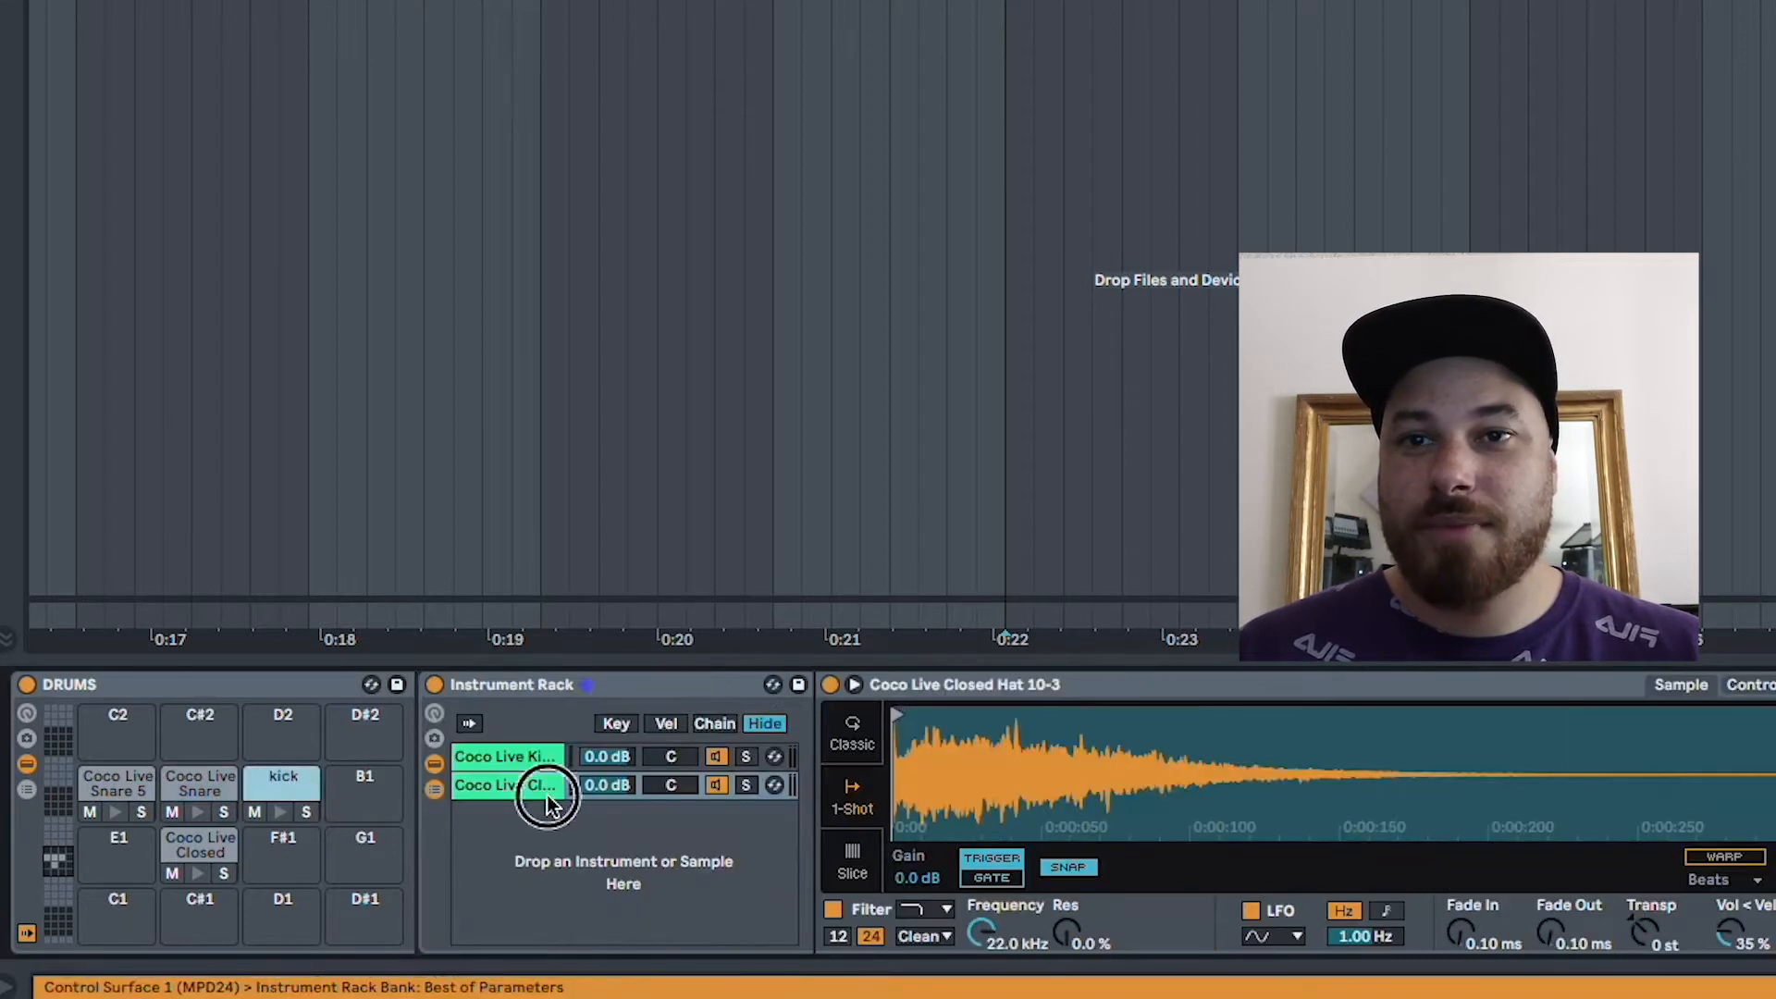
pyautogui.moveTo(1763, 710); pyautogui.dragTo(1442, 710)
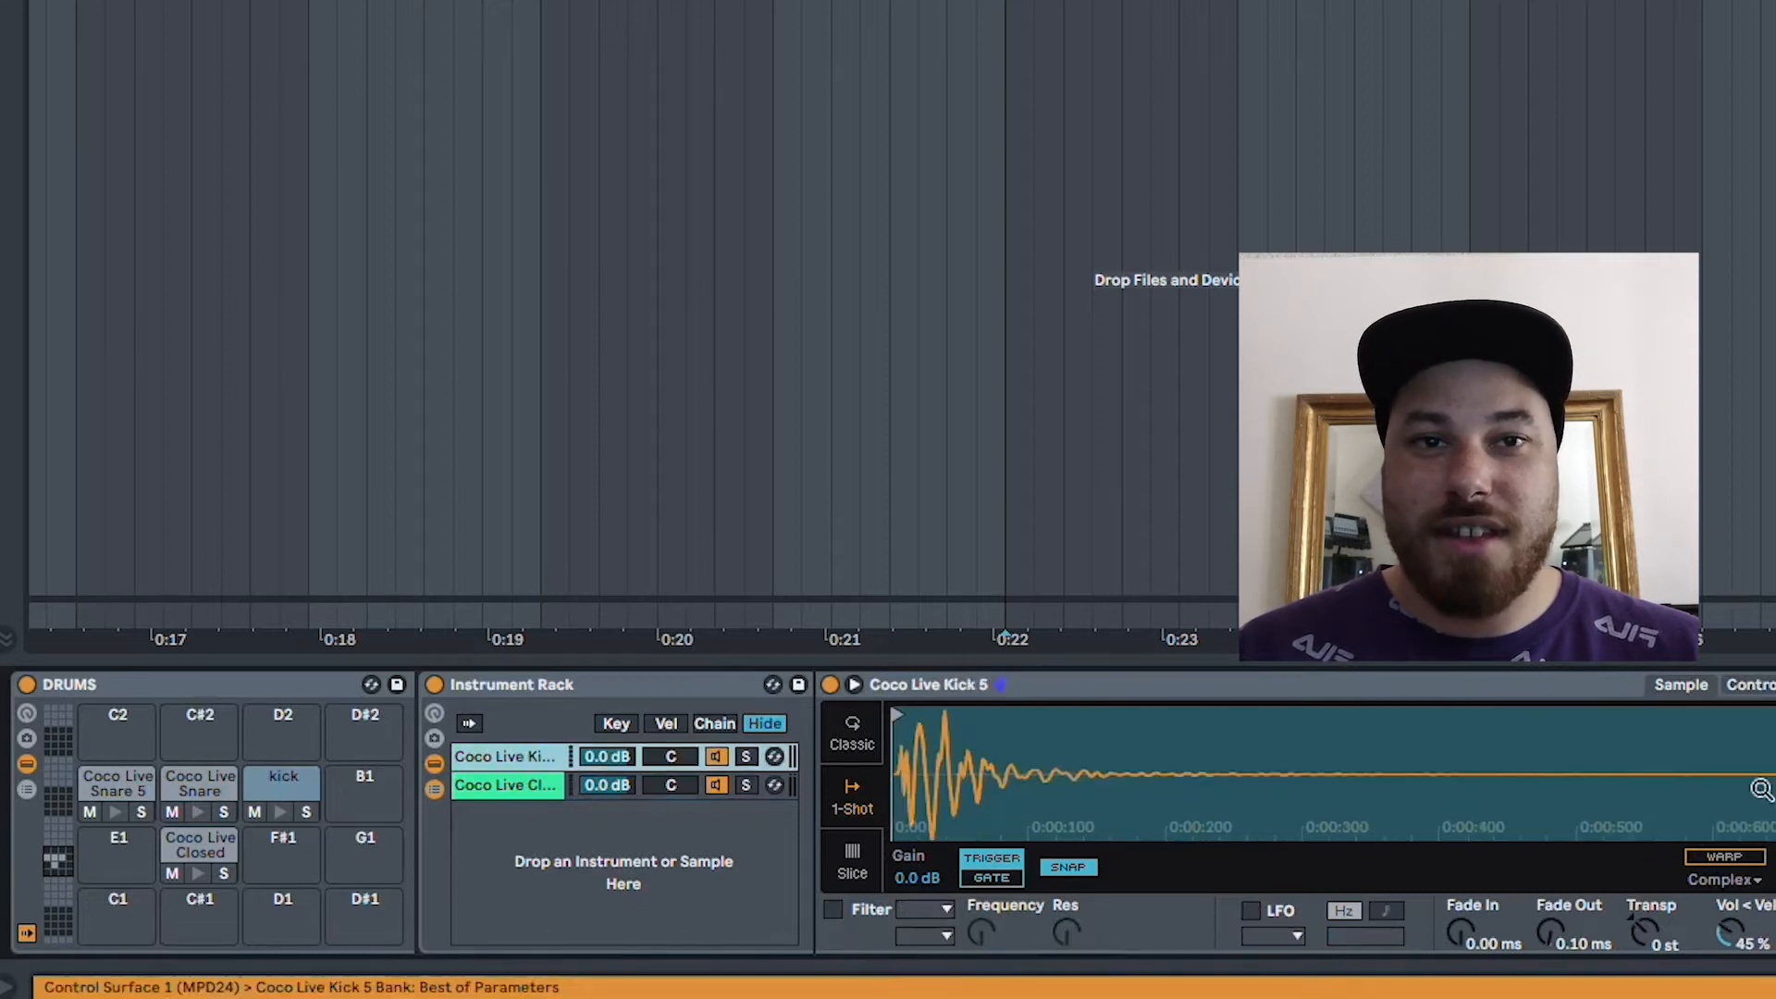
pyautogui.moveTo(1763, 710)
pyautogui.mouseDown()
pyautogui.moveTo(1475, 740)
pyautogui.moveTo(1458, 715)
pyautogui.mouseUp()
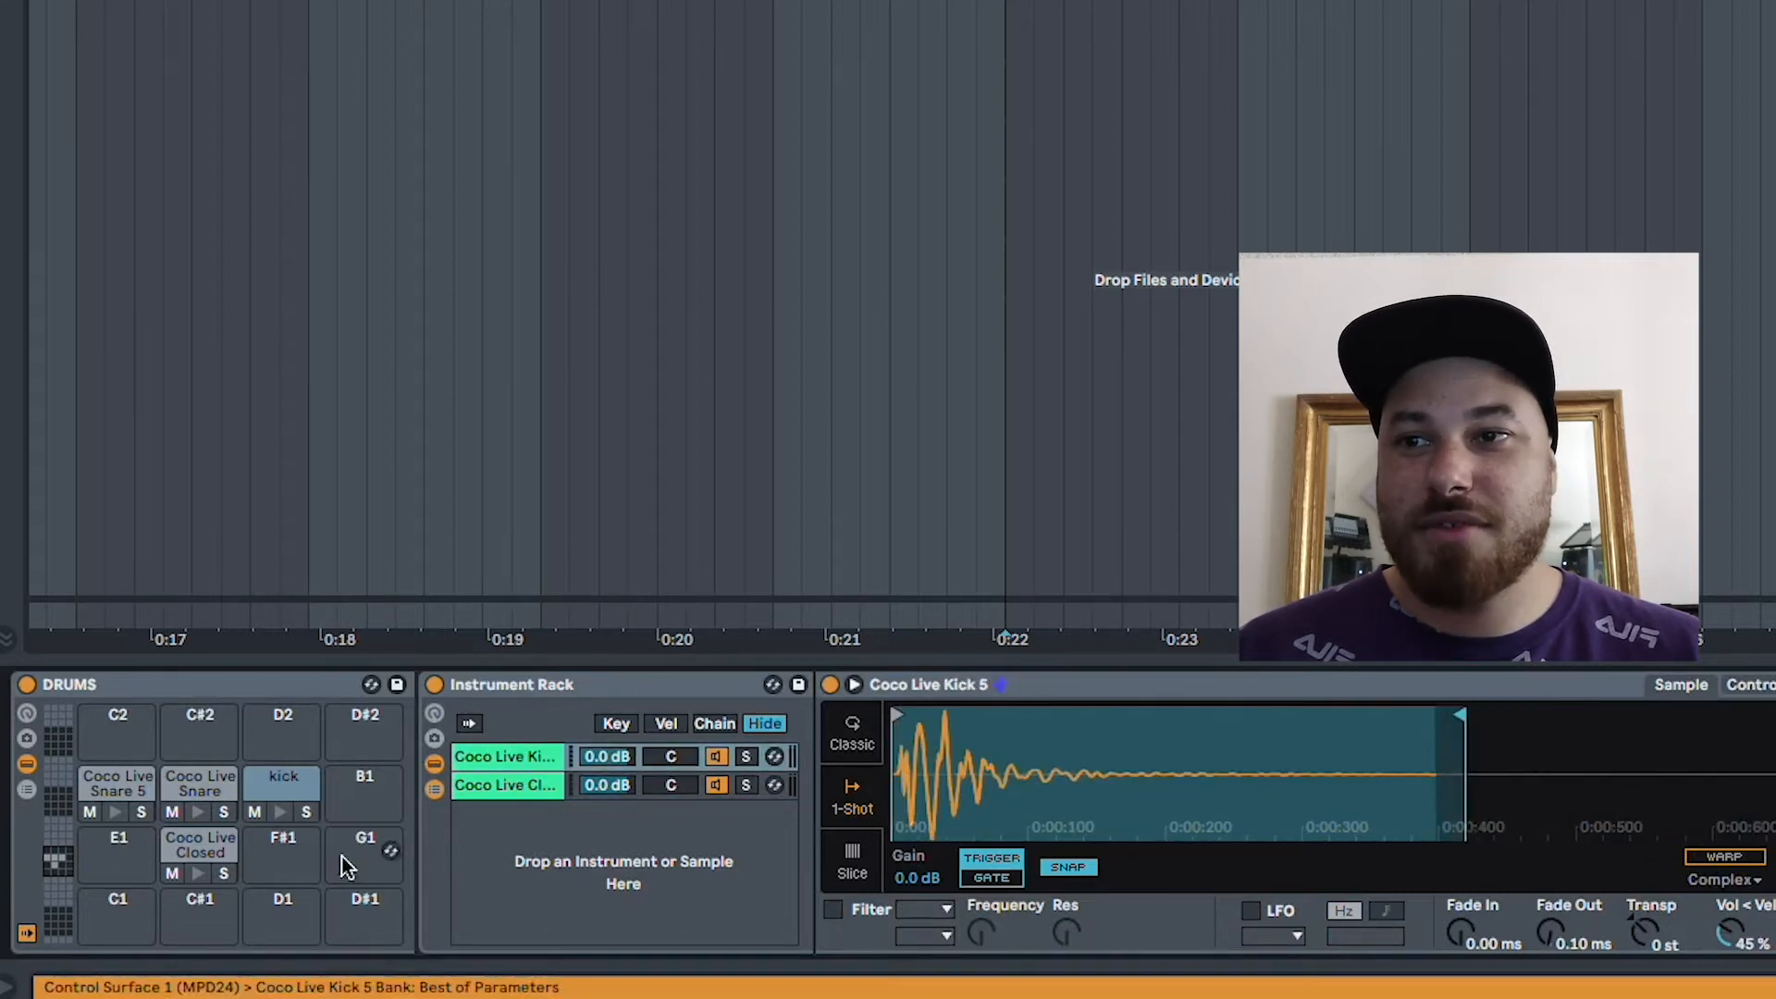
pyautogui.click(279, 811)
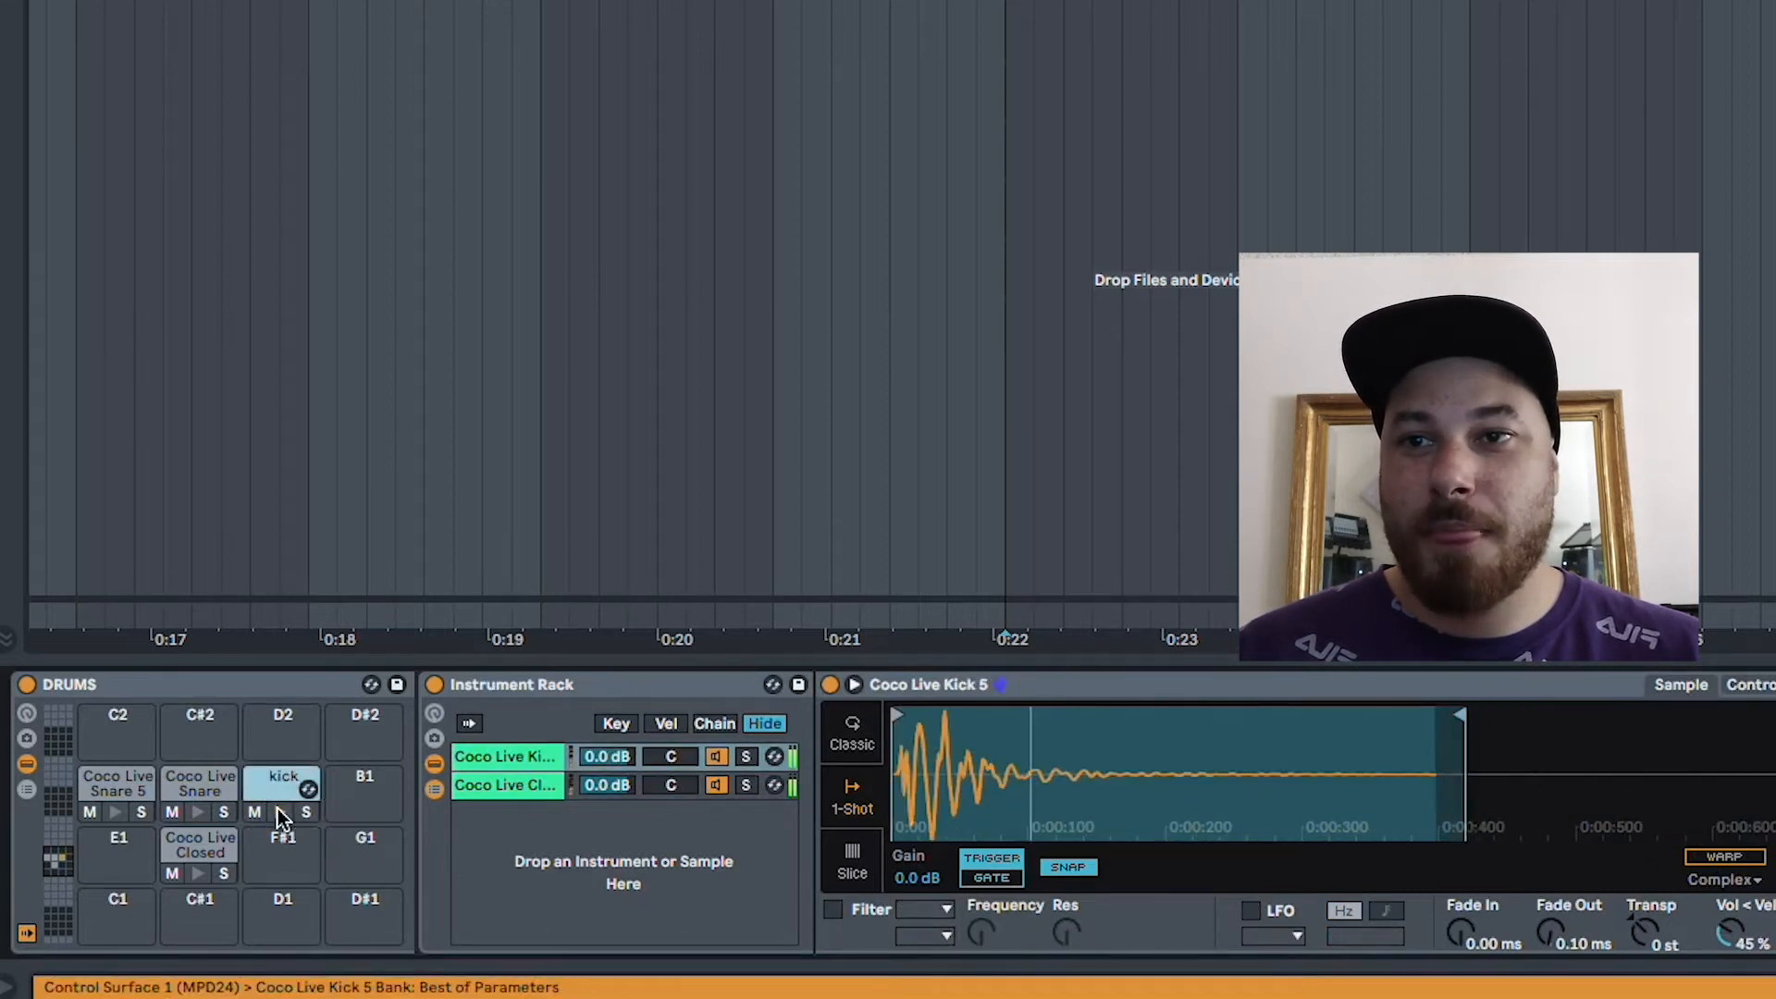
pyautogui.click(203, 850)
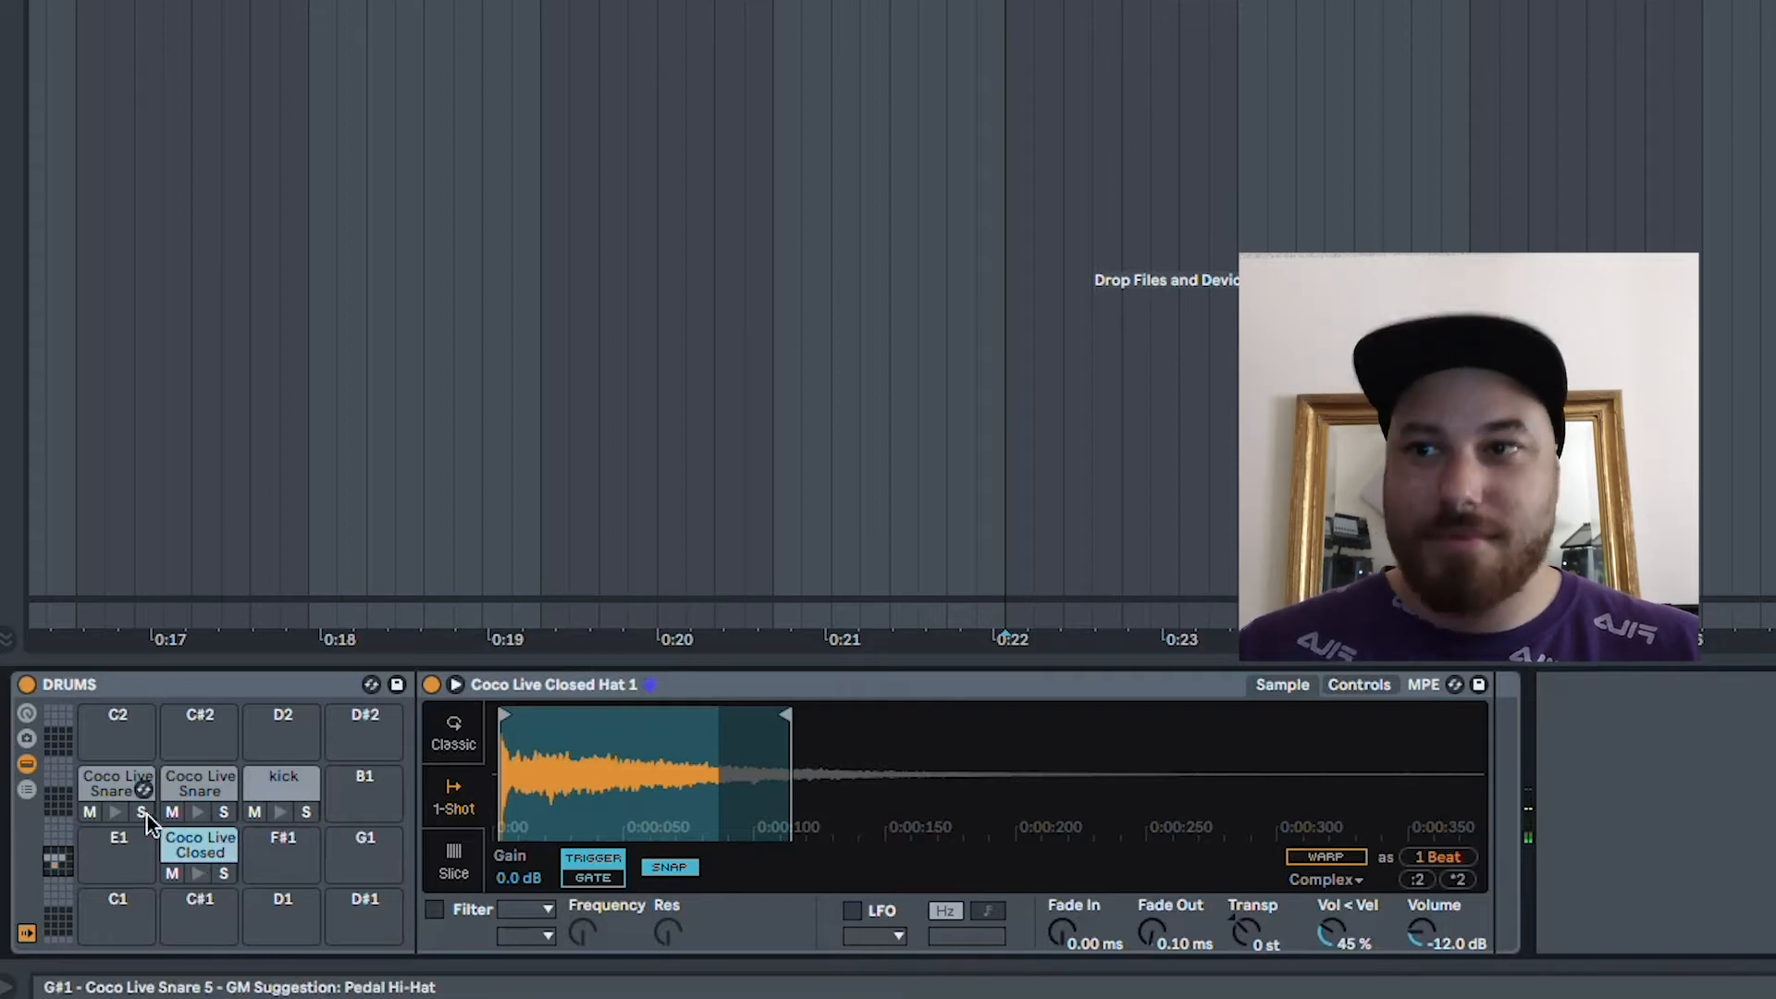
# - Try a Fade Out of about 327 ms on Coco Live Snare 5 with a slightly later sample end, and reset the fade to 0.00 ms
pyautogui.click(109, 777)
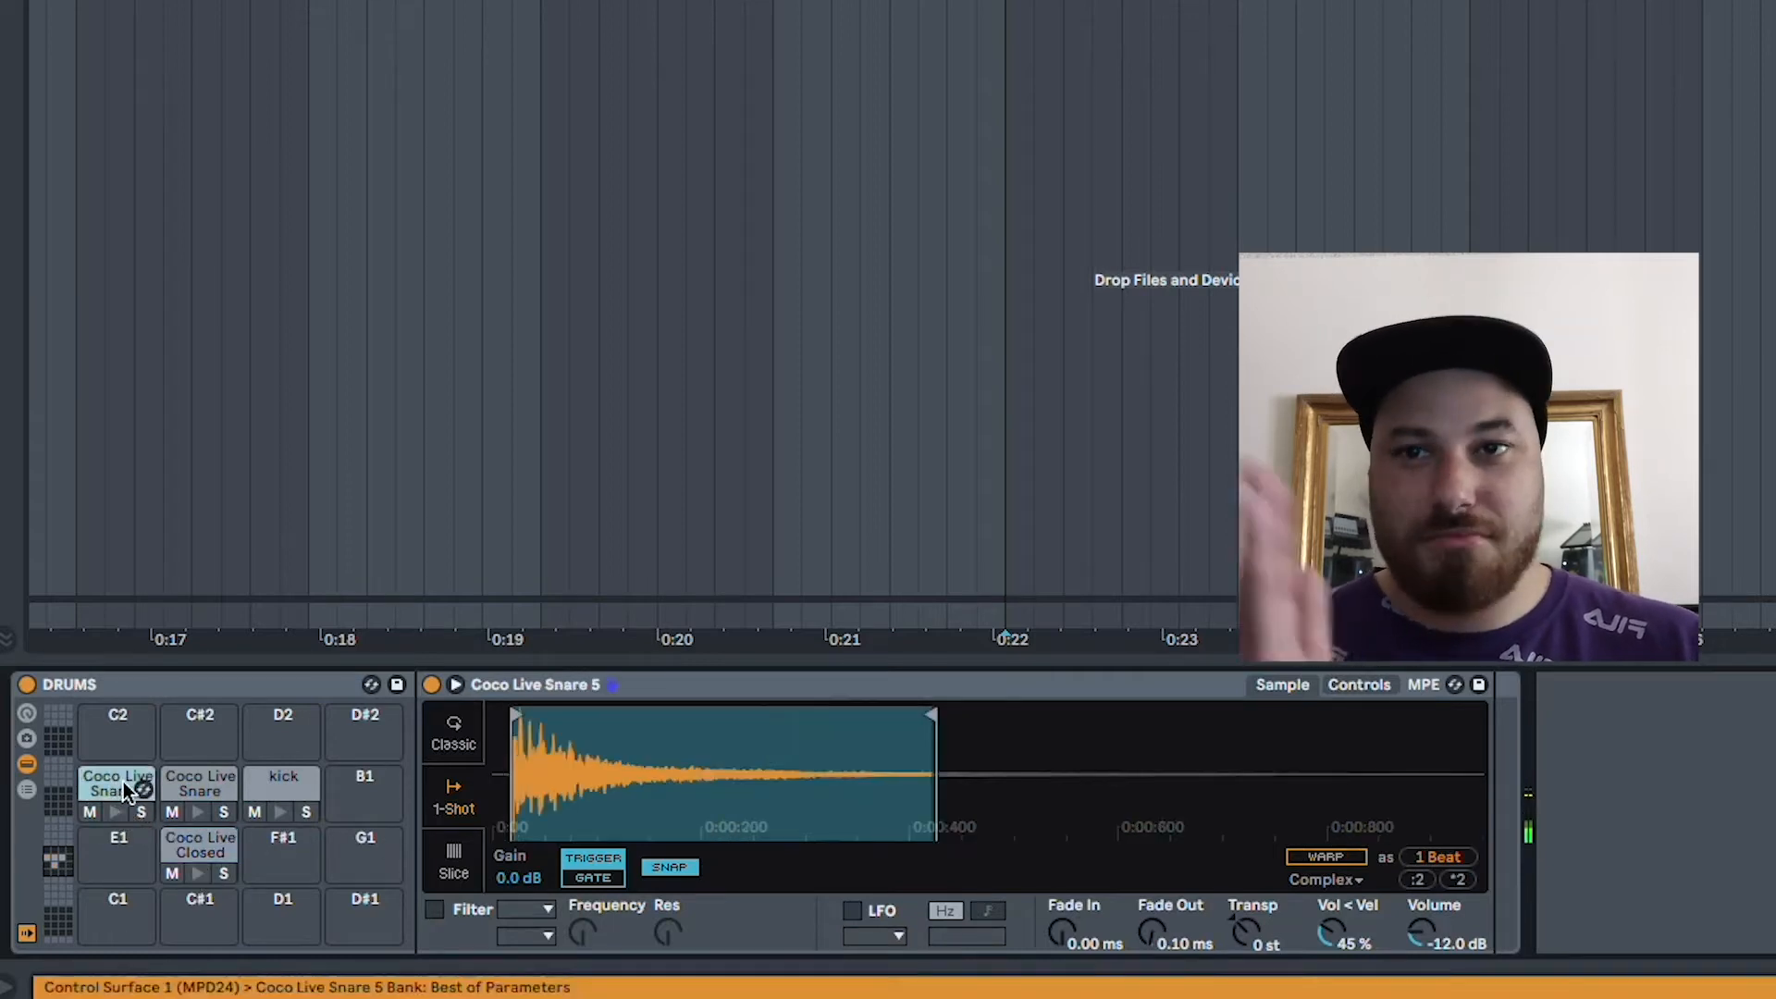
pyautogui.click(1080, 940)
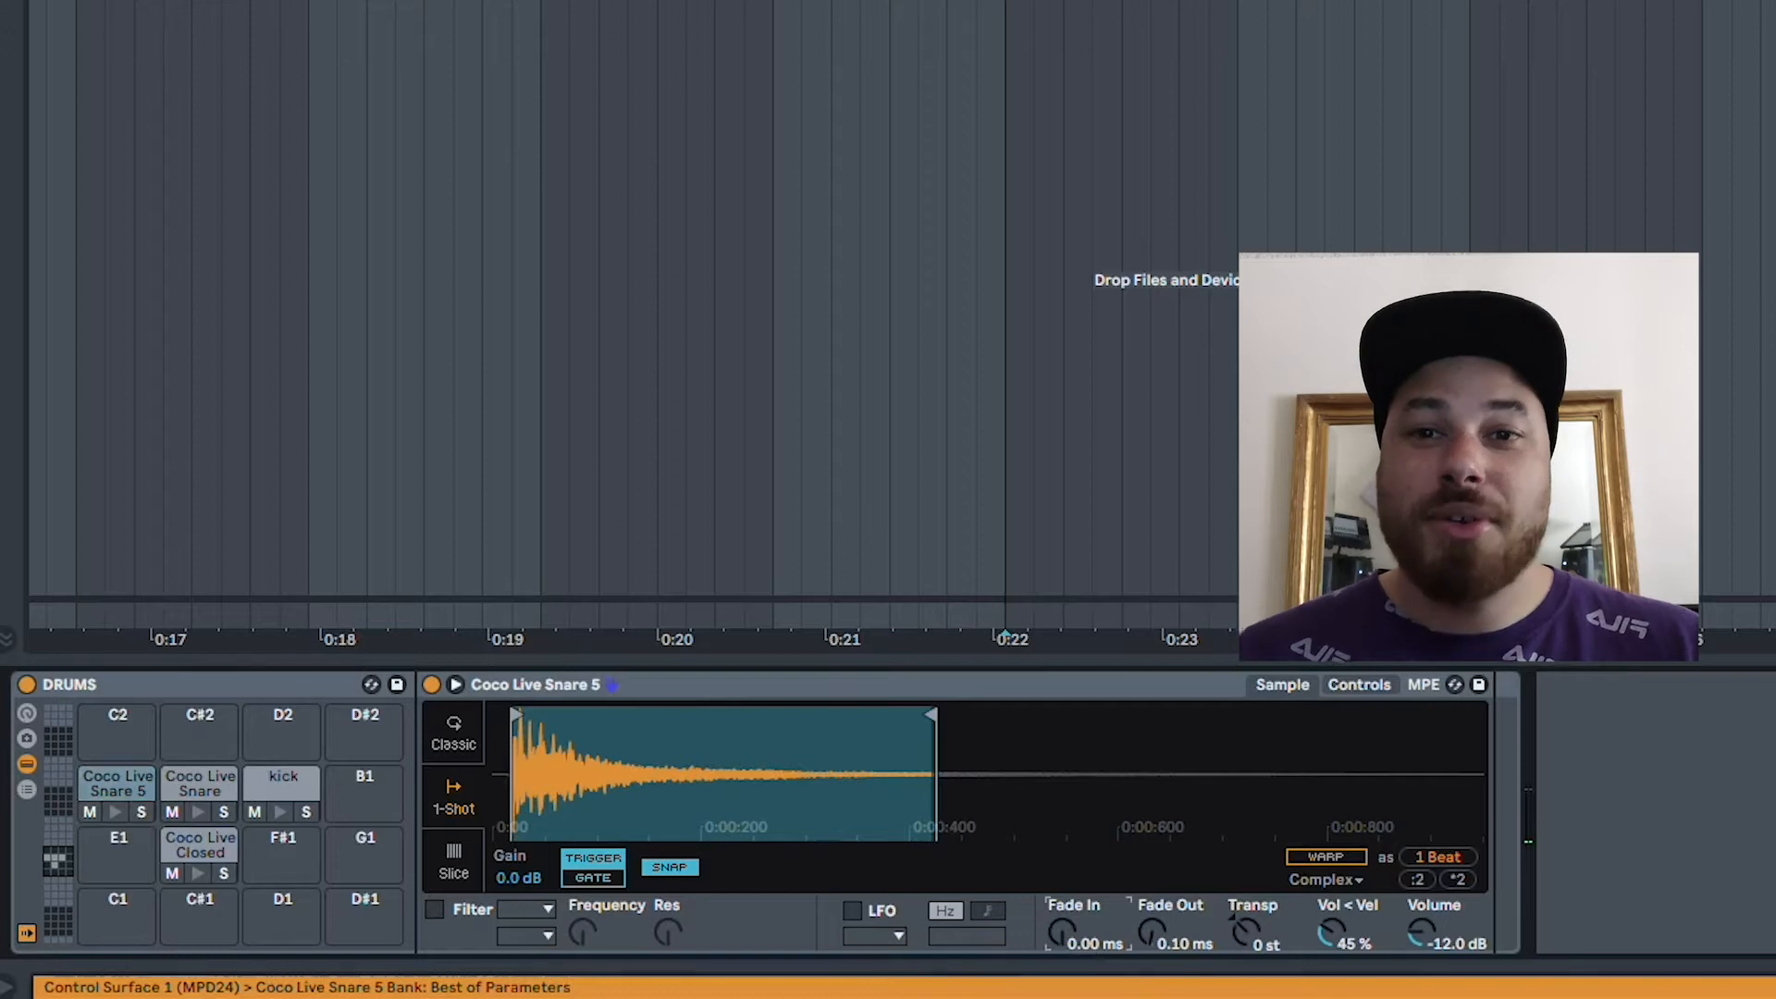
pyautogui.moveTo(1207, 941); pyautogui.dragTo(1206, 884)
pyautogui.moveTo(1110, 939); pyautogui.dragTo(1110, 897)
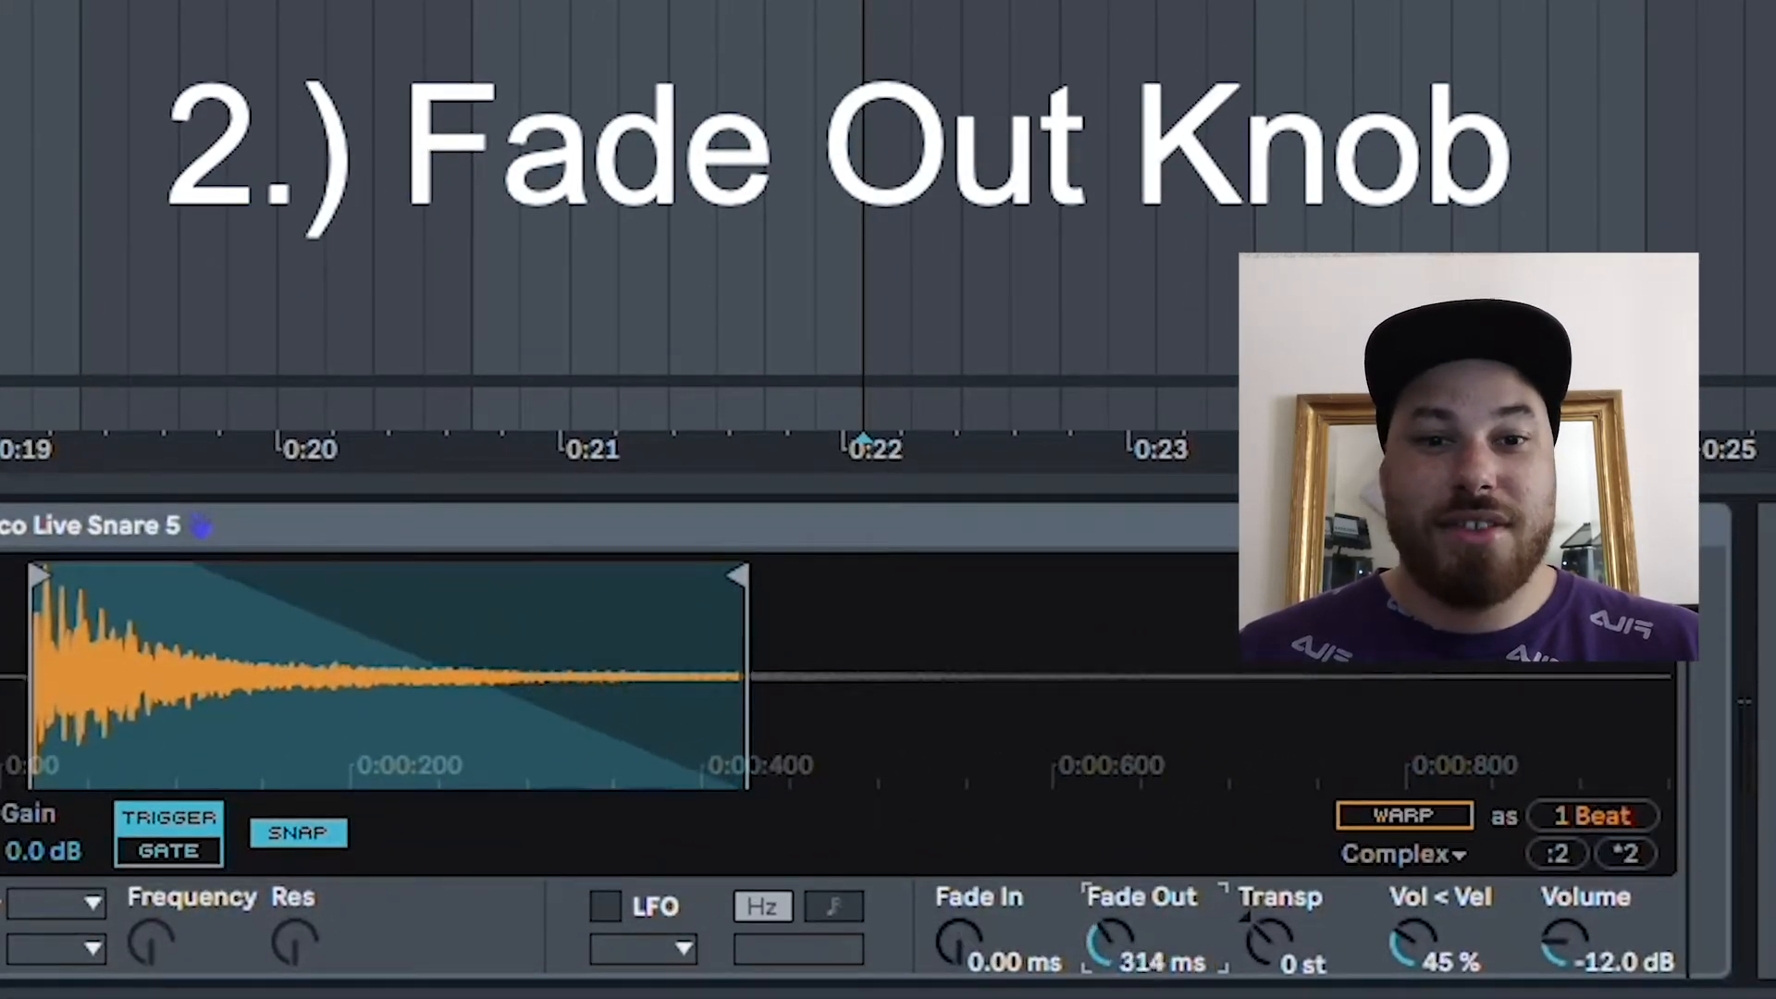
pyautogui.moveTo(753, 555); pyautogui.dragTo(779, 575)
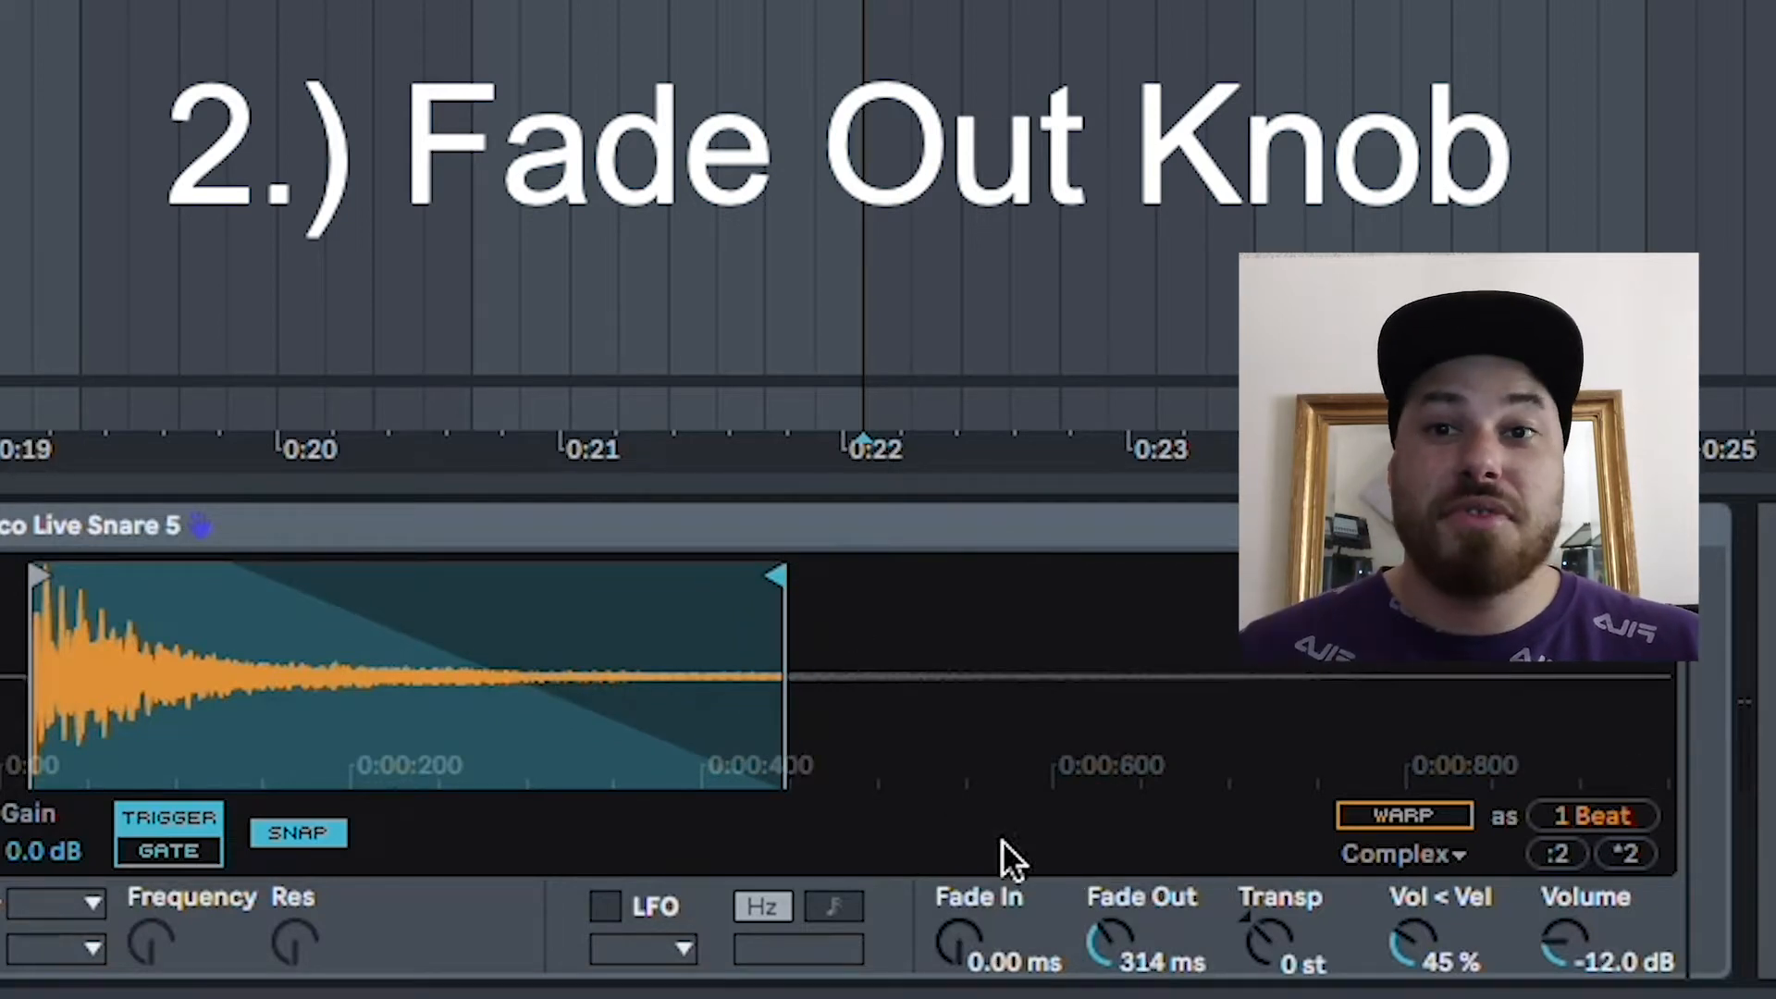
pyautogui.moveTo(1113, 946); pyautogui.dragTo(1113, 940)
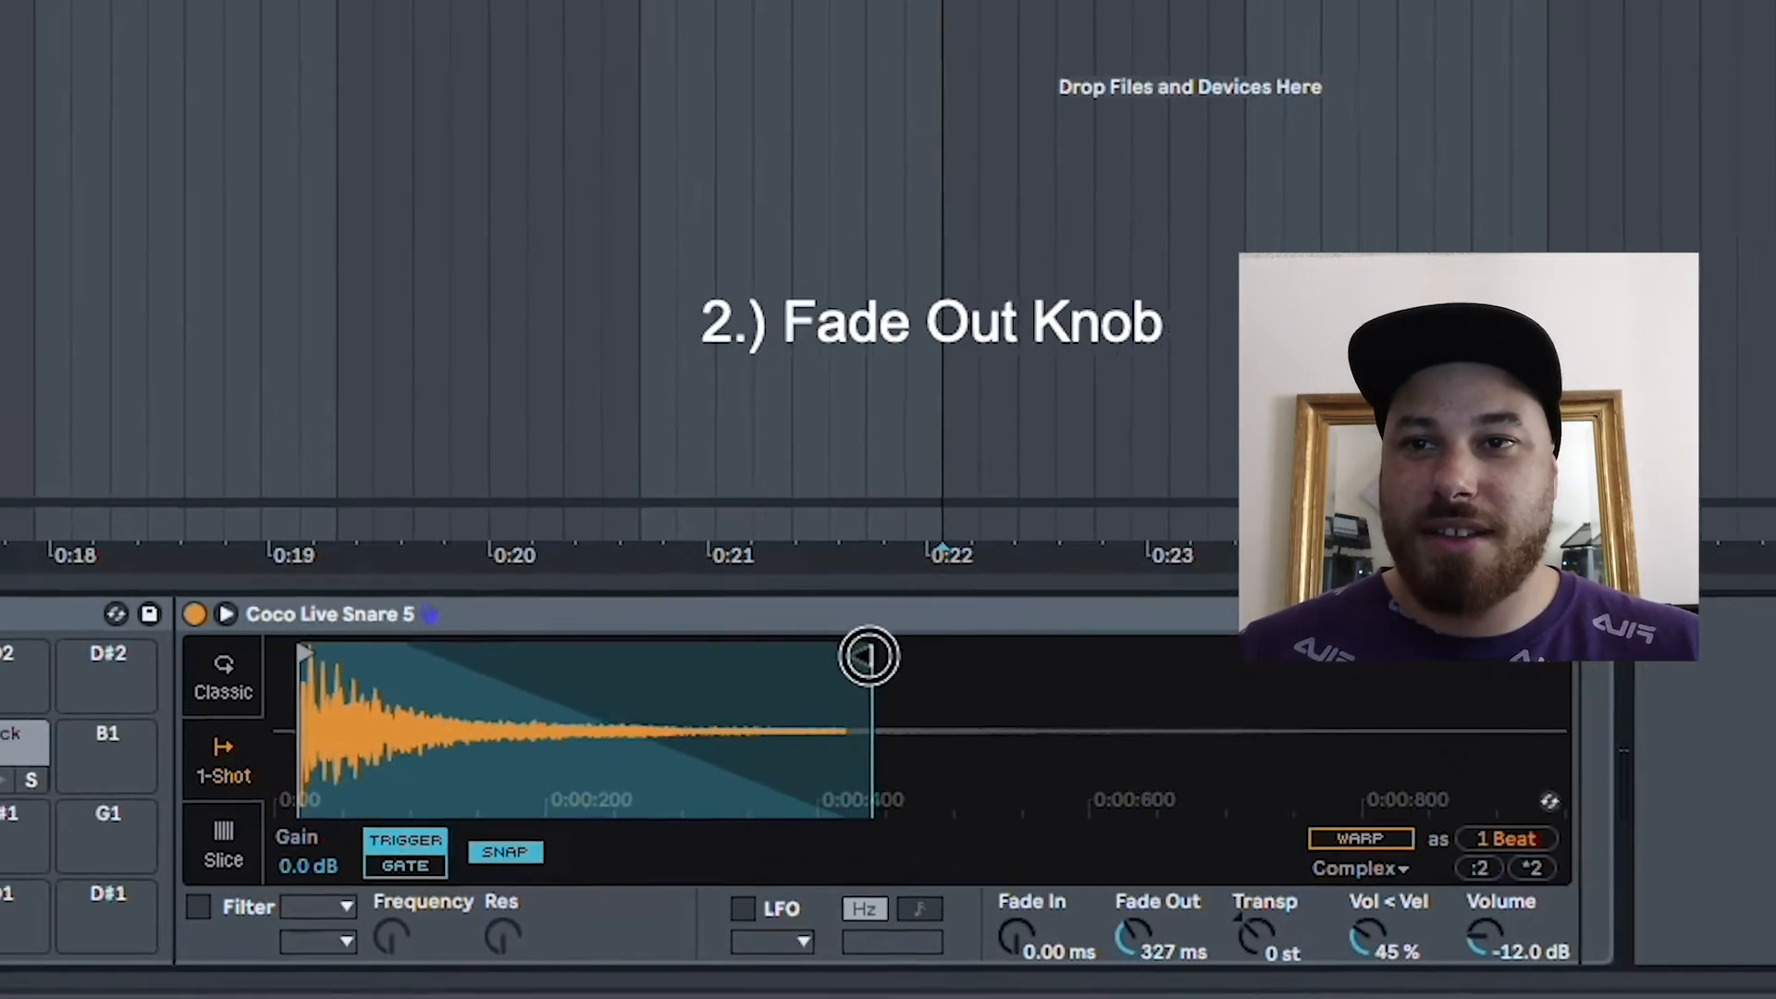
pyautogui.press('Delete')
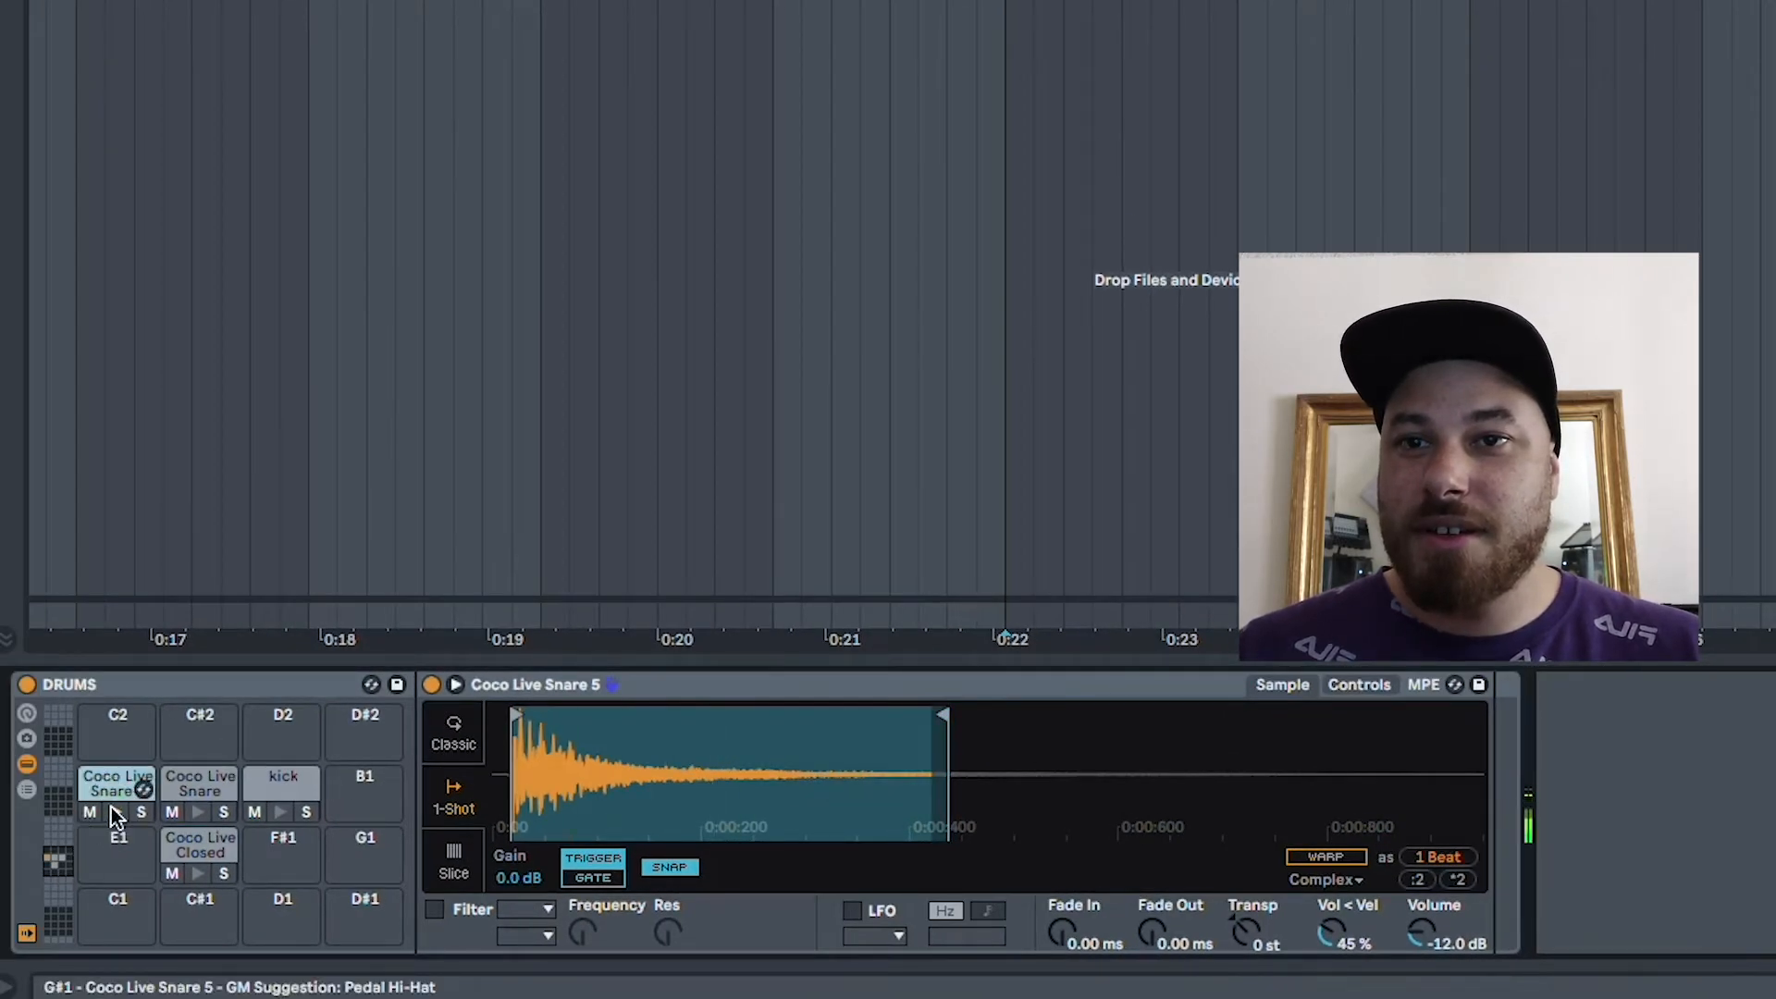
# - Set Coco Live Snare 5's Fade Out to 238 ms, shorten its sample end to about 0.34 s, and audition it
pyautogui.moveTo(943, 716); pyautogui.dragTo(895, 716)
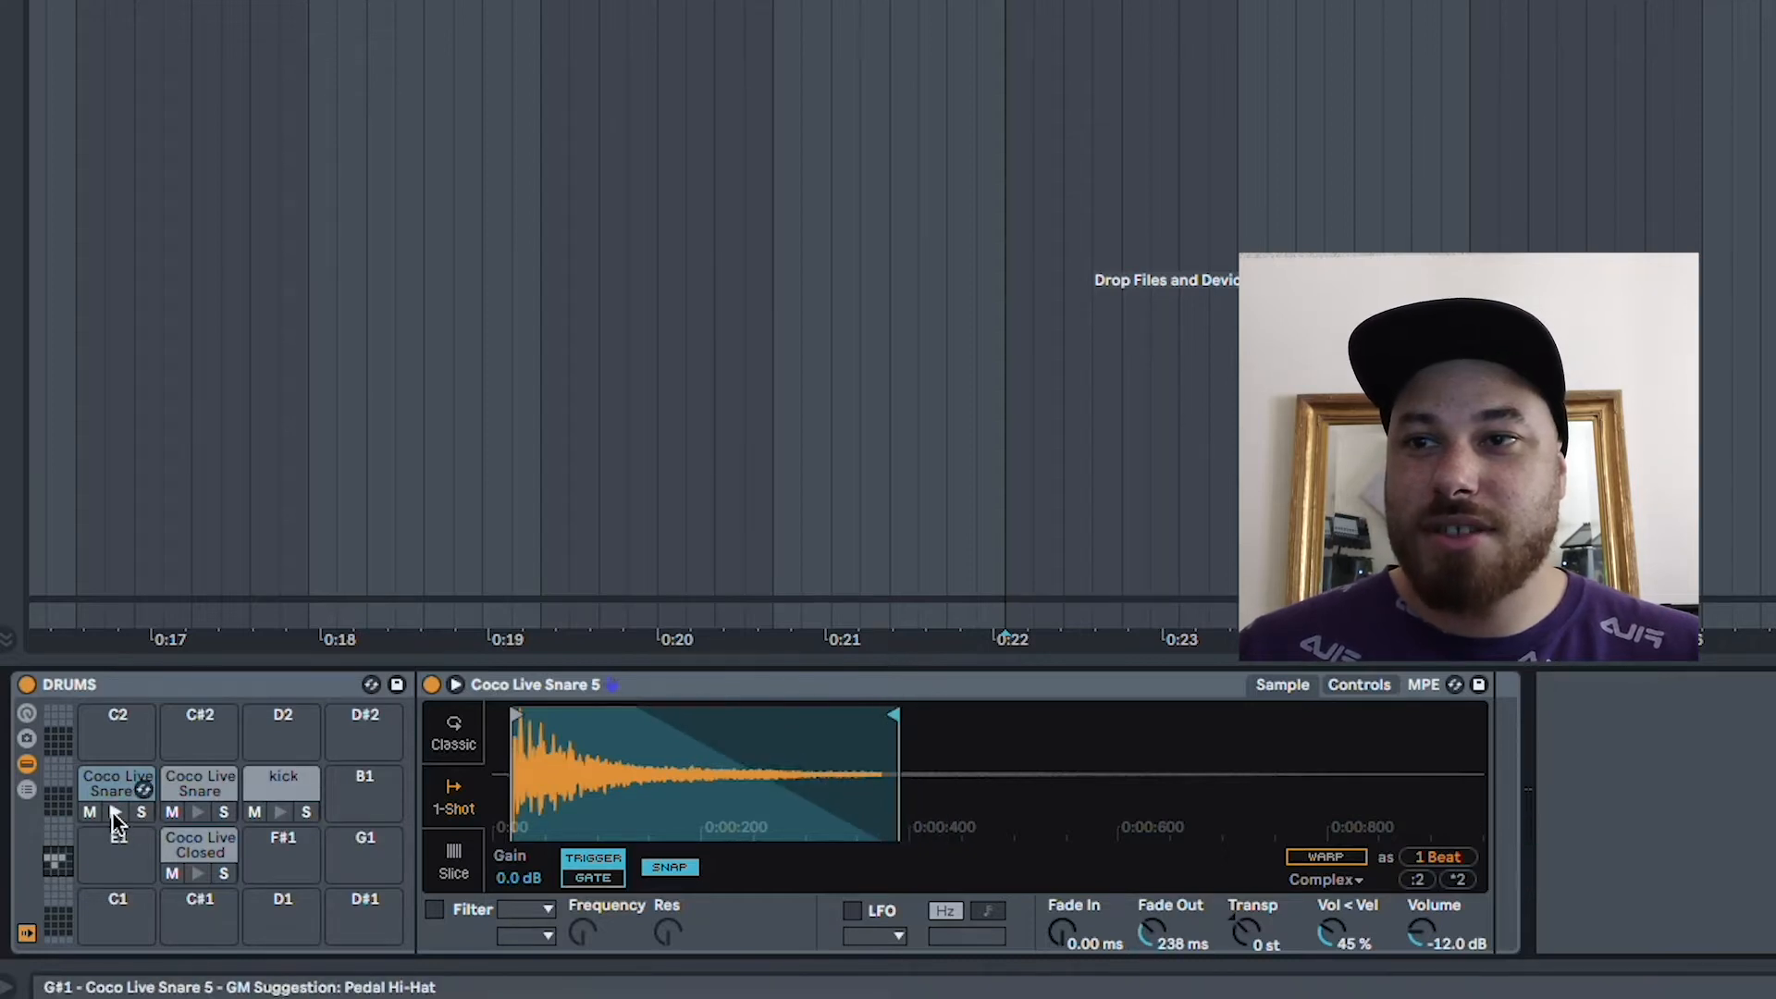
pyautogui.click(115, 812)
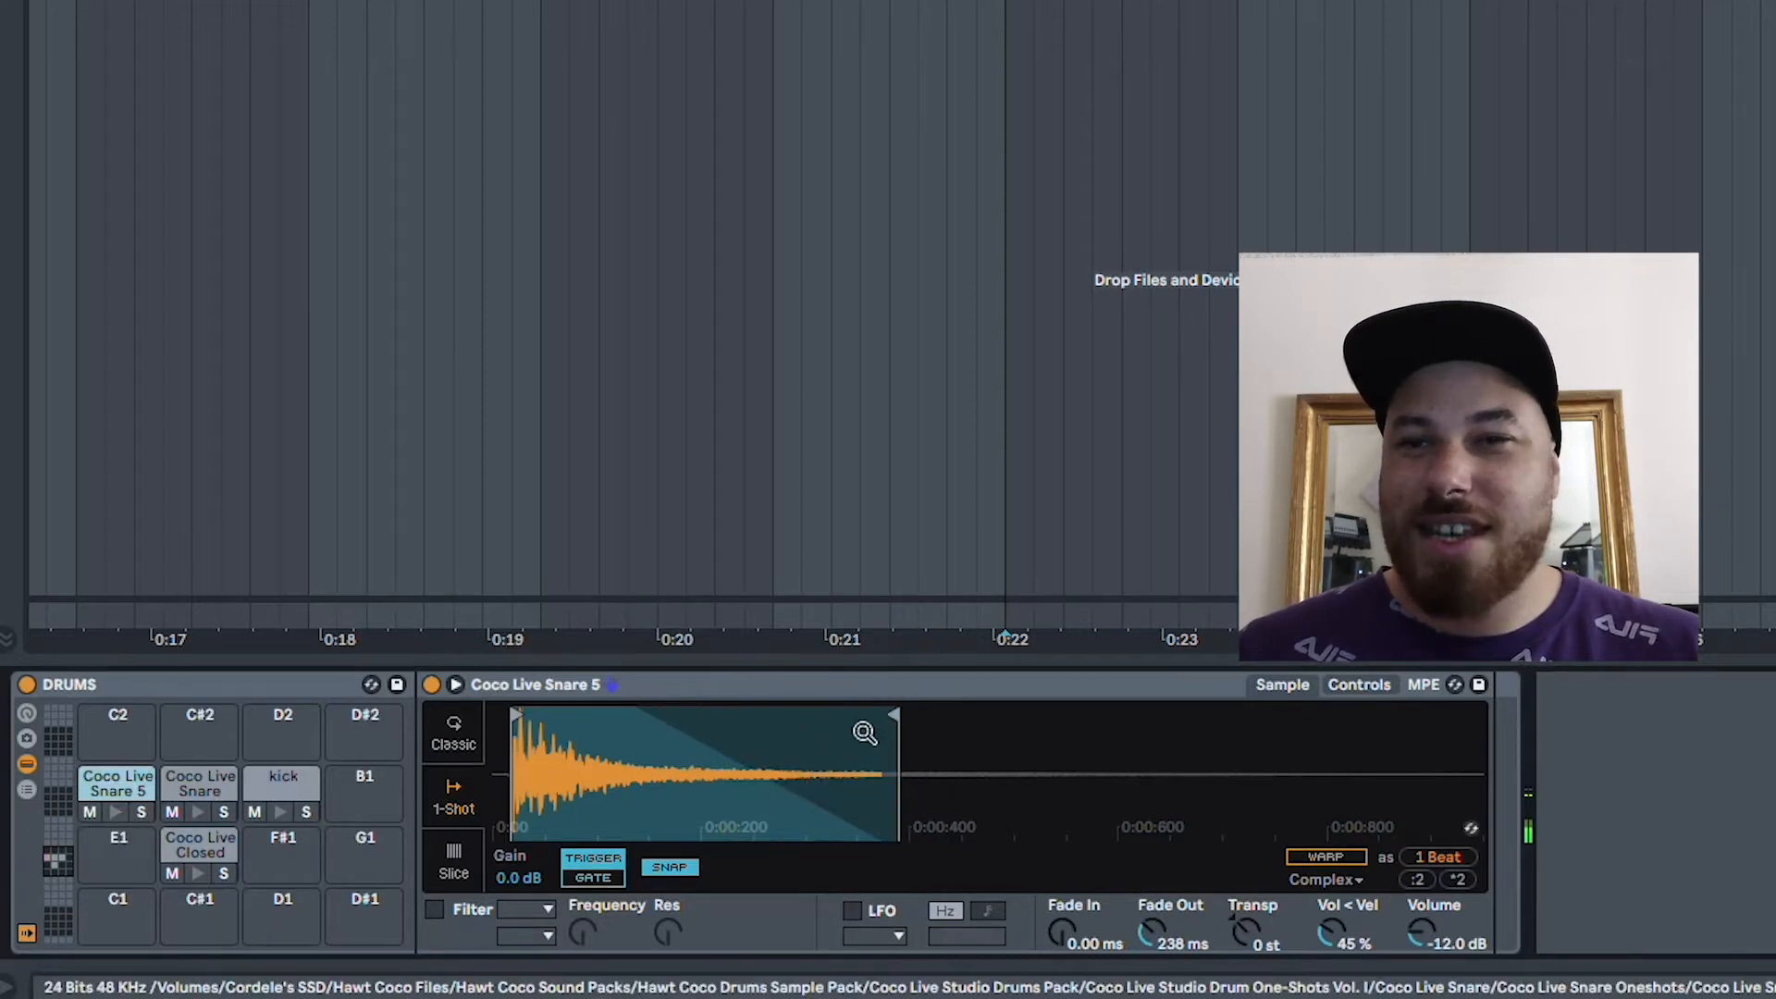
pyautogui.moveTo(892, 717); pyautogui.dragTo(840, 718)
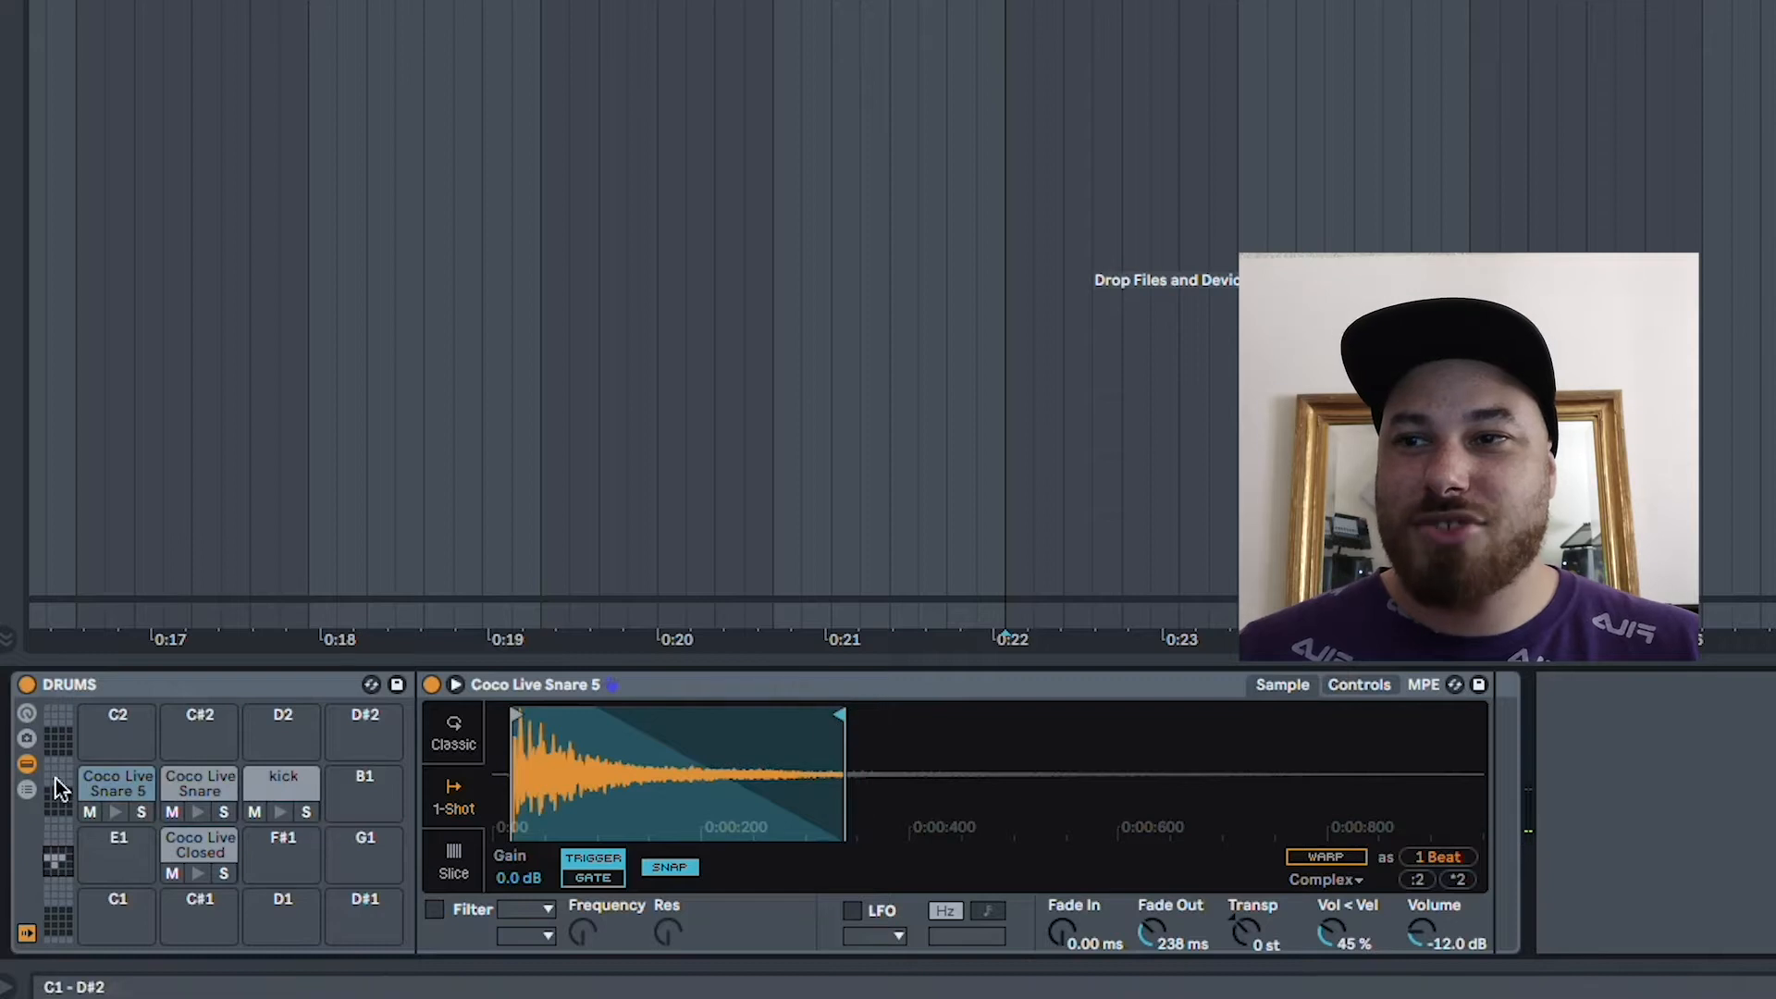
pyautogui.click(116, 812)
# - Set the Fade Out of Coco Live Closed Hat 1 to 56.6 ms, auditioning the pad before and after
pyautogui.click(196, 852)
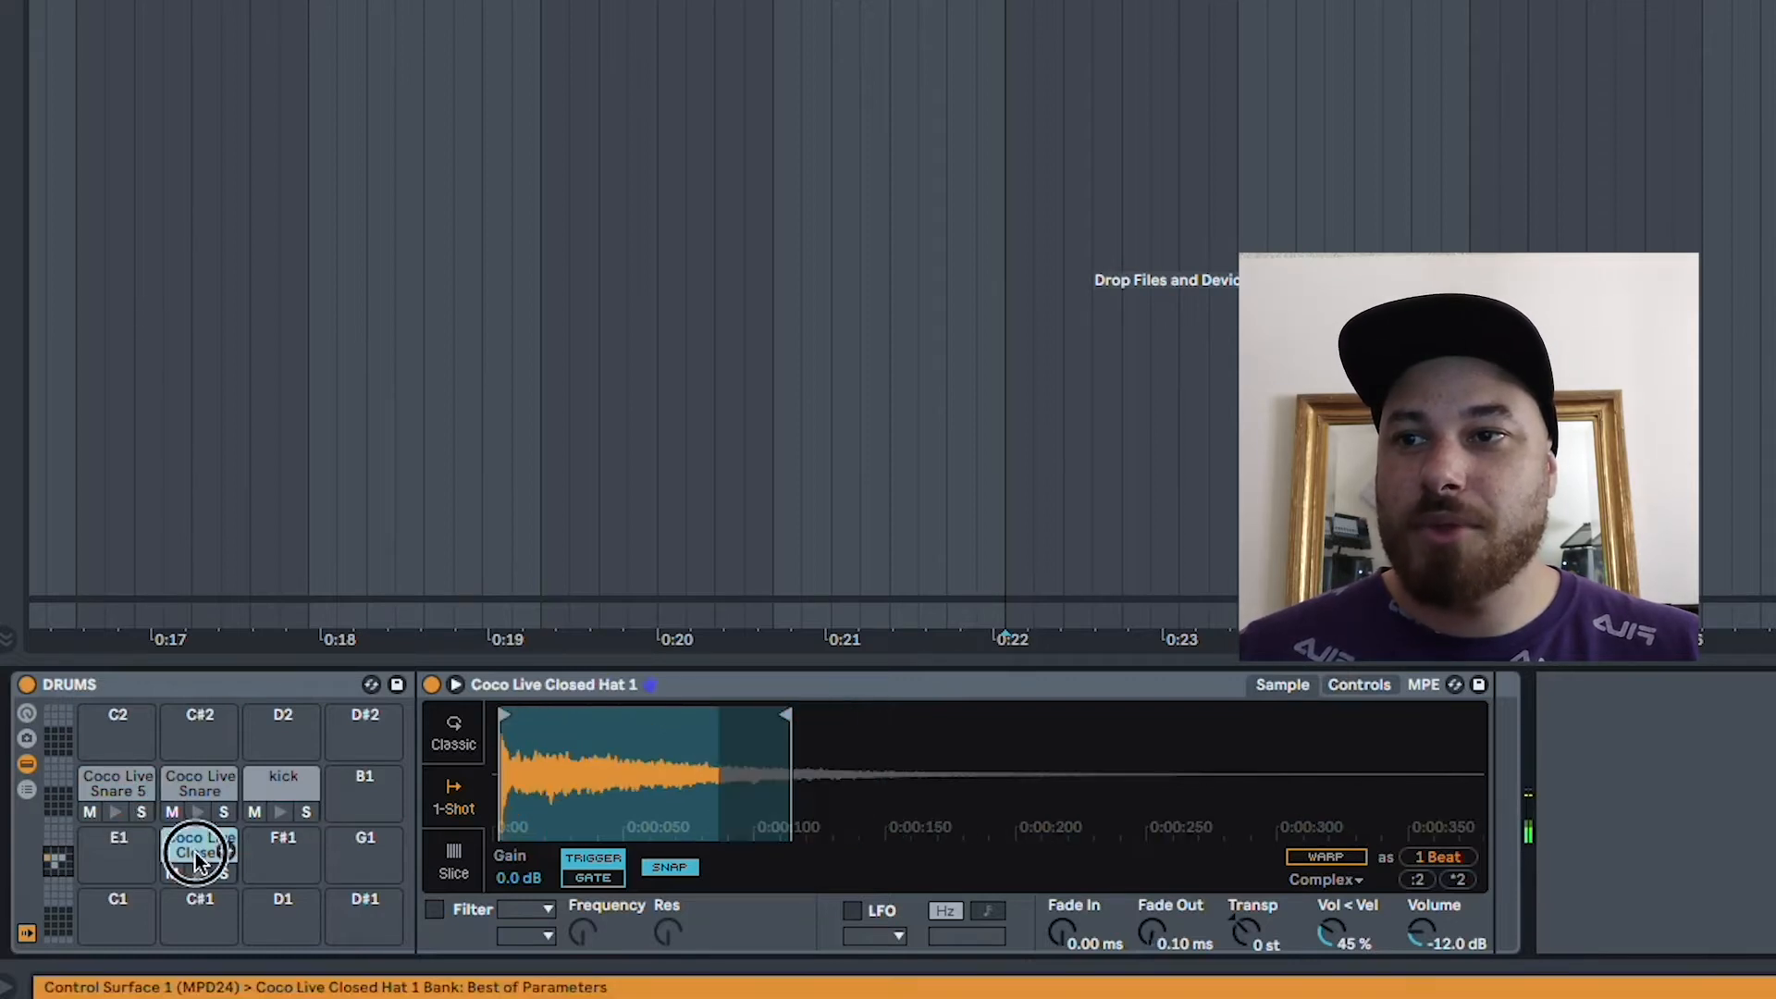
pyautogui.click(198, 873)
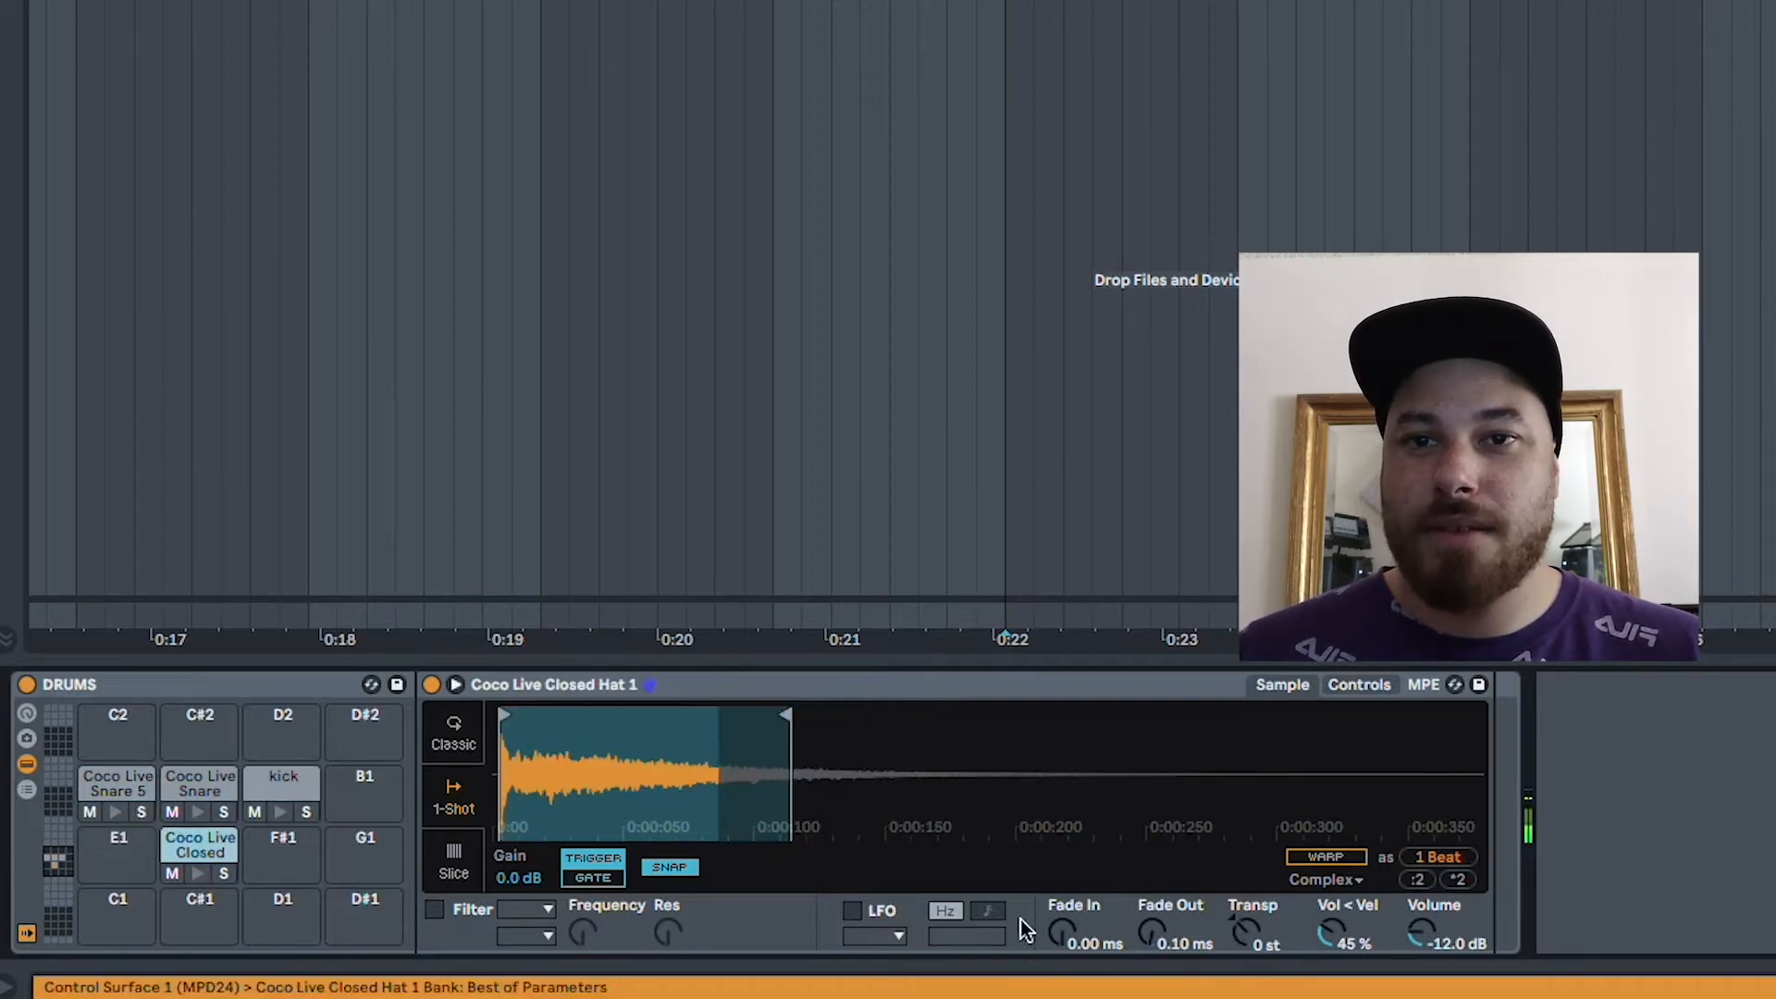
pyautogui.moveTo(1191, 948); pyautogui.dragTo(1192, 916)
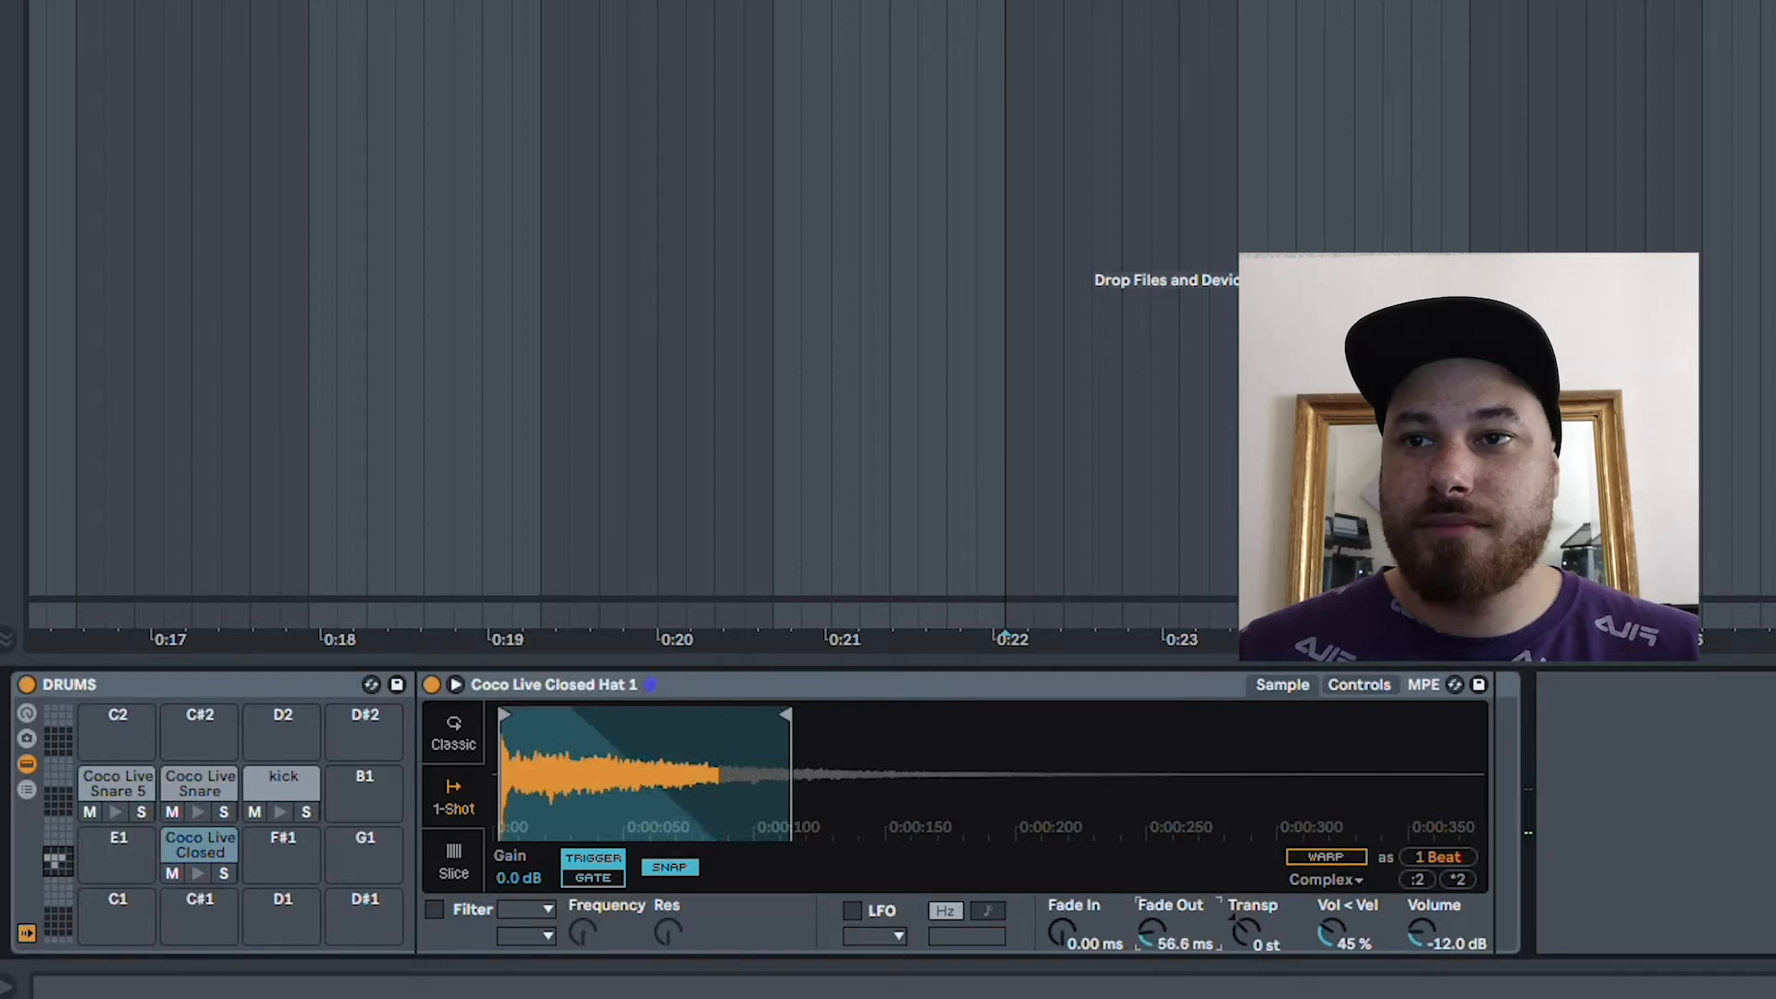
pyautogui.click(198, 873)
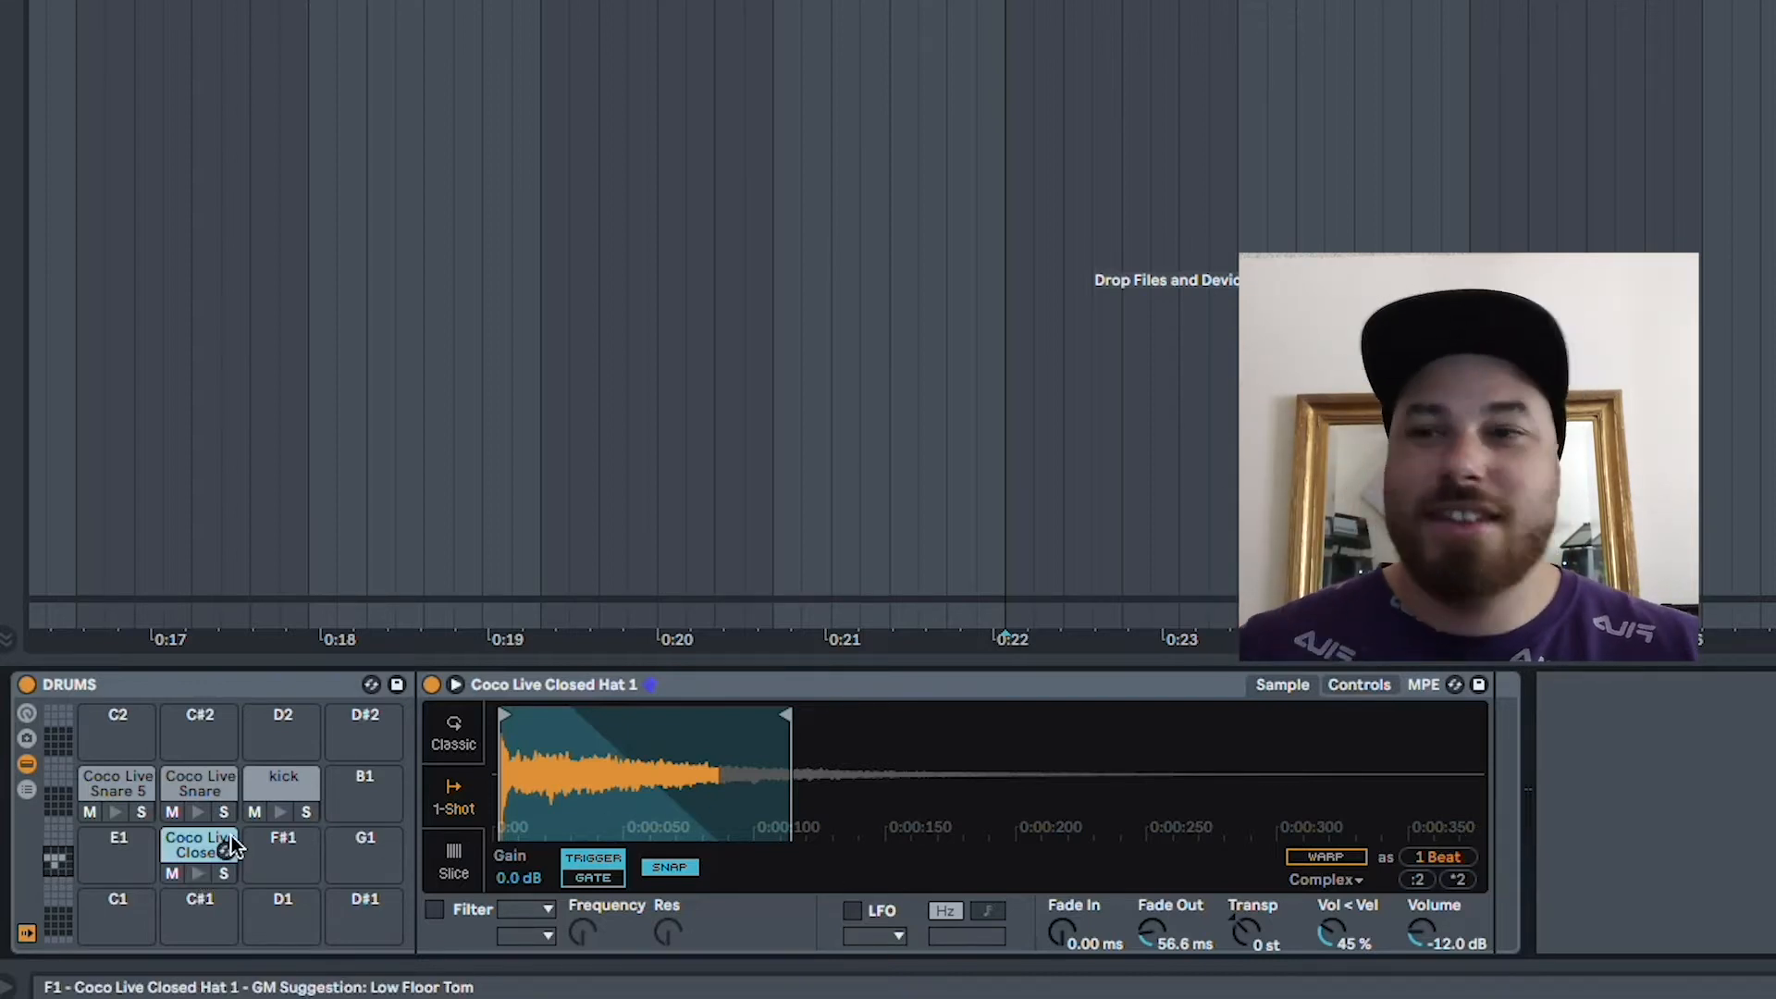
# - Set Coco Live Snare Ghost Note 1's Fade Out to 104 ms and shorten its sample end to about 145 ms
pyautogui.click(199, 786)
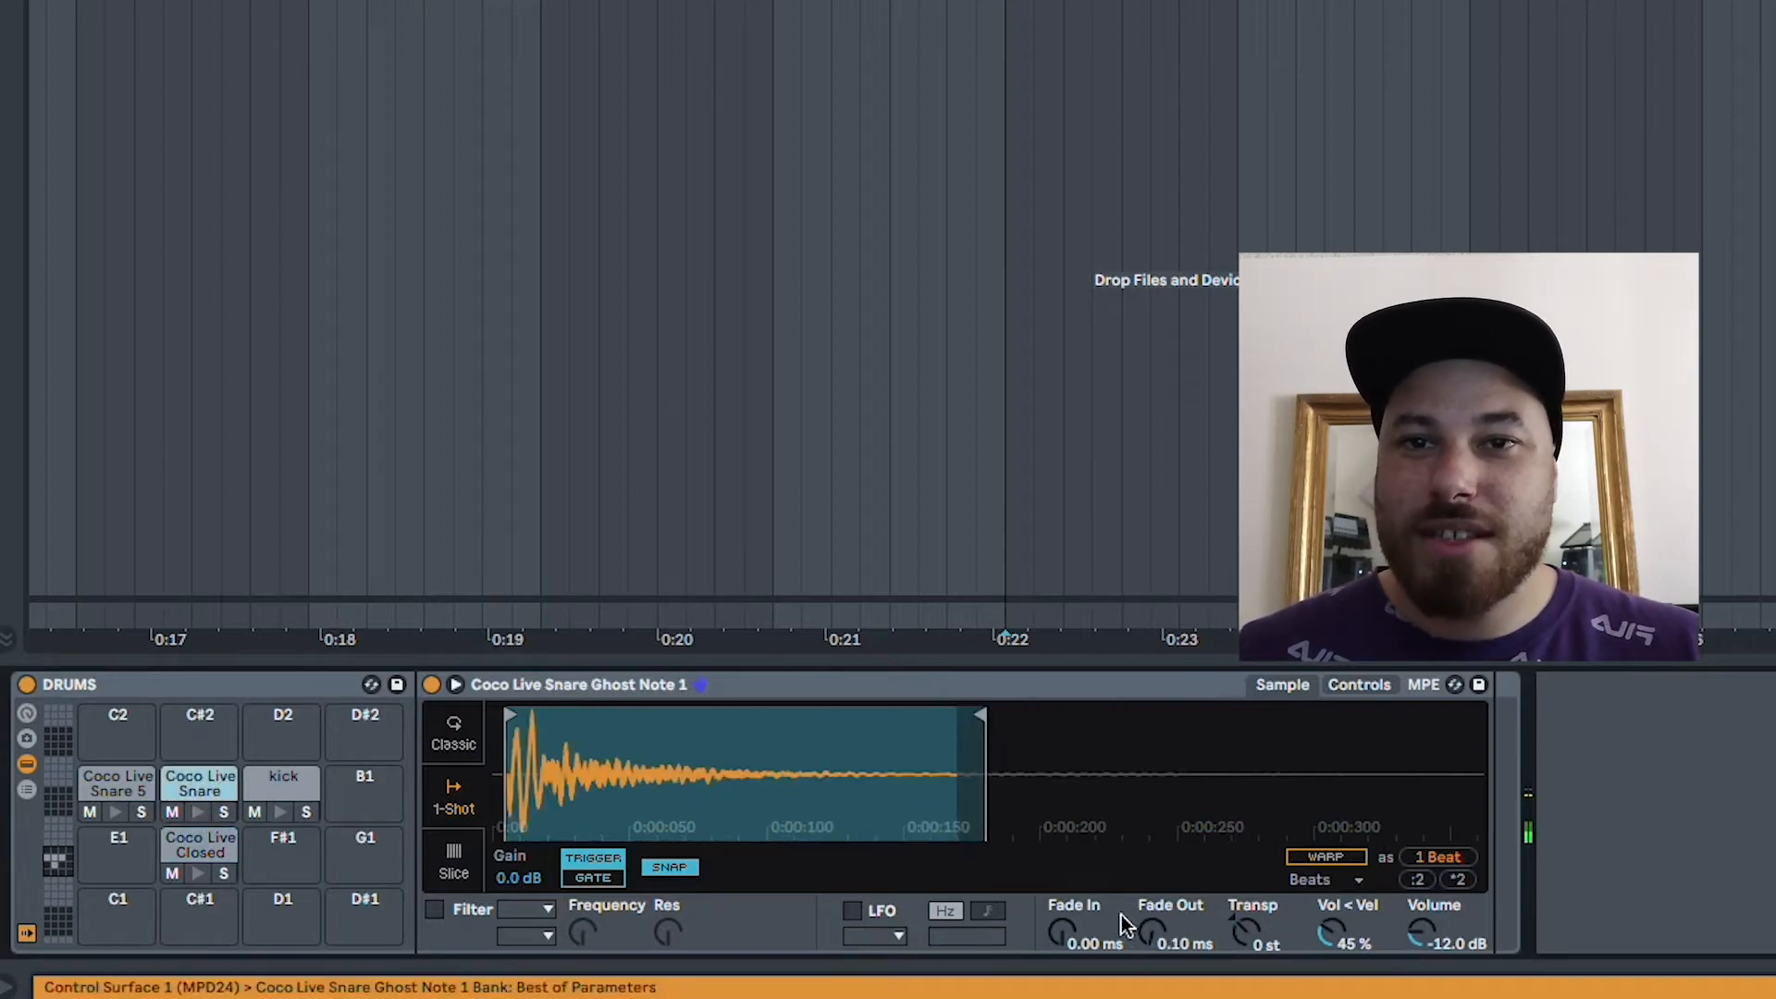
pyautogui.moveTo(1152, 933); pyautogui.dragTo(1152, 851)
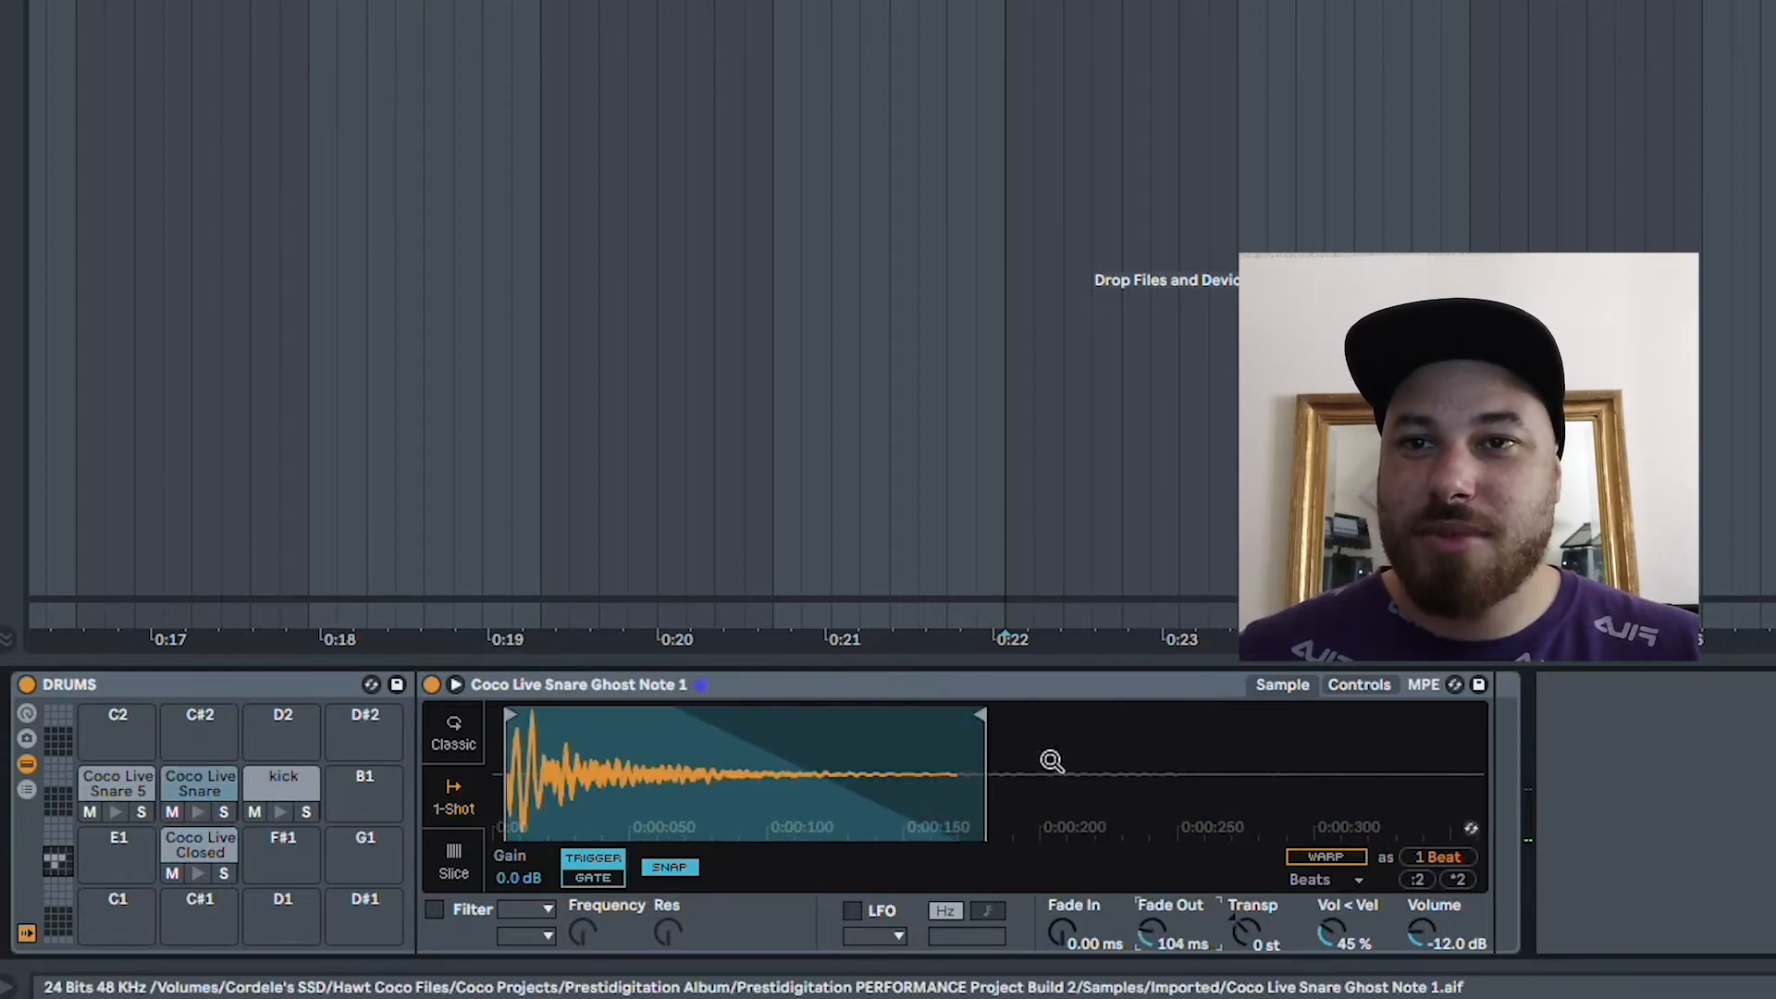
pyautogui.moveTo(975, 716)
pyautogui.mouseDown()
pyautogui.moveTo(844, 732)
pyautogui.moveTo(888, 713)
pyautogui.mouseUp()
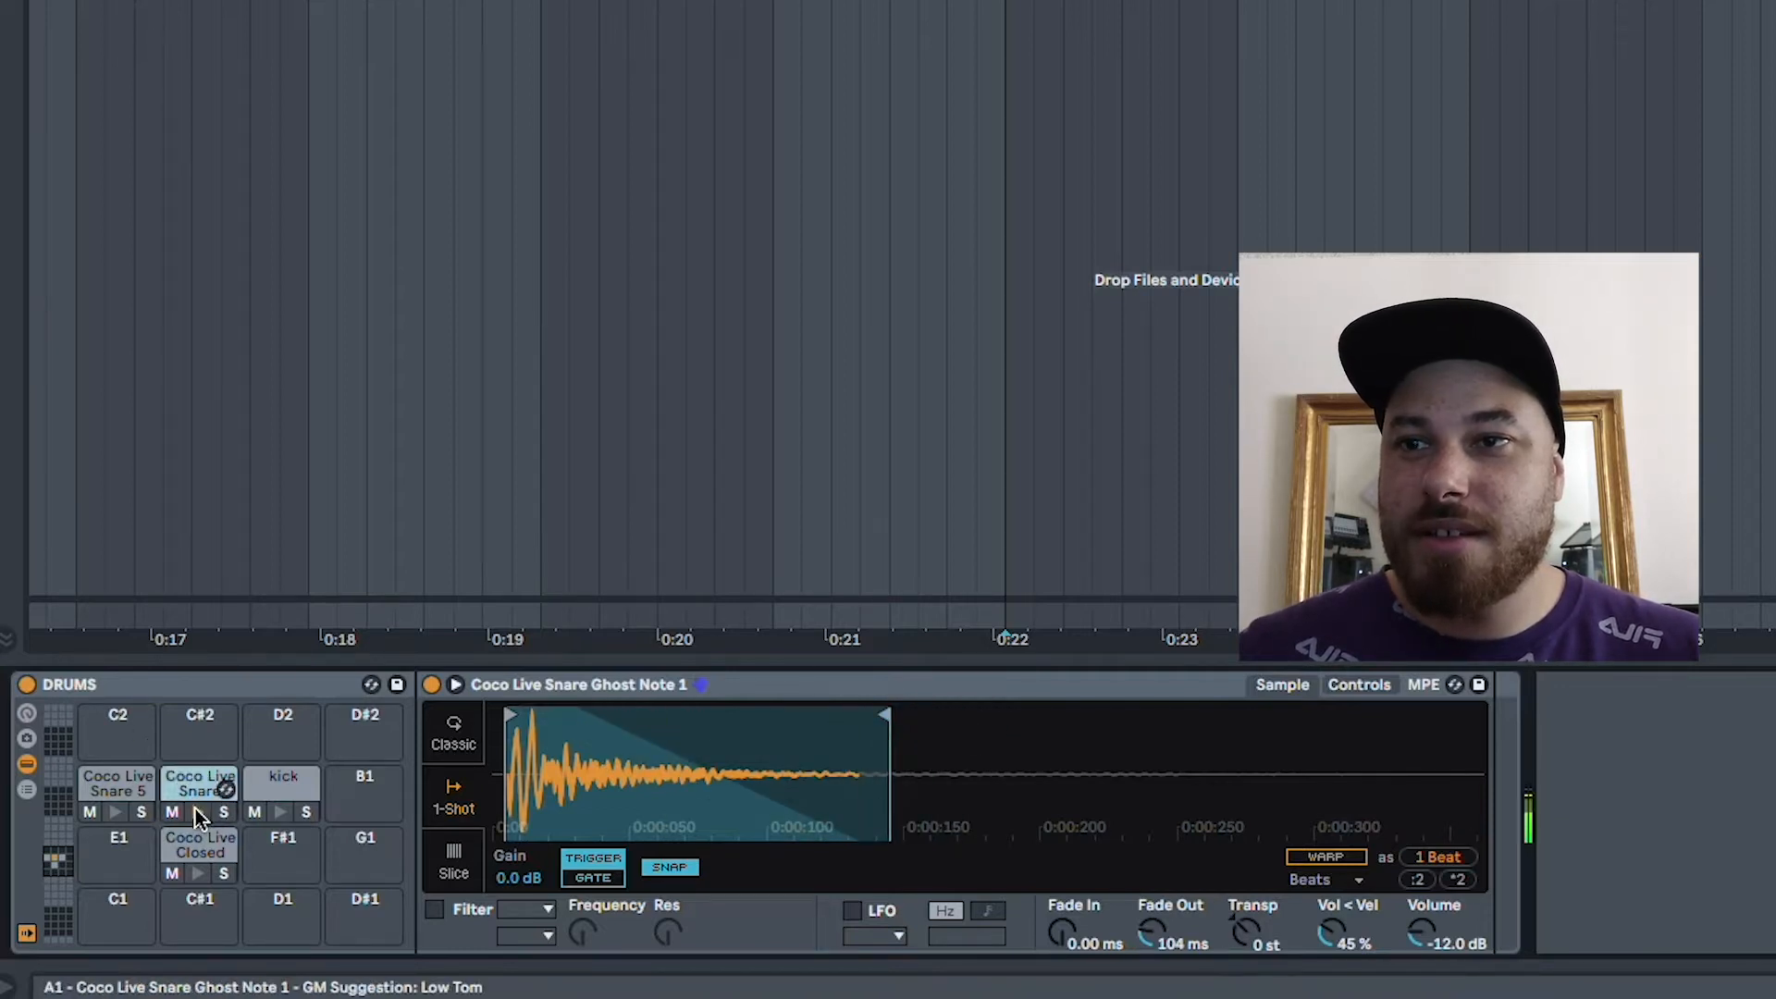
# - On the kick pad, set Coco Live Kick 5's Fade Out to 111 ms and shorten its sample end to about 0.2 s
pyautogui.click(285, 793)
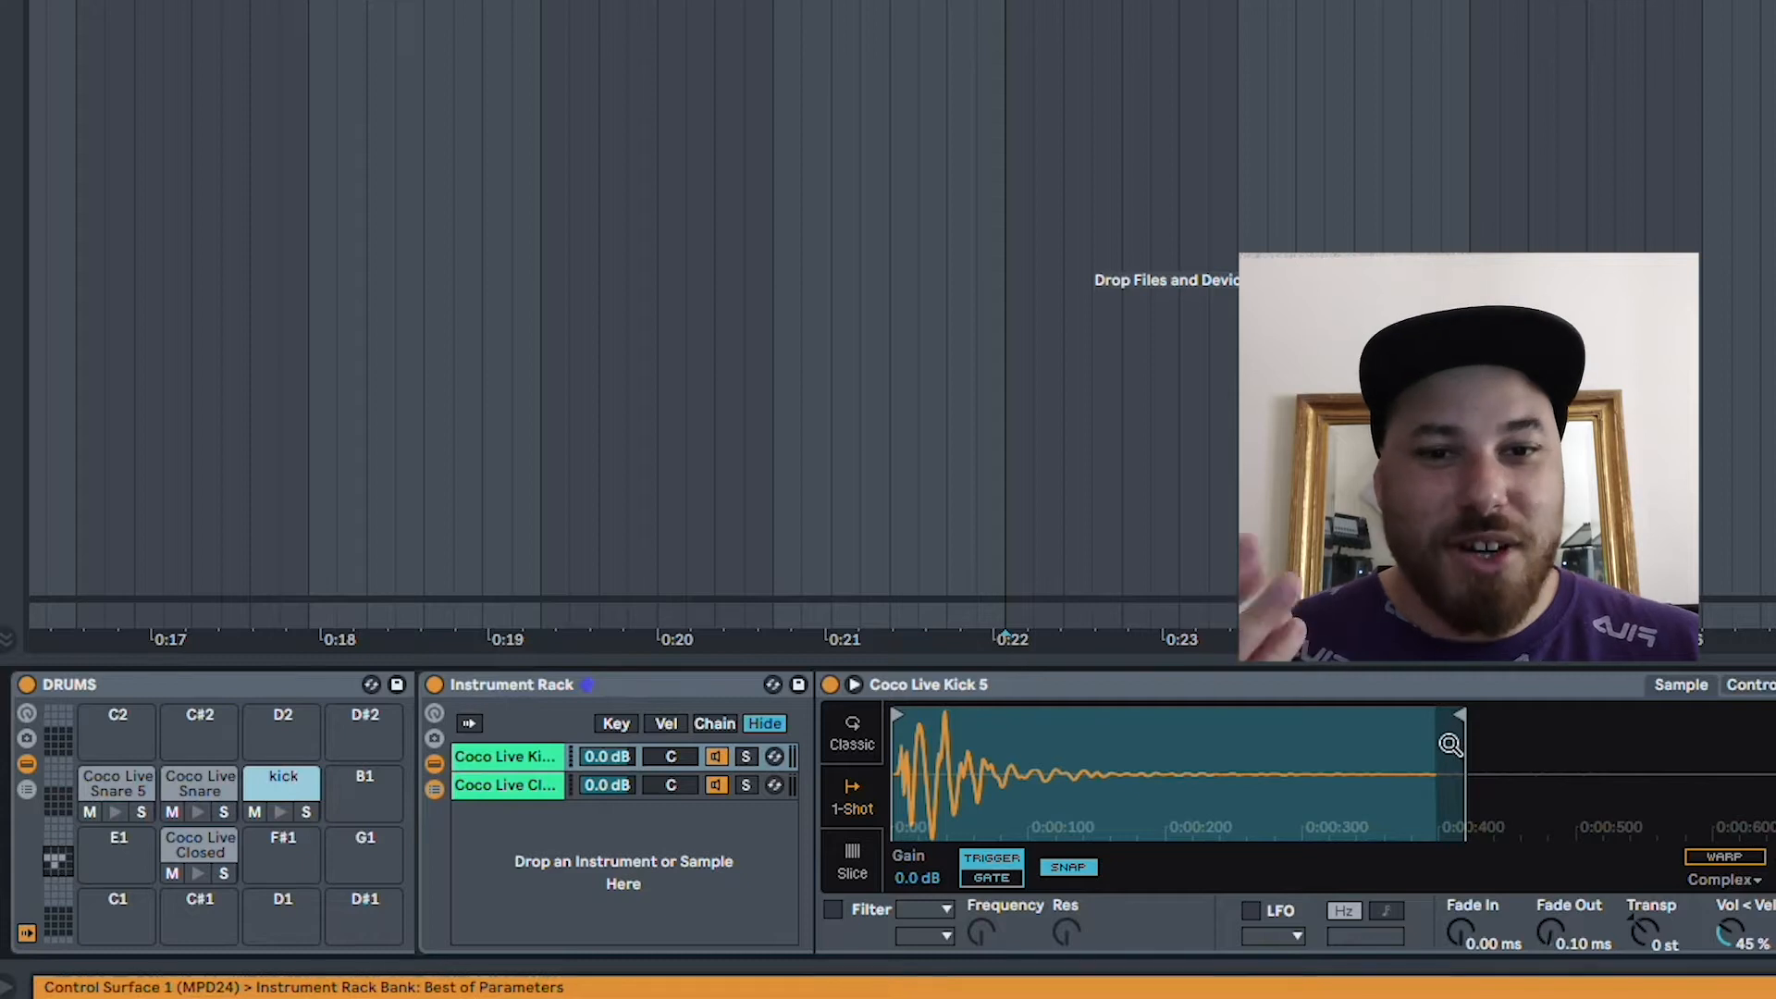
pyautogui.moveTo(1573, 943); pyautogui.dragTo(1572, 893)
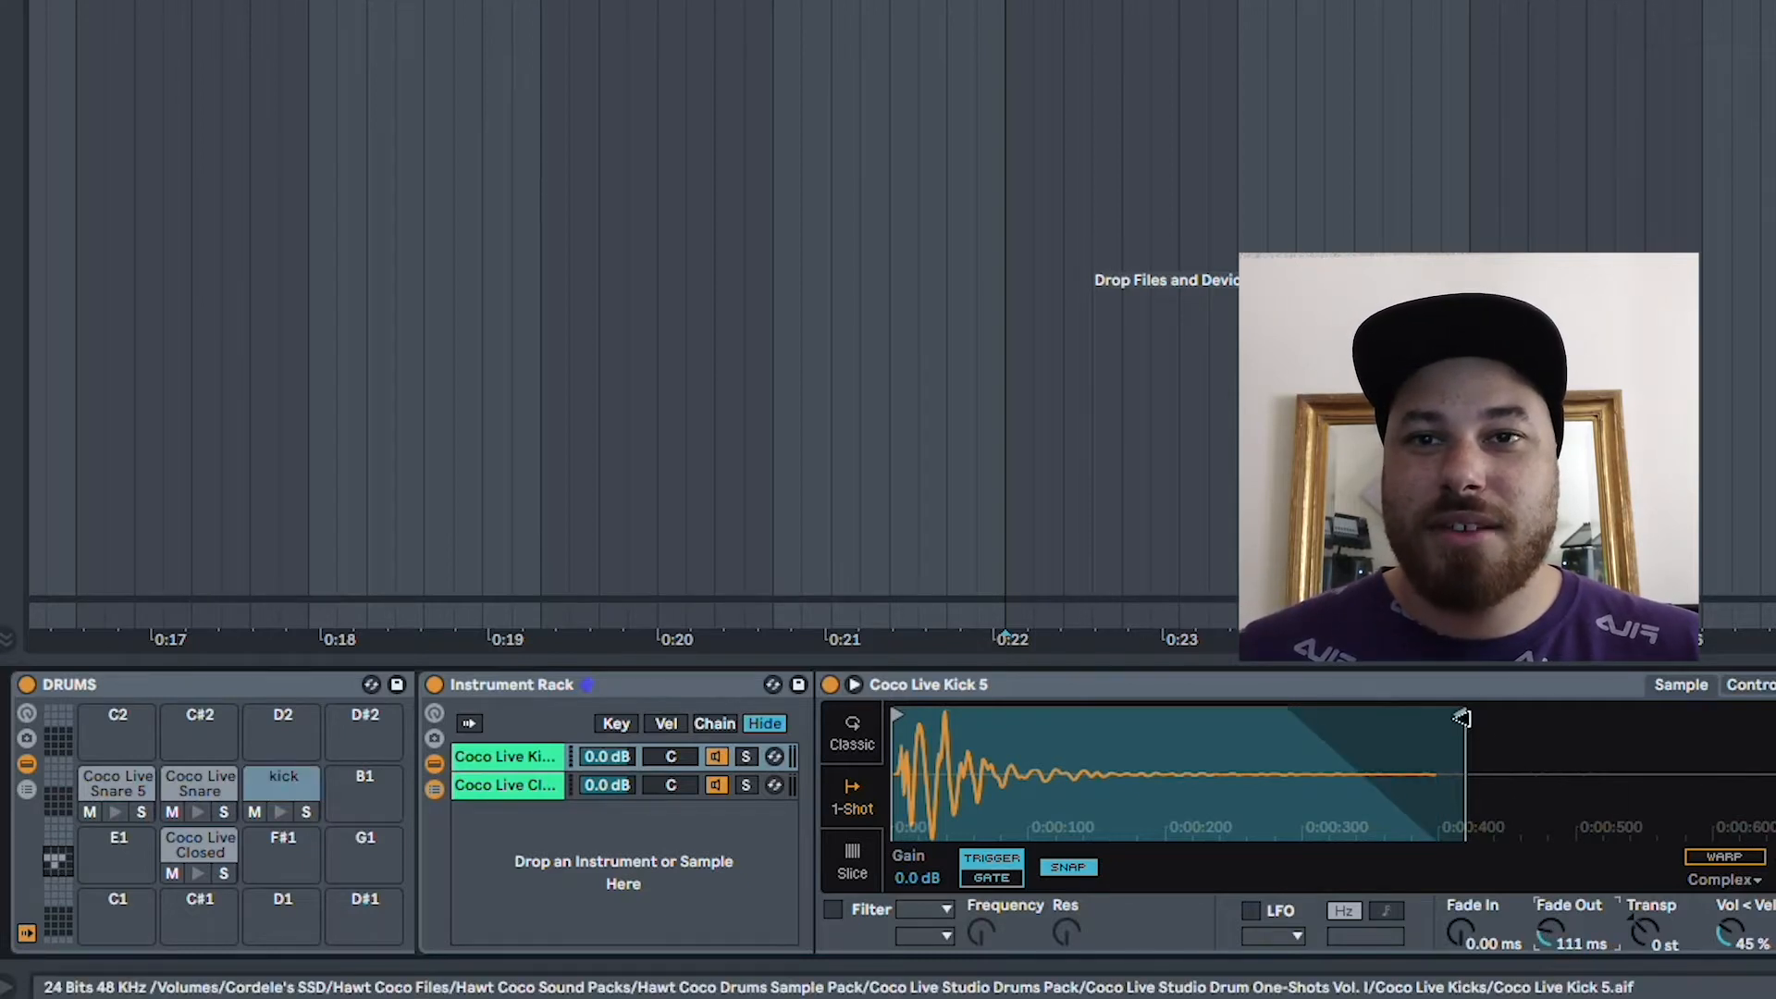
pyautogui.moveTo(1462, 718); pyautogui.dragTo(1180, 727)
# - Set Coco Live Closed Hat 10-3's Fade In to 0.00 ms and Fade Out to 74.1 ms, and shorten its sample end to about 140 ms
pyautogui.click(507, 787)
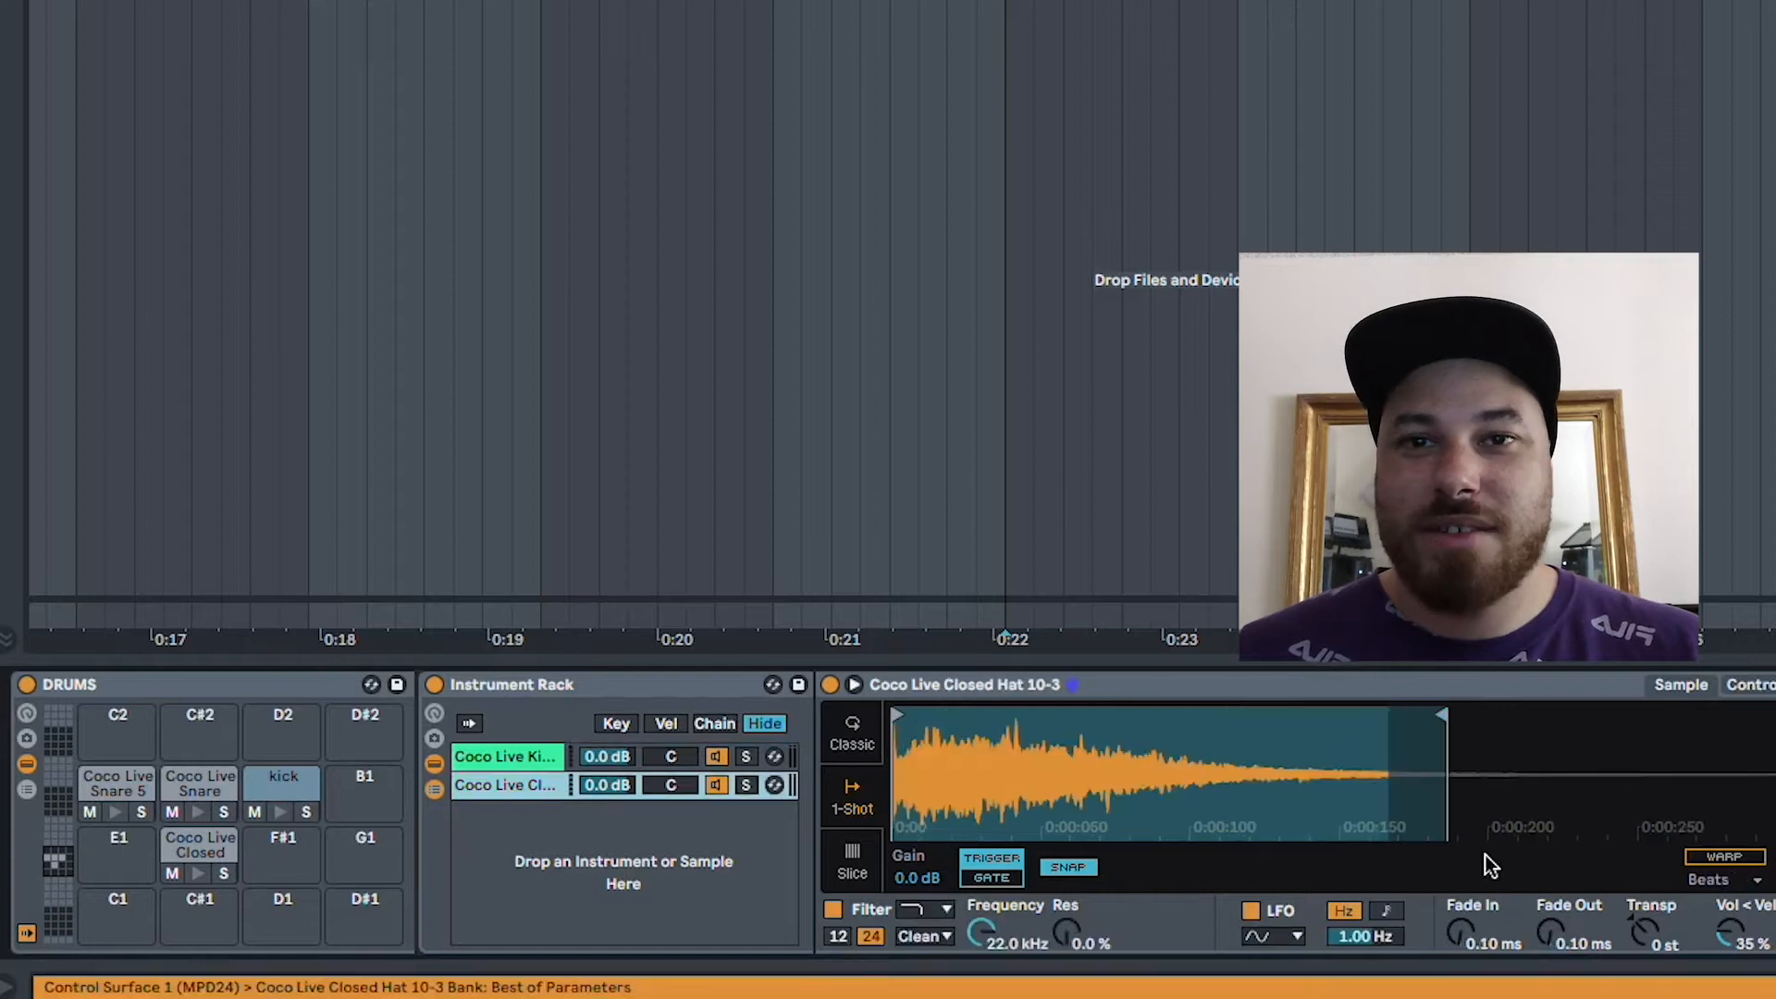
pyautogui.moveTo(1557, 928); pyautogui.dragTo(1557, 896)
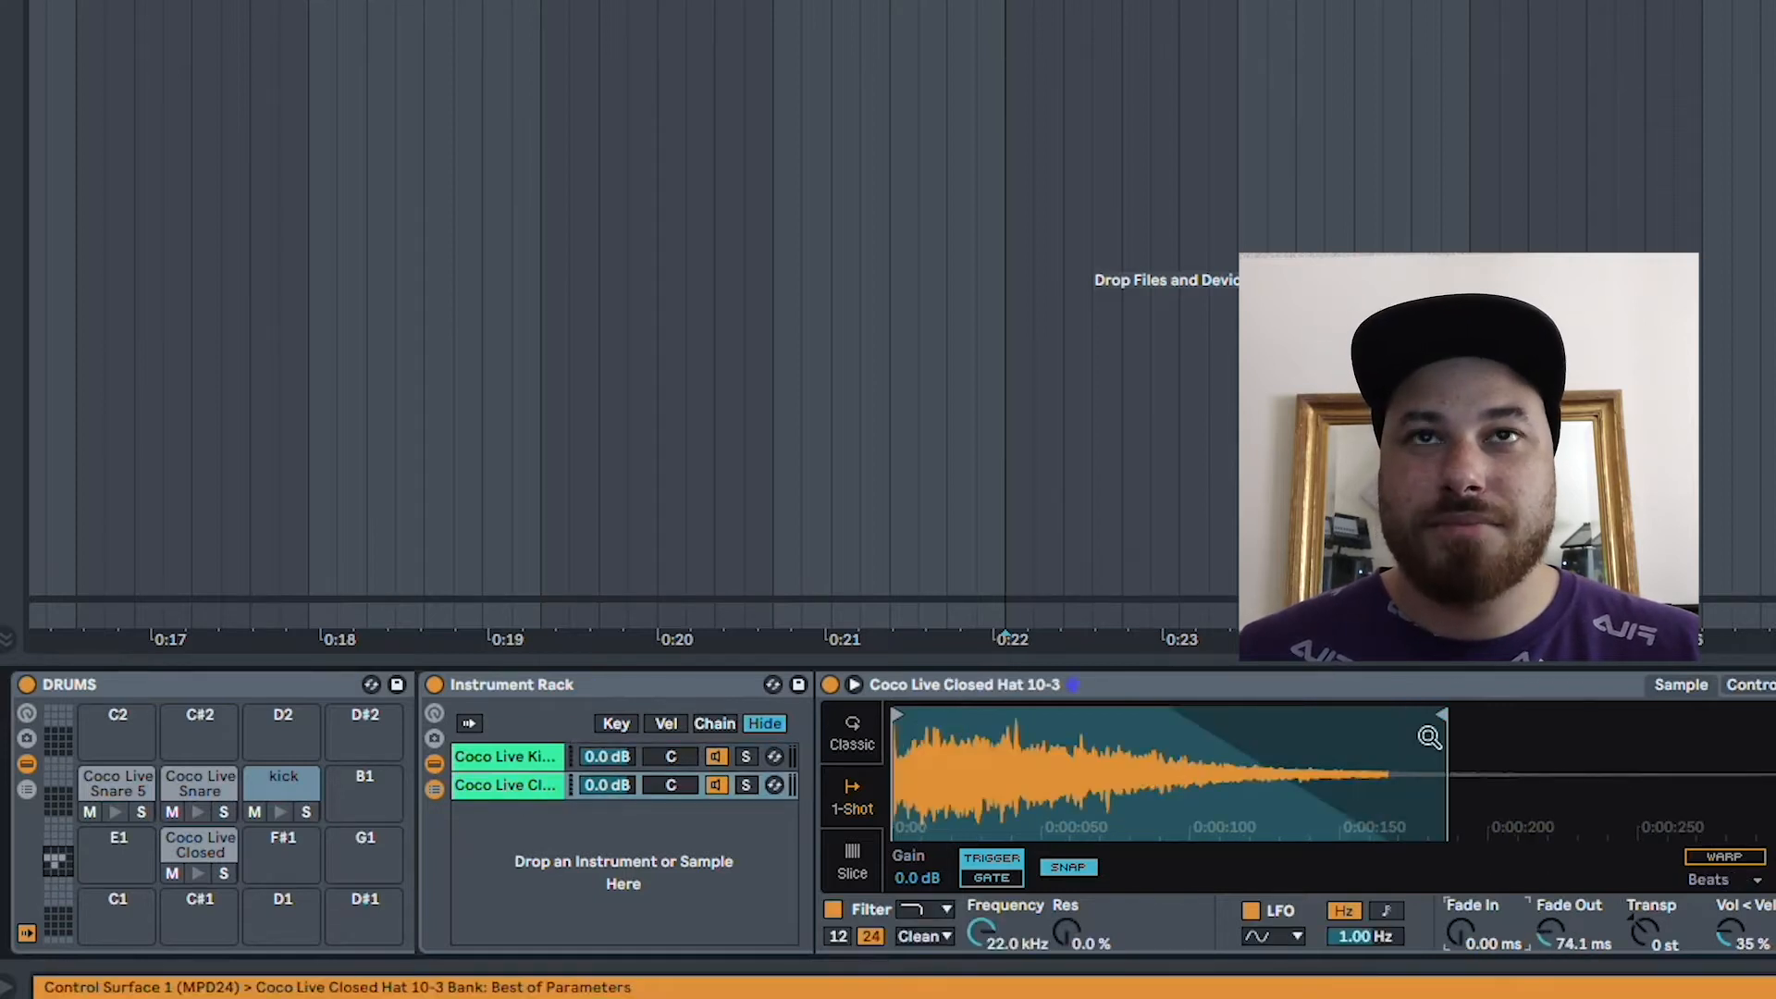
pyautogui.moveTo(1444, 718); pyautogui.dragTo(1455, 719)
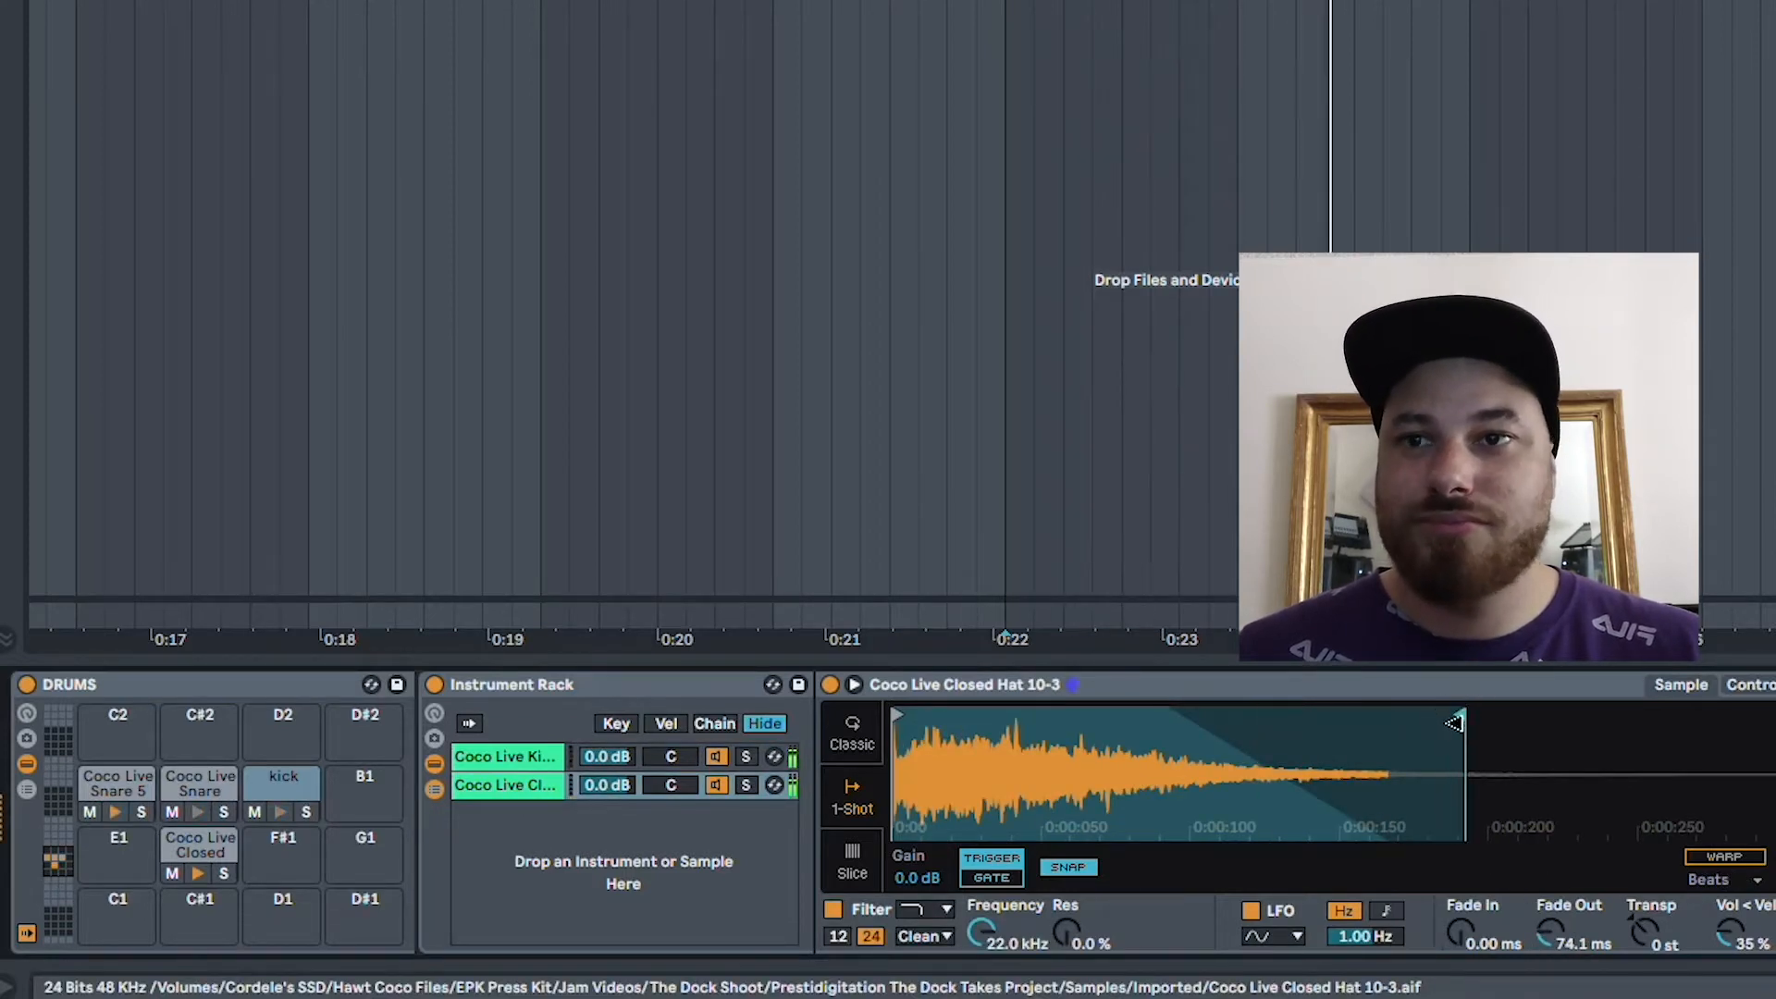
pyautogui.click(518, 786)
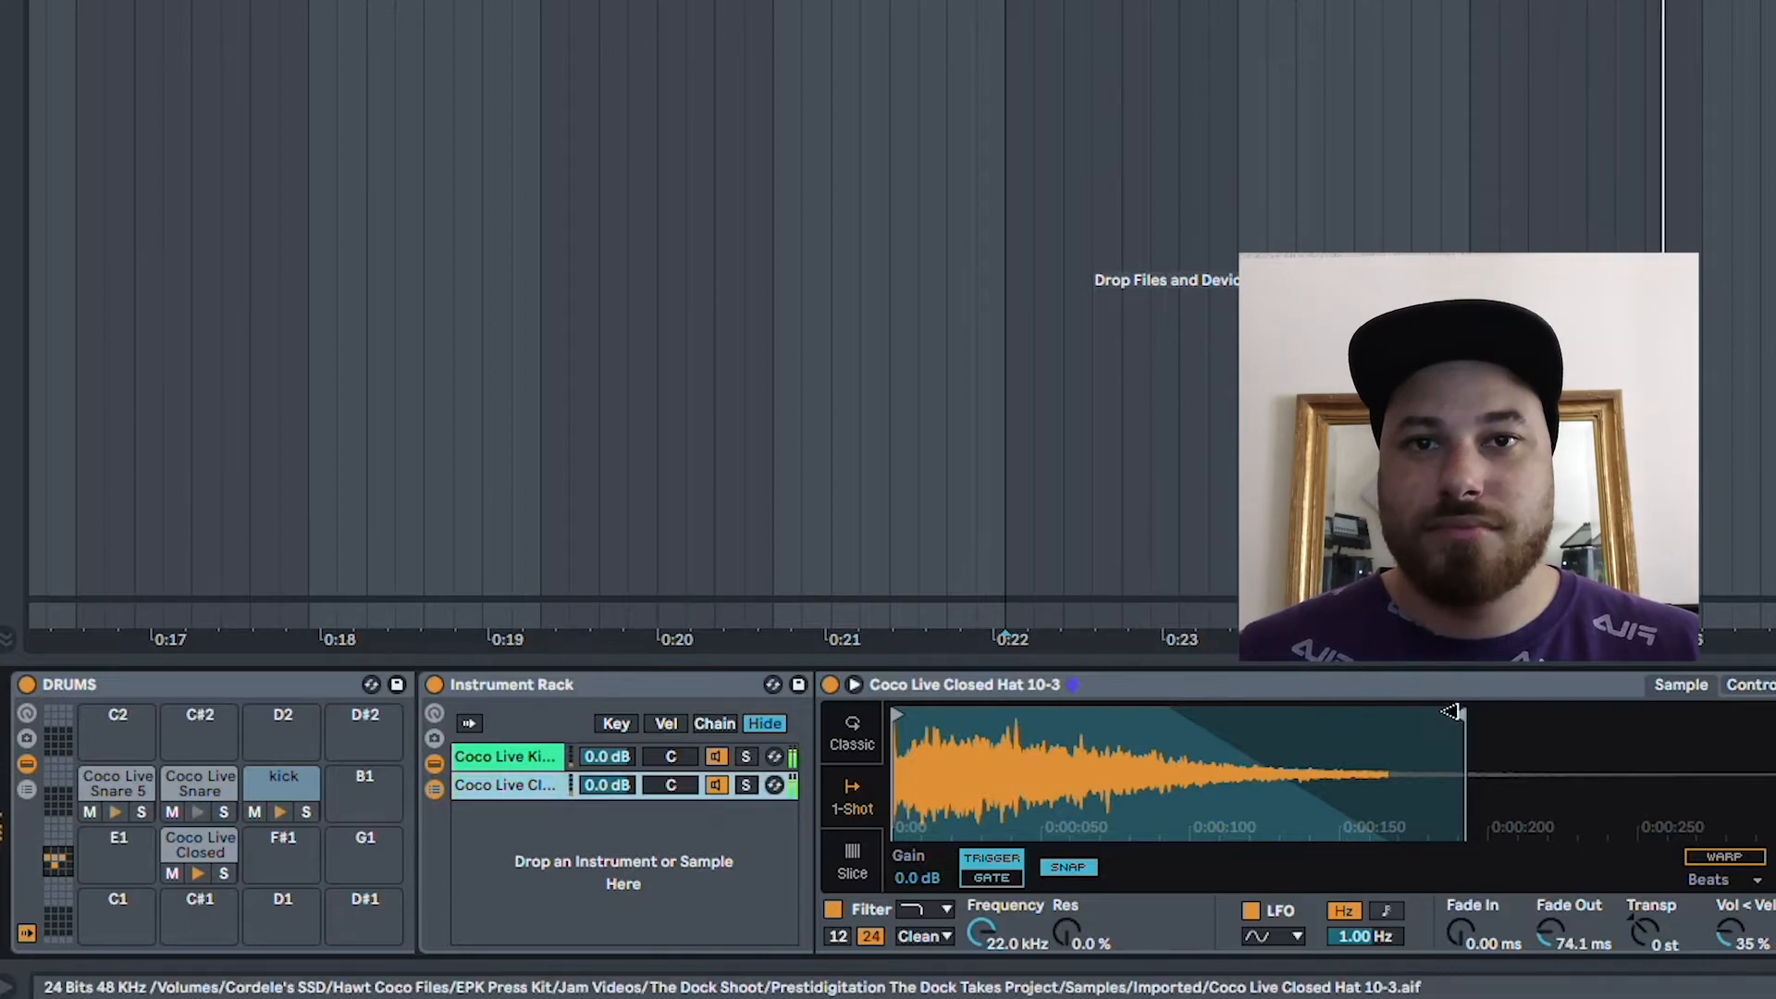
pyautogui.moveTo(1450, 712); pyautogui.dragTo(1305, 715)
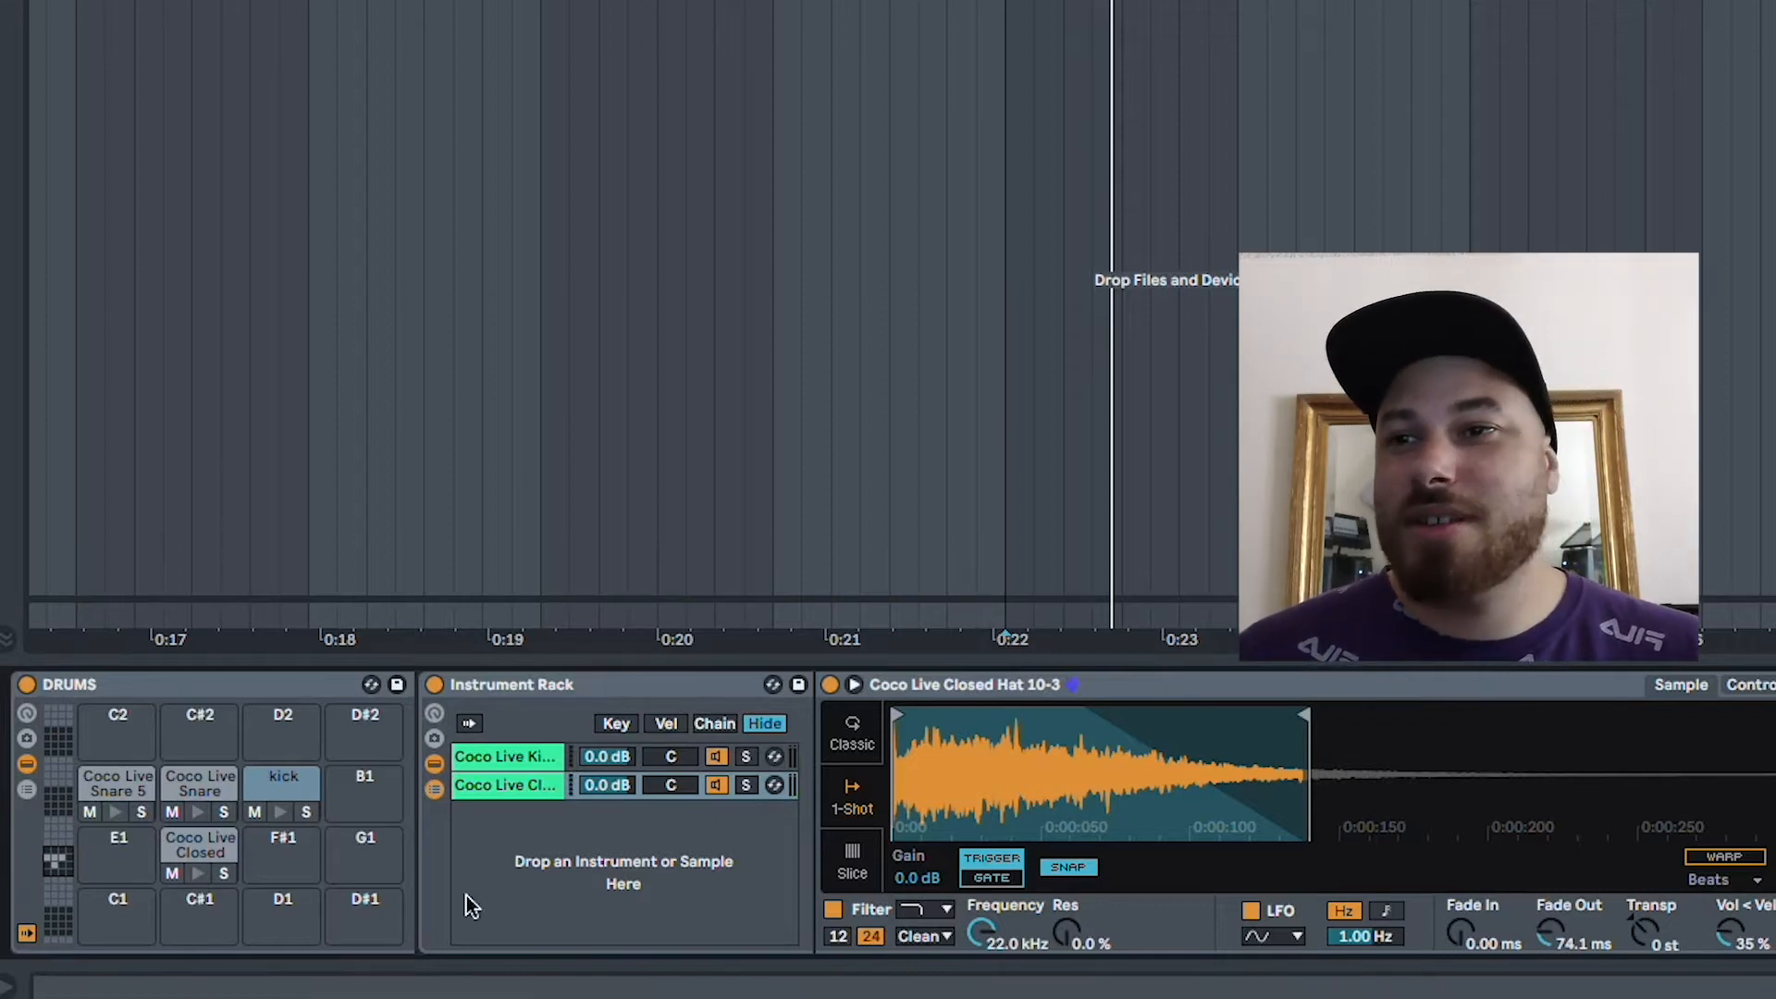
# - Extend the sample end of Coco Live Closed Hat 1 to about 125 ms
pyautogui.click(192, 850)
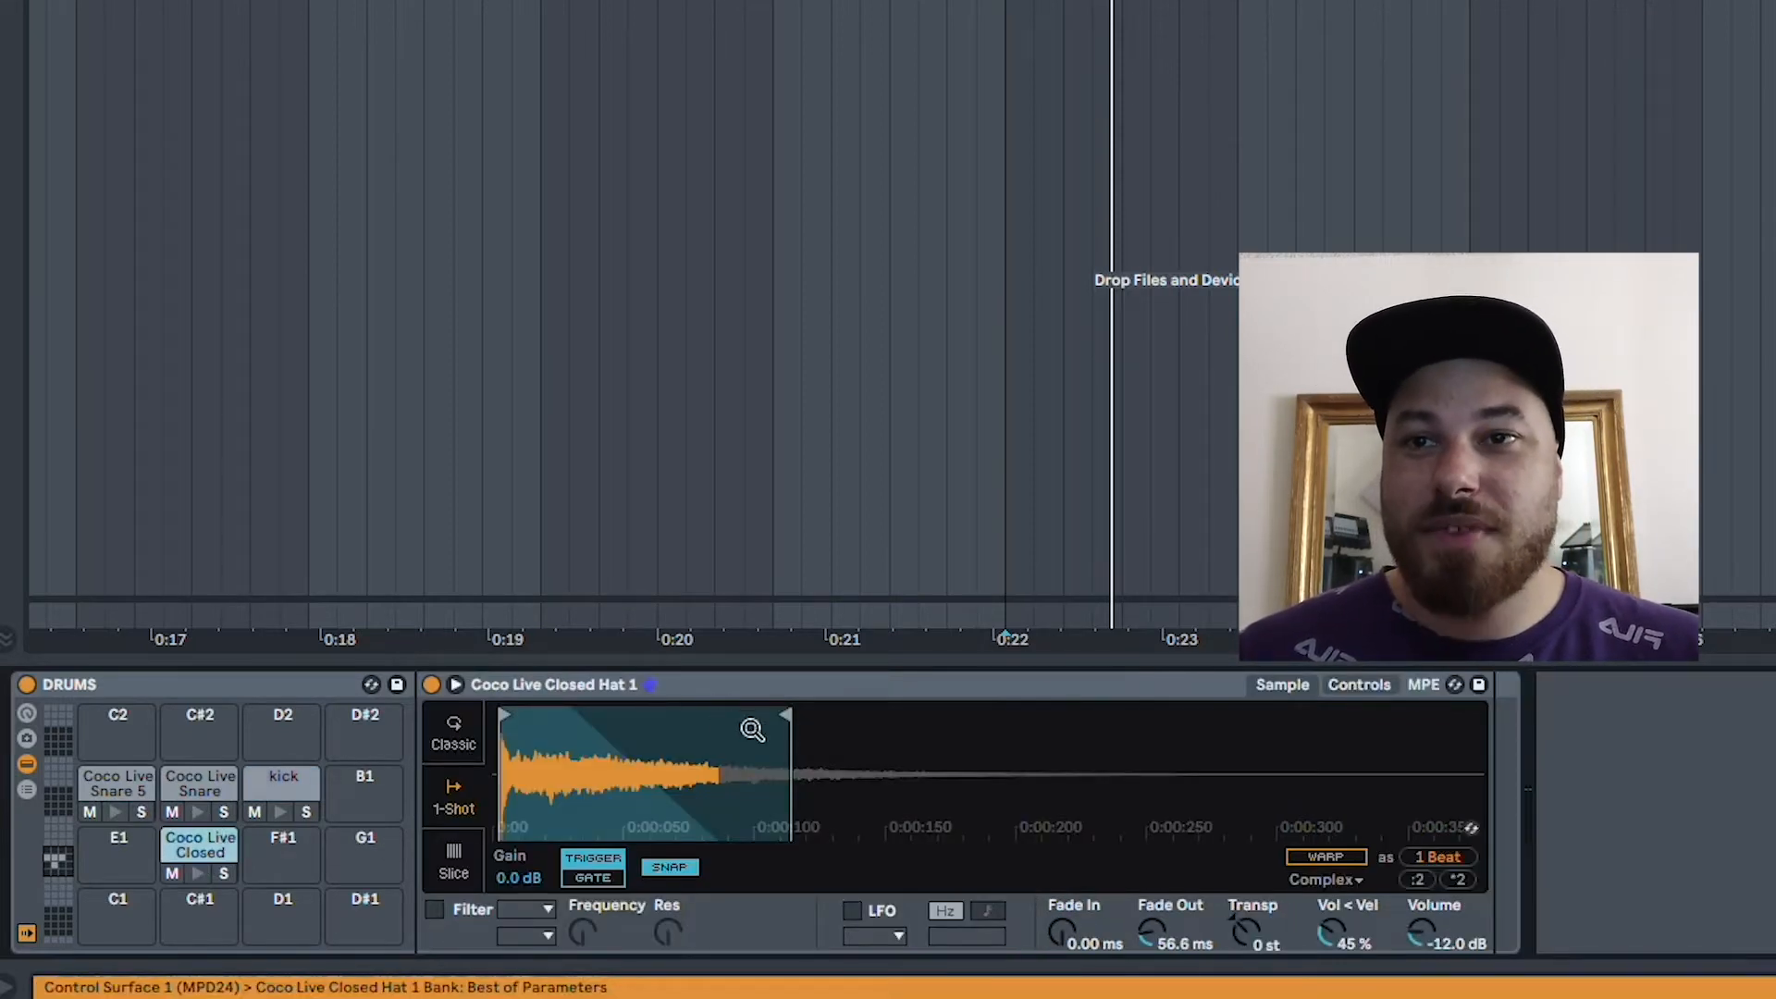
pyautogui.moveTo(786, 717)
pyautogui.mouseDown()
pyautogui.moveTo(860, 721)
pyautogui.moveTo(860, 737)
pyautogui.mouseUp()
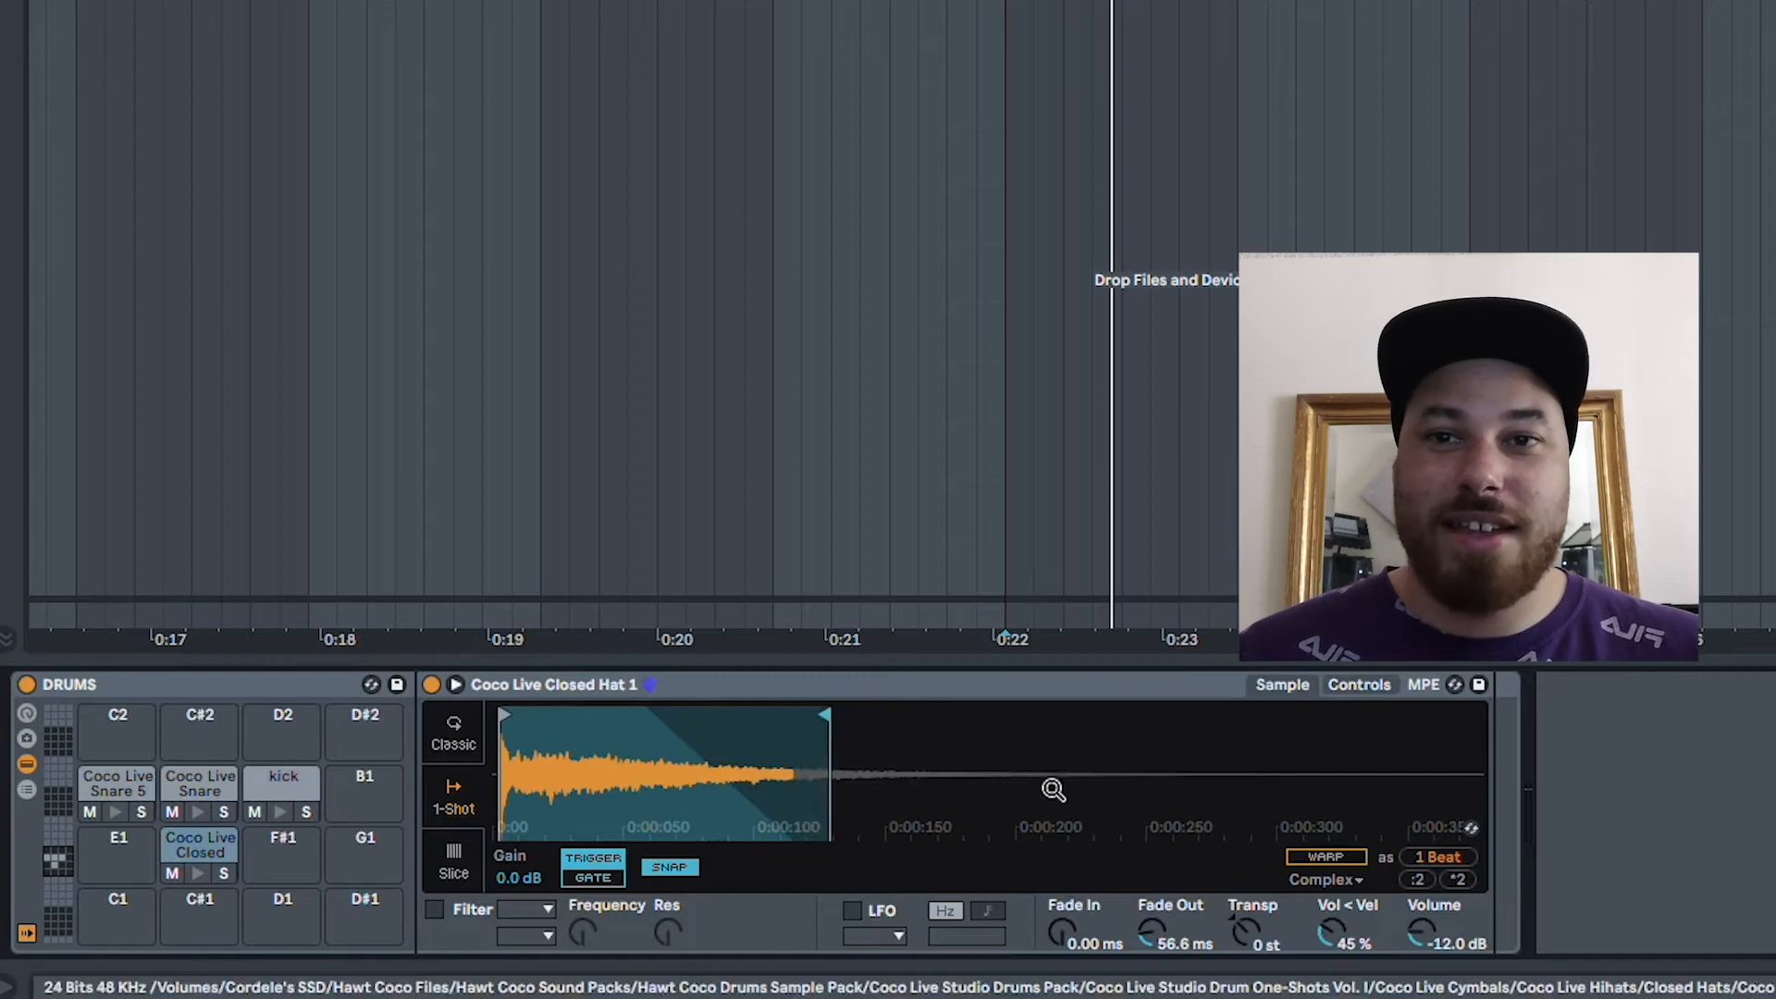
pyautogui.click(1145, 941)
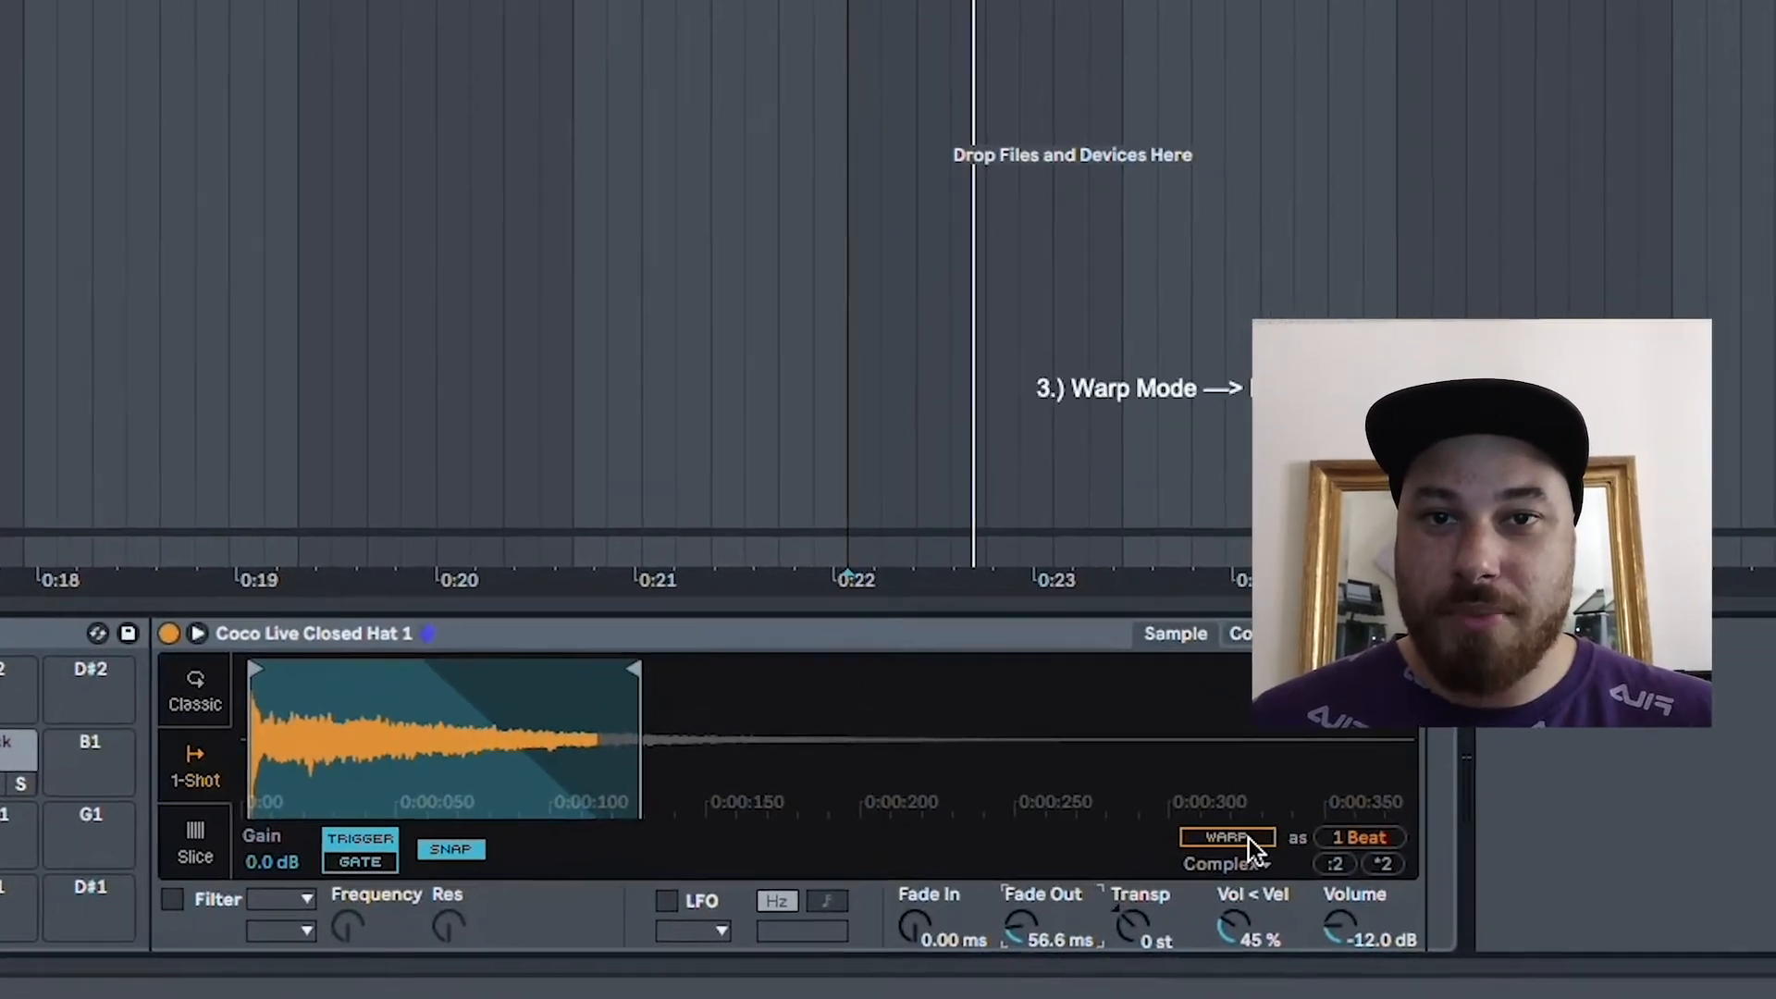
# - Enable Warp in Beats mode on Coco Live Closed Hat 1 and set its transient loop Mode to the single-arrow Loop Off option
pyautogui.click(1249, 838)
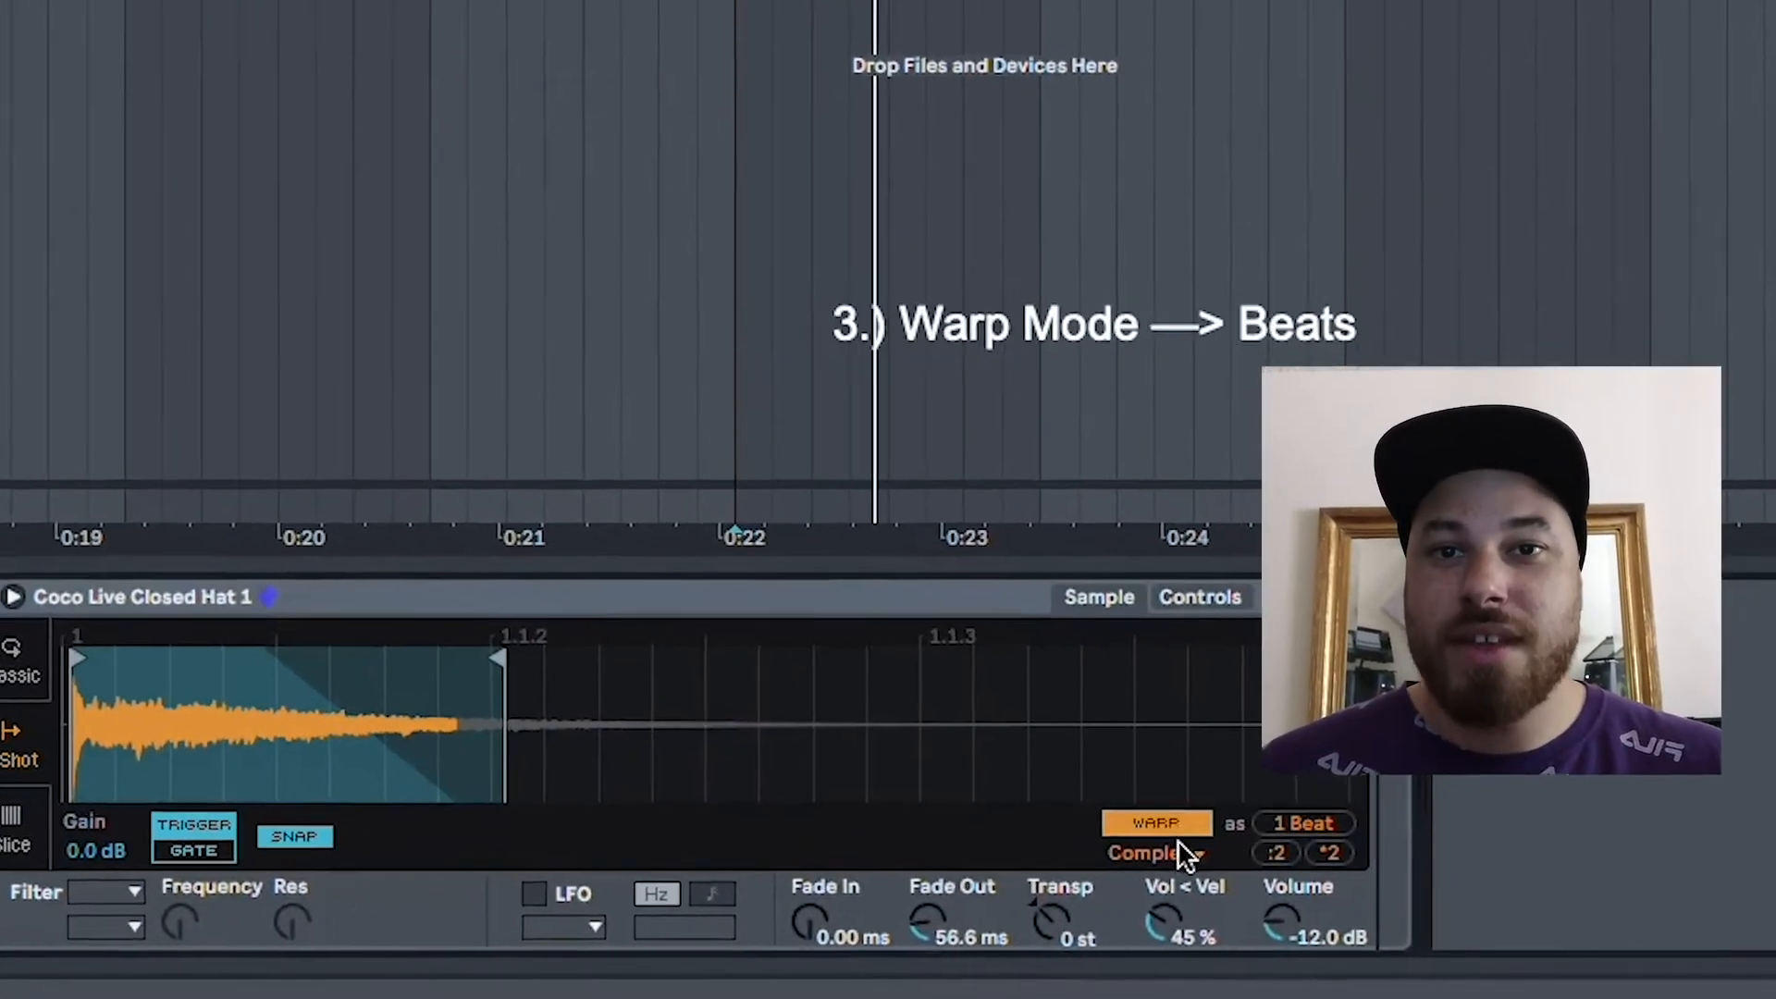
pyautogui.click(1221, 863)
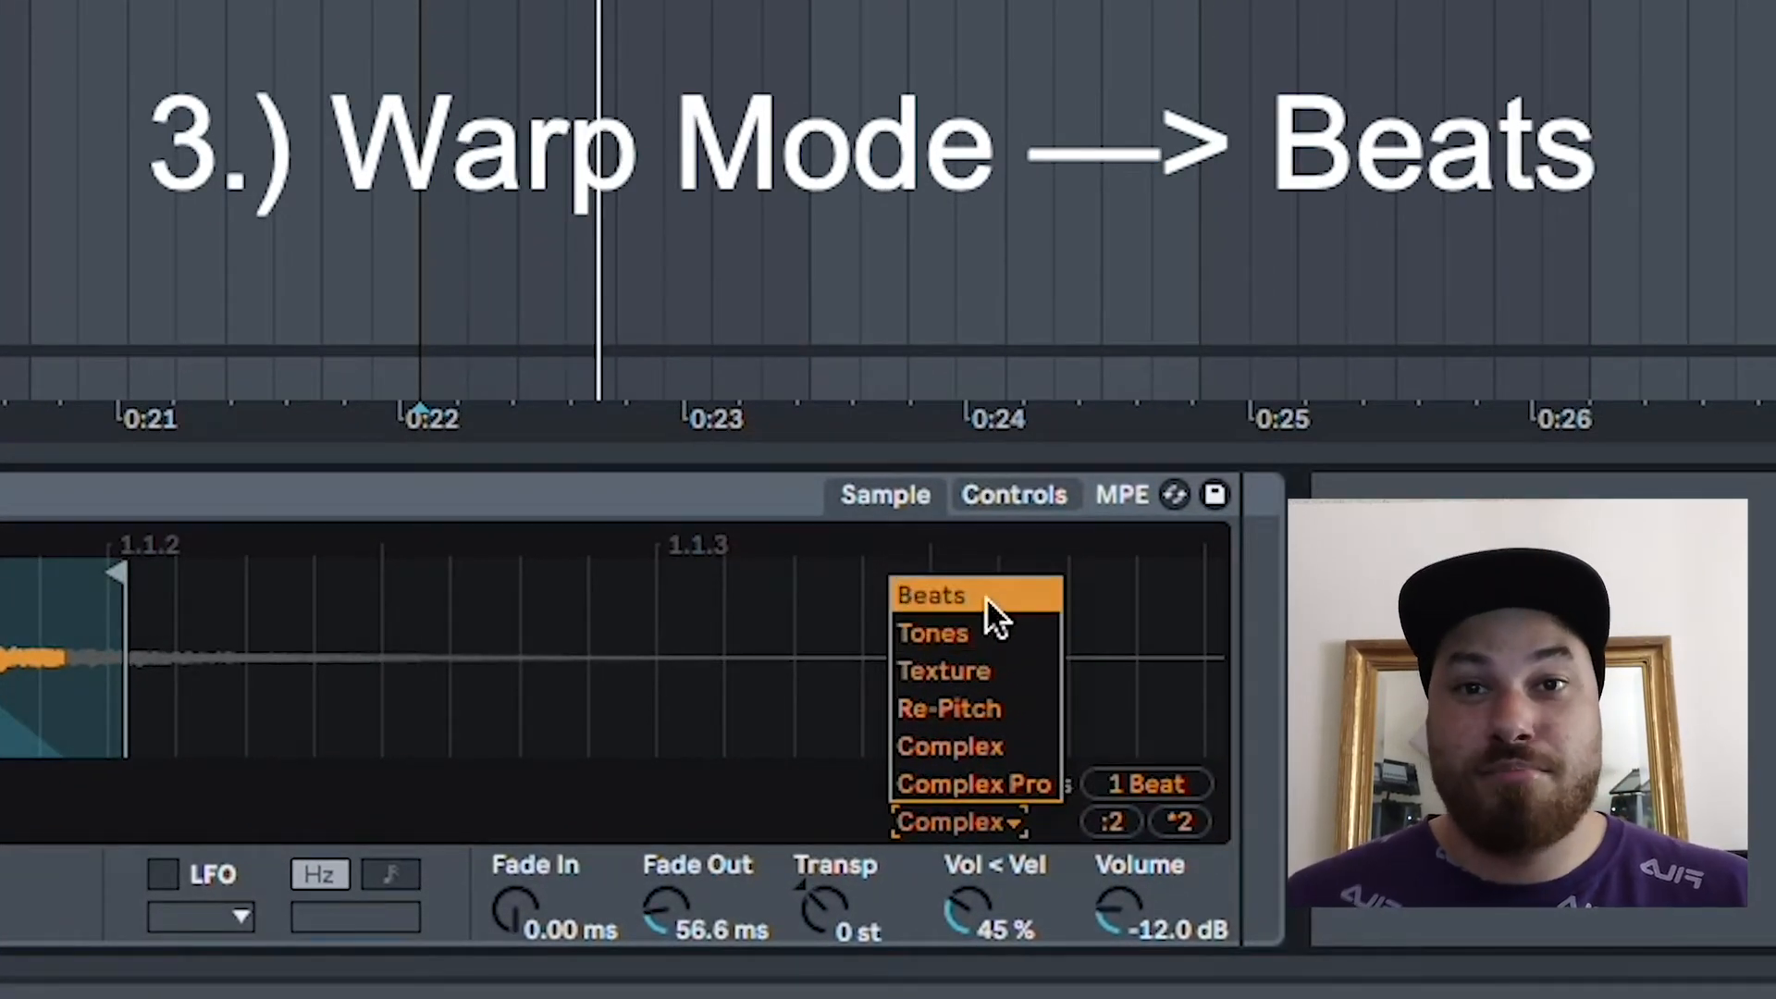
pyautogui.click(985, 593)
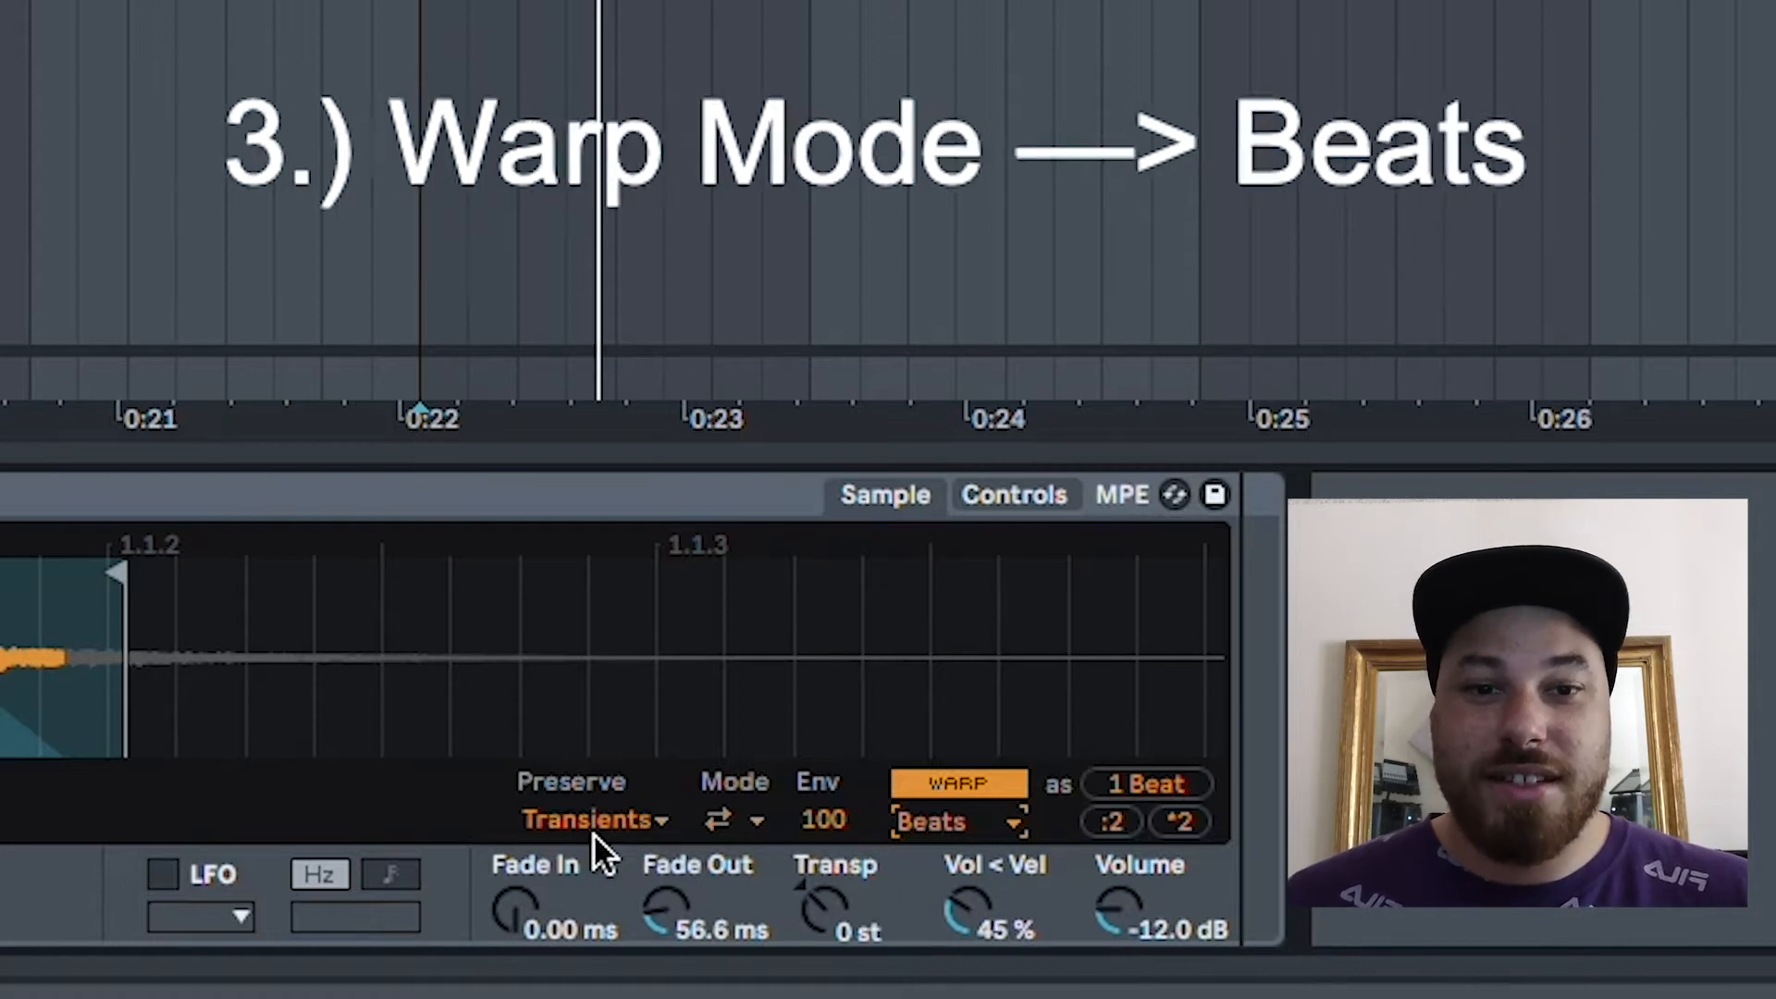
pyautogui.click(740, 826)
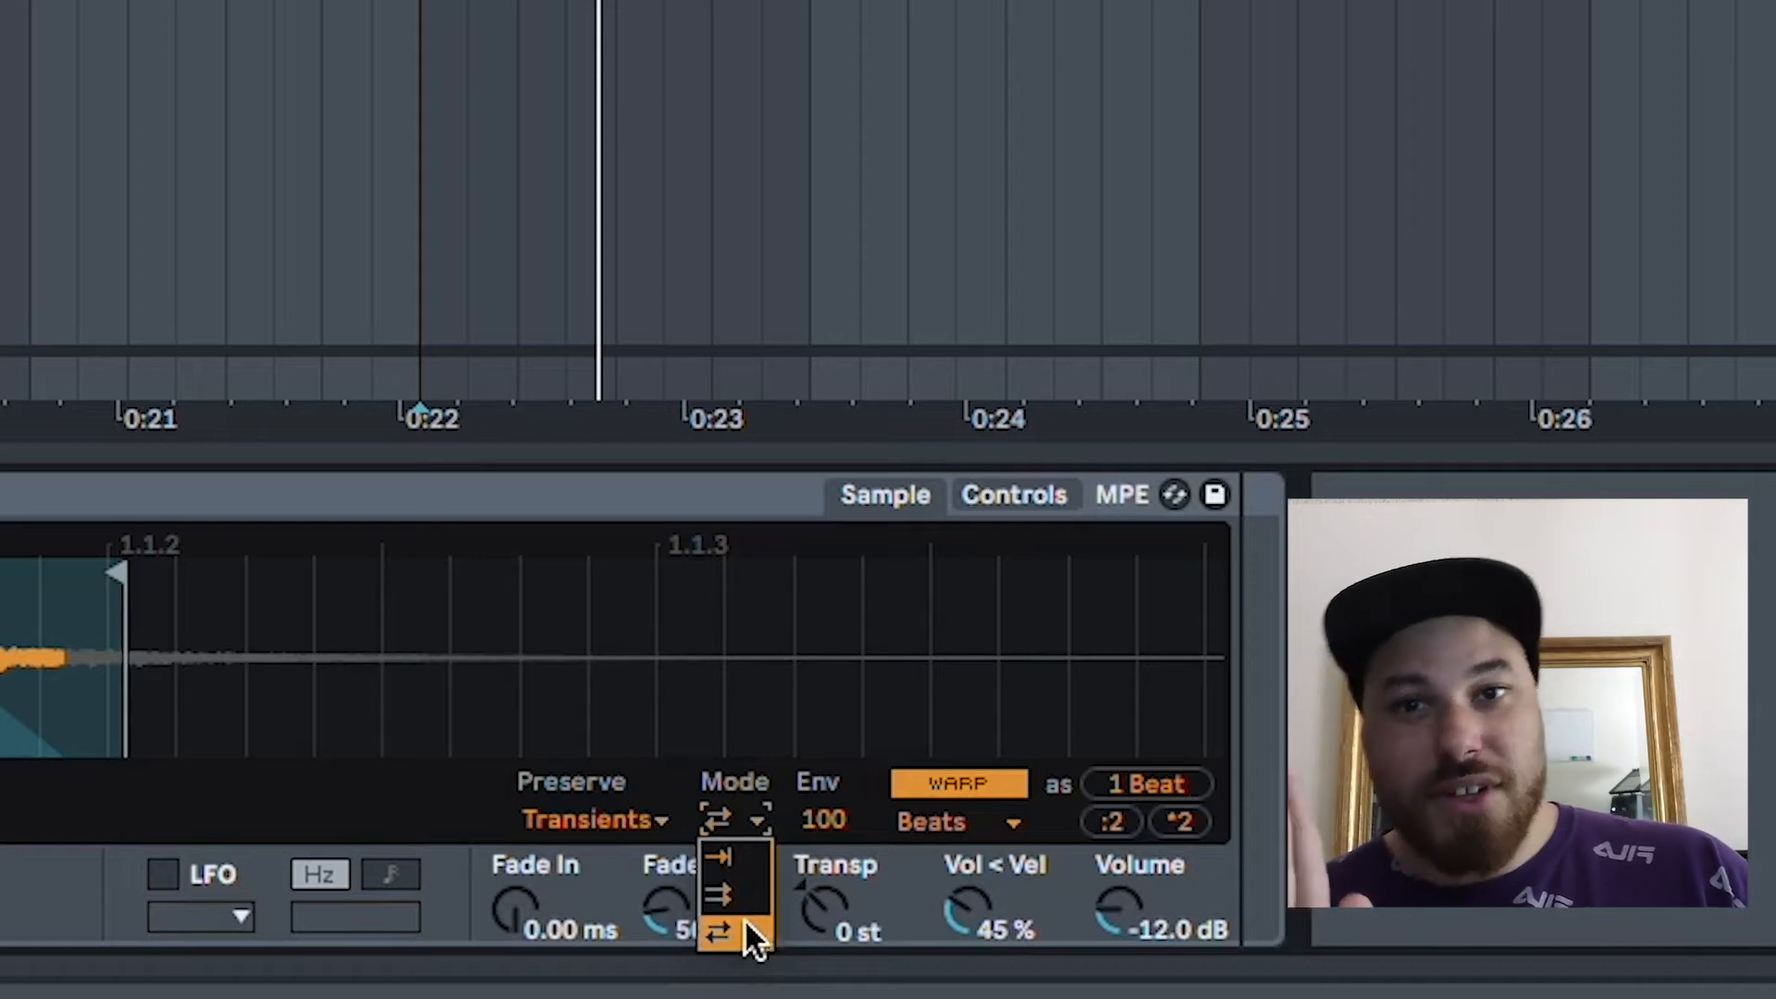
pyautogui.click(751, 863)
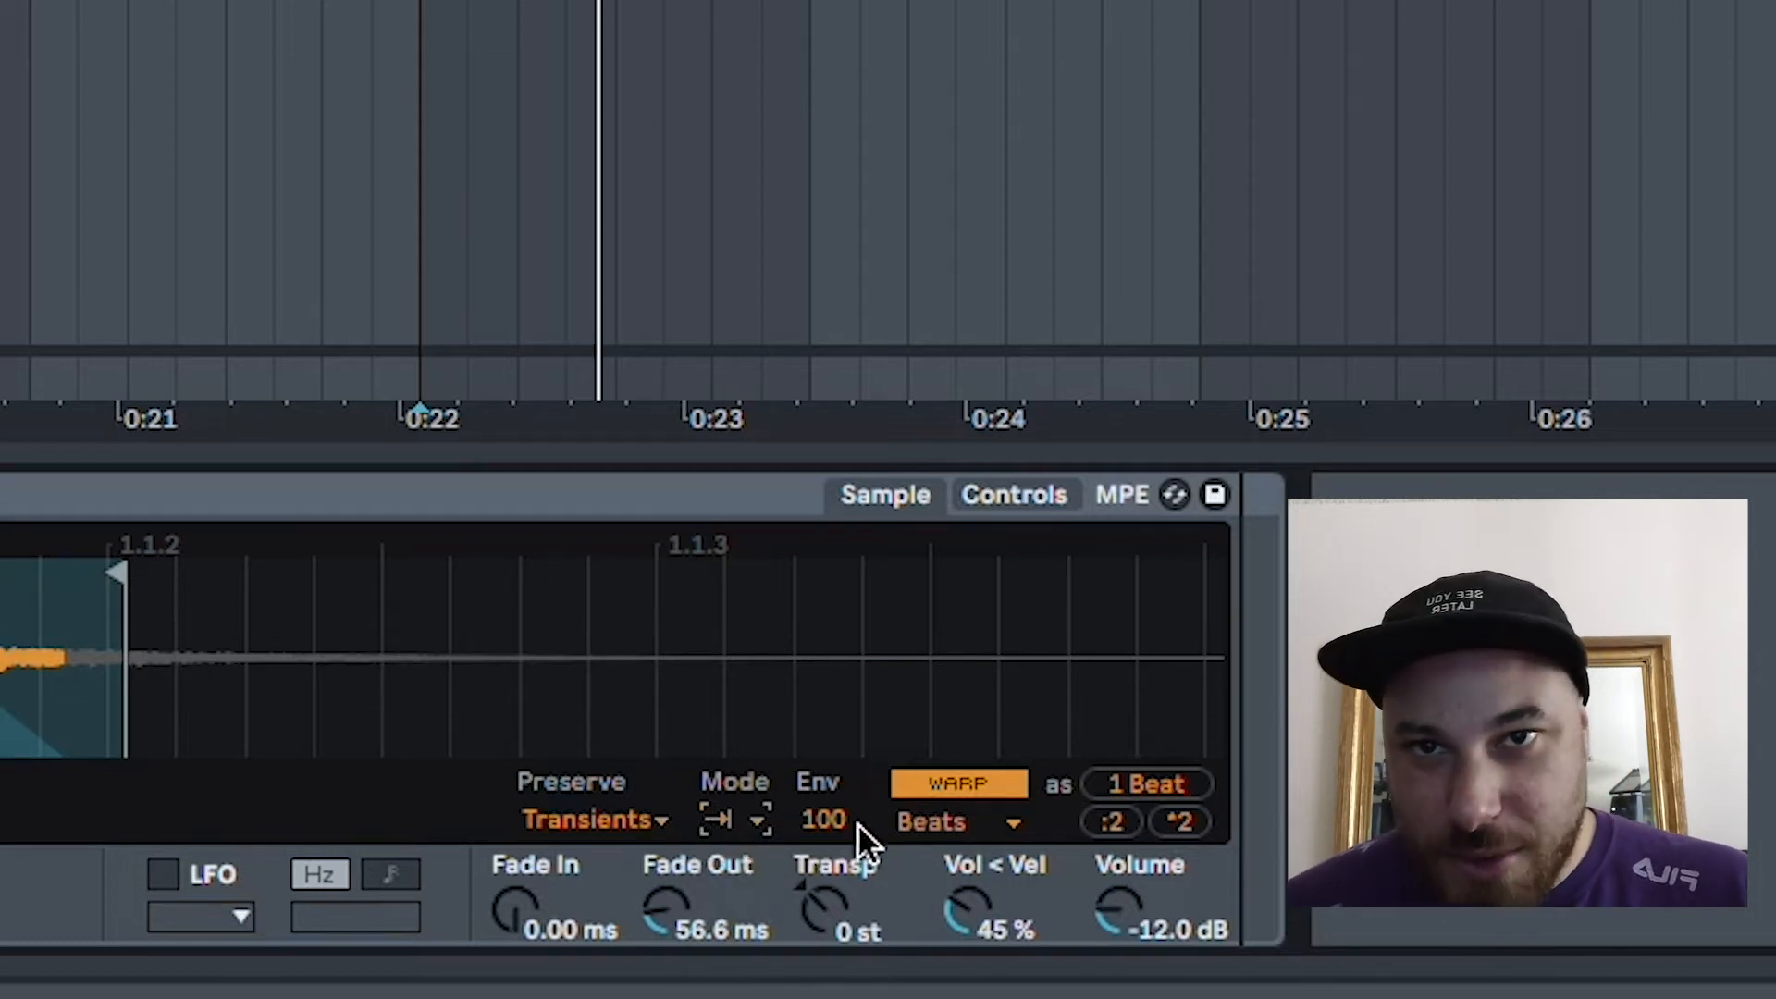
# - Extend Coco Live Closed Hat 1's sample end to about 180 ms, lower its transient envelope to 31, and audition the pad
pyautogui.moveTo(836, 821); pyautogui.dragTo(836, 821)
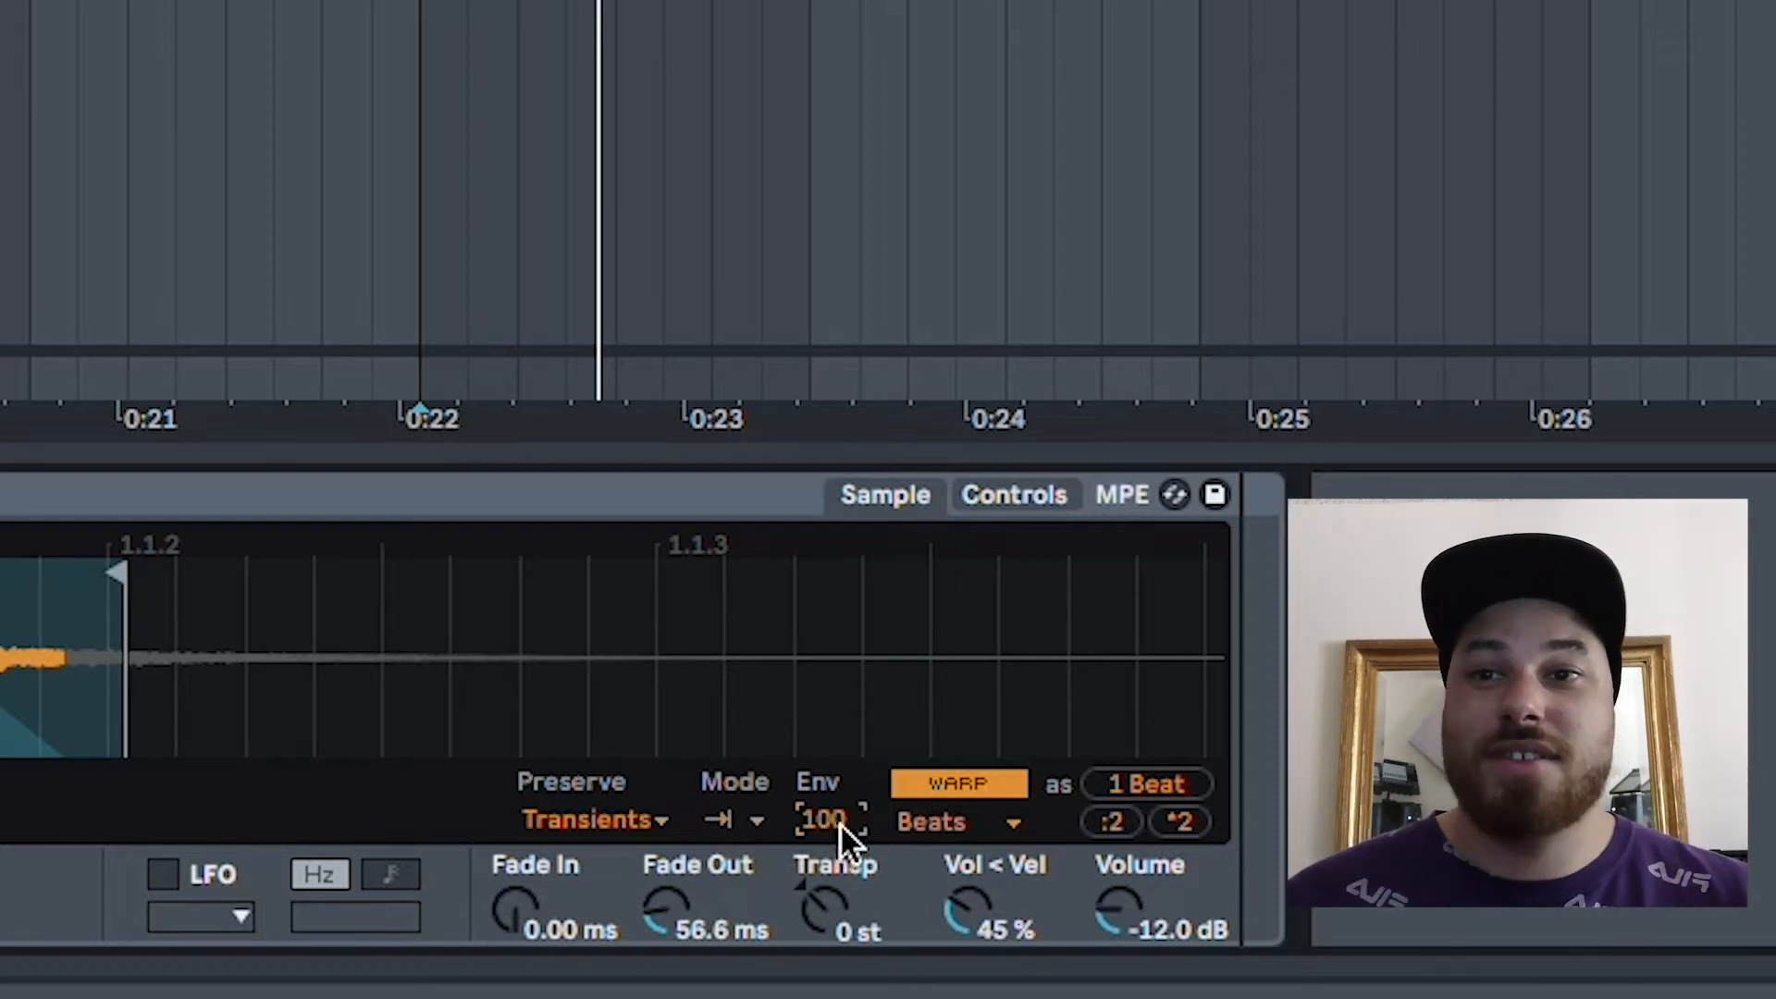
pyautogui.moveTo(120, 574); pyautogui.dragTo(356, 578)
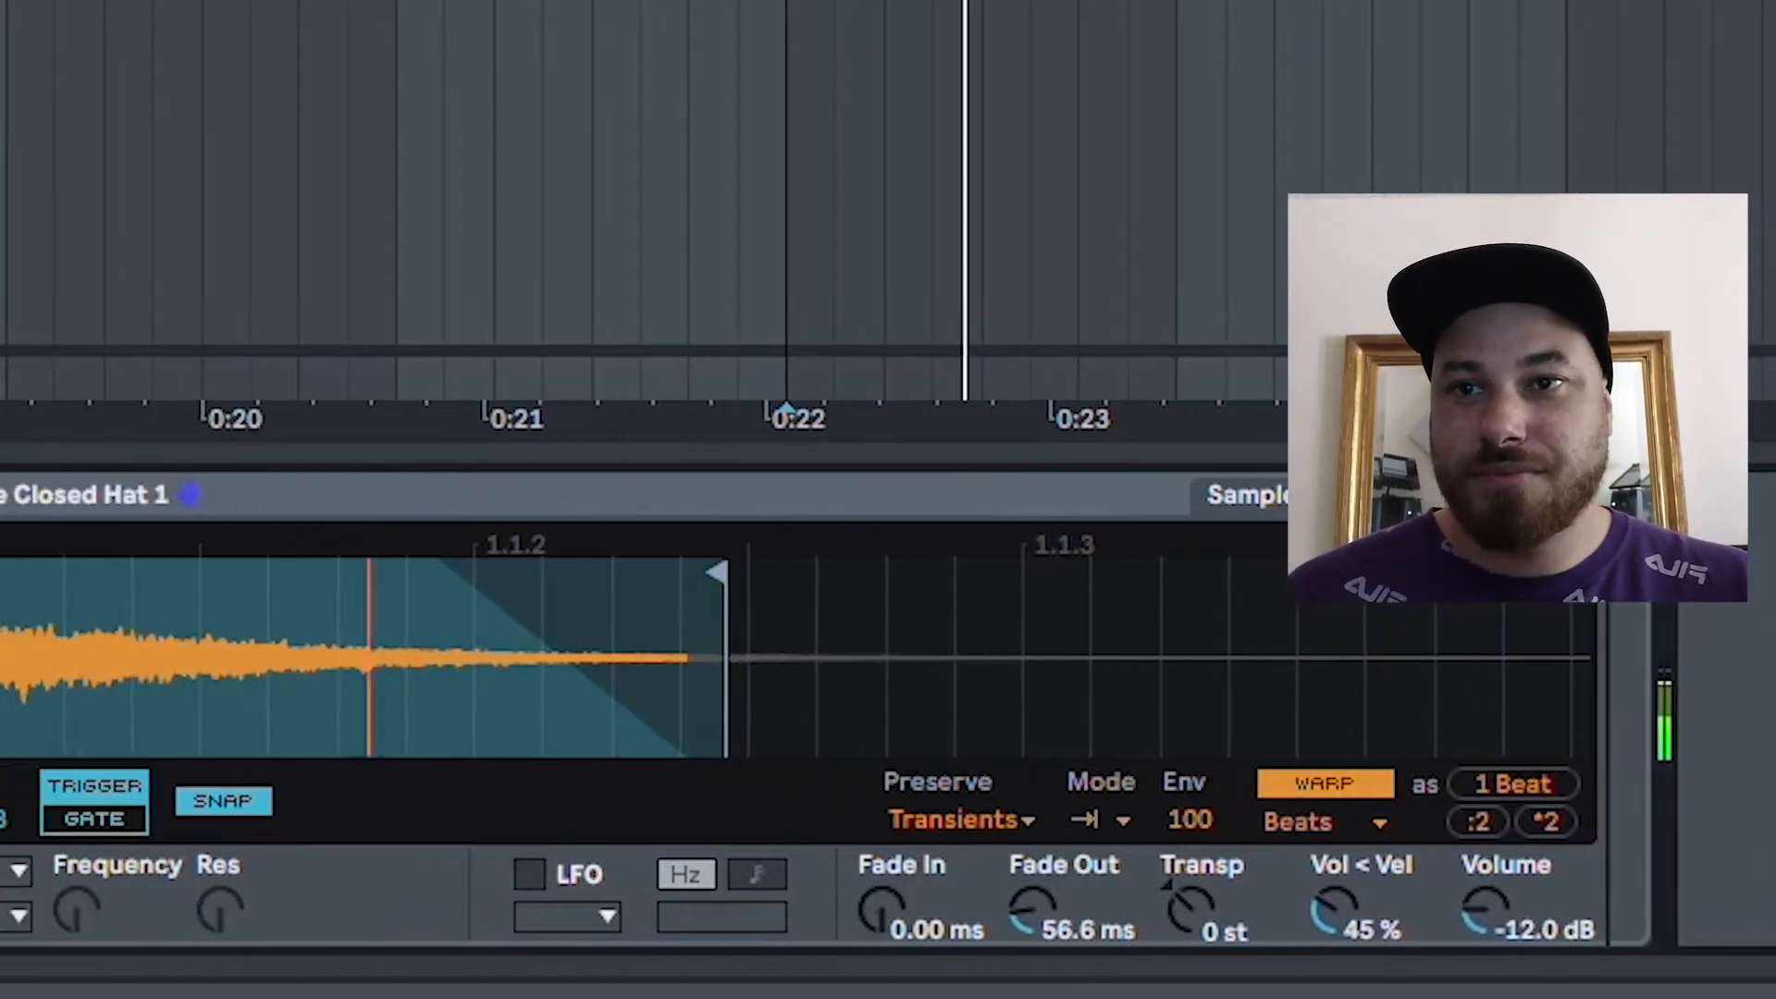
pyautogui.moveTo(1332, 823); pyautogui.dragTo(1332, 836)
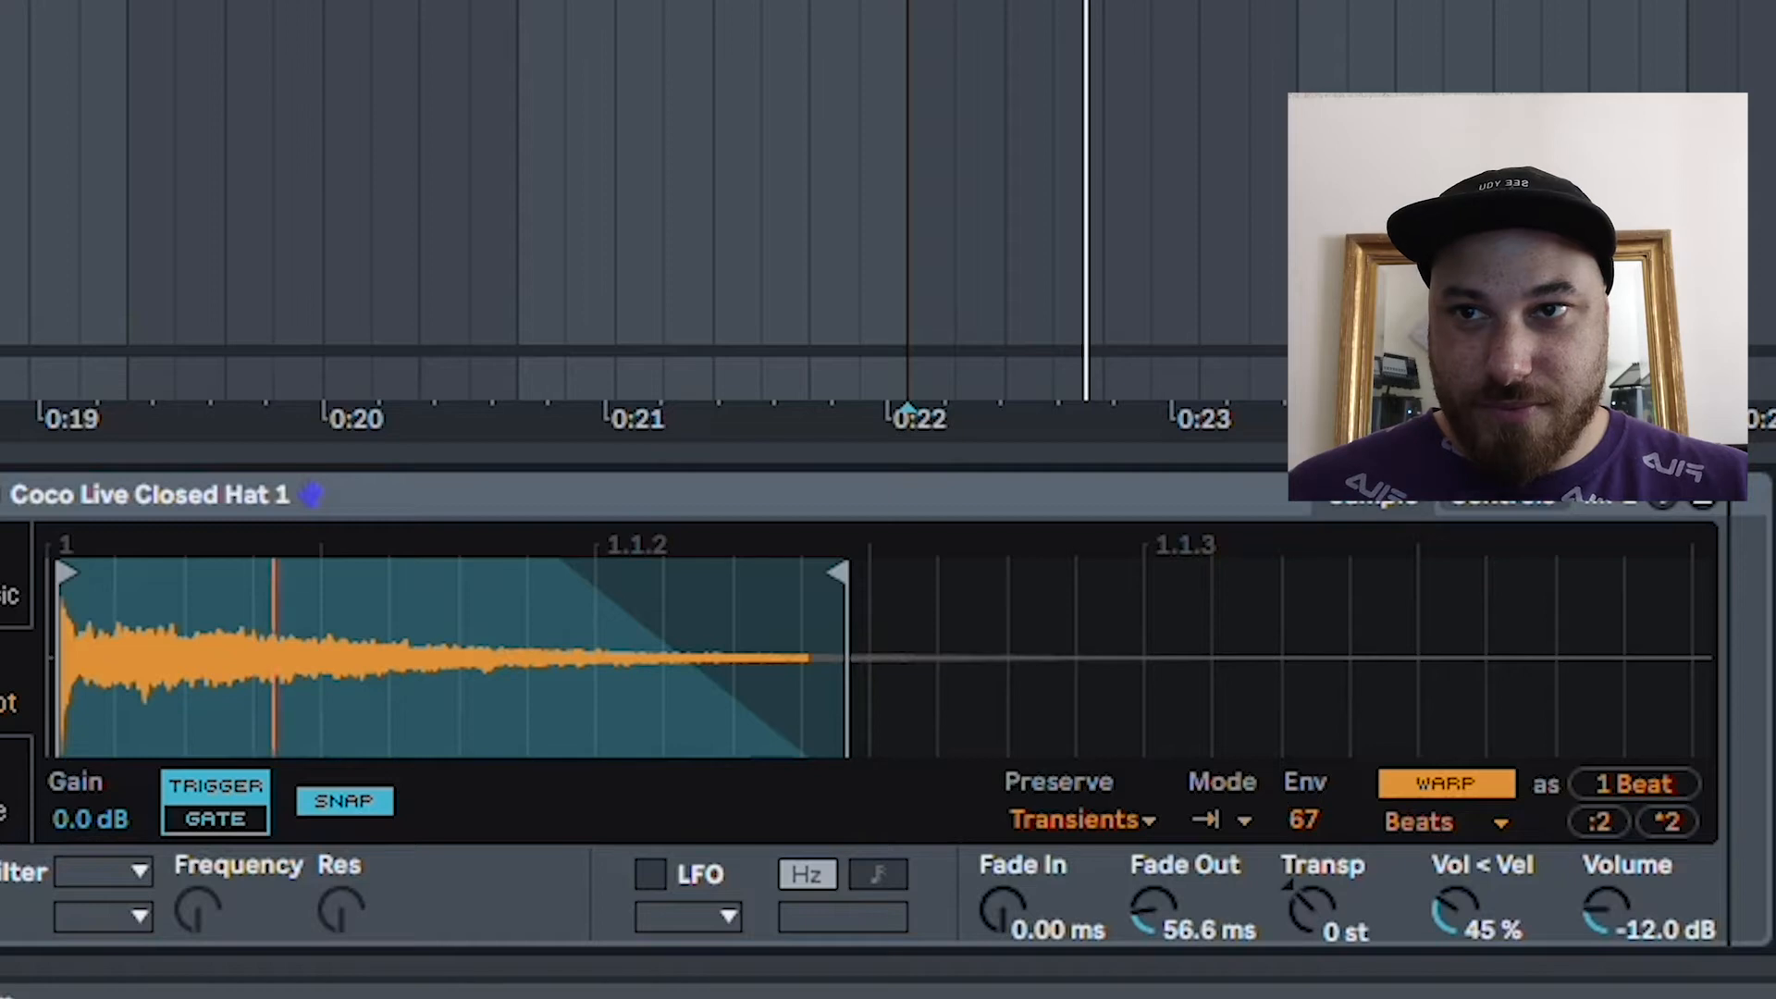
pyautogui.moveTo(1328, 821); pyautogui.dragTo(1254, 874)
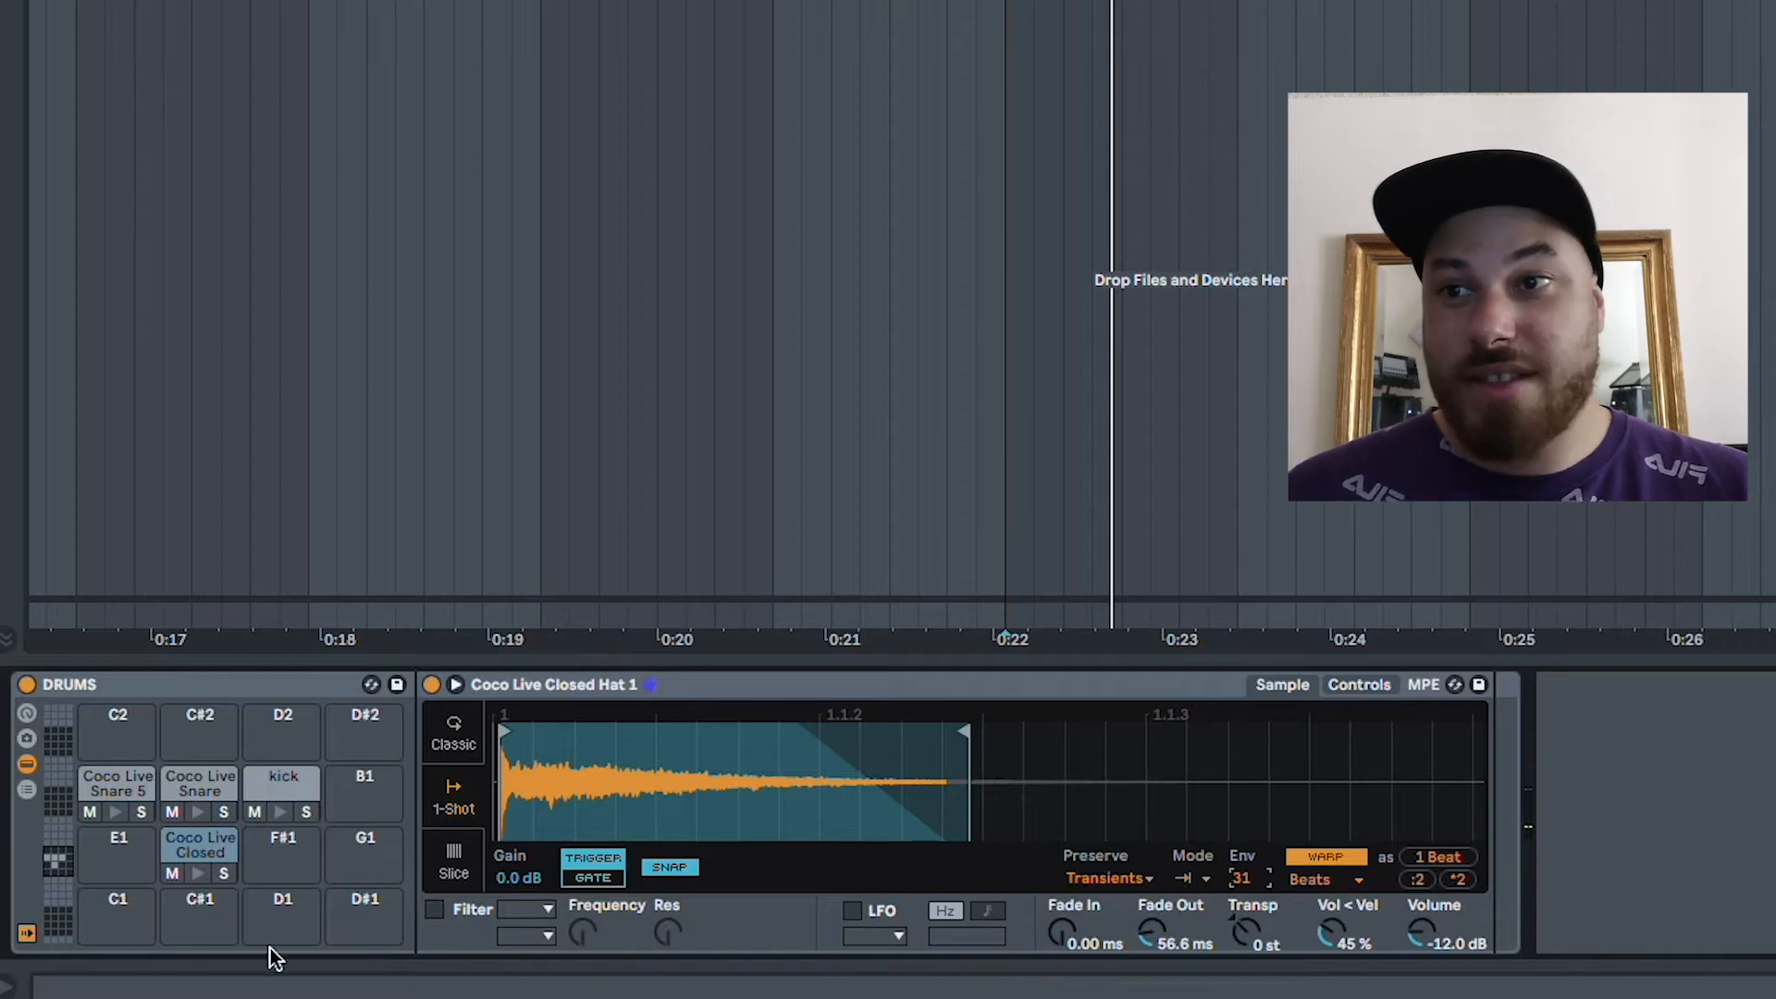
pyautogui.click(198, 873)
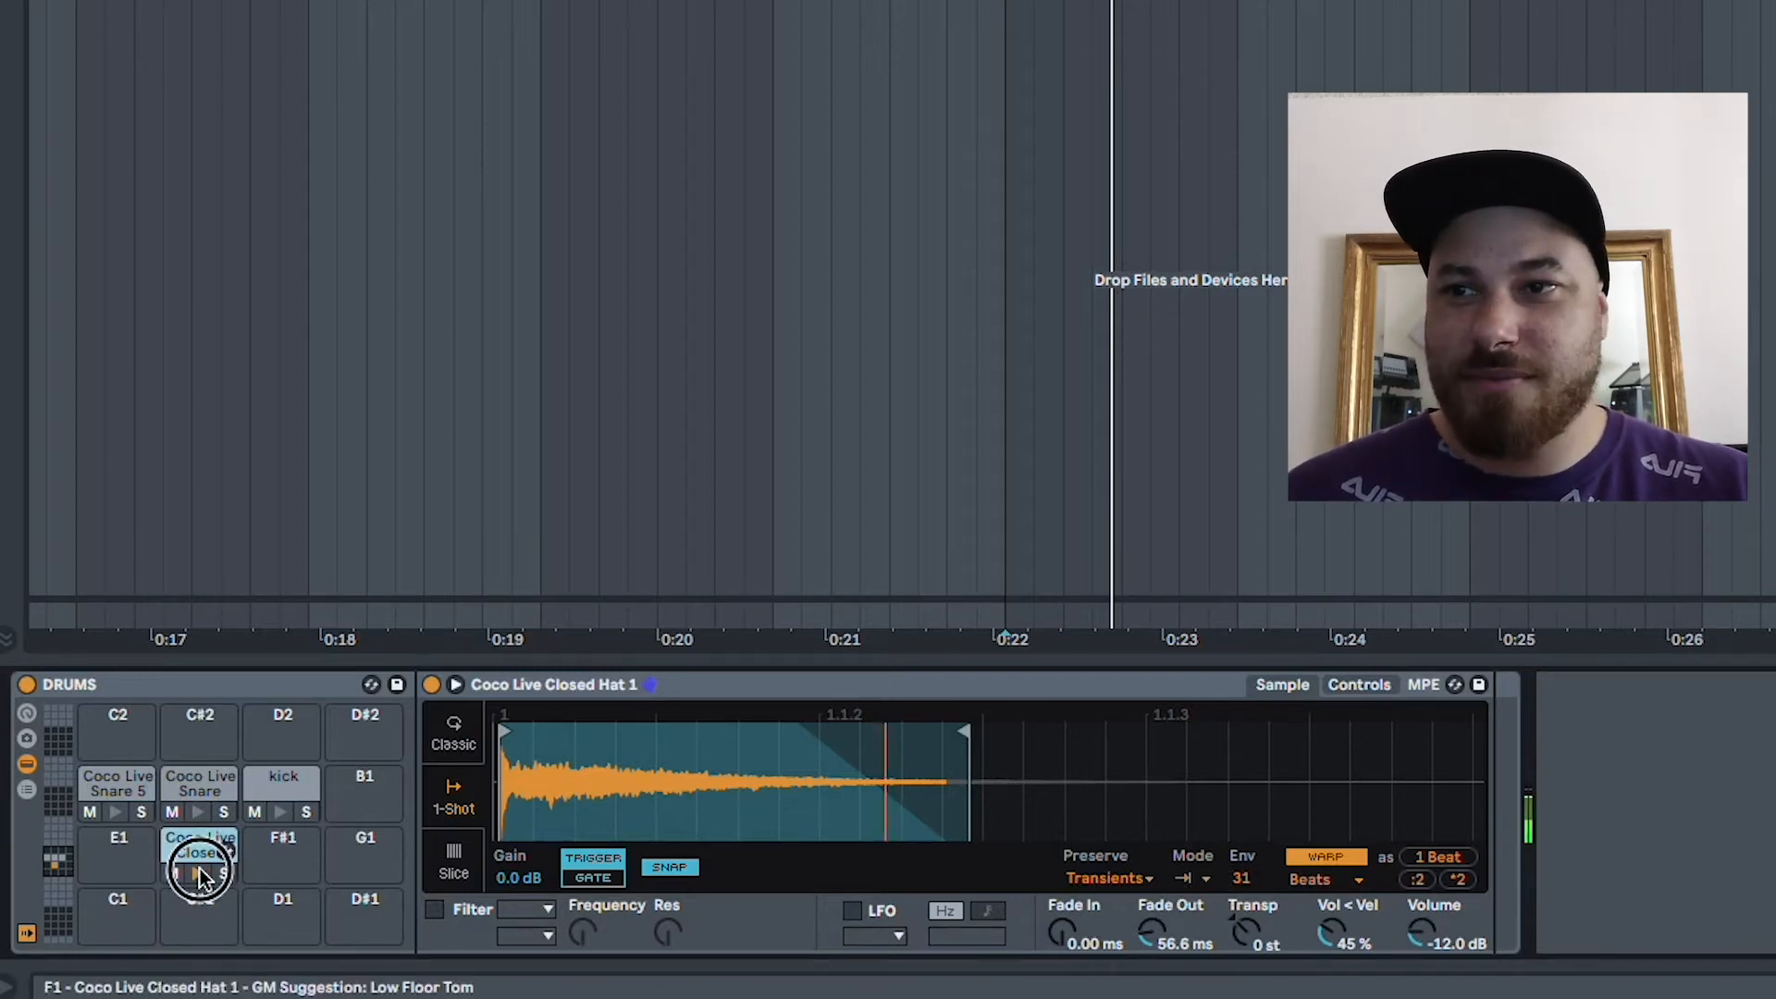
# - Audition Coco Live Closed Hat 1 with Warp switched off for comparison, and turn Warp back on
pyautogui.click(1325, 857)
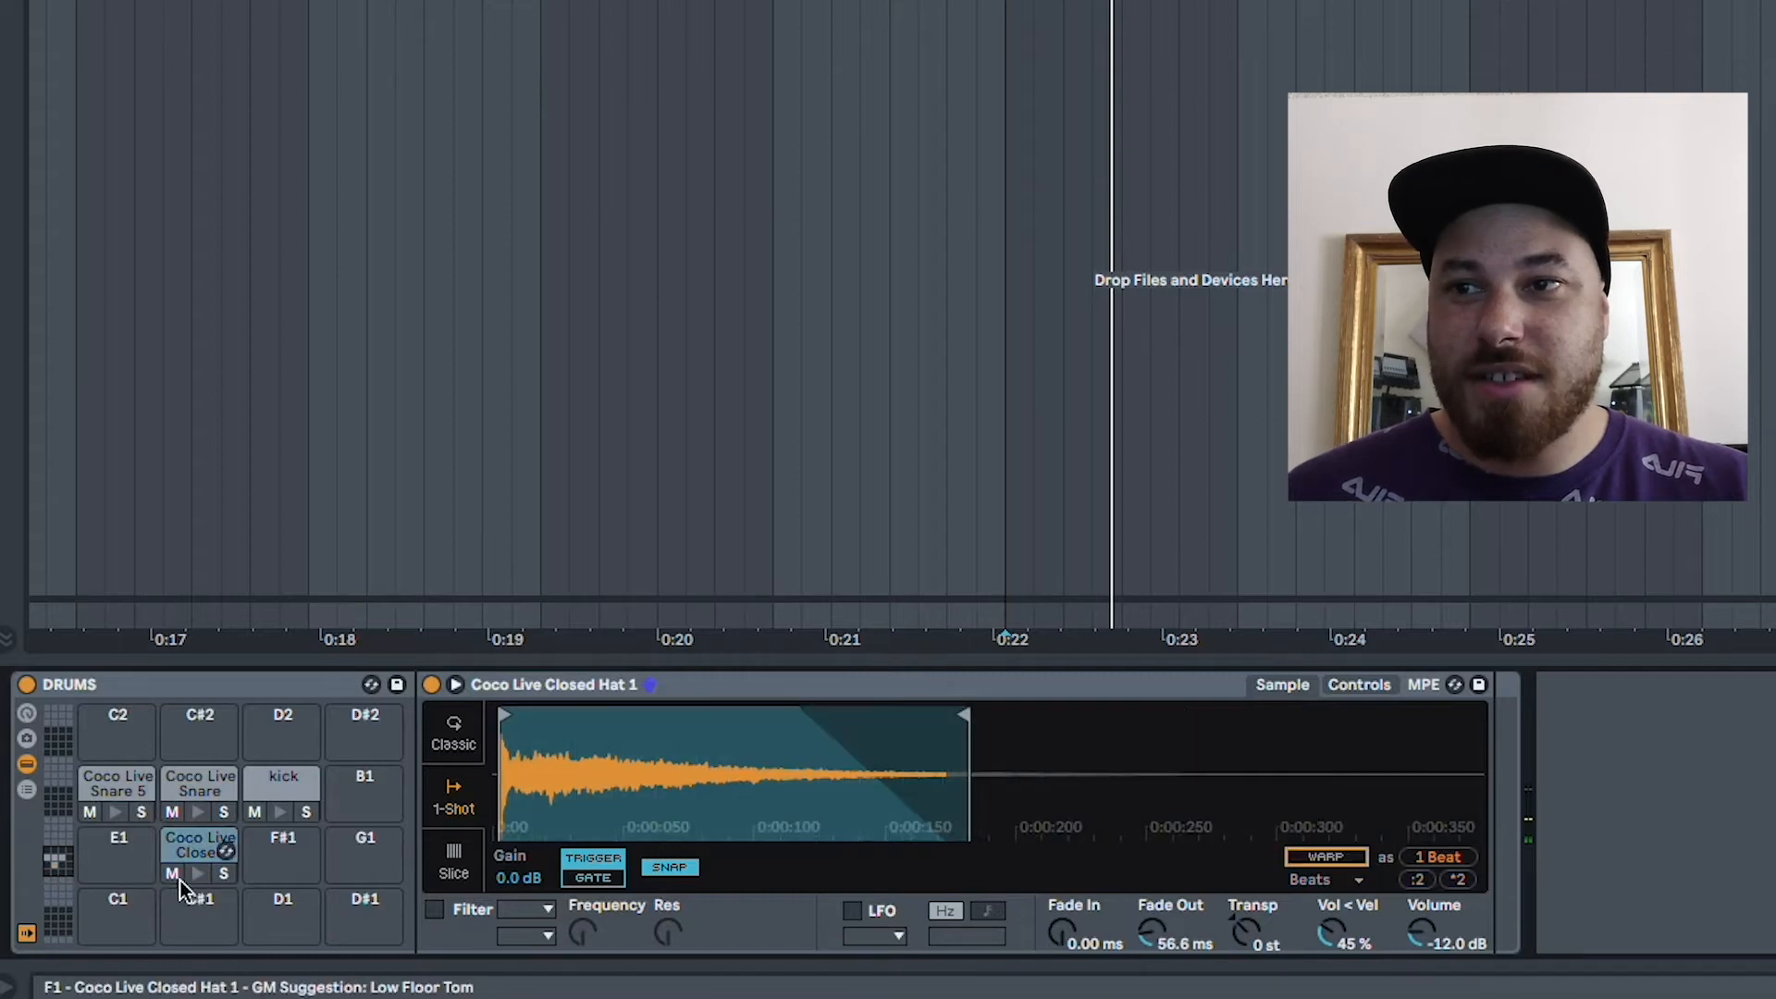
pyautogui.click(198, 873)
pyautogui.click(1342, 860)
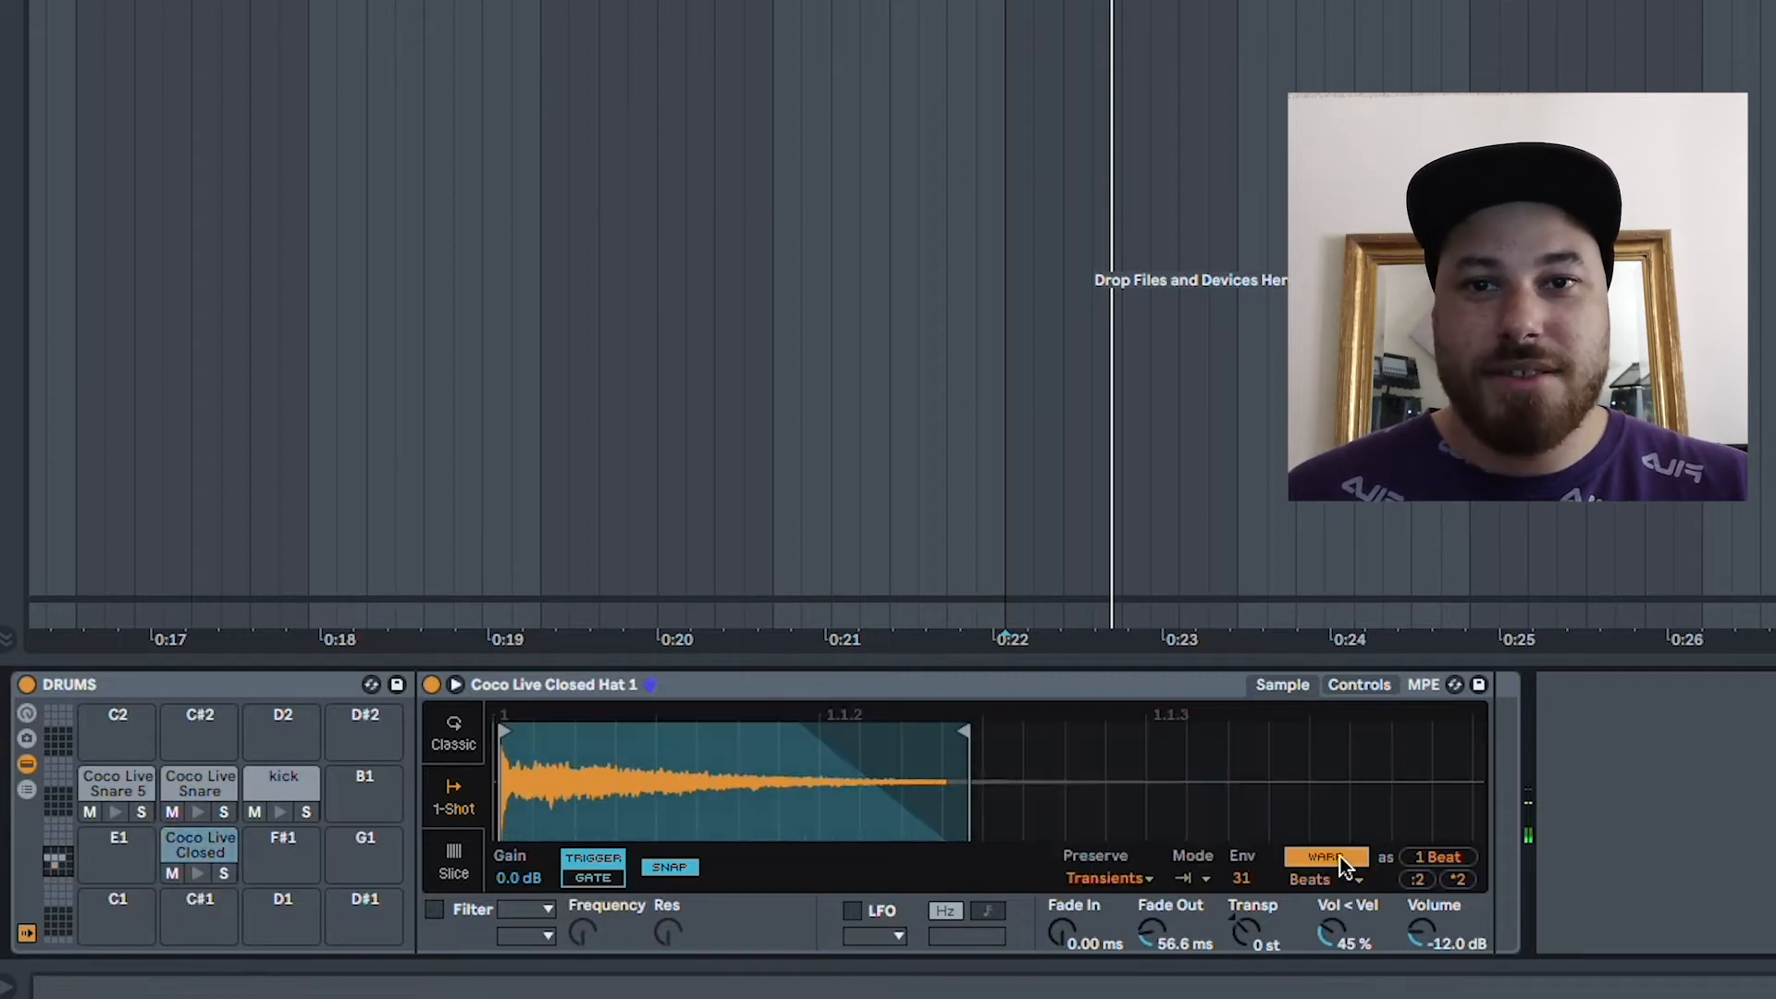
# - Enable Warp in Beats mode on Coco Live Snare 5 and set its transient loop Mode to the single-arrow Loop Off option
pyautogui.click(116, 782)
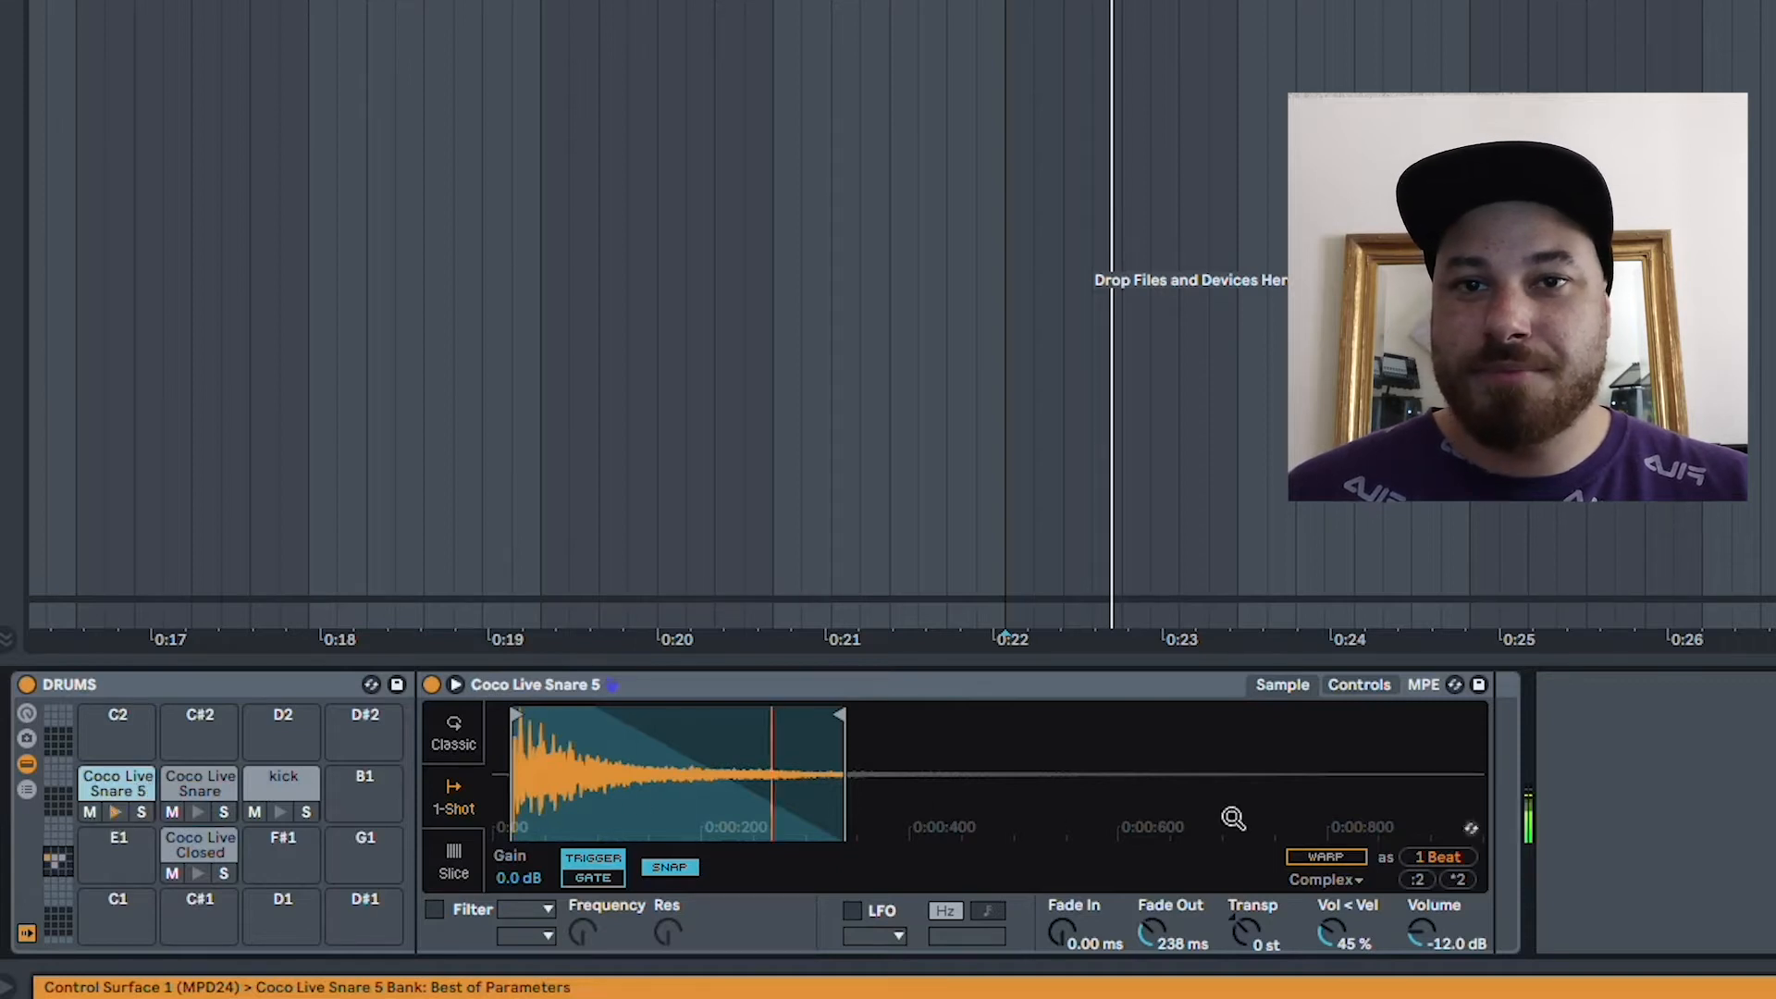
pyautogui.click(1351, 857)
pyautogui.click(1353, 880)
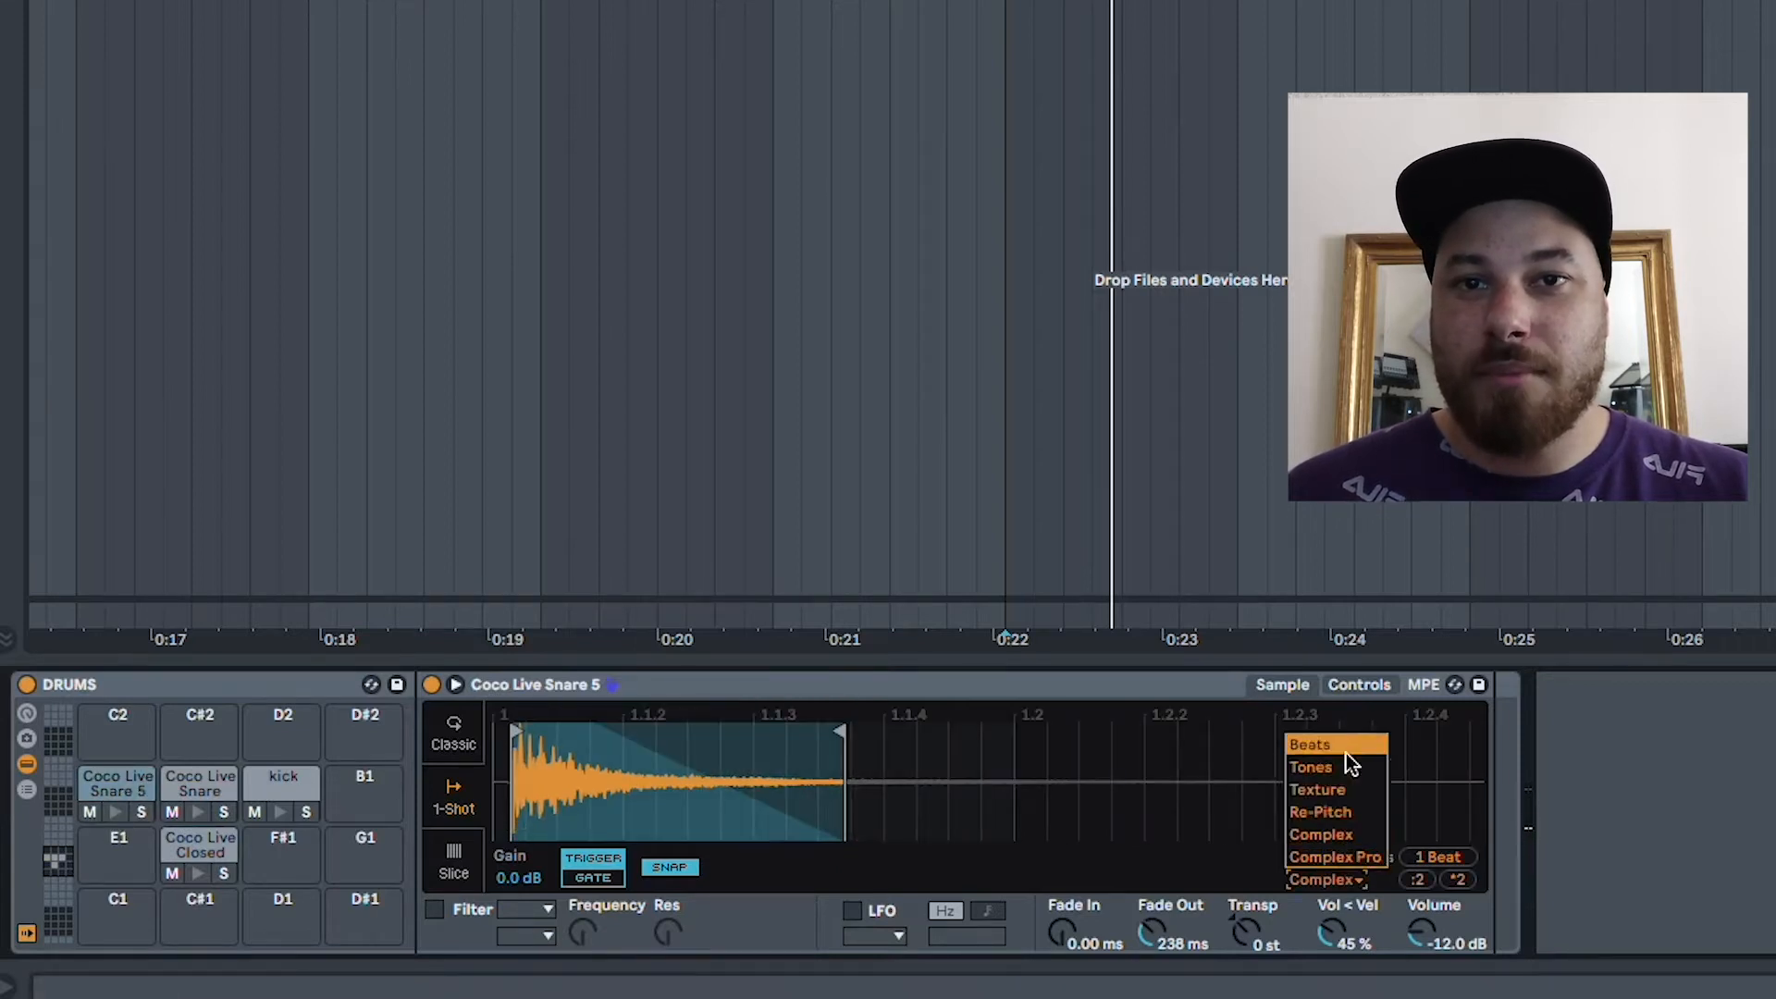
pyautogui.click(1312, 744)
pyautogui.click(1184, 879)
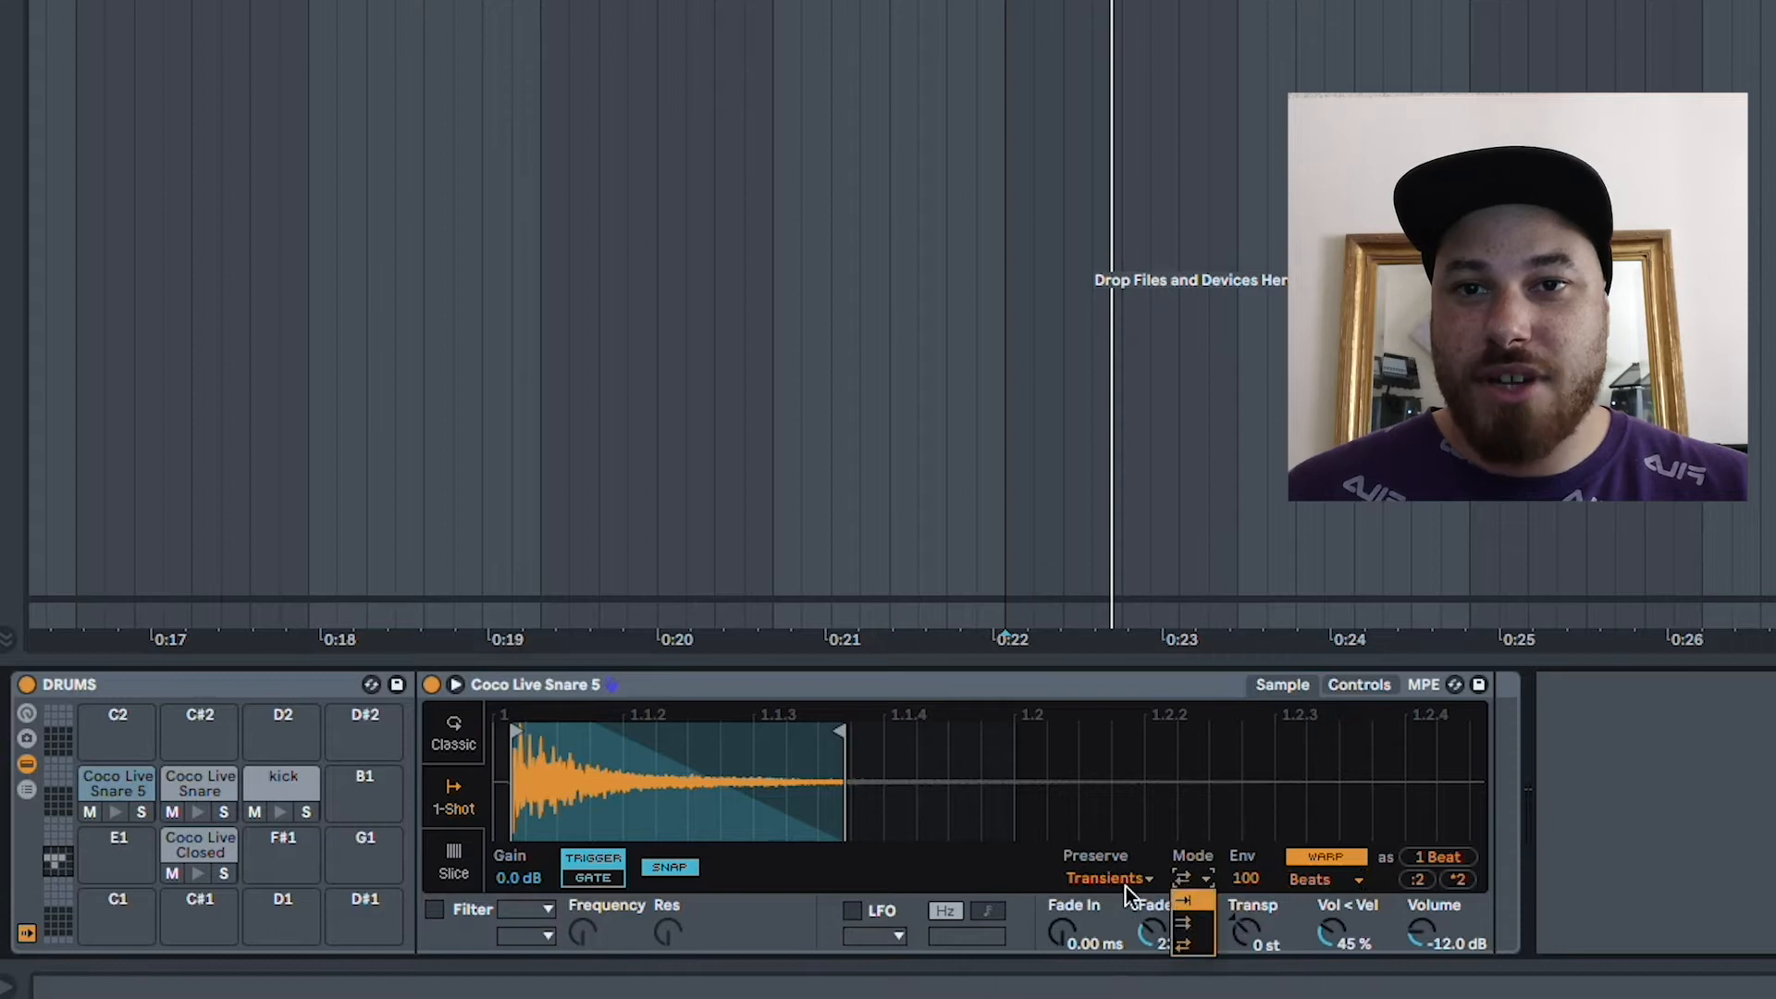
pyautogui.click(1203, 903)
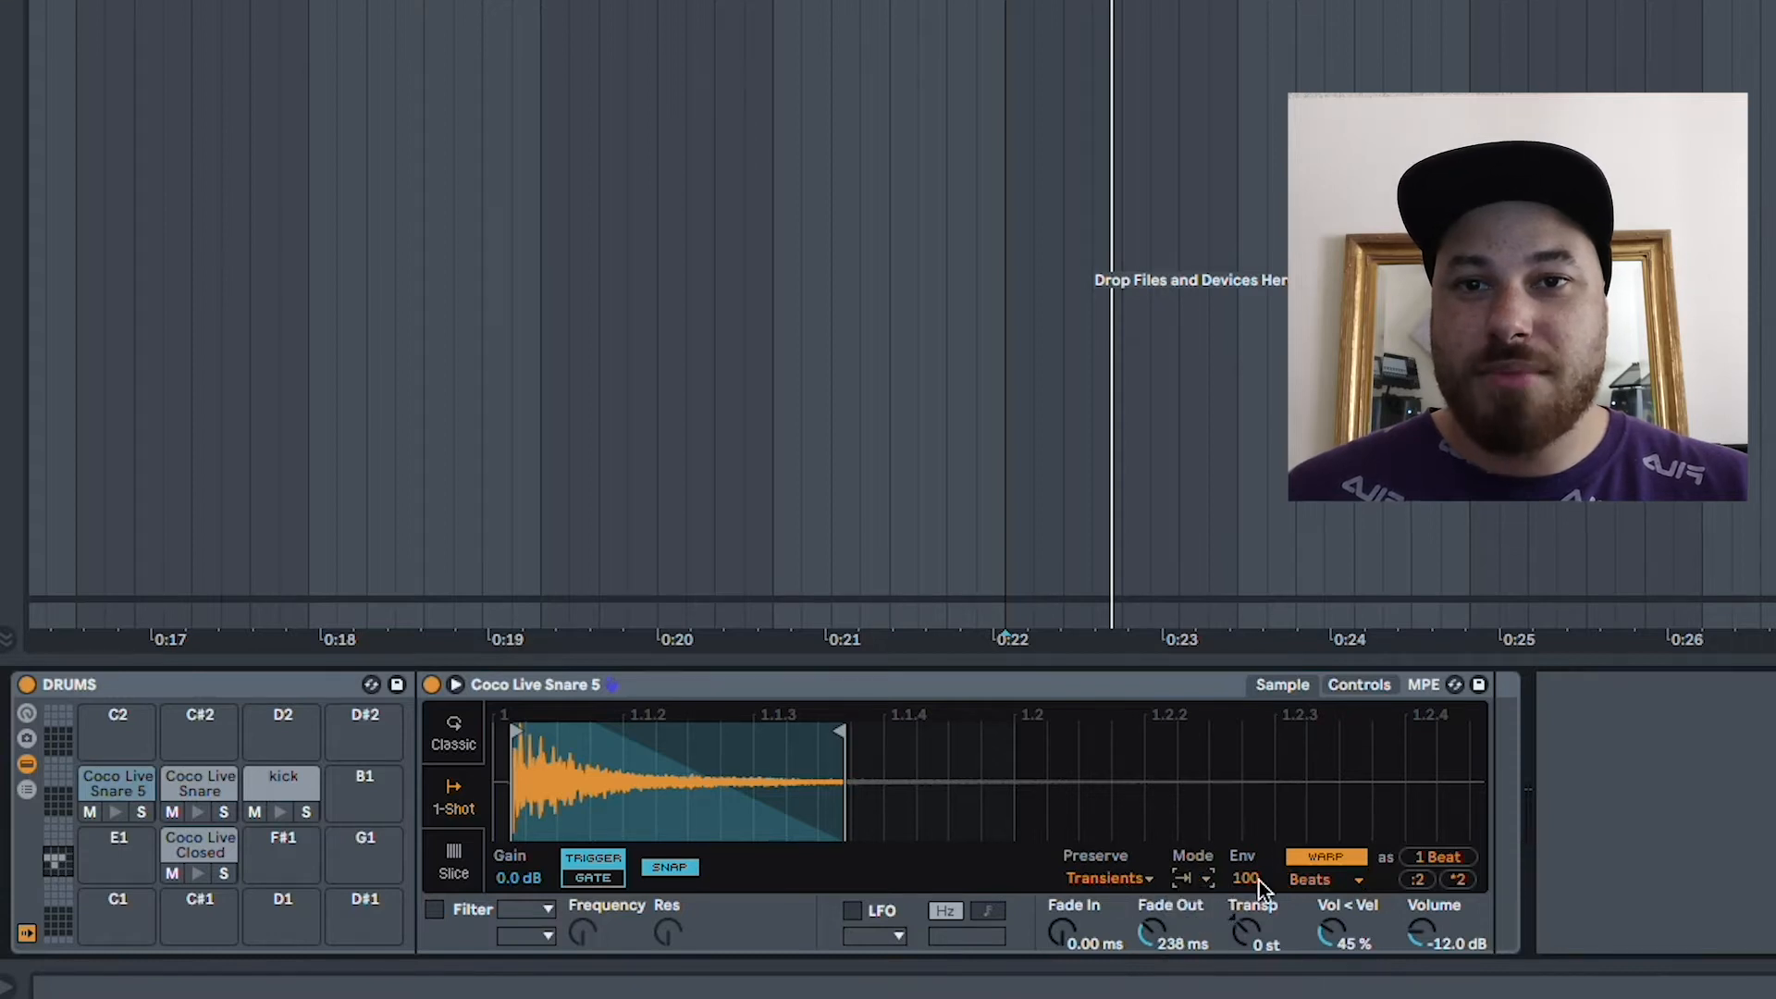
# - Adjust Coco Live Snare 5's transient envelope to 79, auditioning the pad along the way
pyautogui.moveTo(1249, 879); pyautogui.dragTo(1249, 893)
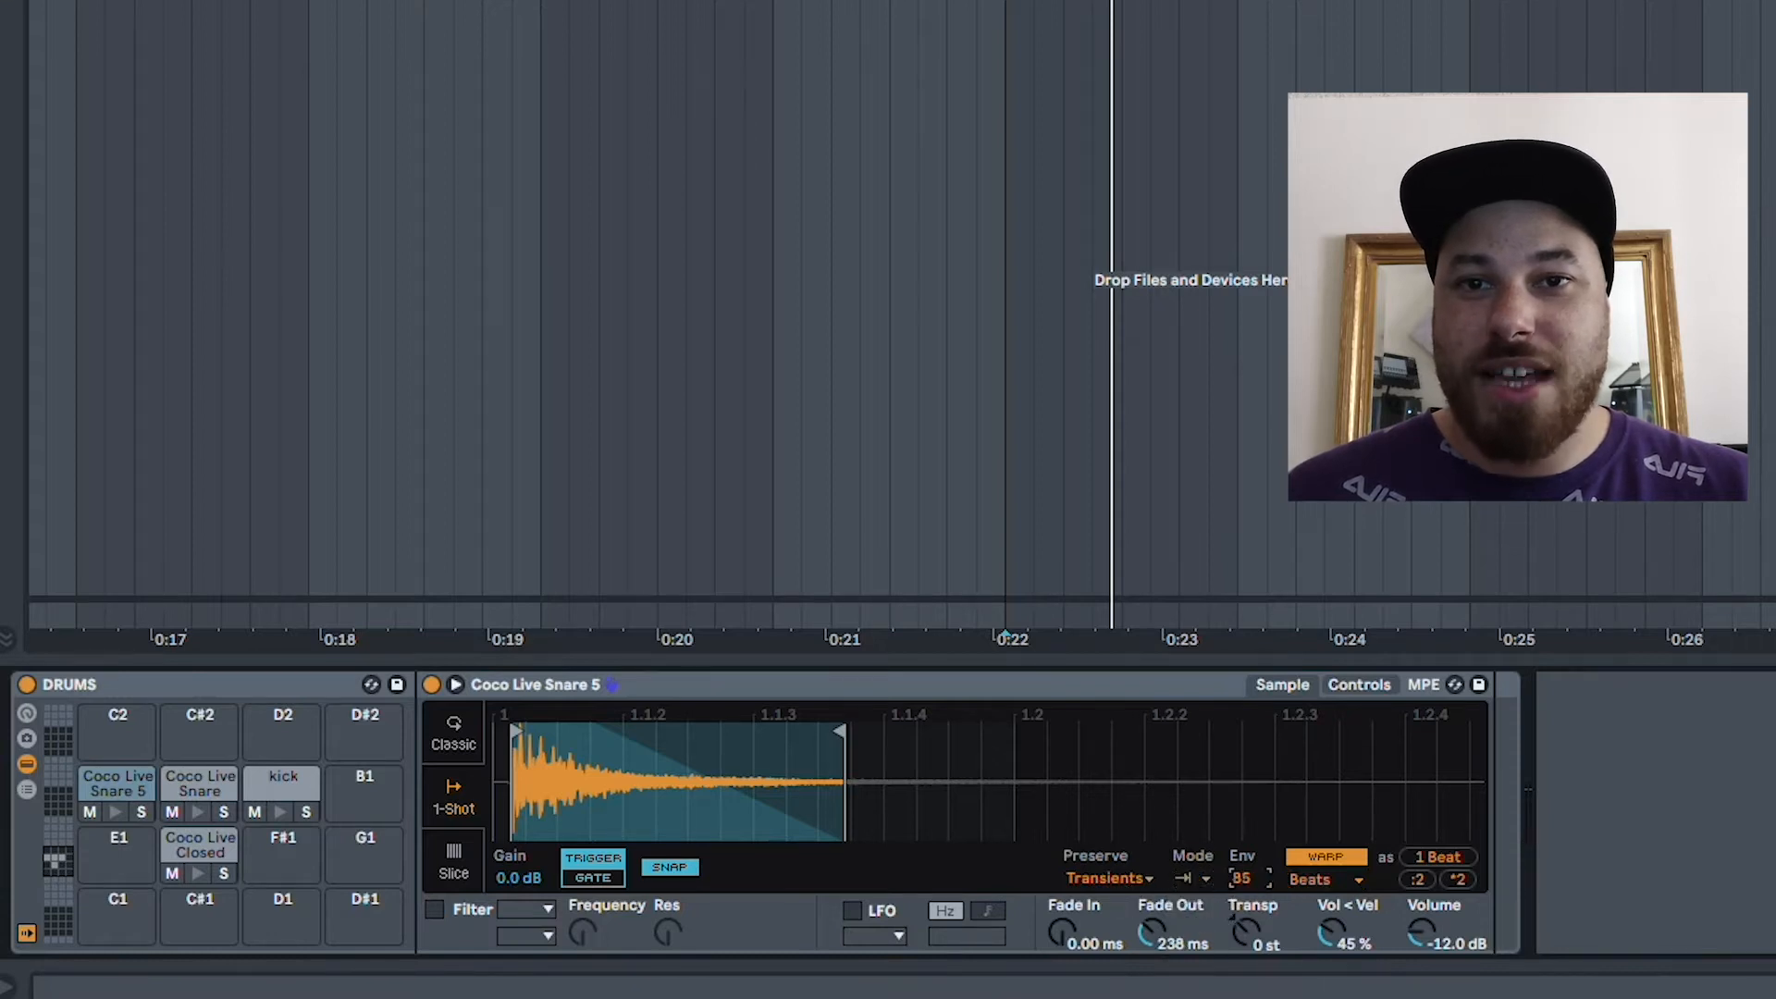
pyautogui.click(112, 811)
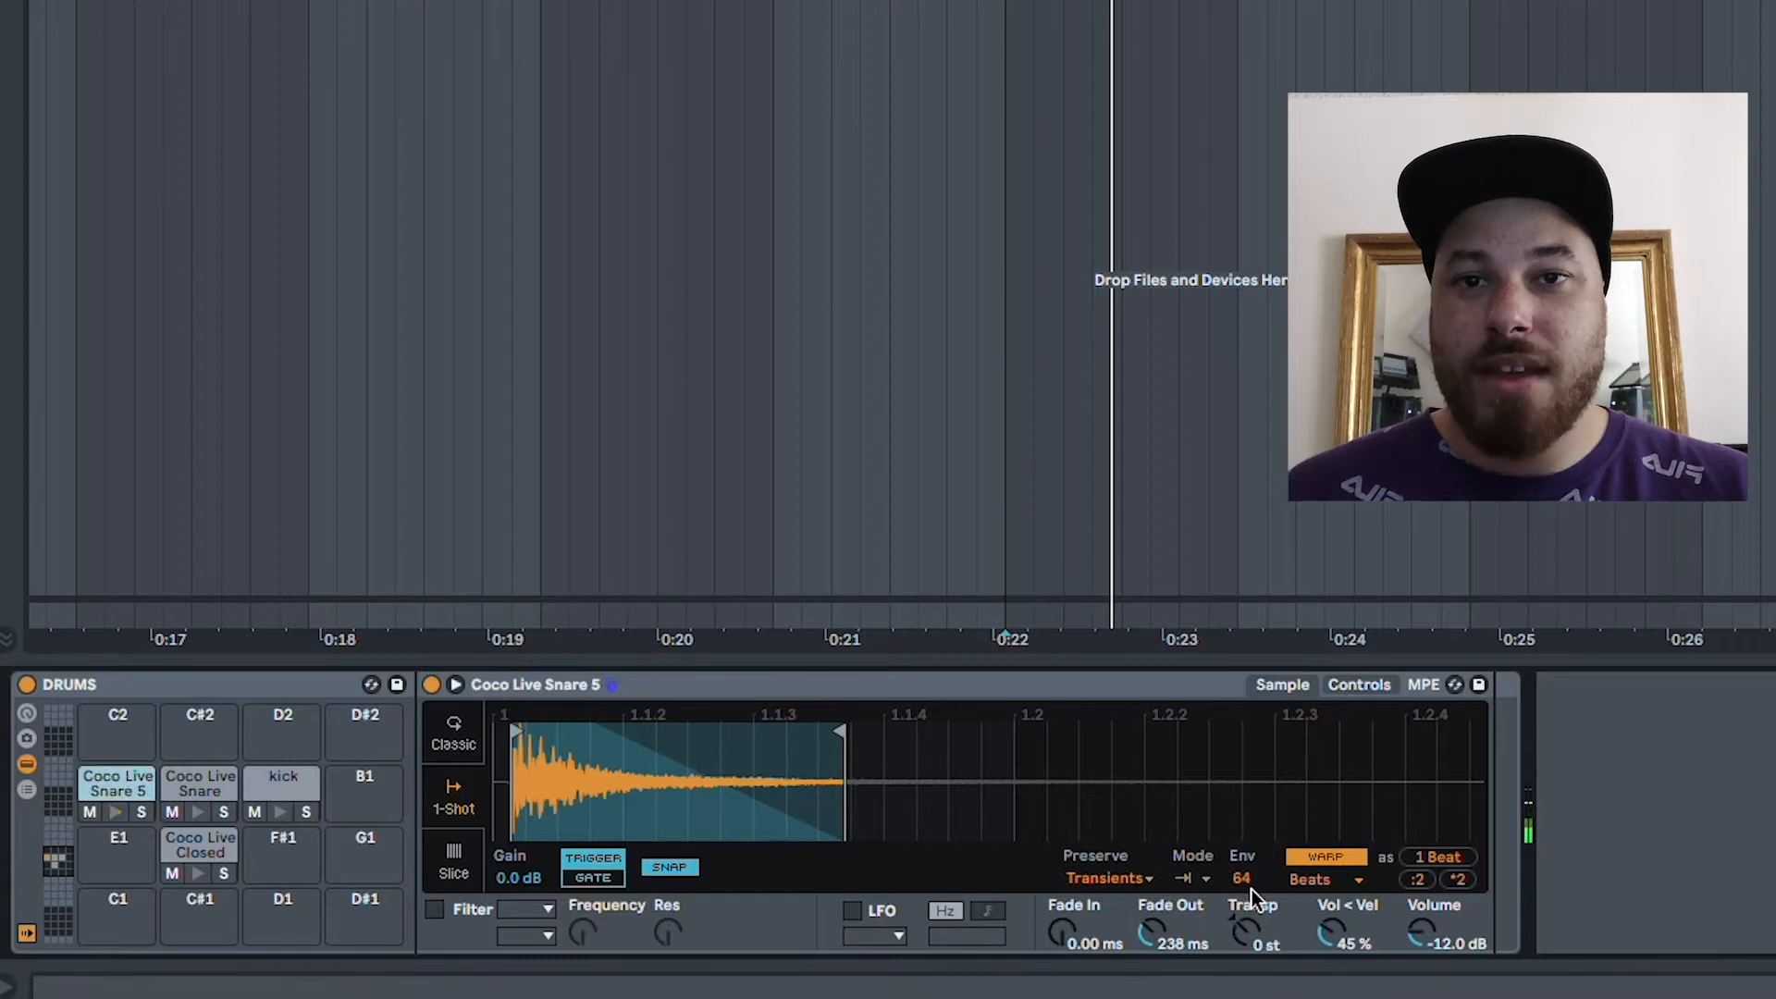
pyautogui.moveTo(1242, 879); pyautogui.dragTo(1242, 875)
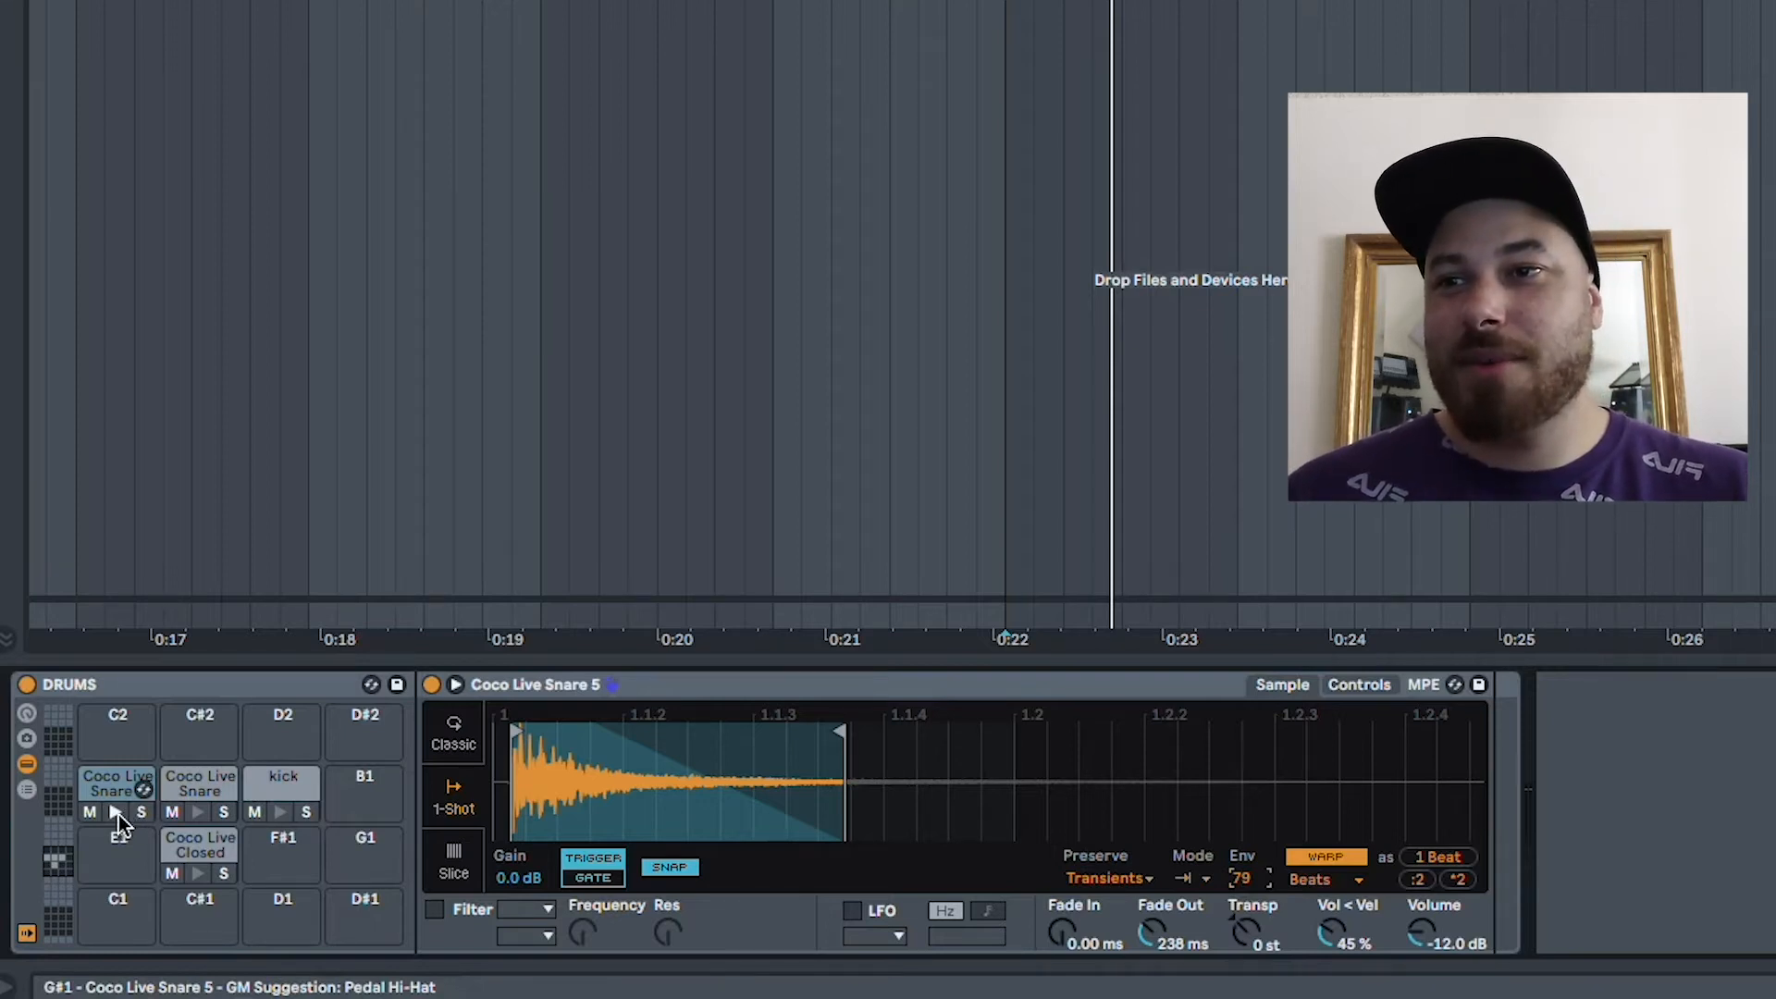
# - Enable Warp on Coco Live Snare Ghost Note 1 and set its transient loop Mode to the single-arrow Loop Off option
pyautogui.click(198, 812)
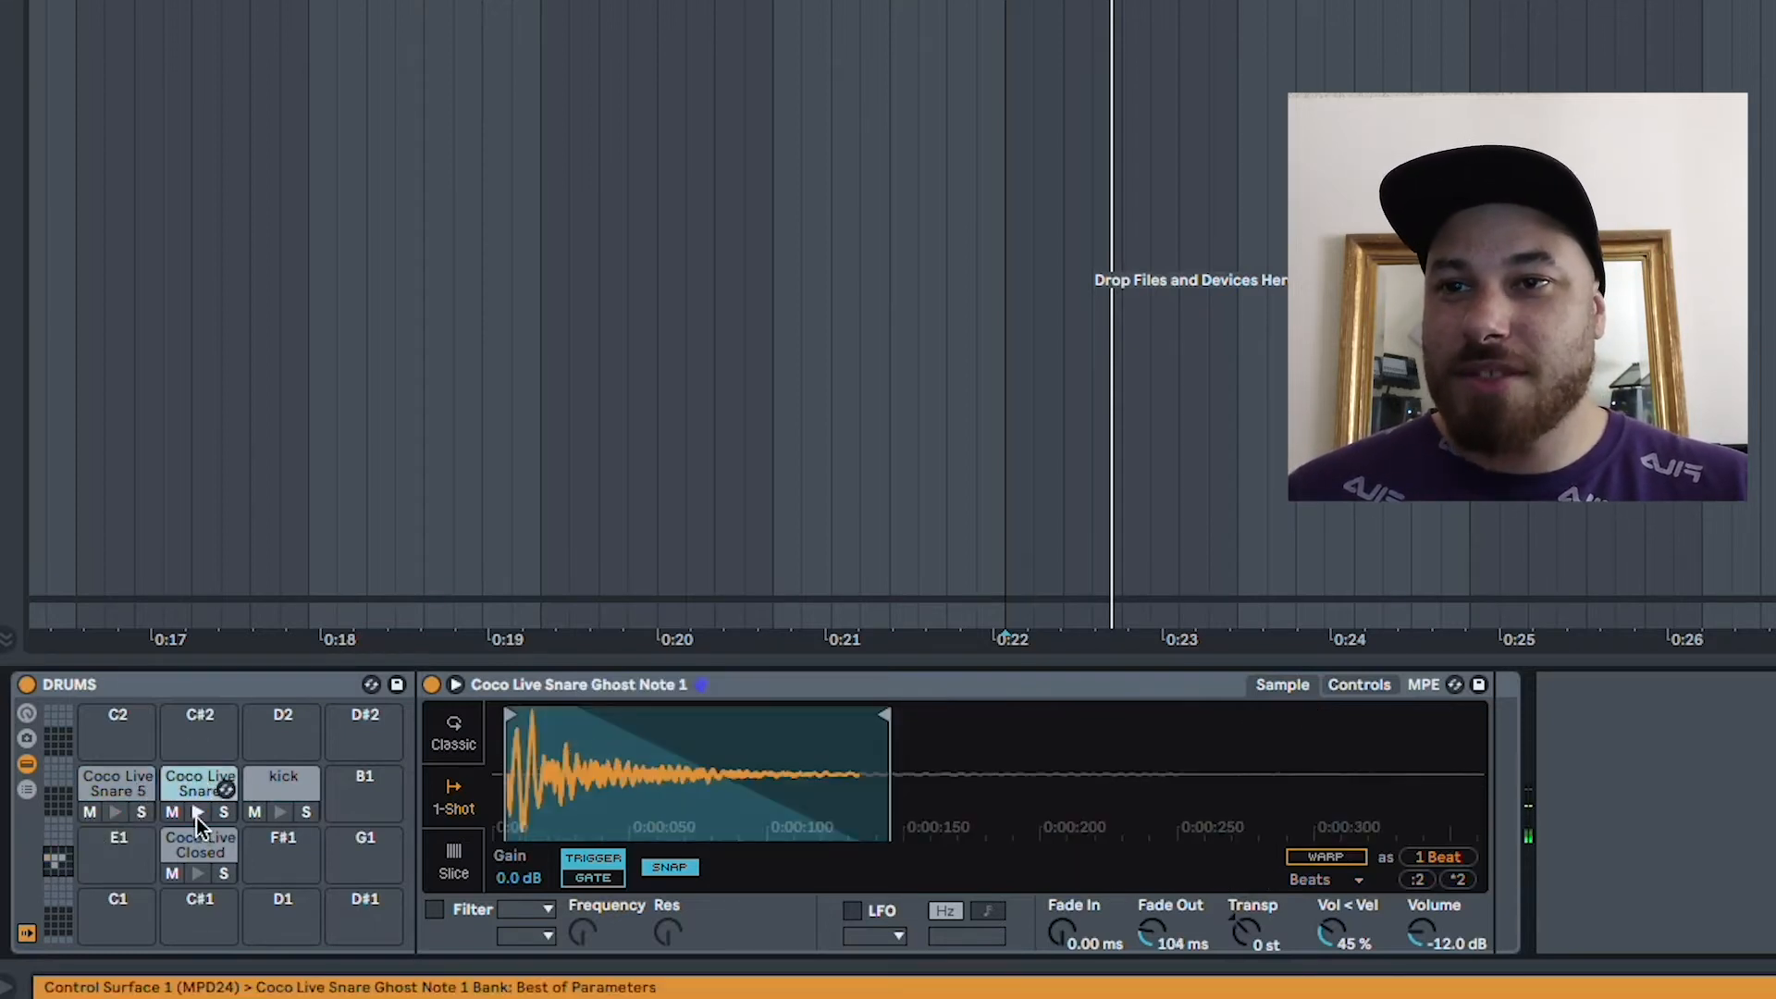
pyautogui.click(1314, 857)
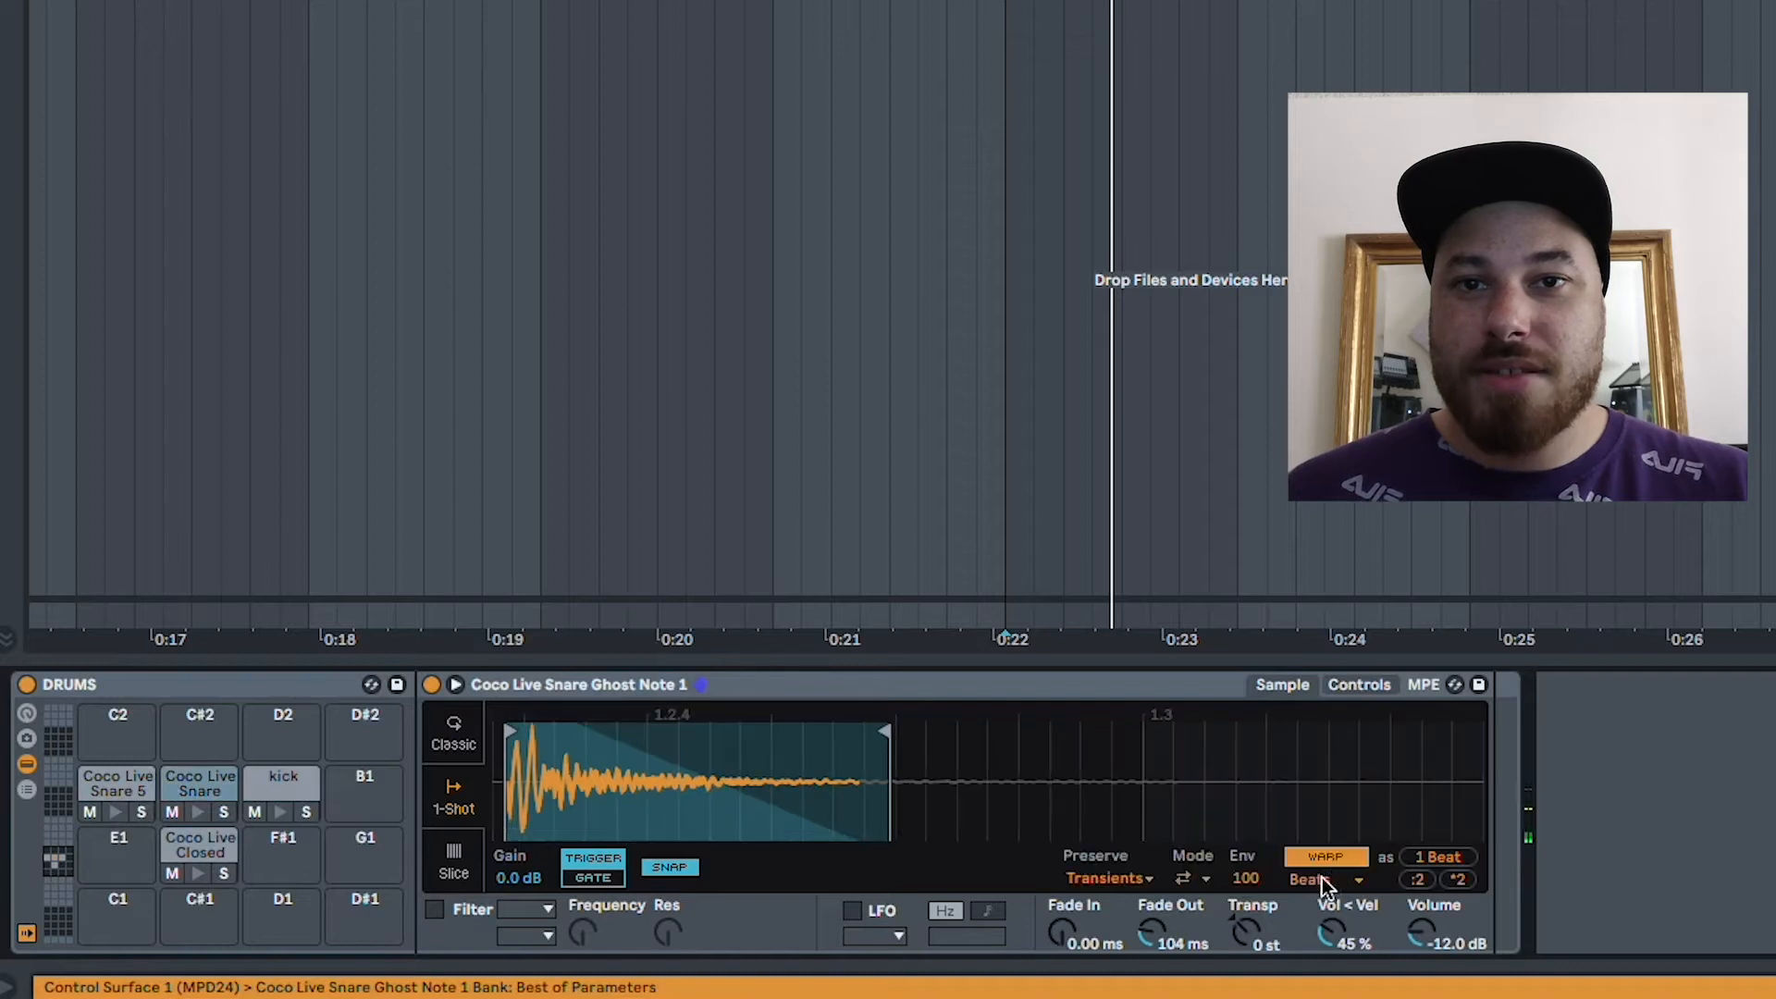
pyautogui.click(1191, 878)
pyautogui.click(1189, 897)
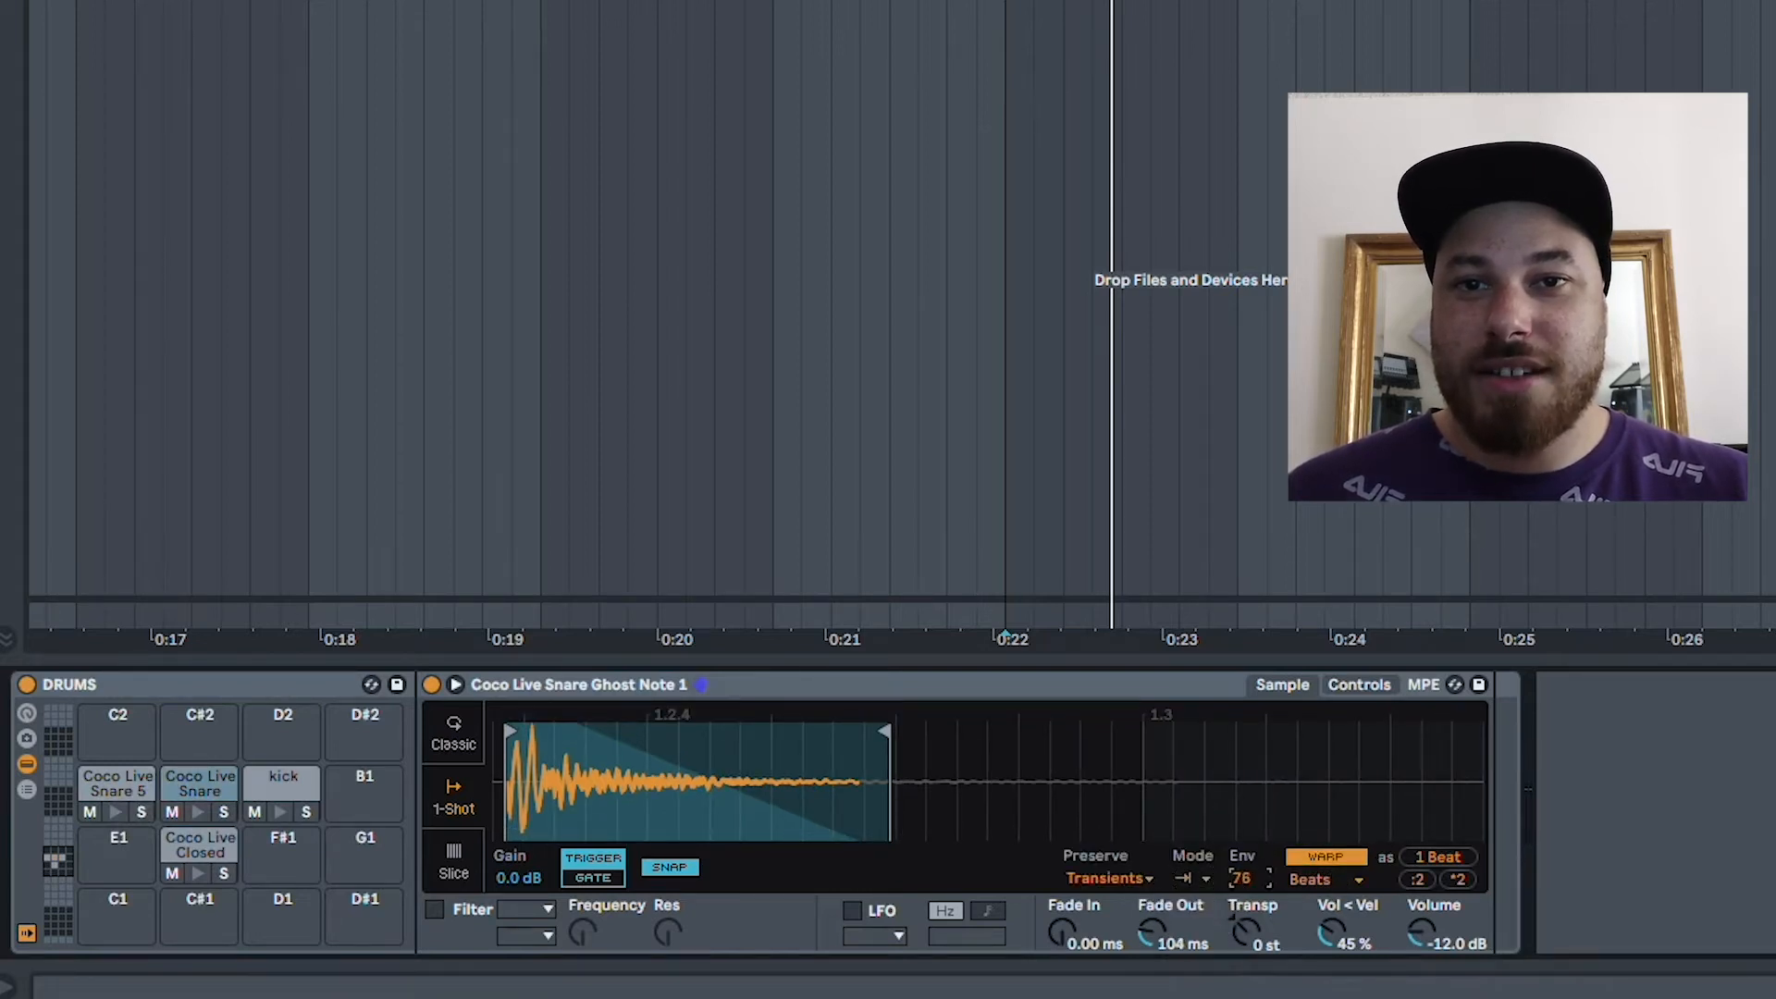
# - Audition Coco Live Snare Ghost Note 1, extend its sample end to about 200 ms, and set its transient envelope to 95
pyautogui.click(197, 811)
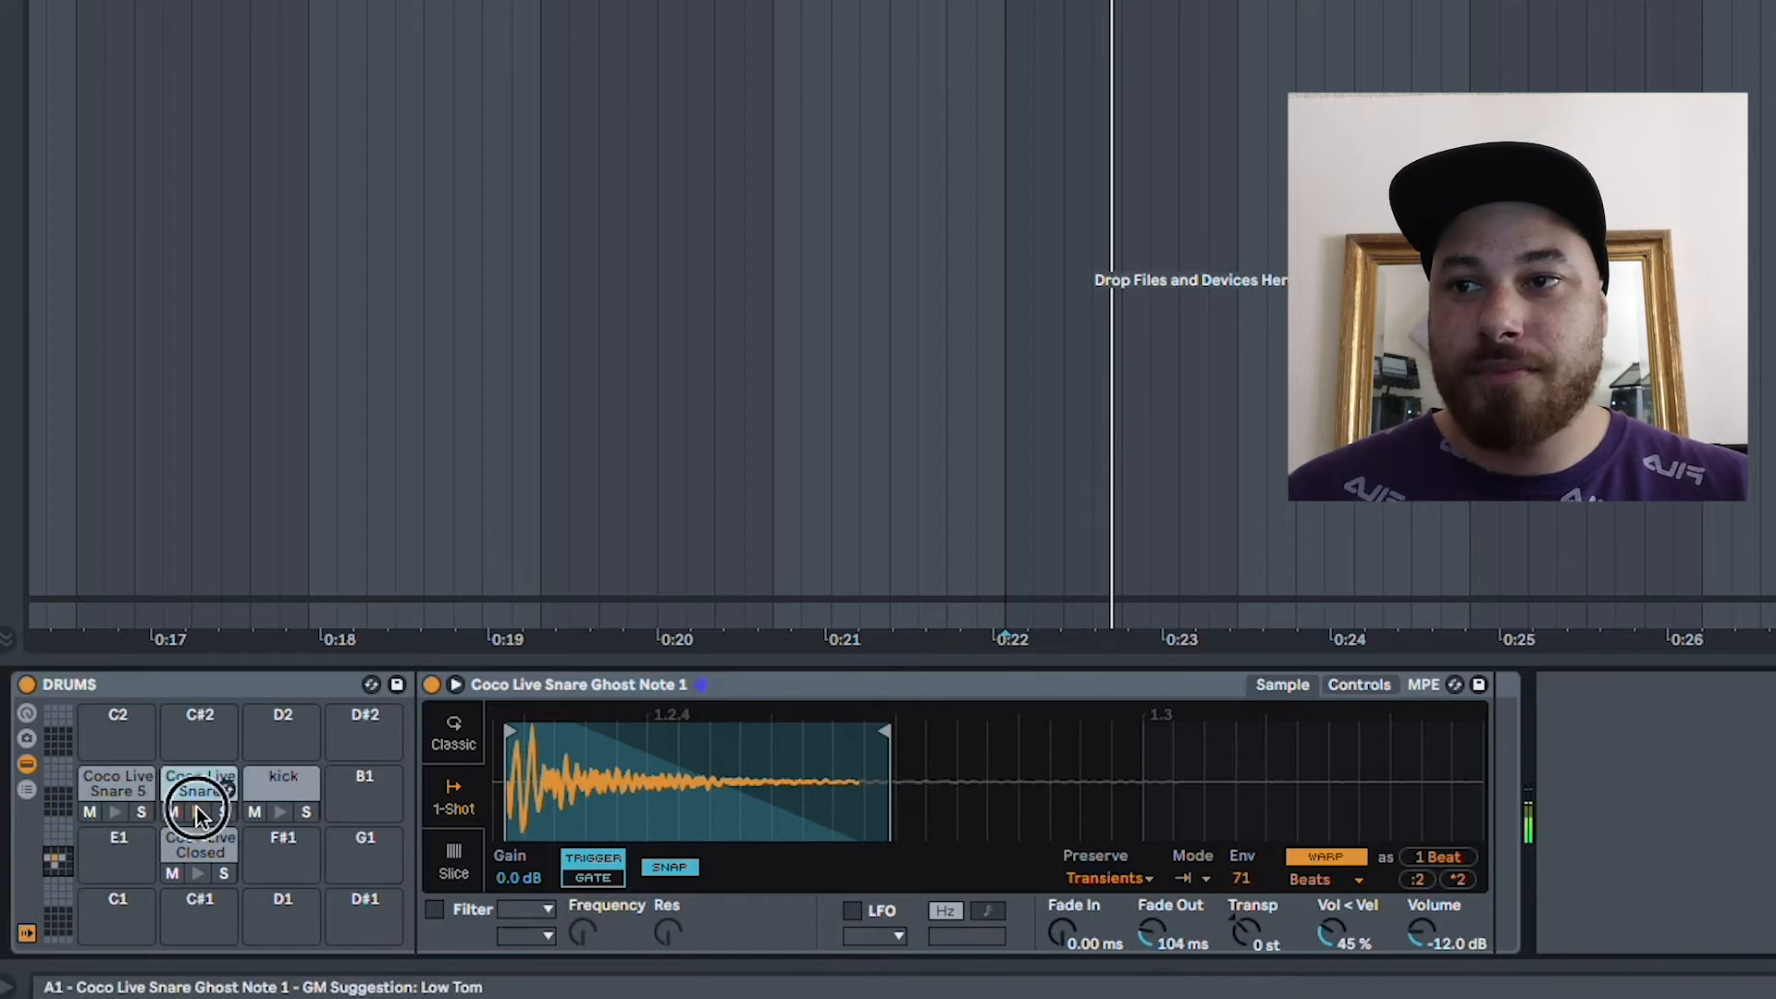
pyautogui.moveTo(1241, 879); pyautogui.dragTo(1242, 860)
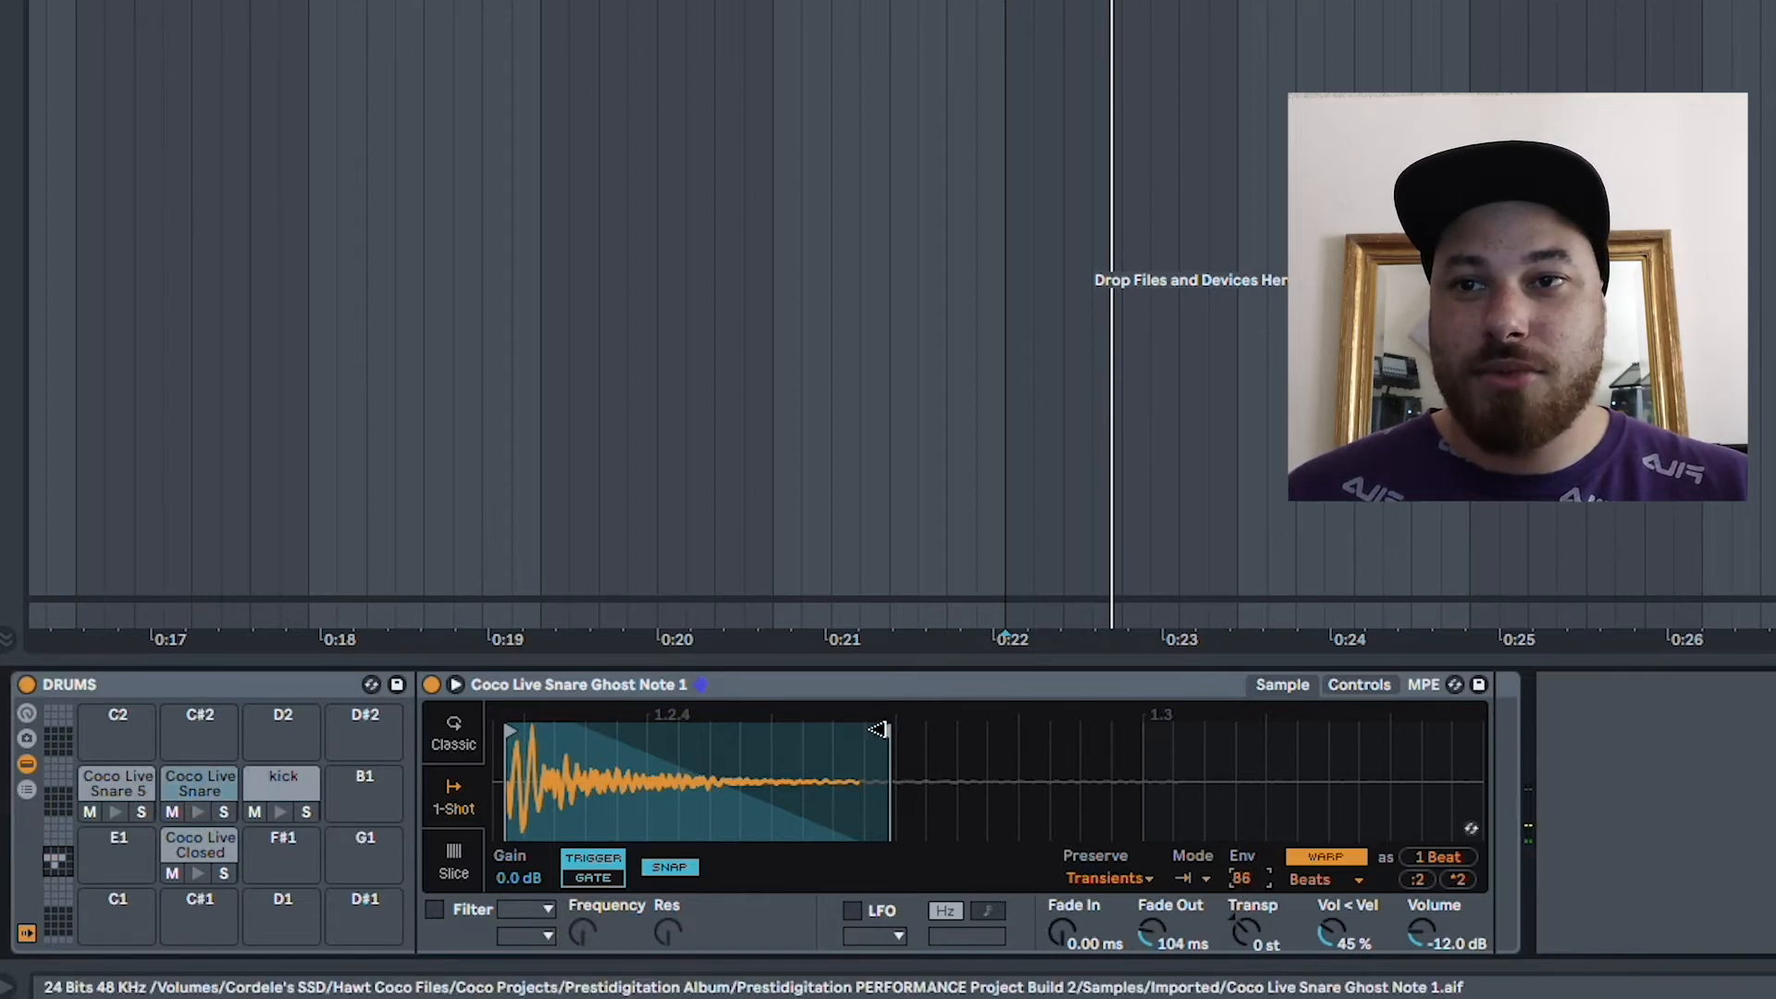
pyautogui.moveTo(884, 731); pyautogui.dragTo(1041, 733)
pyautogui.moveTo(1242, 879); pyautogui.dragTo(1242, 865)
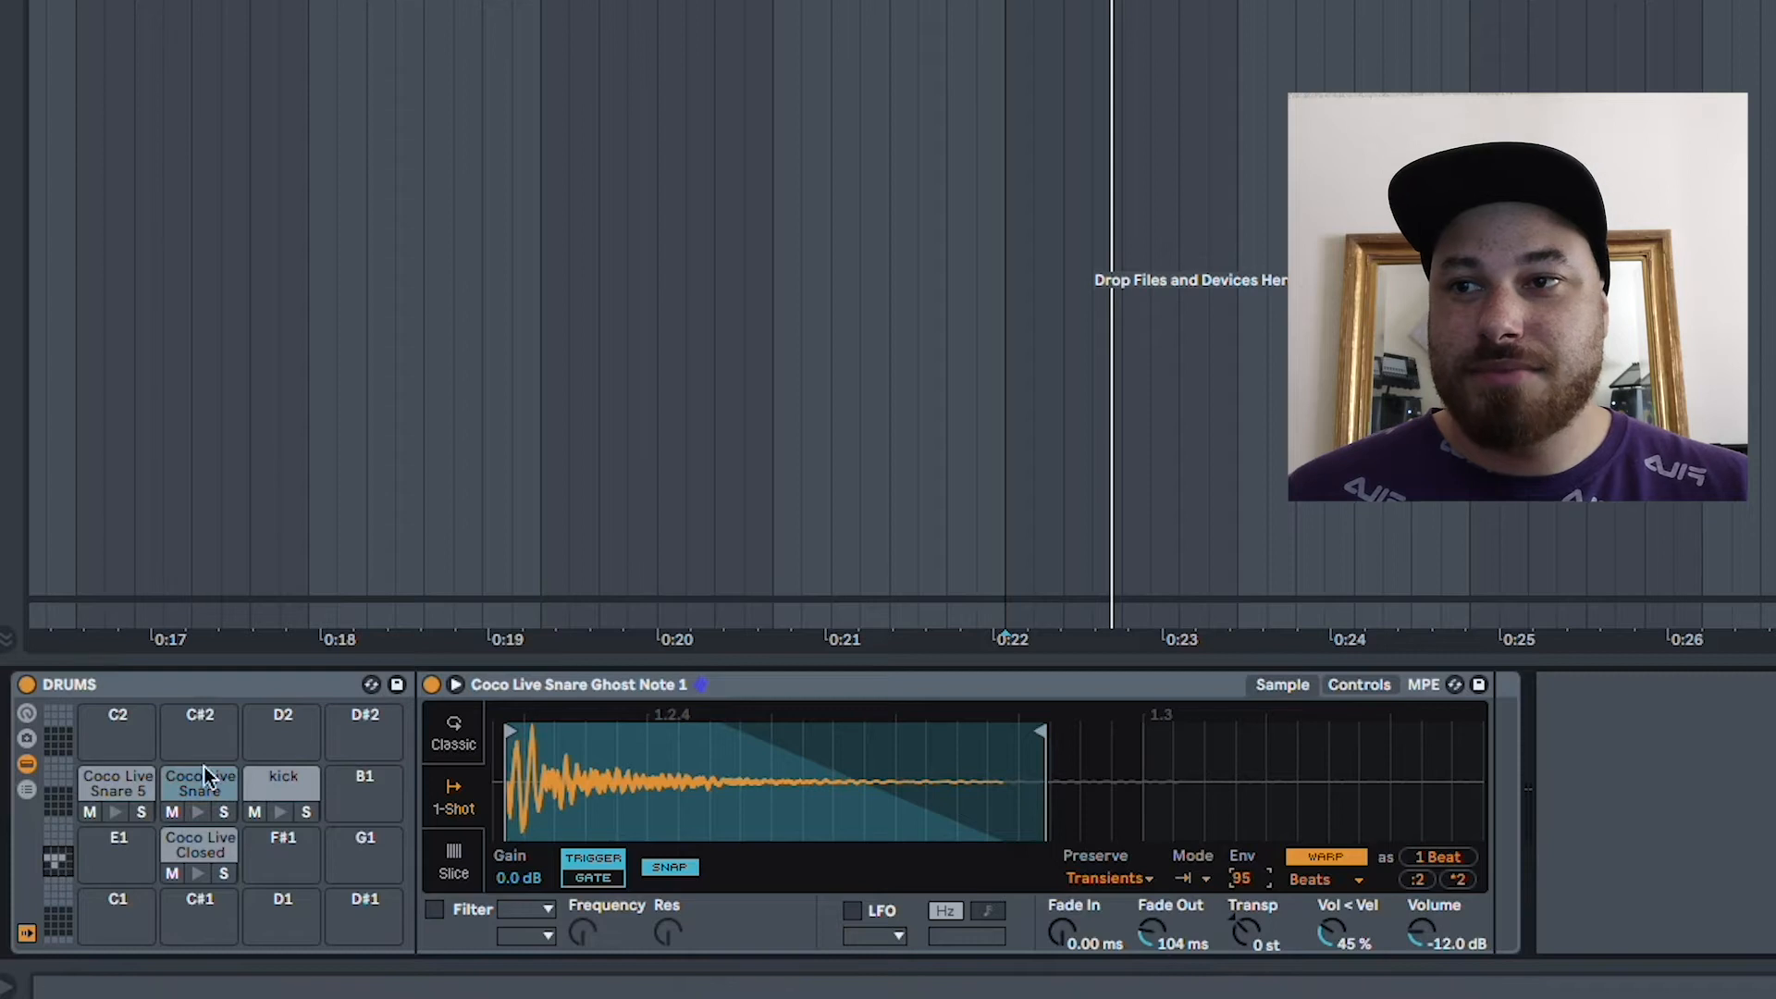
# - Audition Coco Live Snare Ghost Note 1 and enable its pitch envelope, reshaping it to about 4.19 s decay and 58% sustain
pyautogui.click(197, 811)
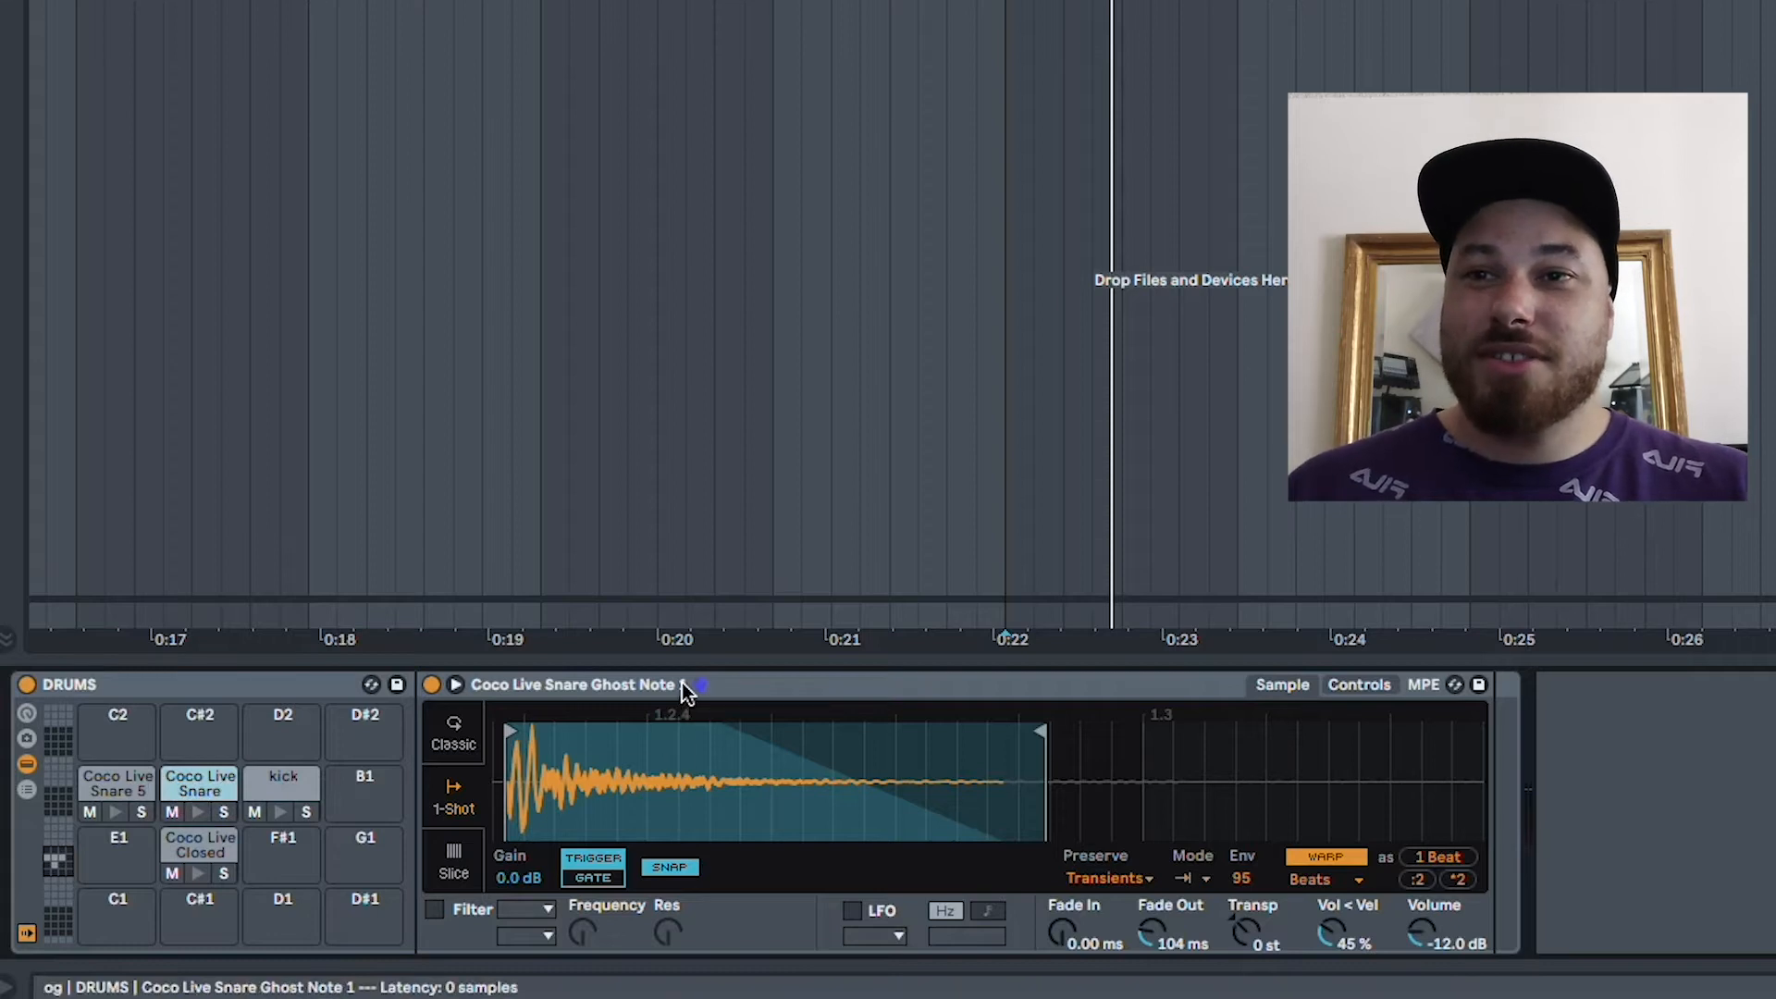
pyautogui.click(1360, 686)
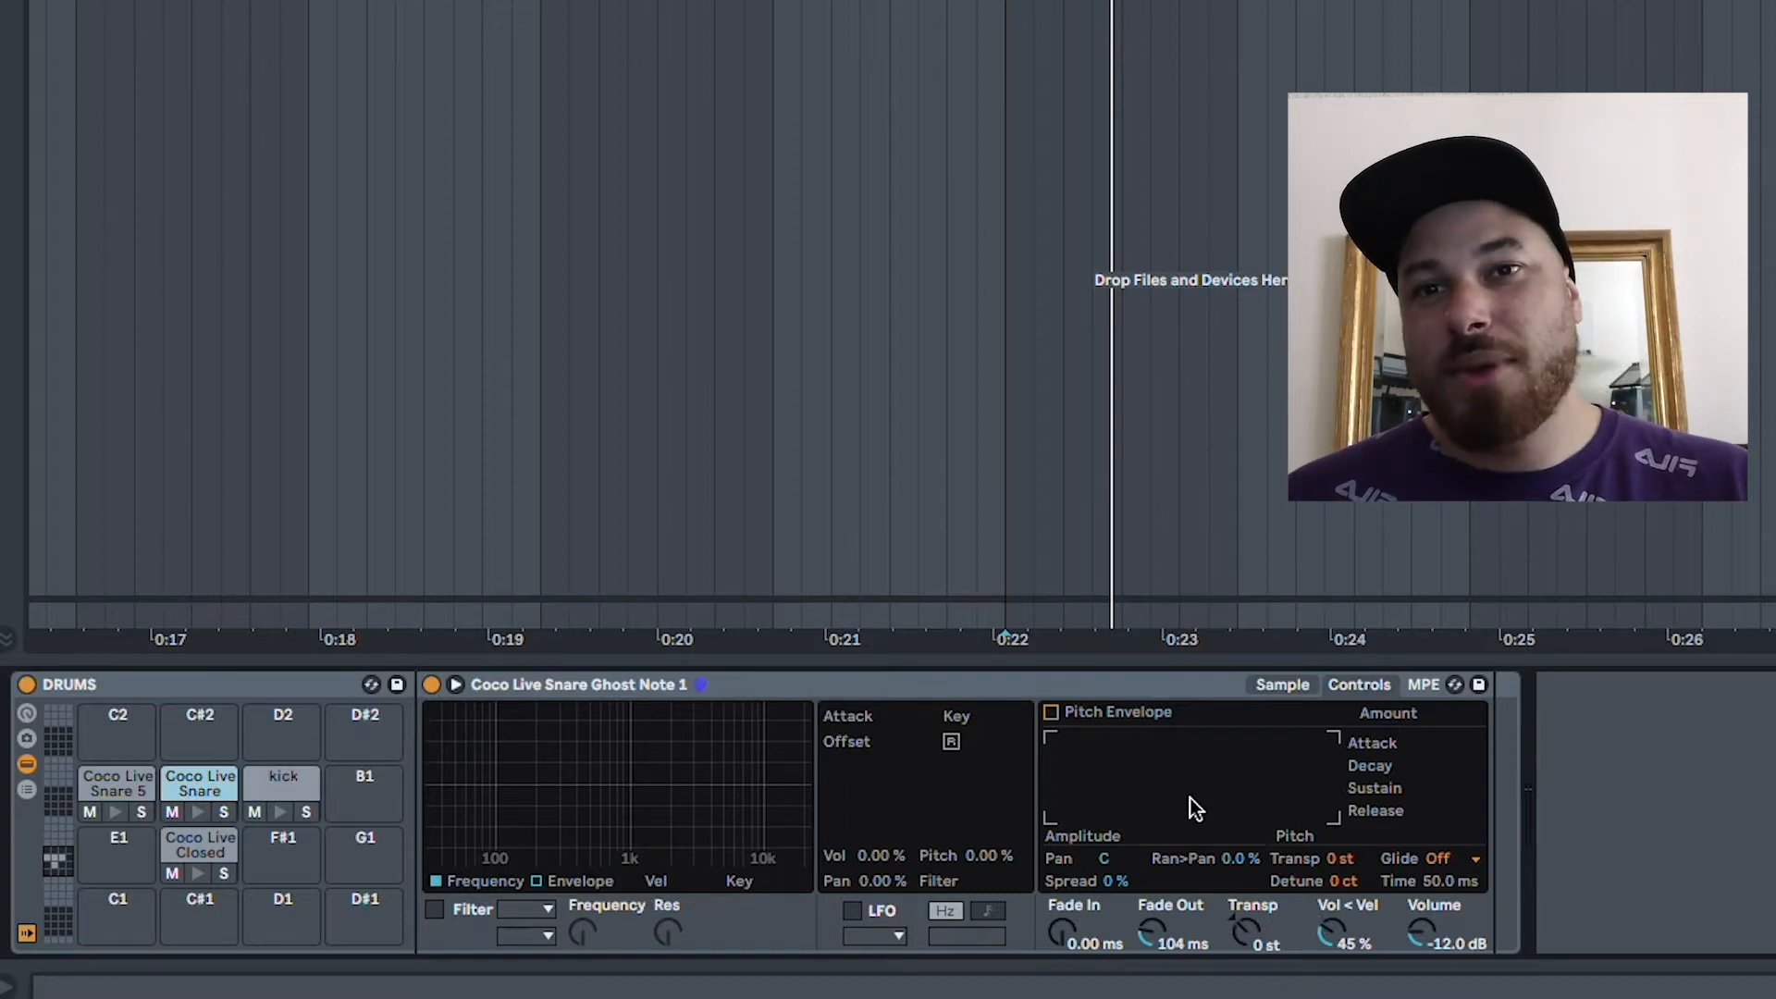
pyautogui.click(1051, 715)
pyautogui.moveTo(1105, 778); pyautogui.dragTo(1099, 774)
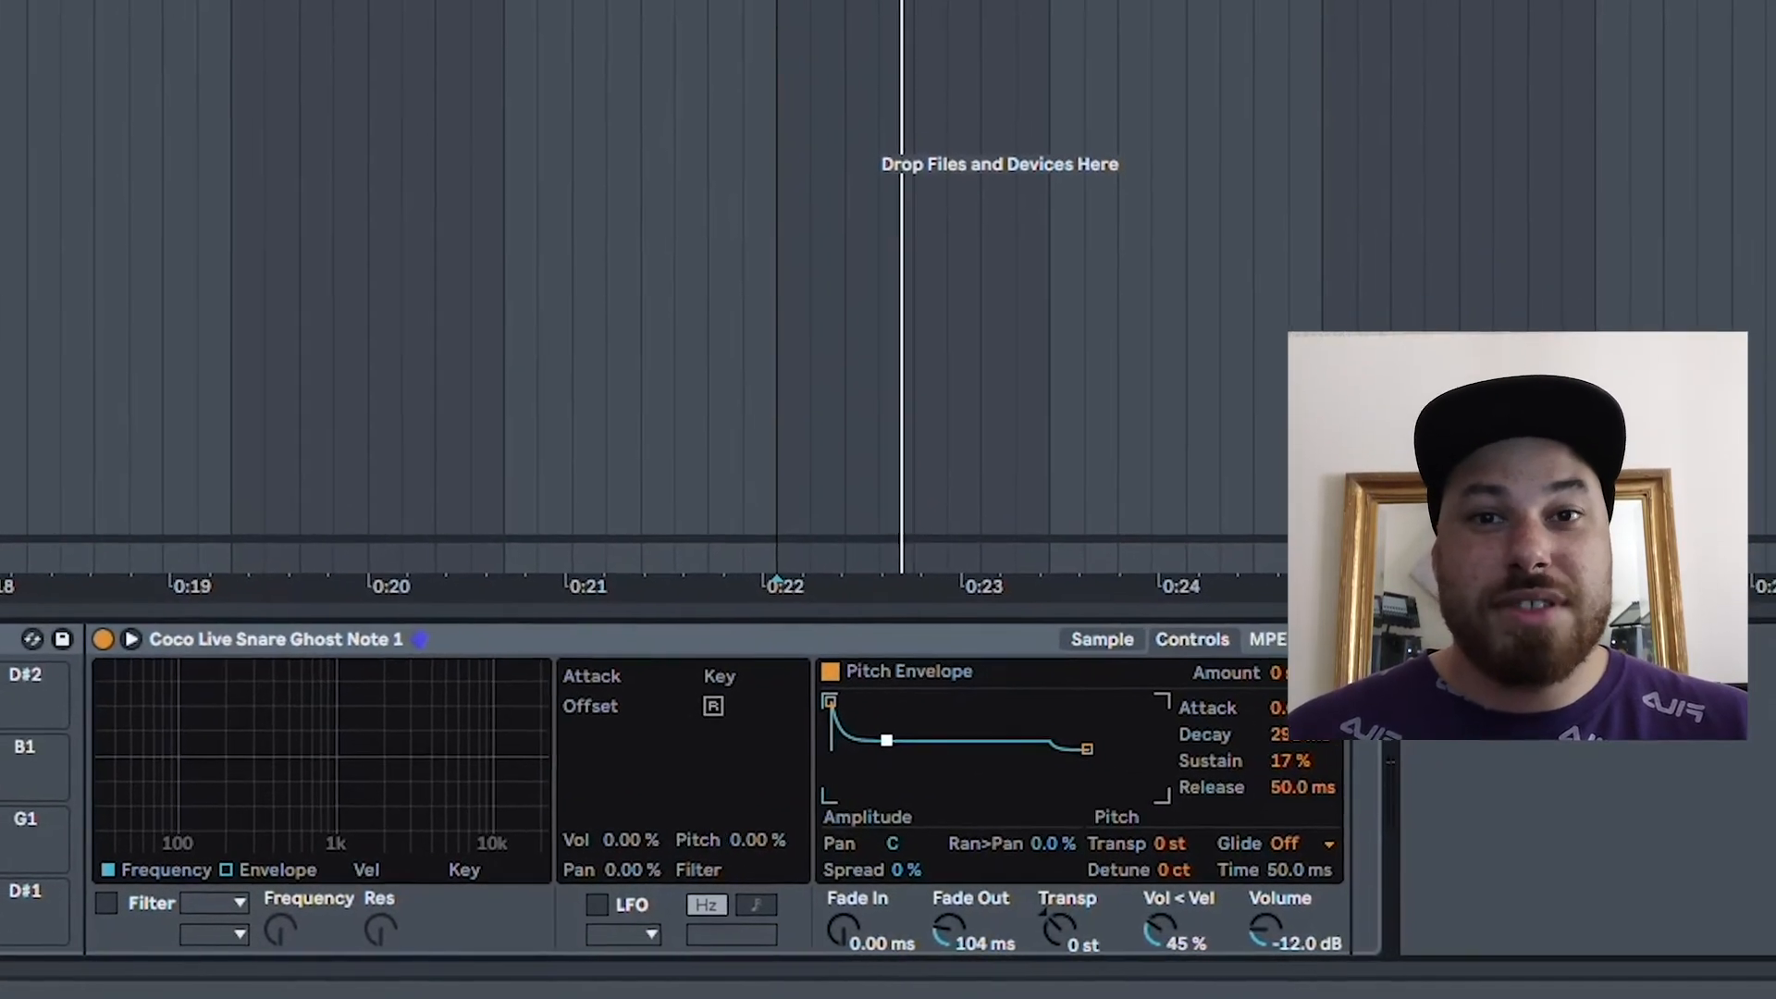
pyautogui.moveTo(886, 740)
pyautogui.mouseDown()
pyautogui.moveTo(901, 763)
pyautogui.moveTo(913, 720)
pyautogui.mouseUp()
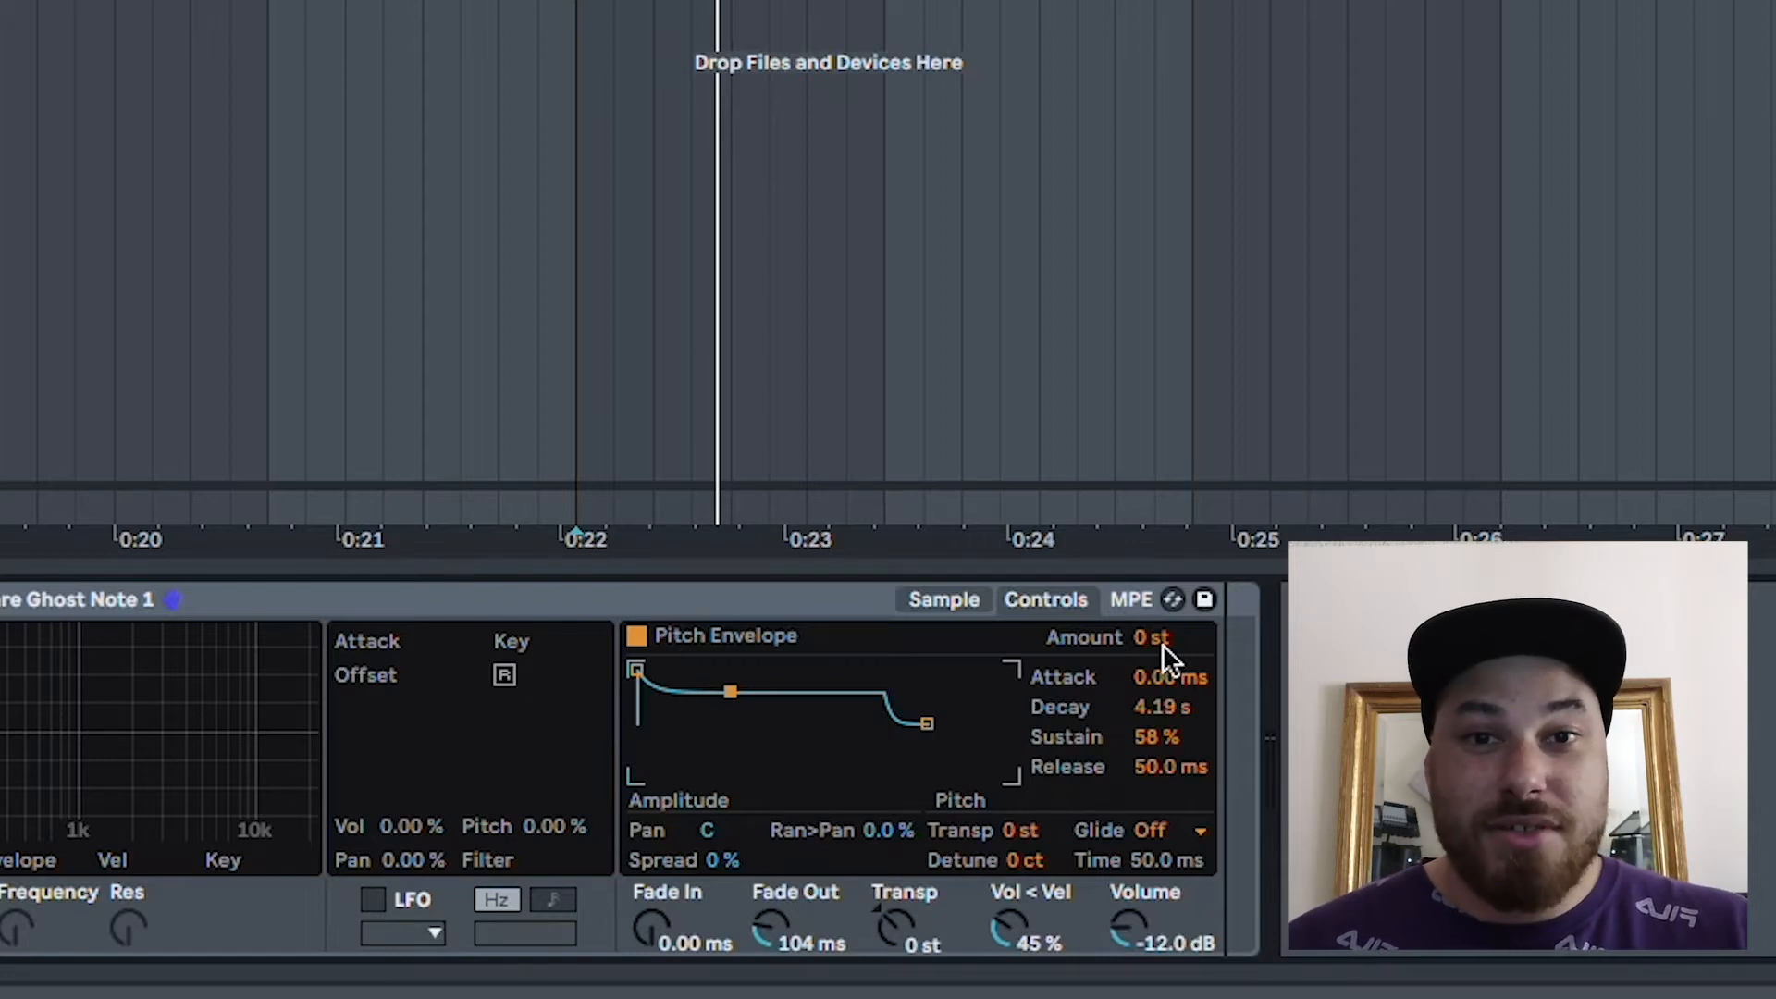
# - Set the ghost note's pitch envelope to an amount of +12 st, 0% sustain and 1.77 s decay
pyautogui.moveTo(1158, 641); pyautogui.dragTo(1158, 632)
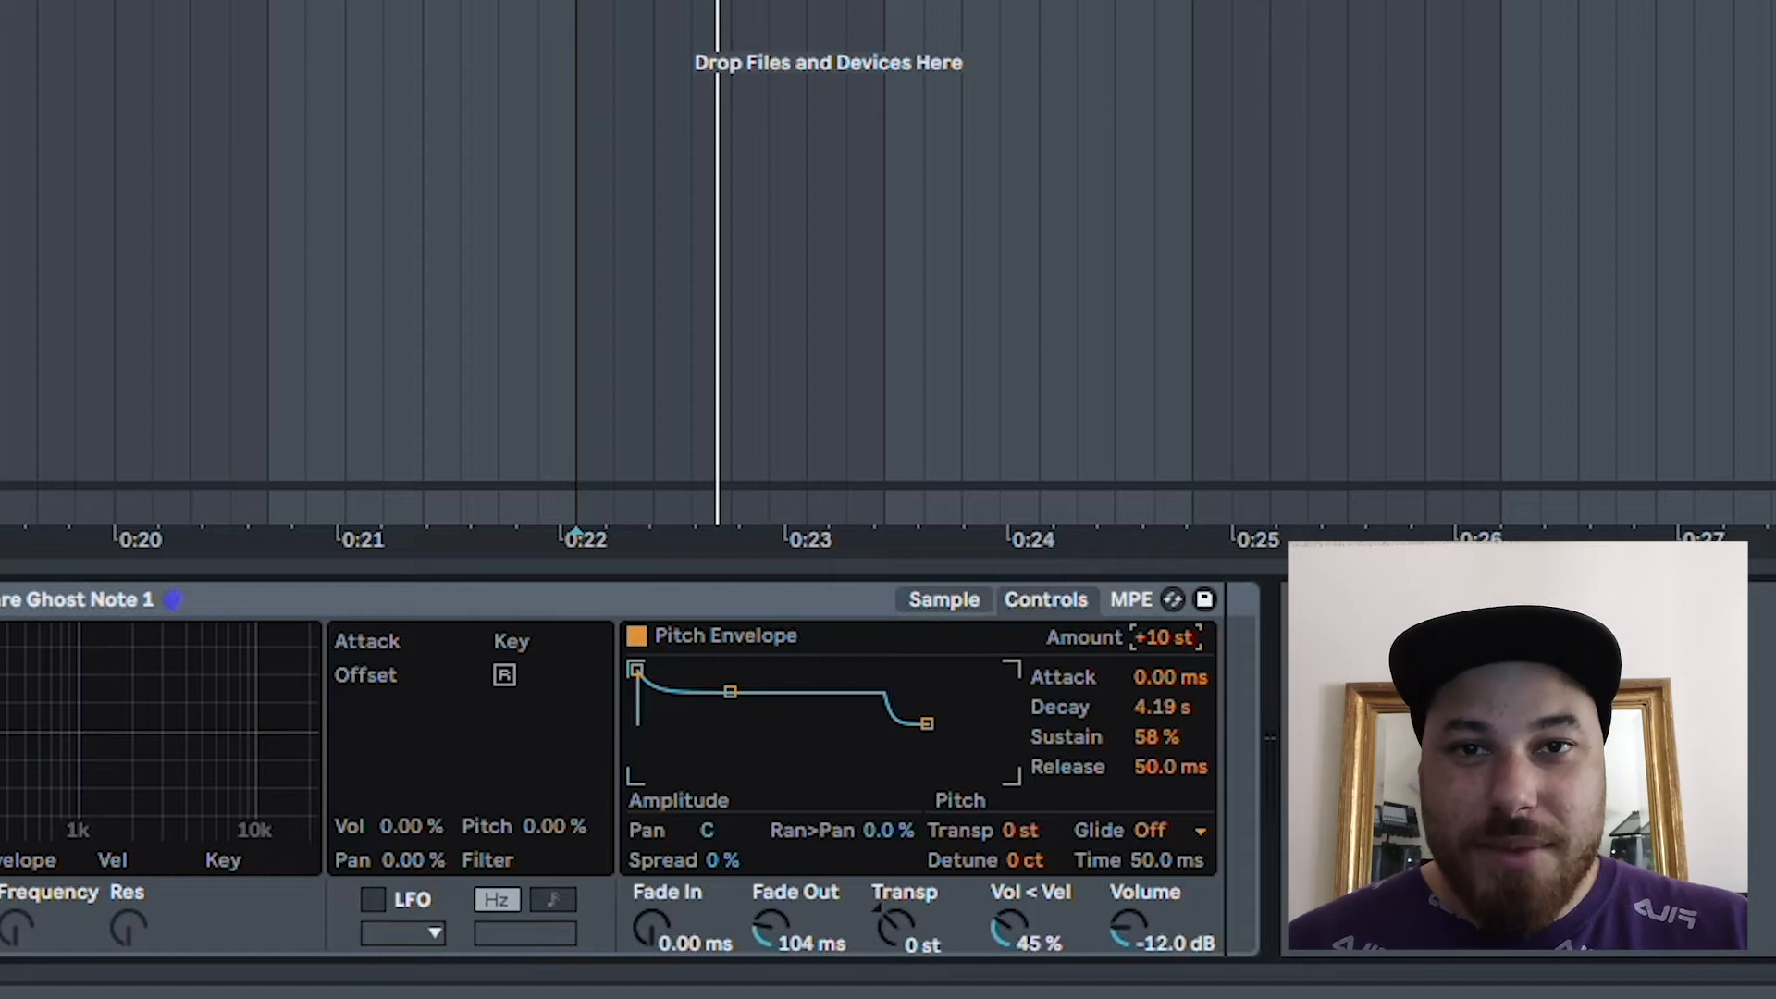
pyautogui.moveTo(1158, 727); pyautogui.dragTo(1158, 796)
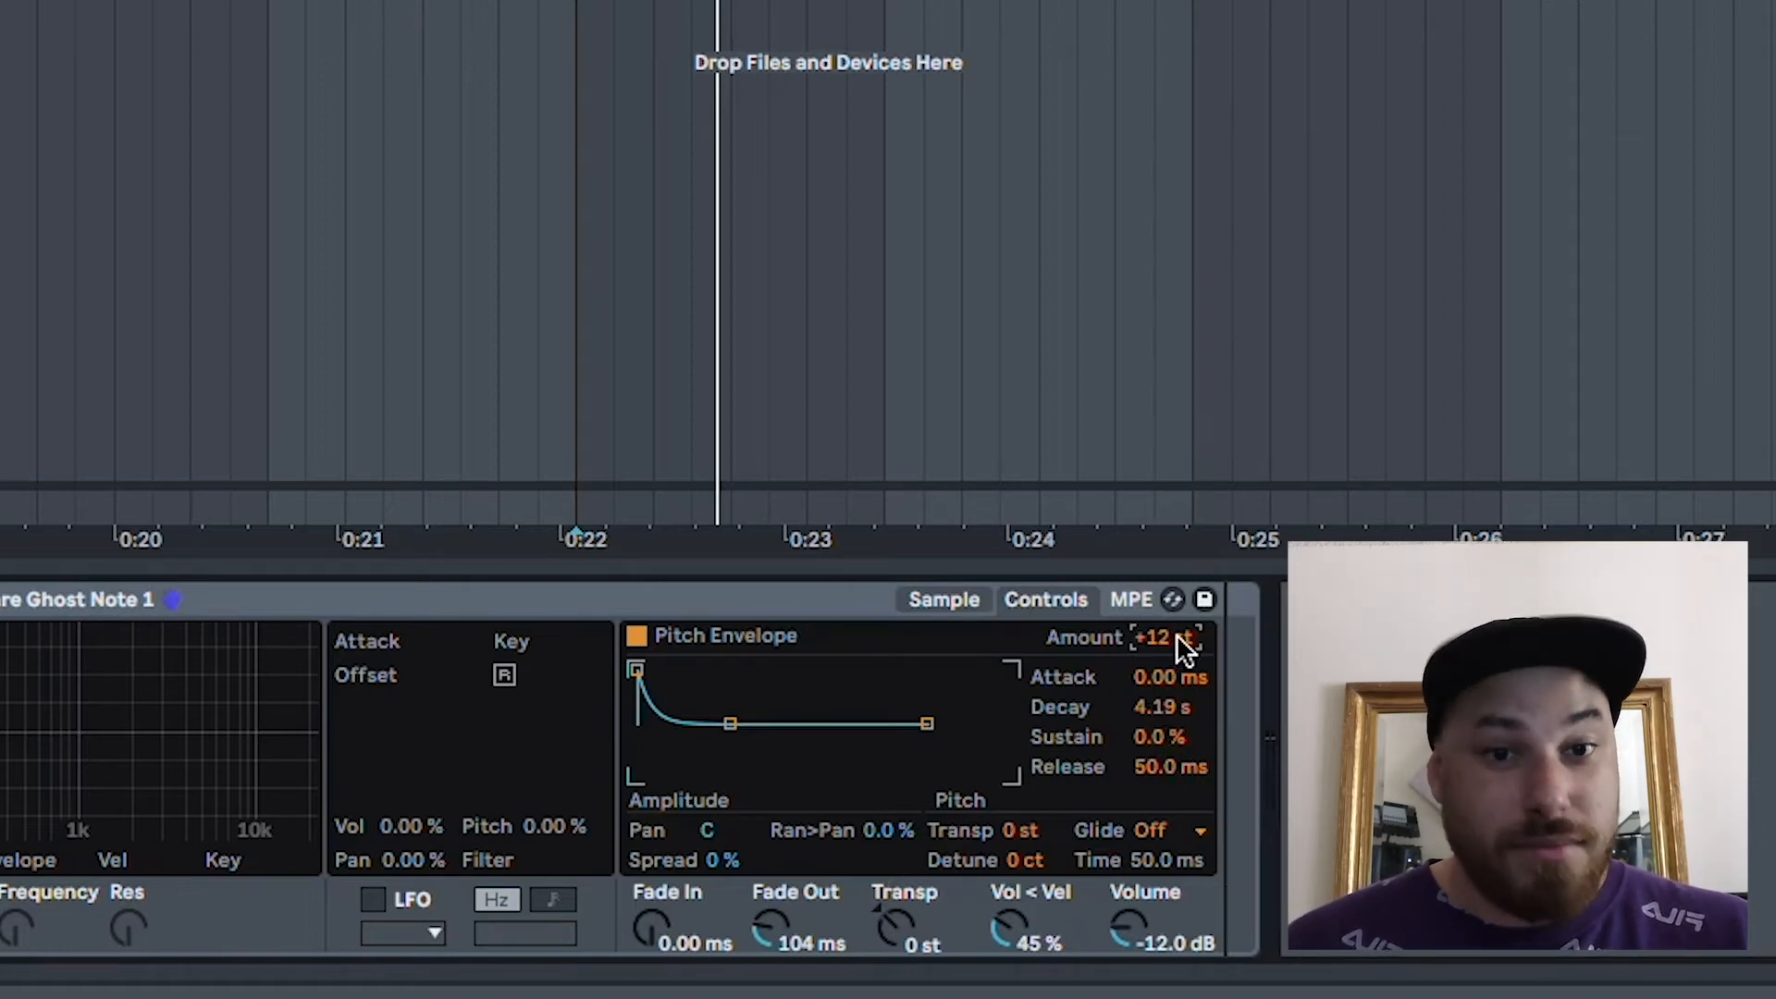
pyautogui.moveTo(1177, 676); pyautogui.dragTo(1158, 718)
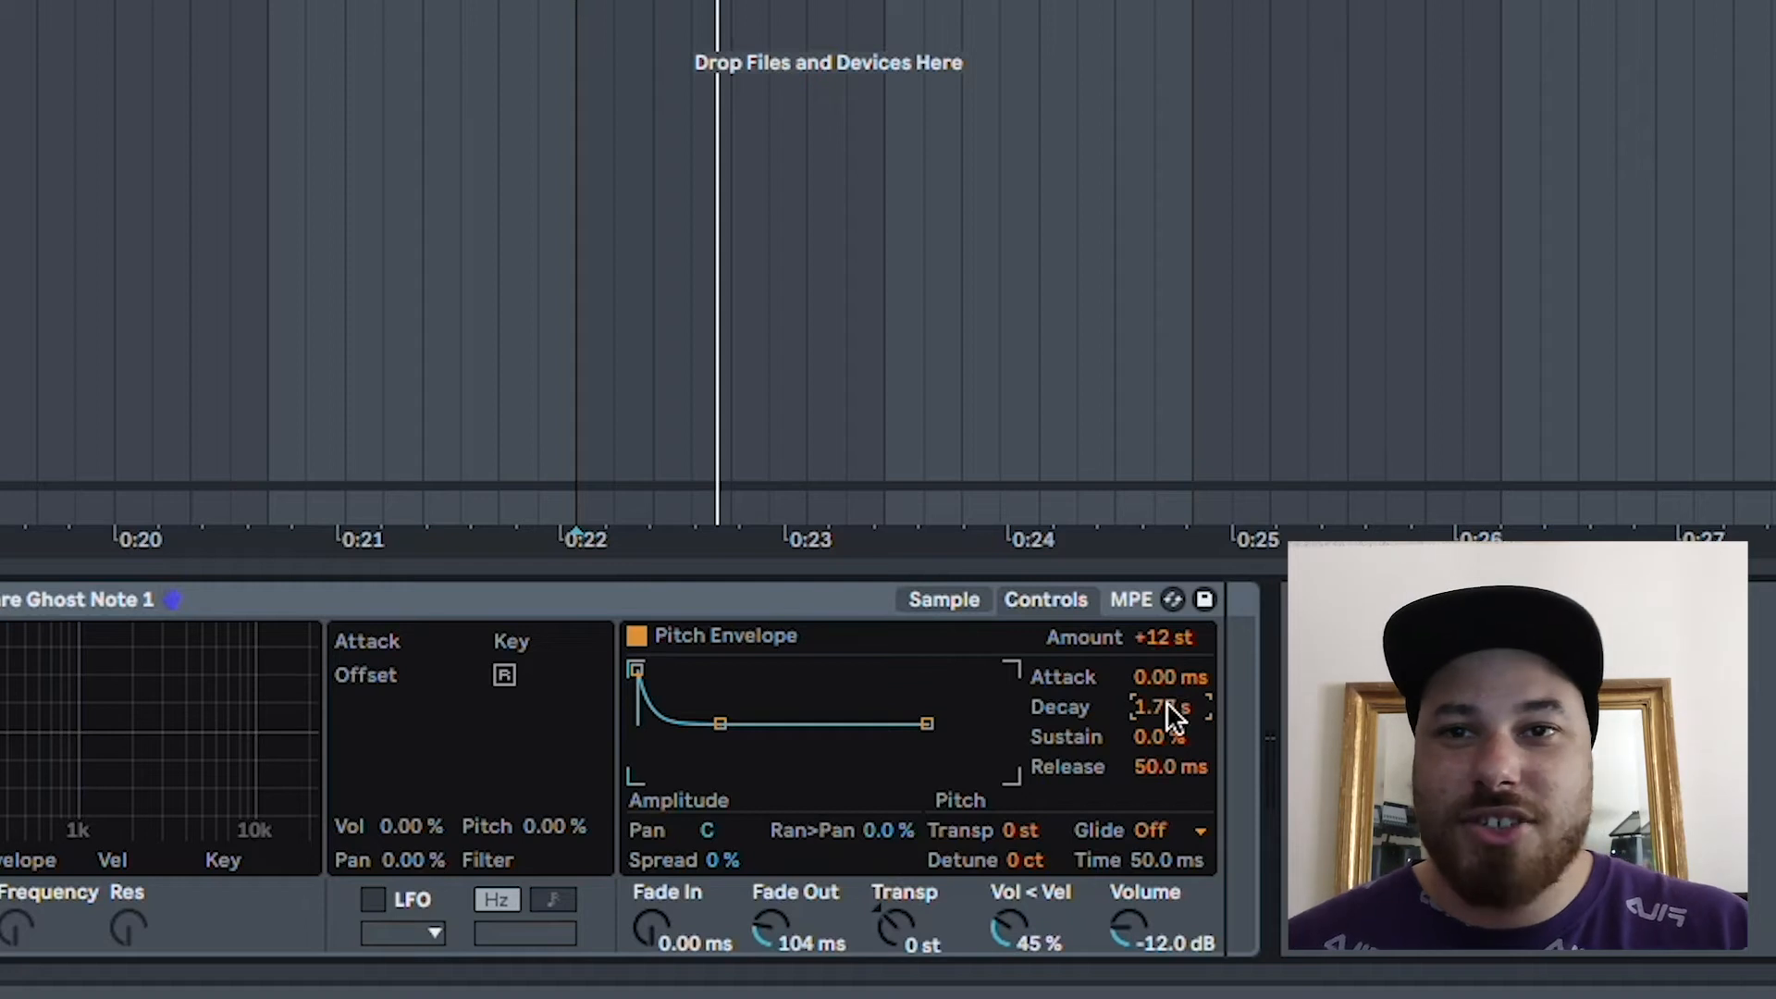
# - Compare the ghost note with its pitch envelope off and on, and refine the envelope to +8 st amount and 317 ms decay
pyautogui.click(636, 636)
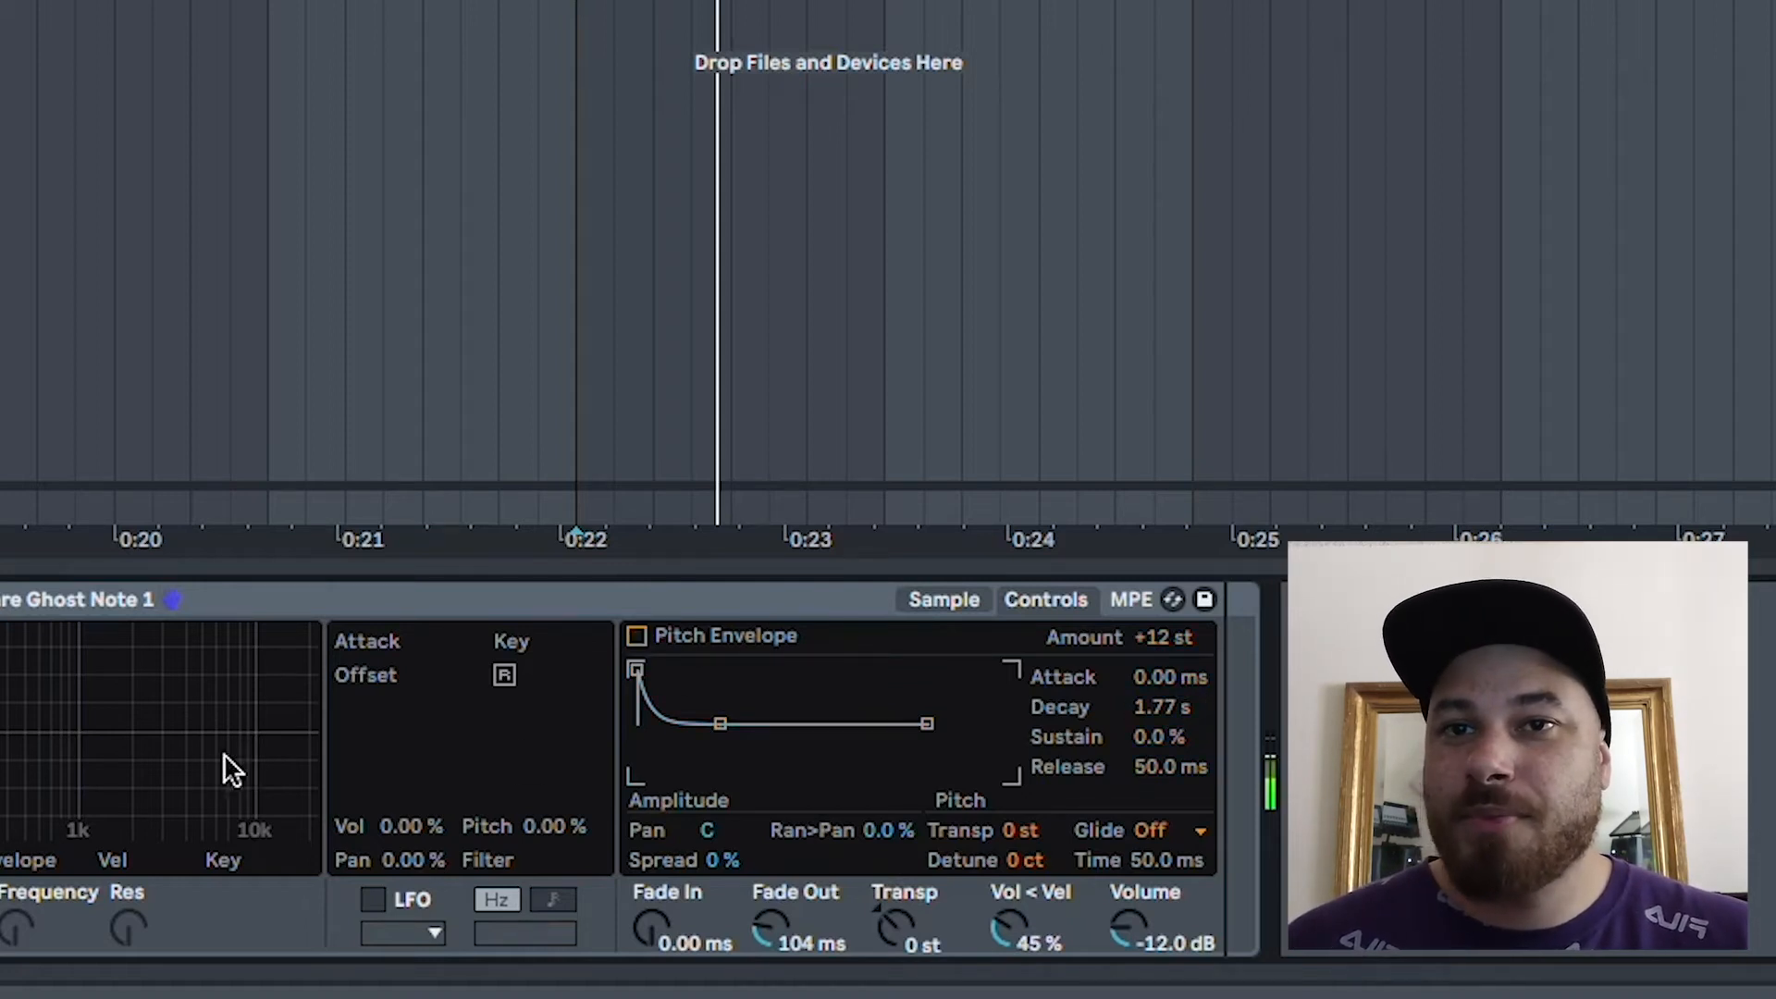
pyautogui.click(636, 635)
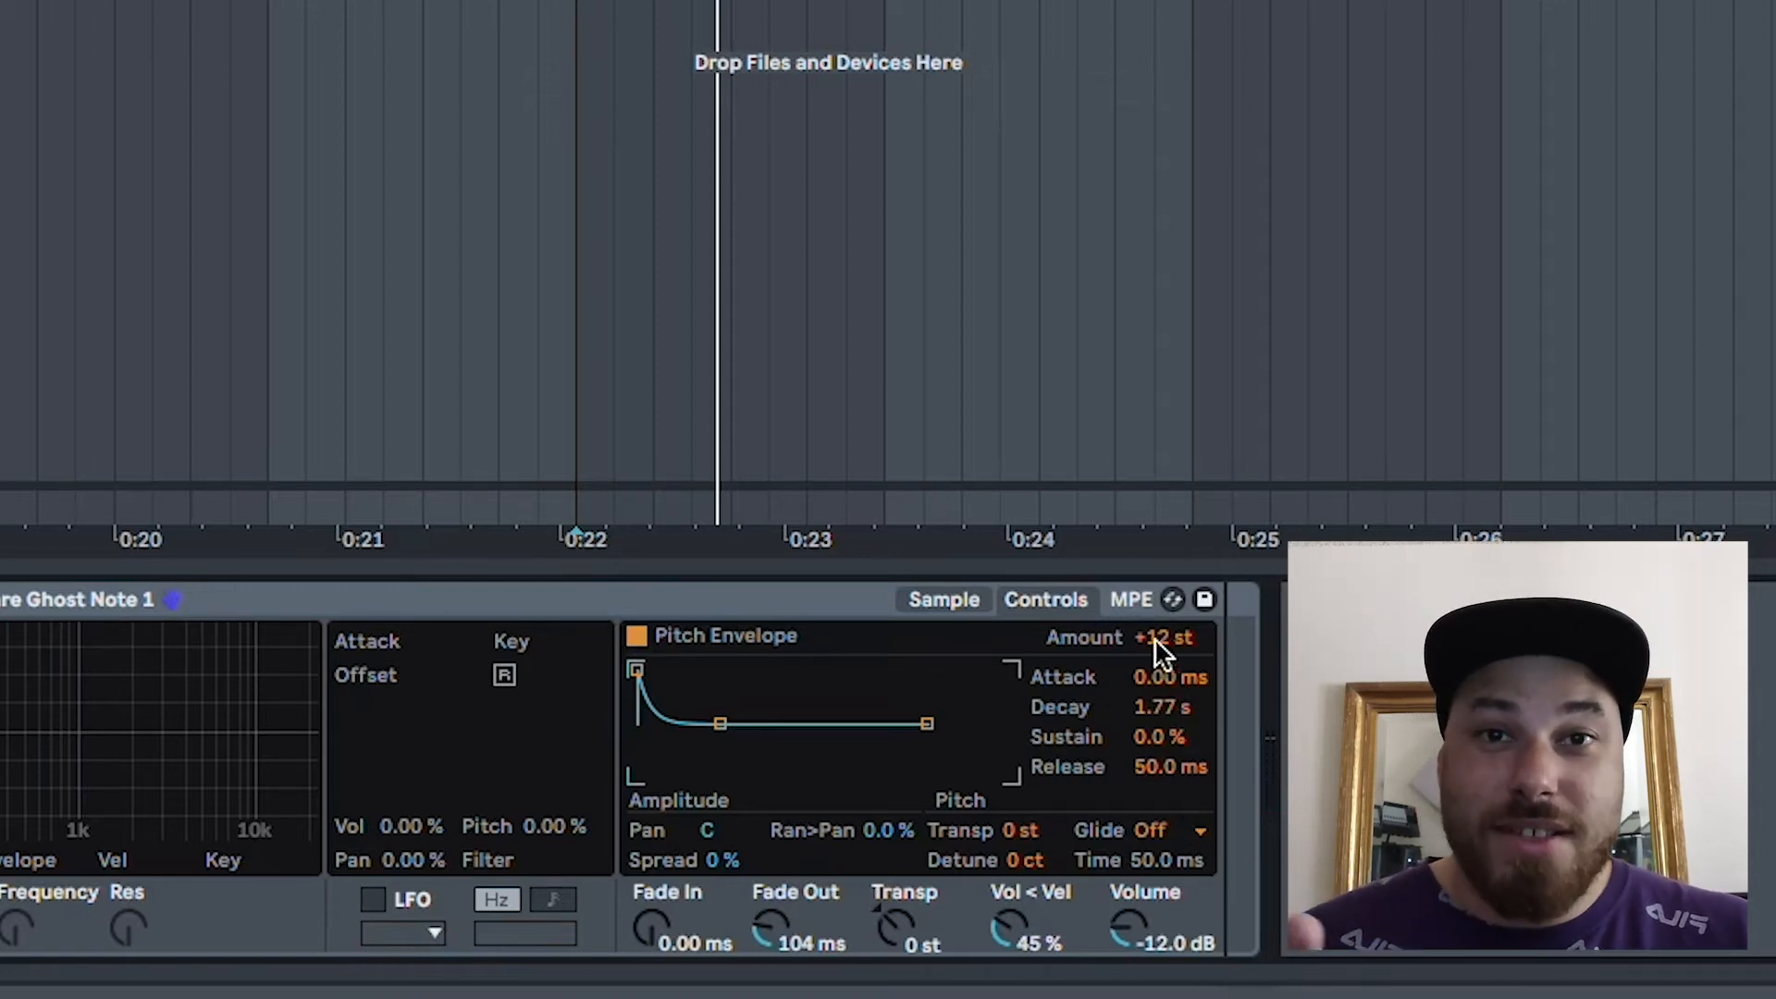
pyautogui.moveTo(1161, 638); pyautogui.dragTo(1161, 651)
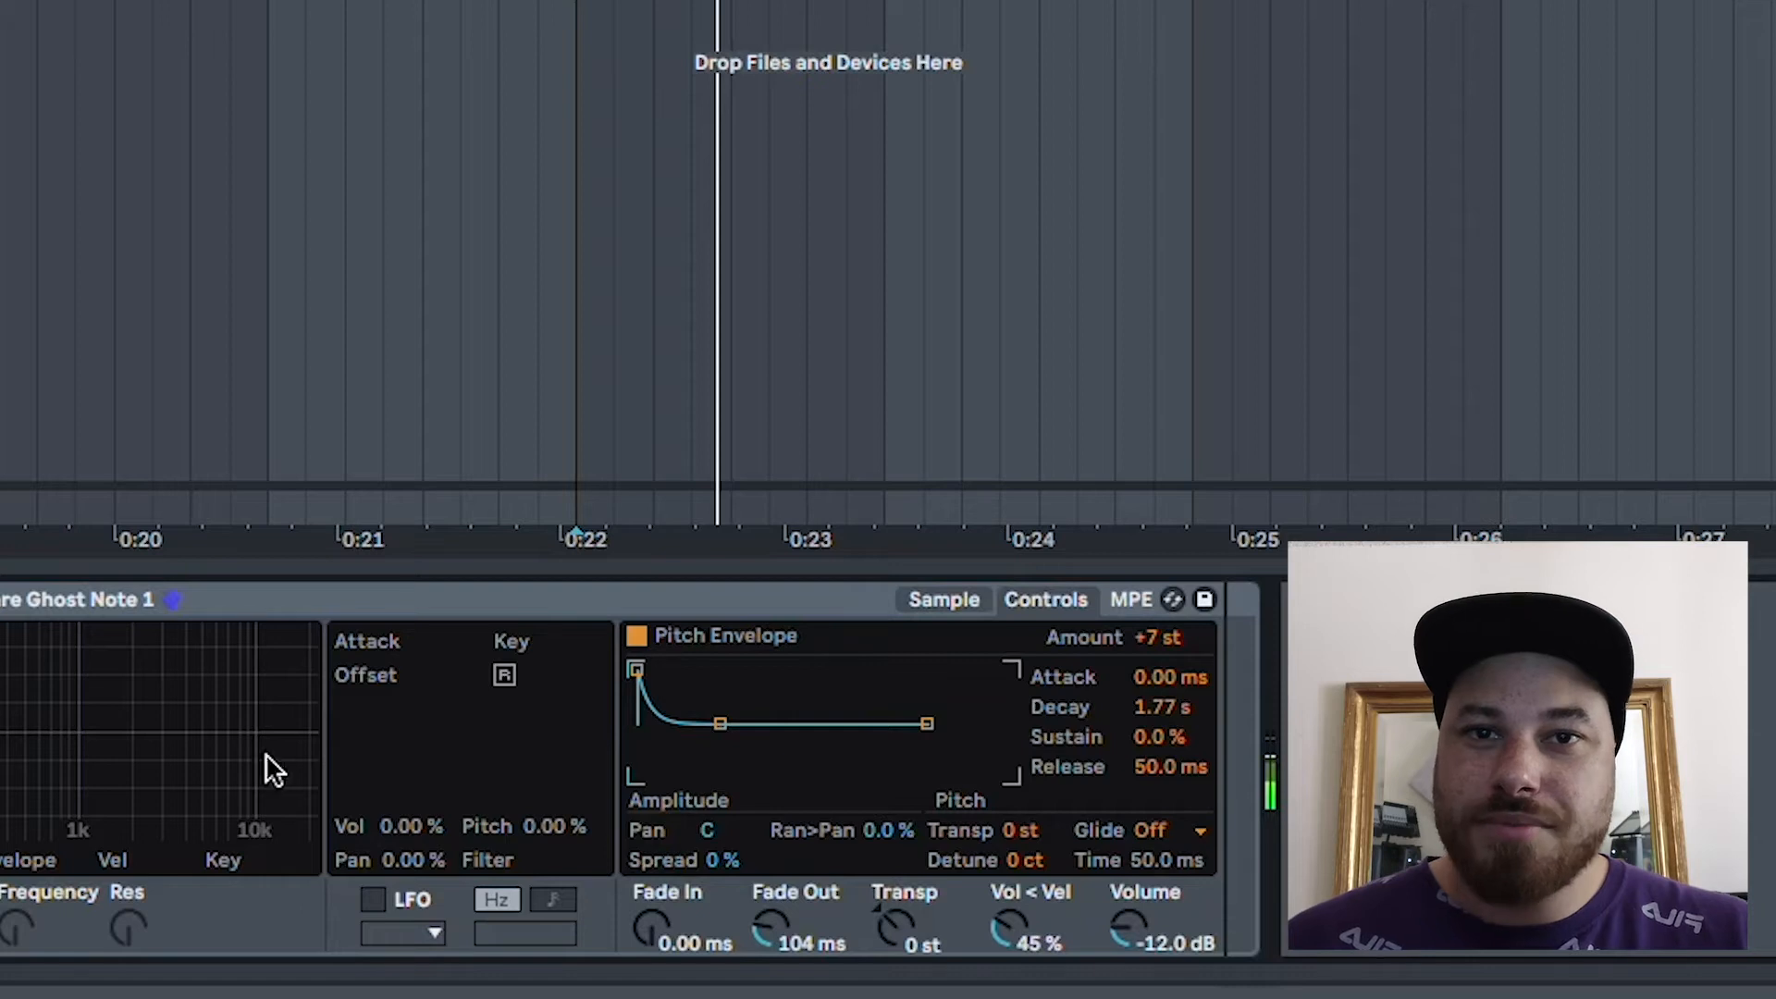
pyautogui.moveTo(1158, 705); pyautogui.dragTo(1171, 750)
pyautogui.click(1158, 637)
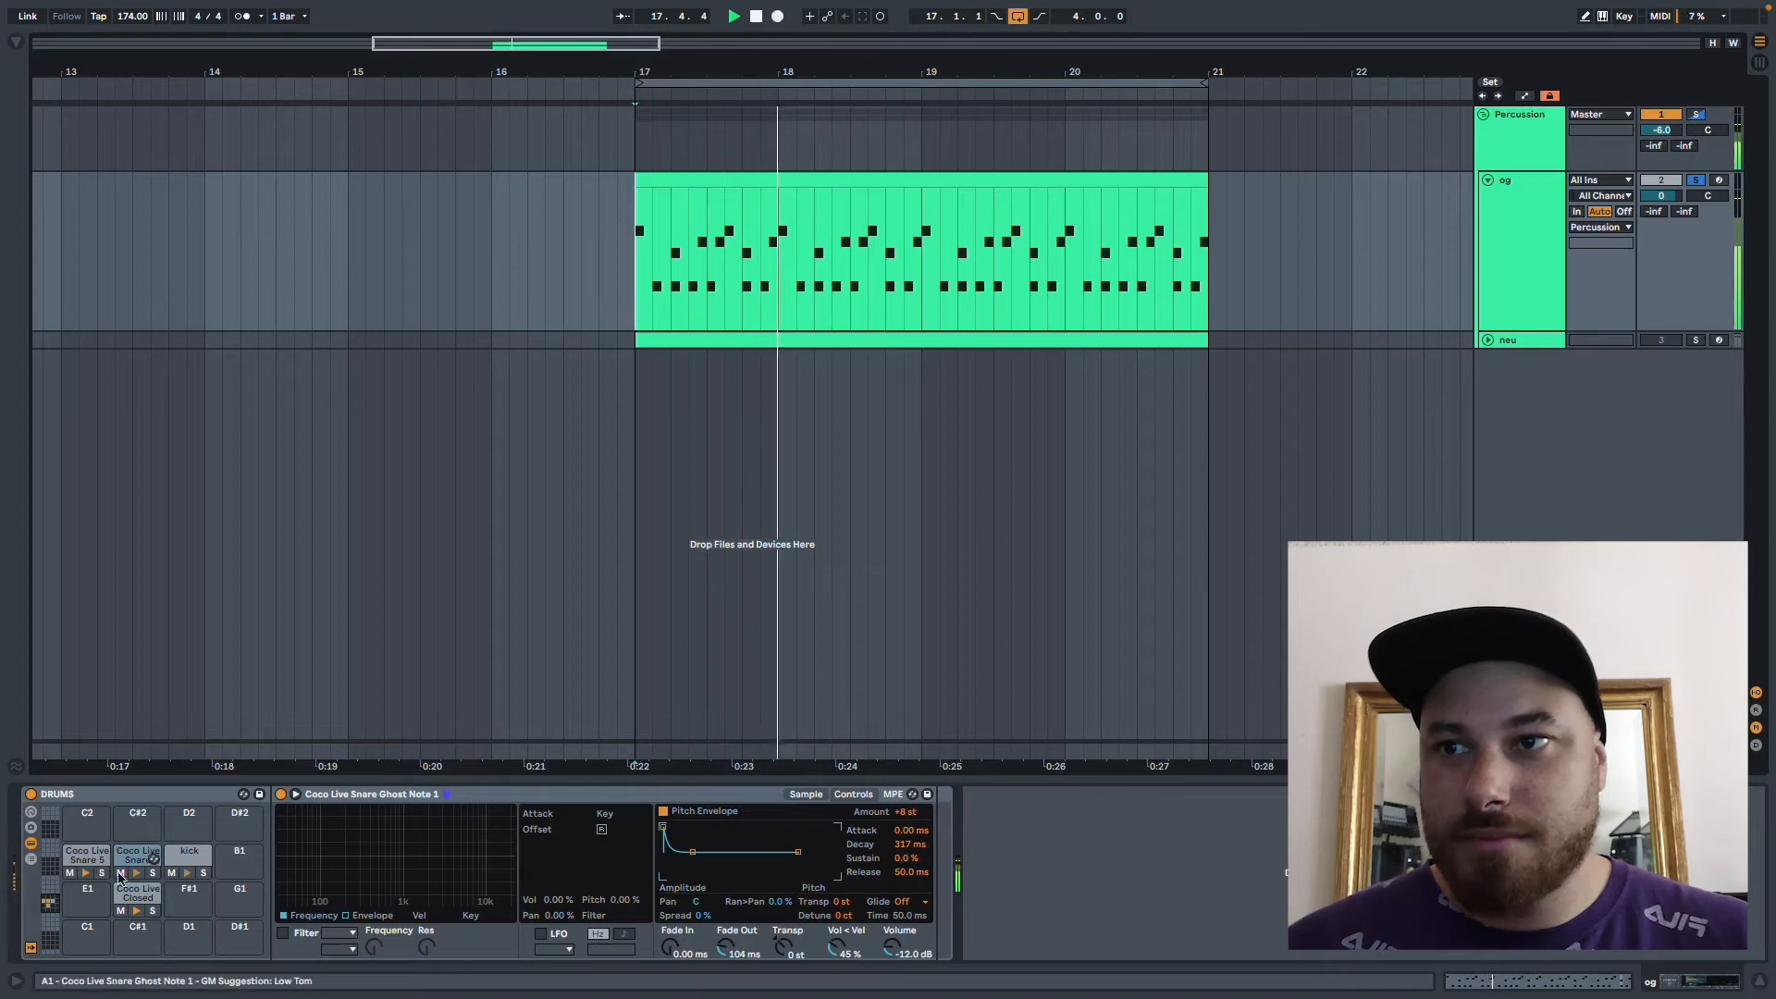
# - Lower the transient envelope of Coco Live Snare 5 to 74 in its sample settings
pyautogui.click(82, 858)
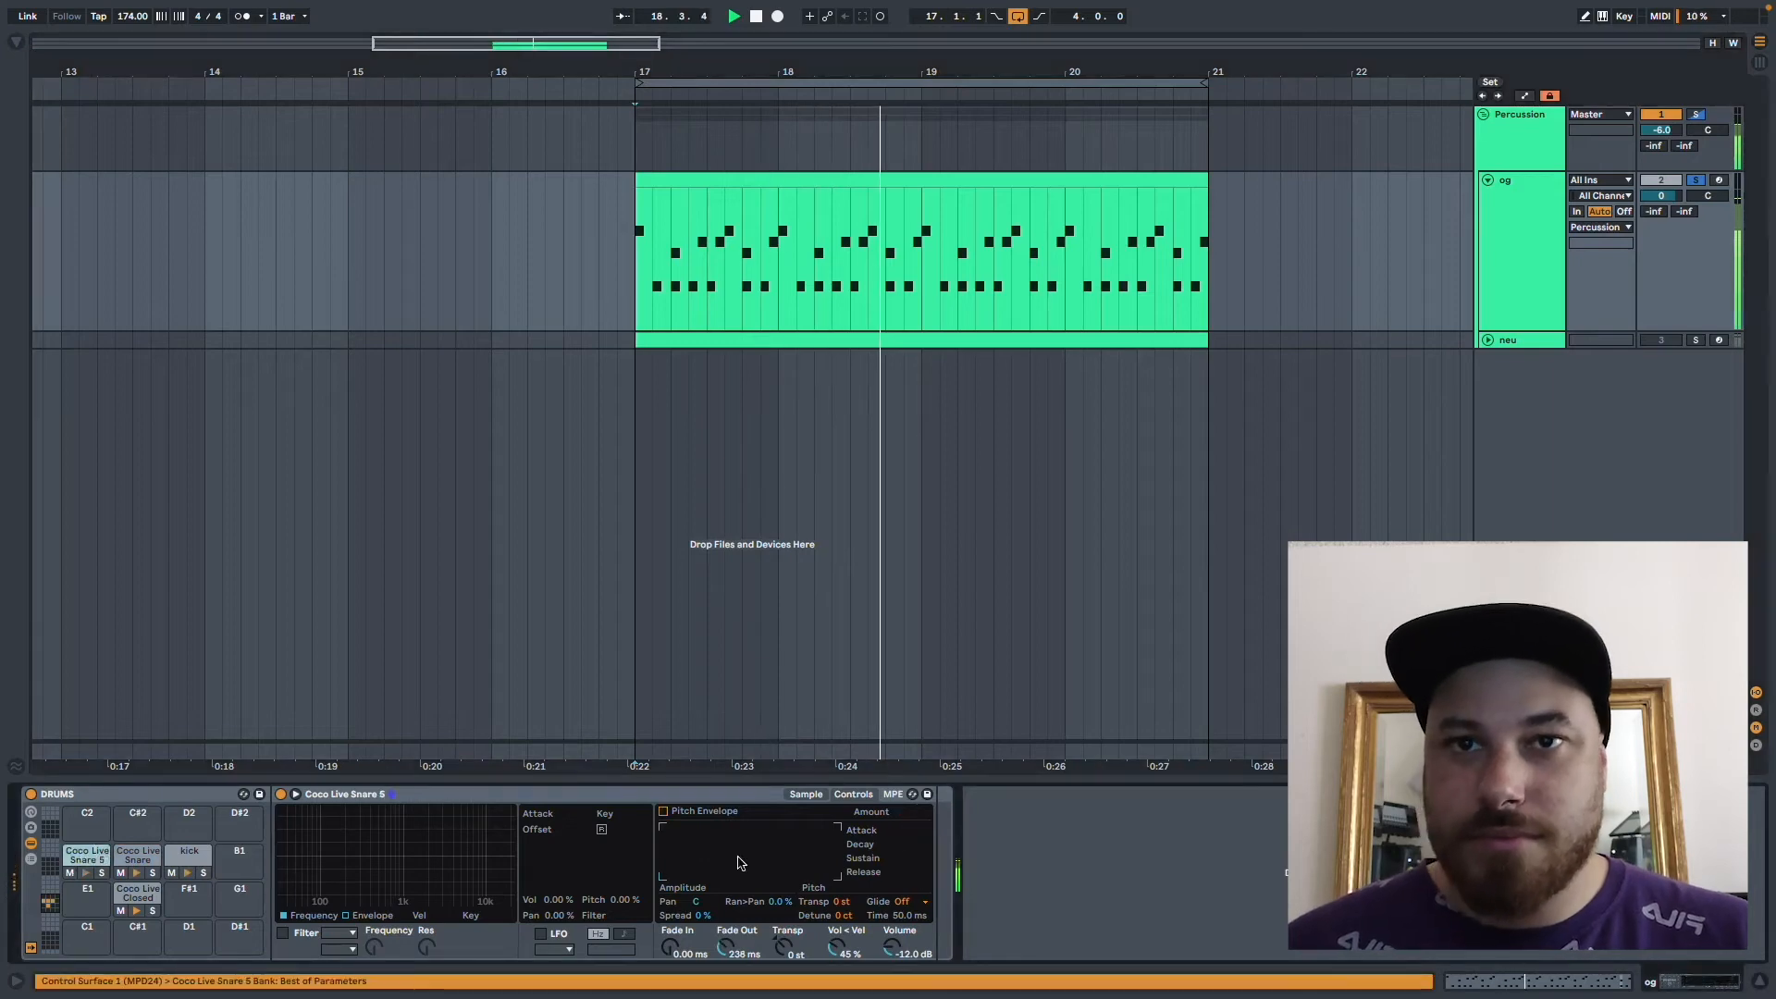
pyautogui.click(806, 794)
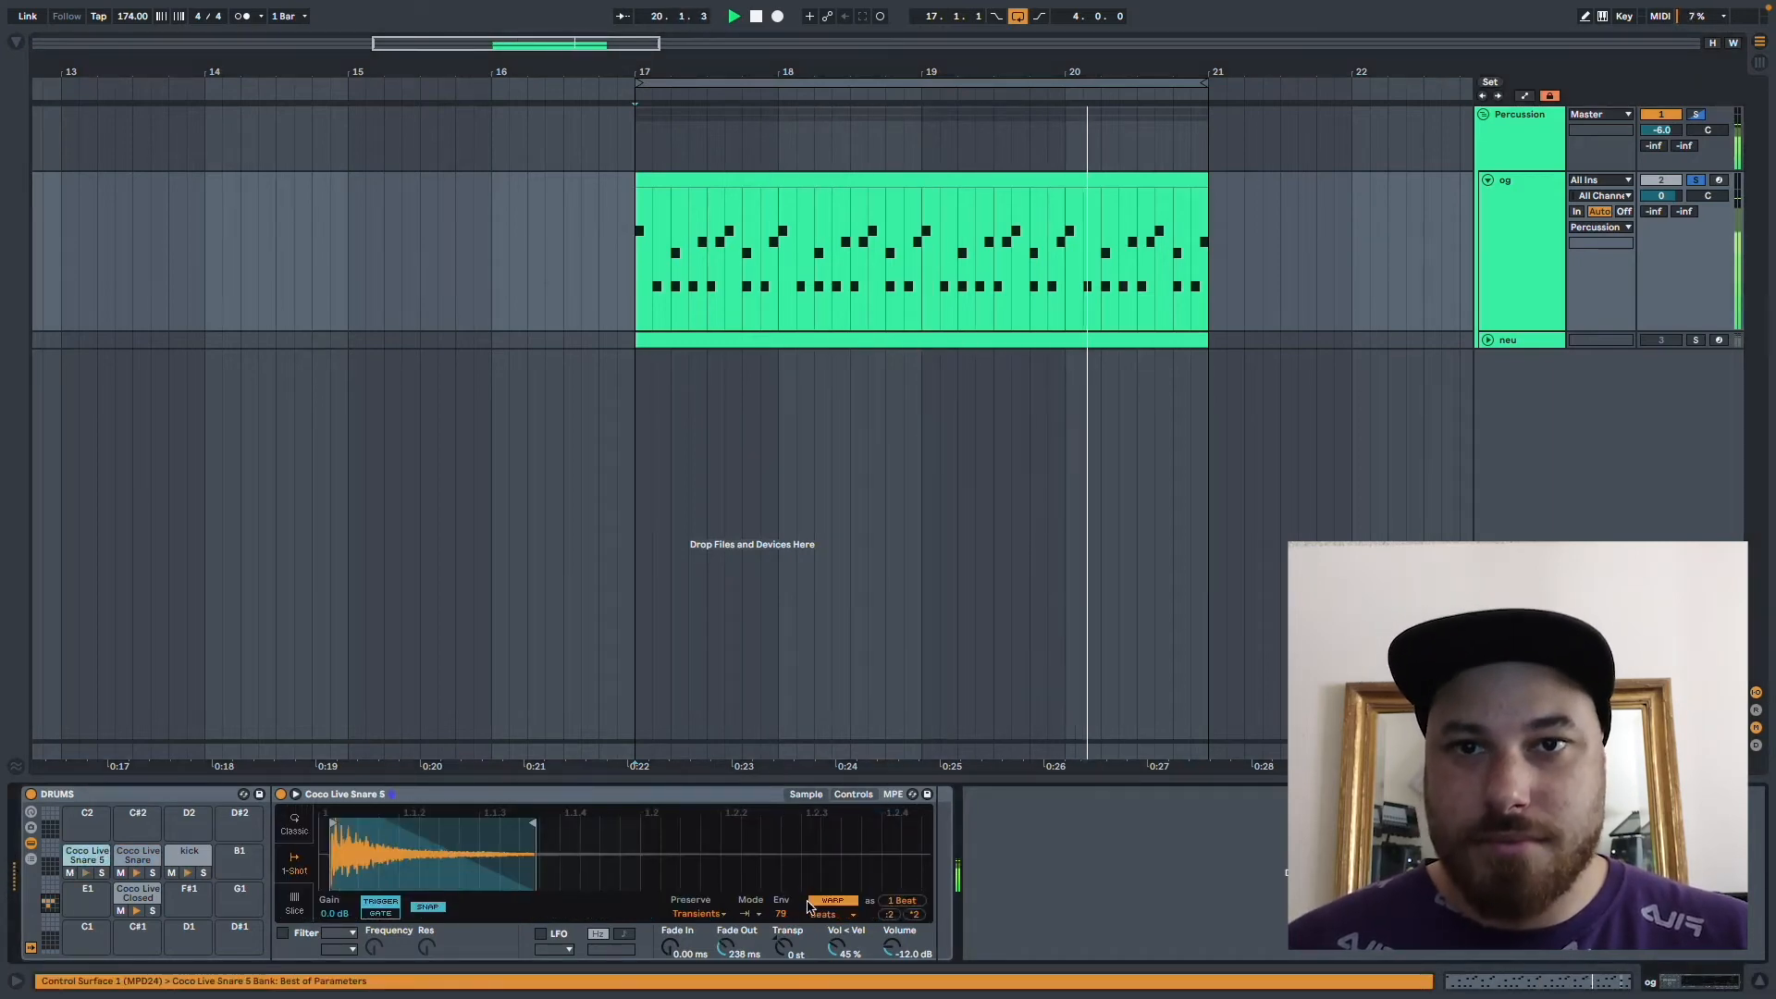
pyautogui.moveTo(781, 914); pyautogui.dragTo(781, 919)
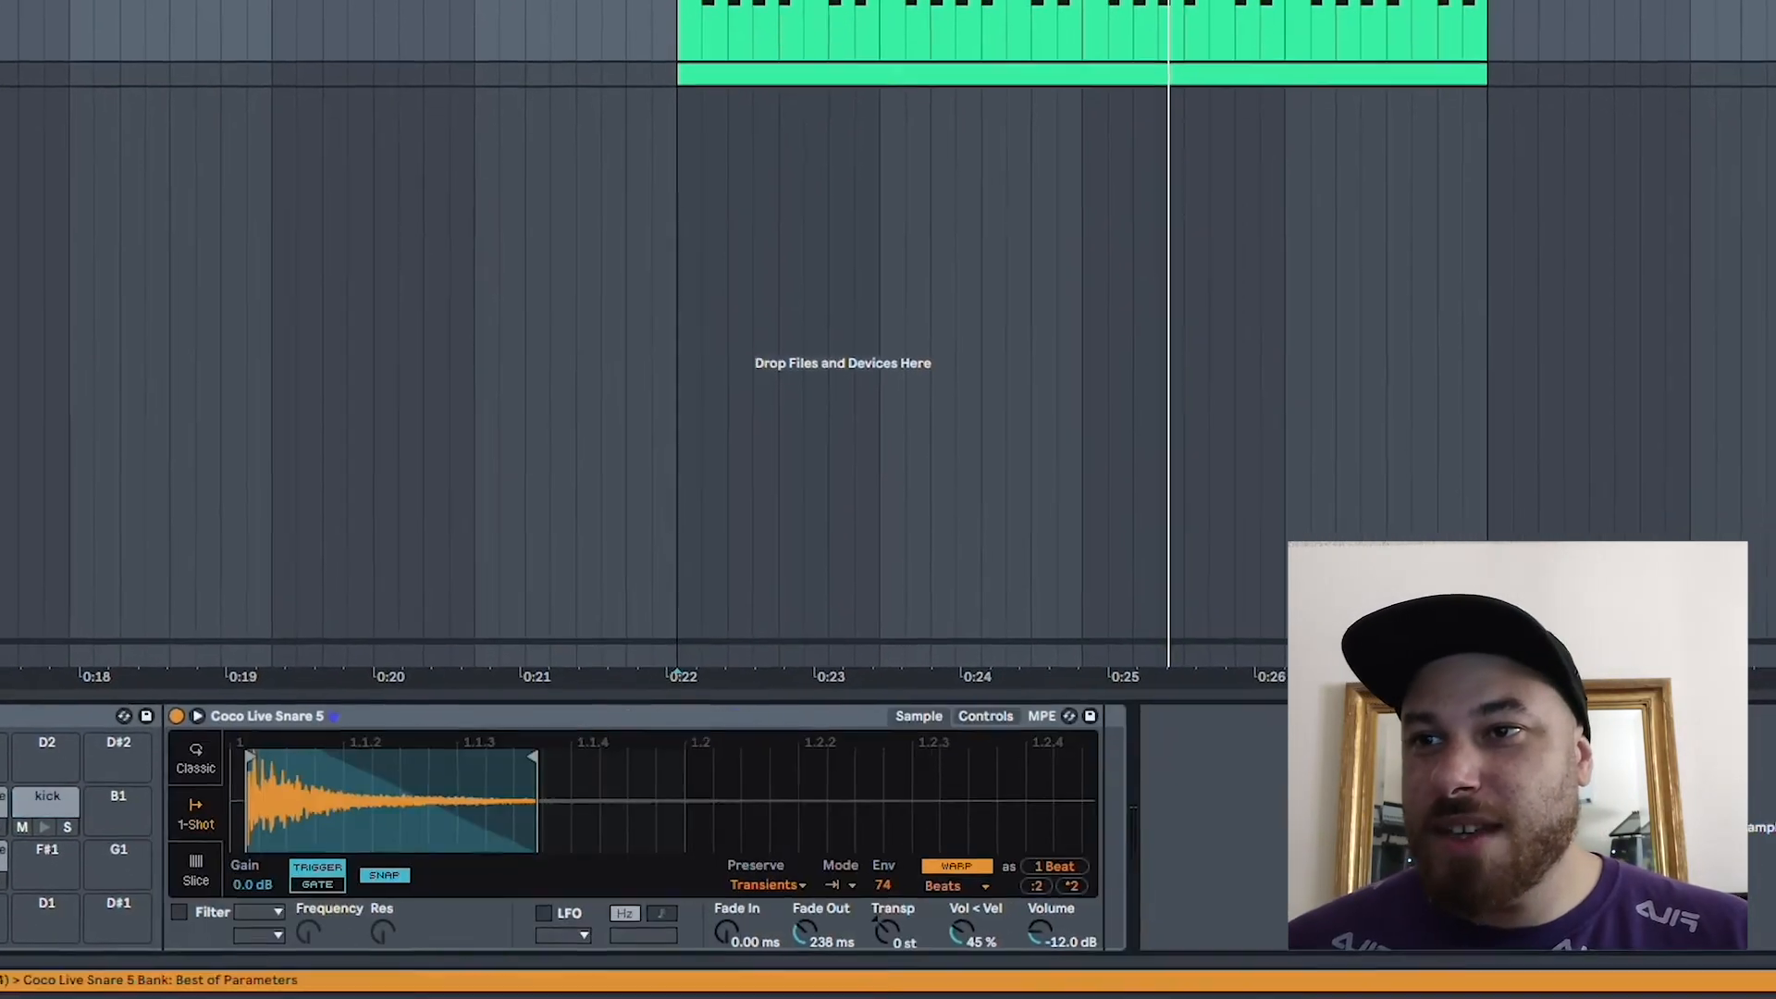
# - Enable the low-pass filter on Coco Live Snare 5 with a 2.42 kHz cutoff and 21% resonance
pyautogui.click(1099, 663)
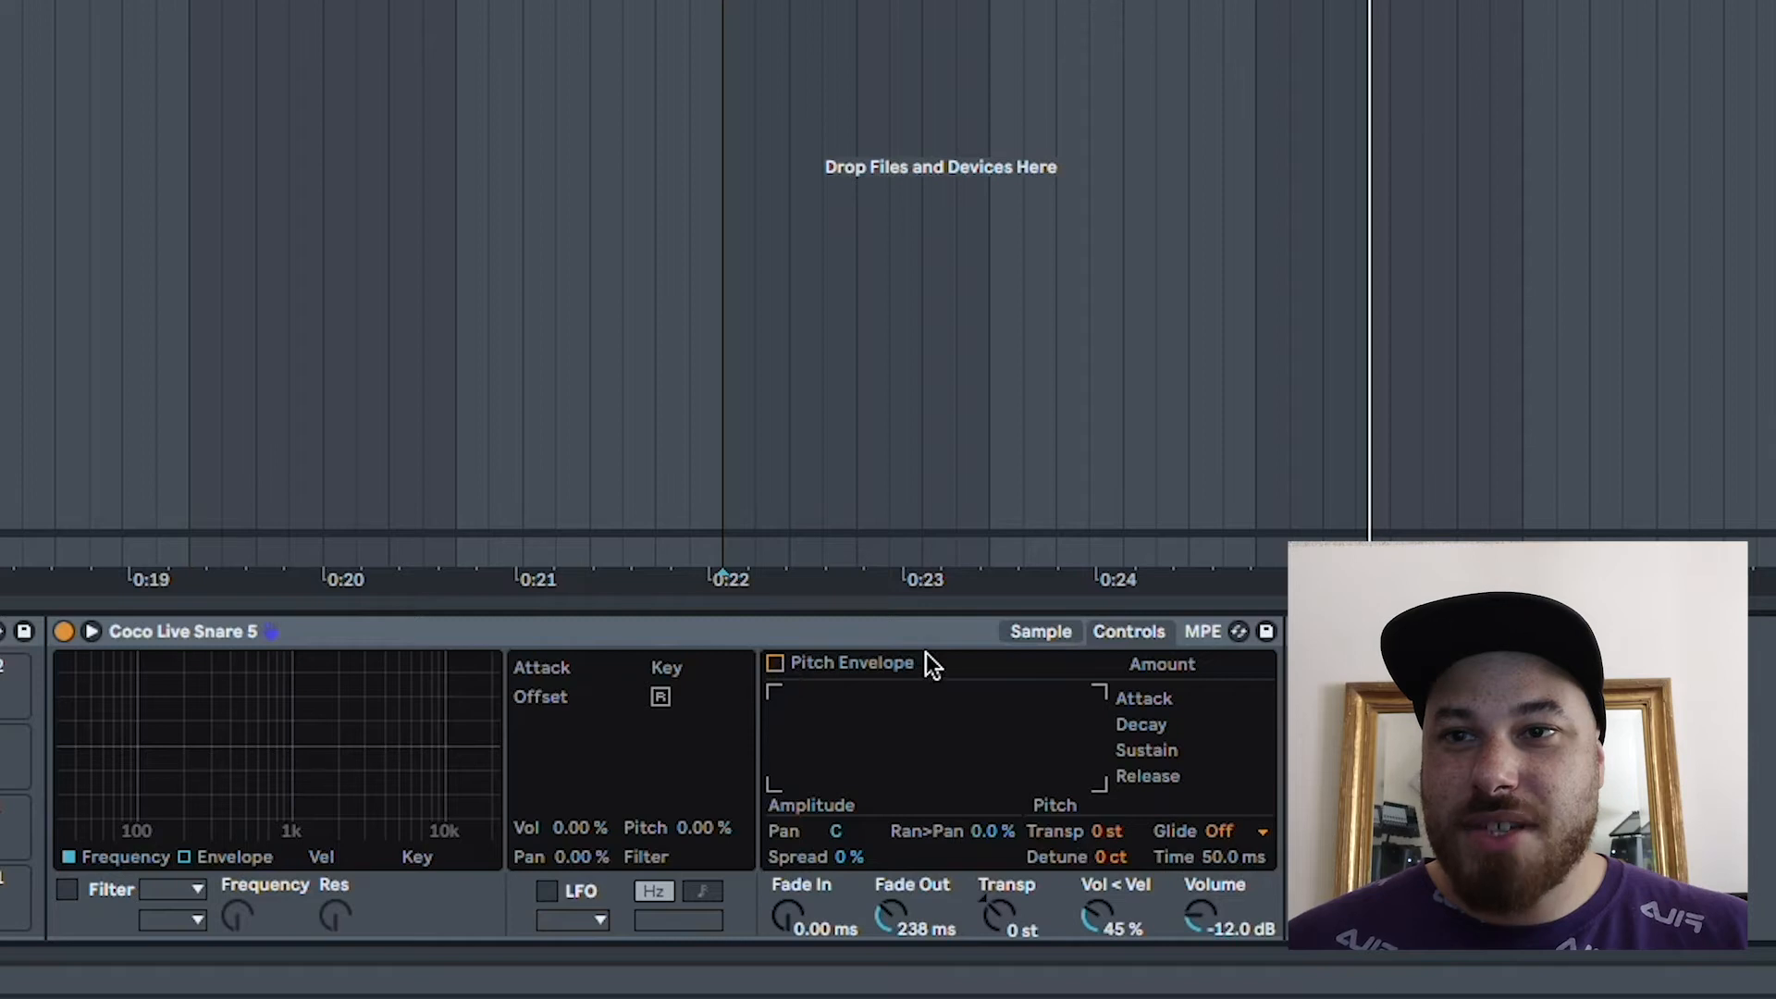
pyautogui.click(66, 891)
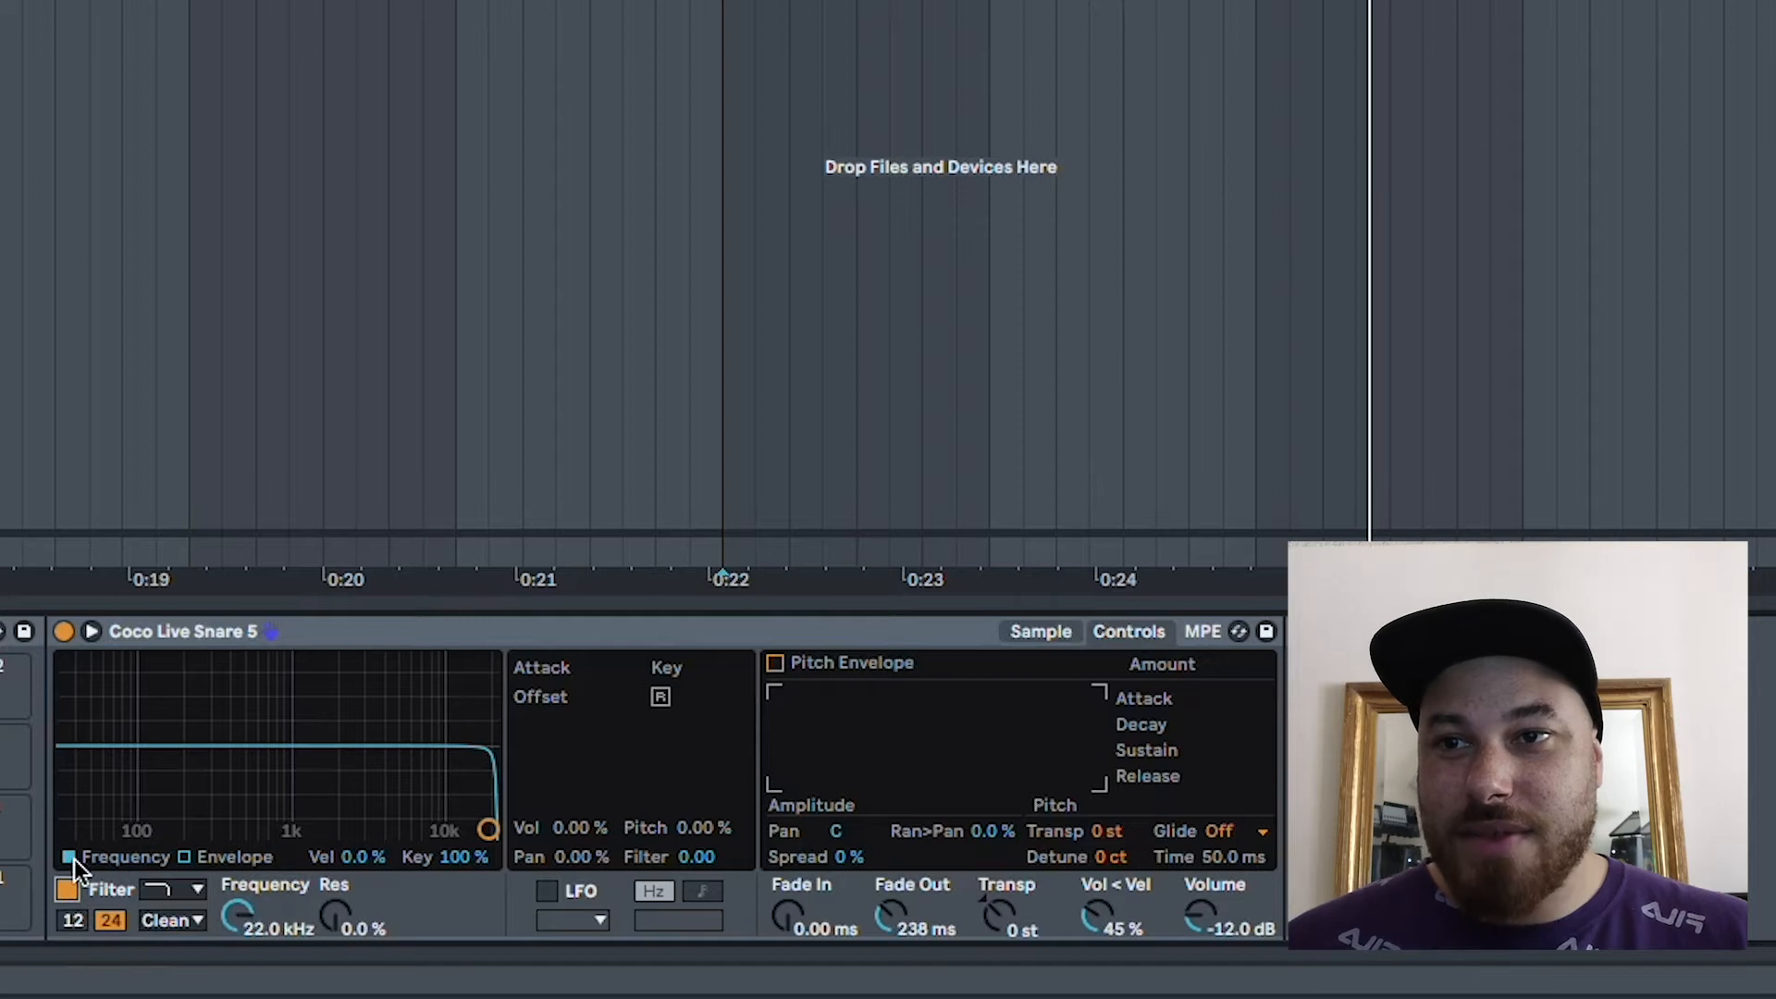
pyautogui.moveTo(239, 914); pyautogui.dragTo(239, 967)
pyautogui.moveTo(333, 830)
pyautogui.mouseDown()
pyautogui.moveTo(244, 709)
pyautogui.moveTo(333, 769)
pyautogui.moveTo(309, 820)
pyautogui.mouseUp()
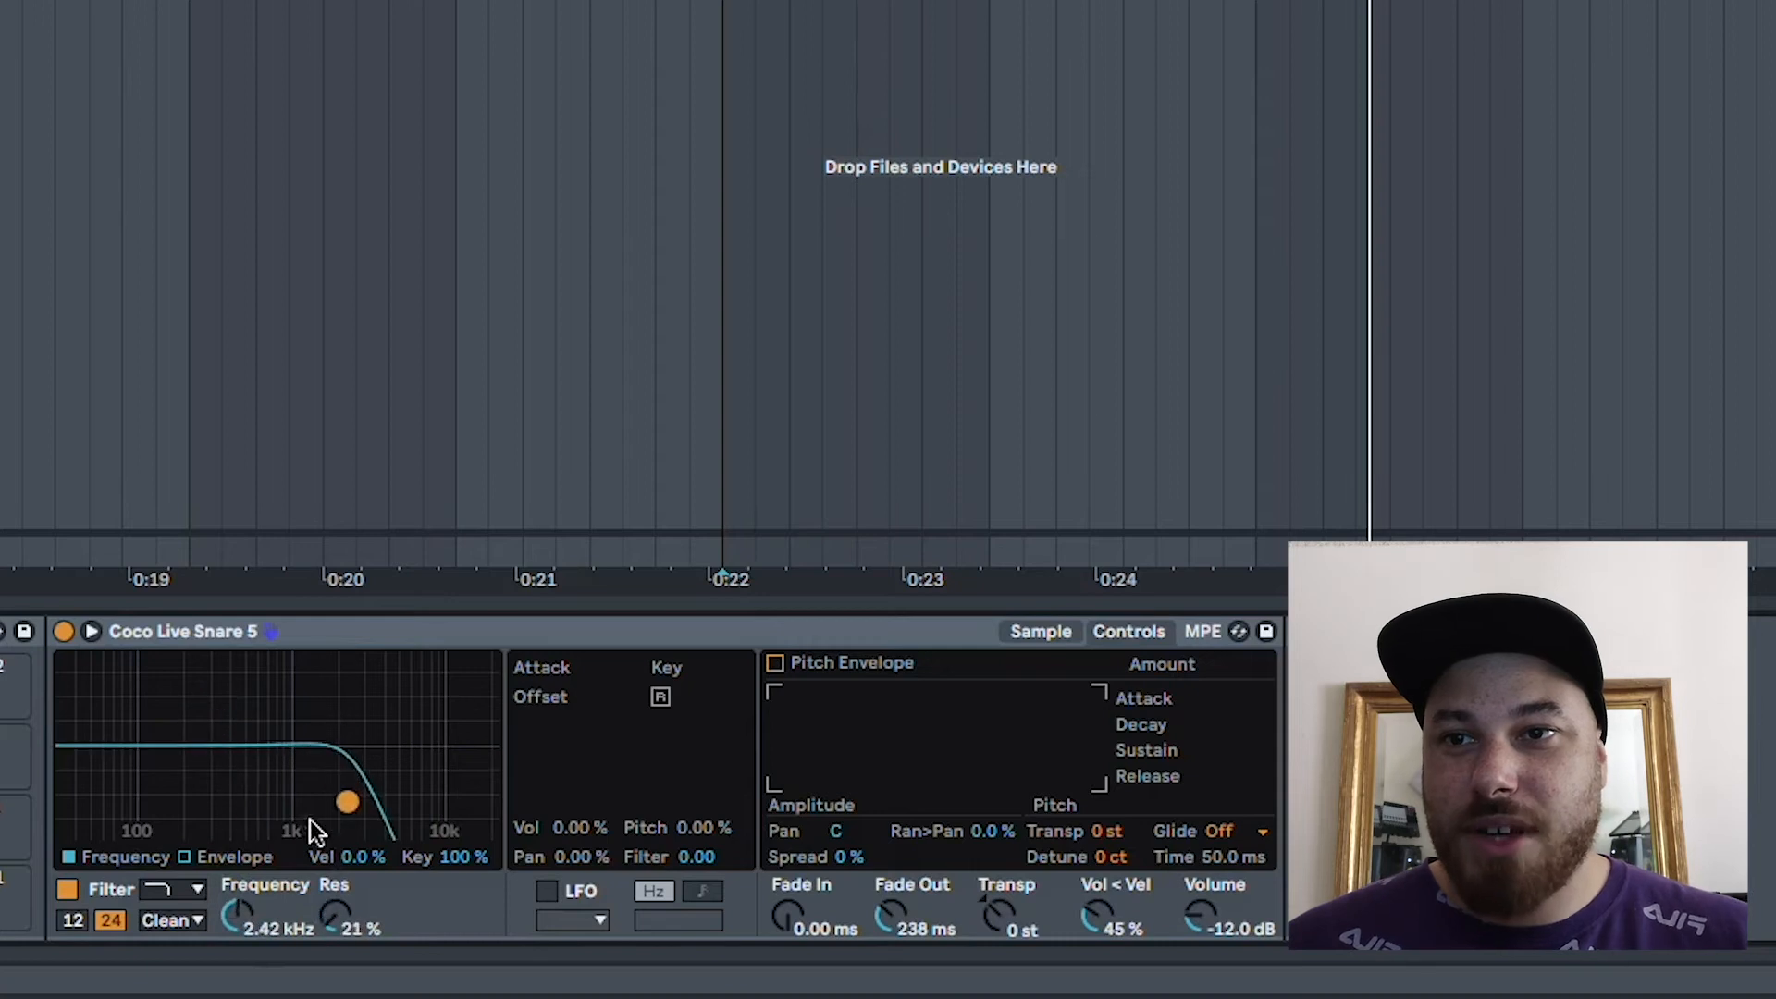
# - Enable the snare's filter envelope with an amount of 72, and compare the sound with the filter off and on
pyautogui.click(184, 858)
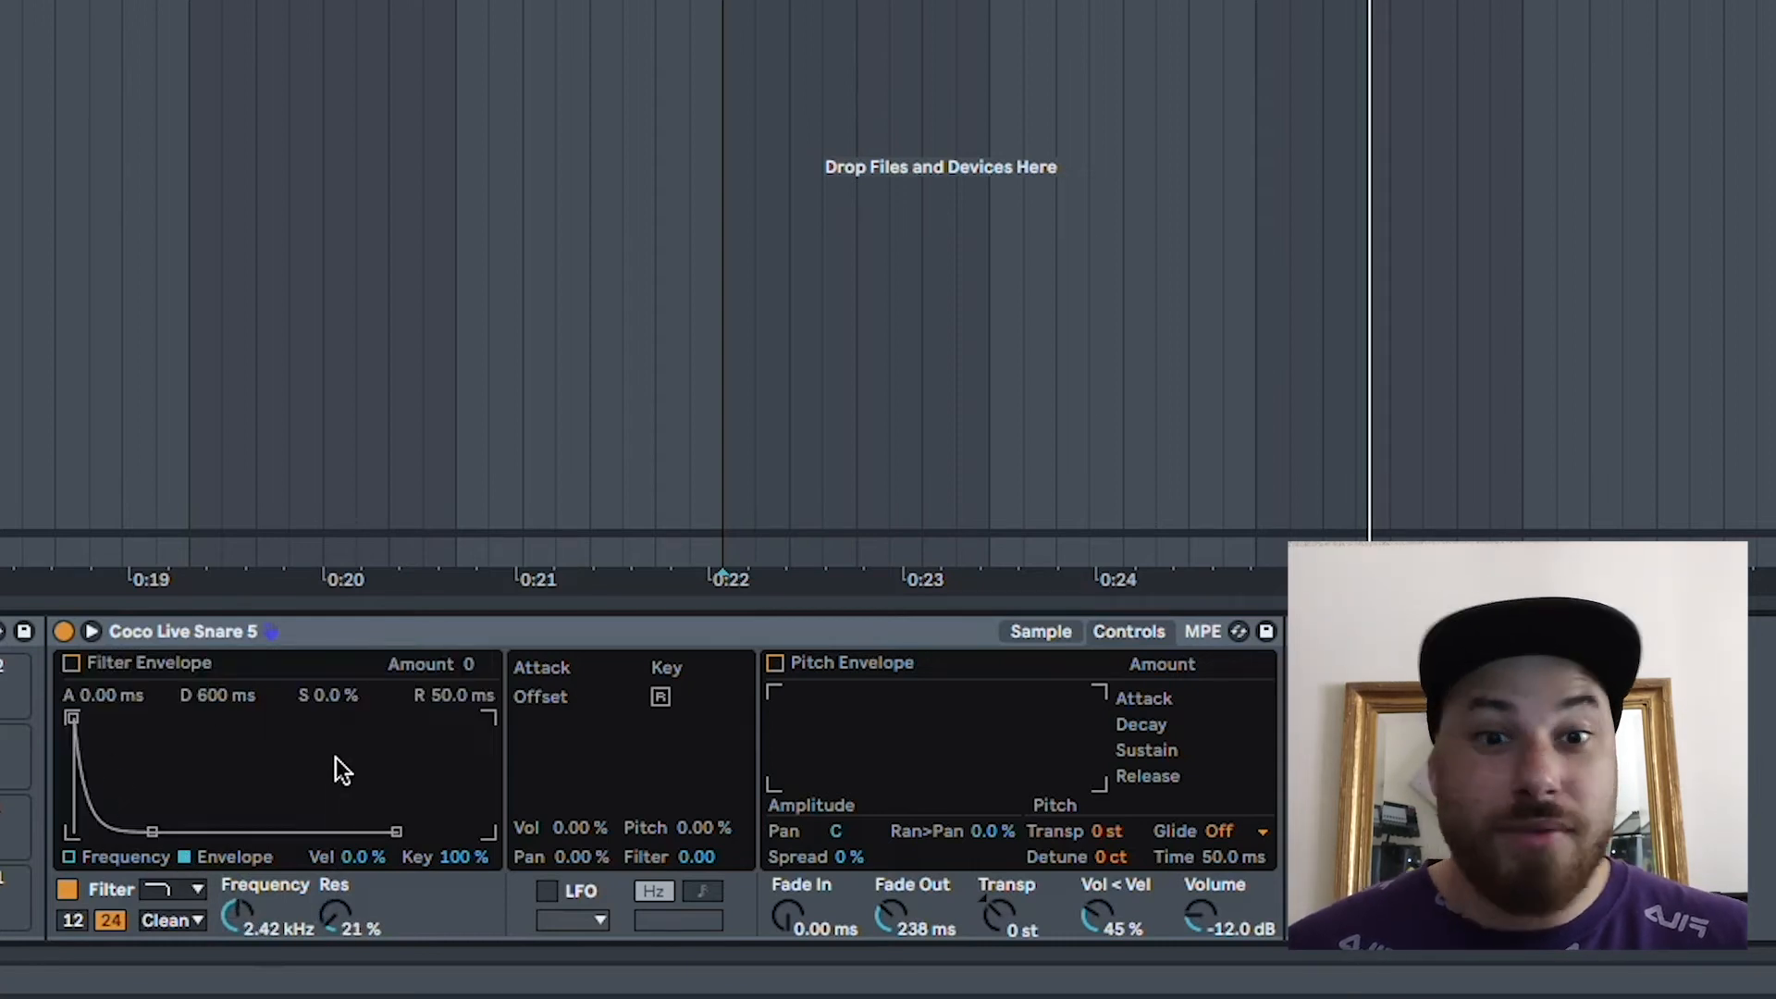
pyautogui.click(71, 664)
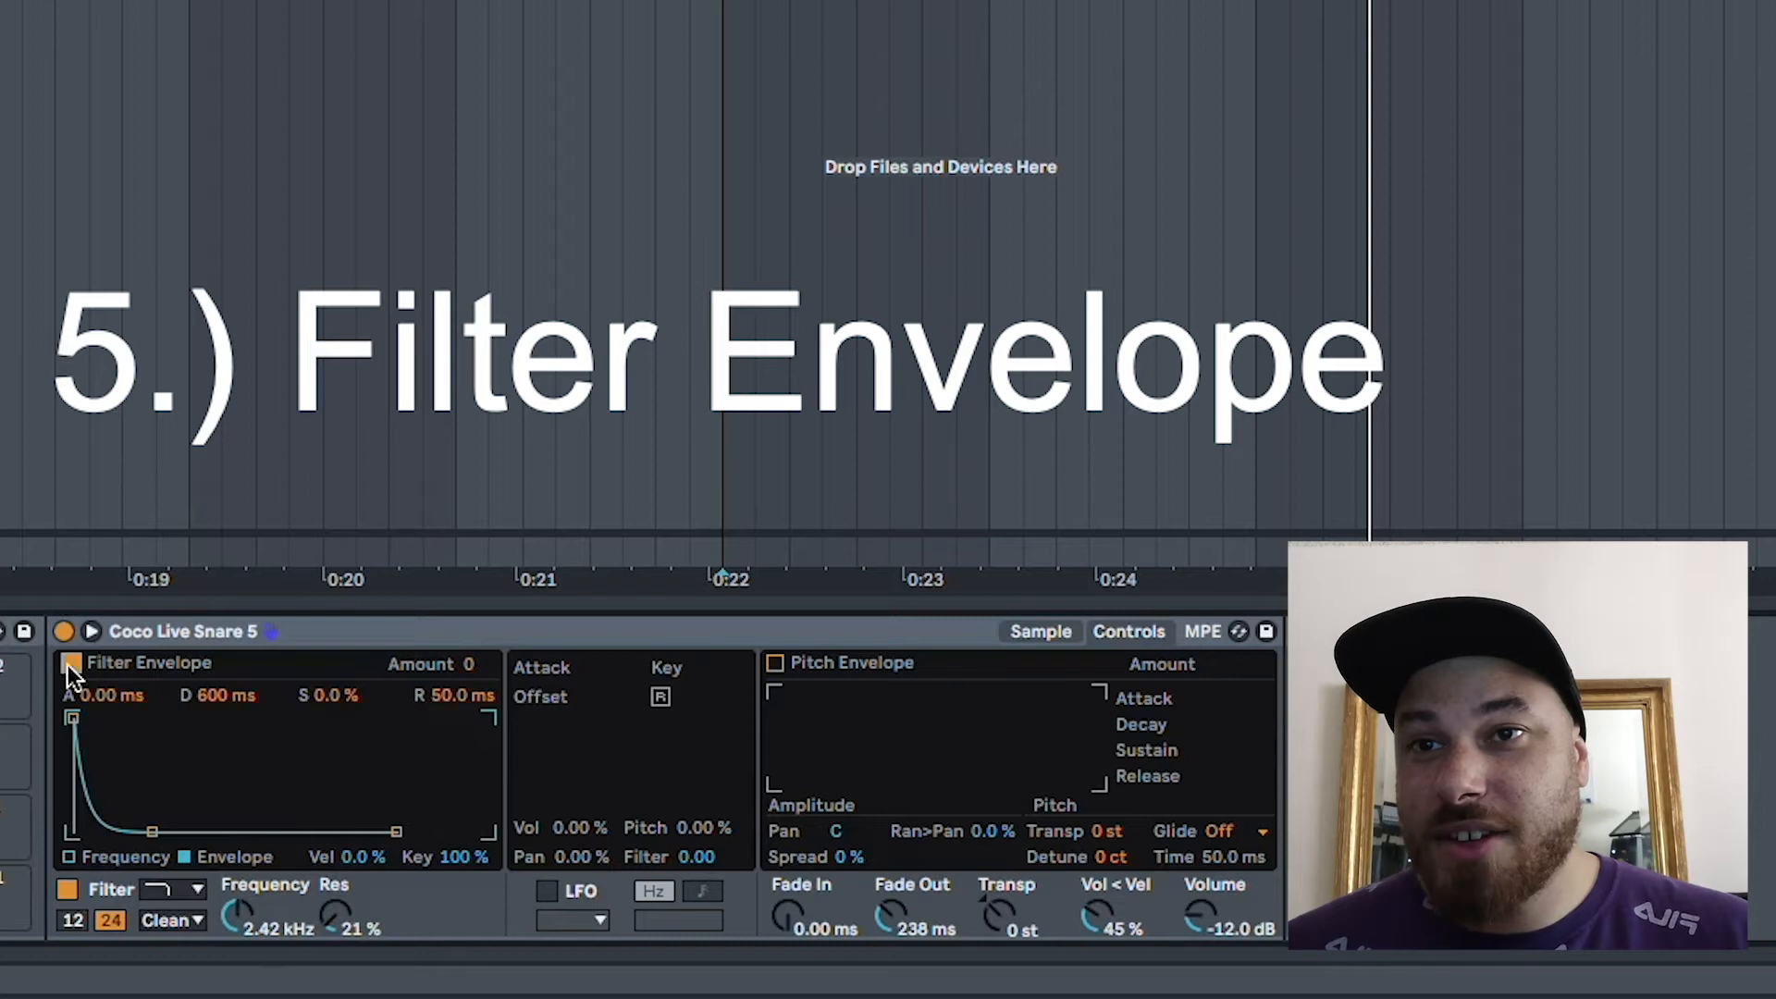
pyautogui.moveTo(468, 664); pyautogui.dragTo(468, 652)
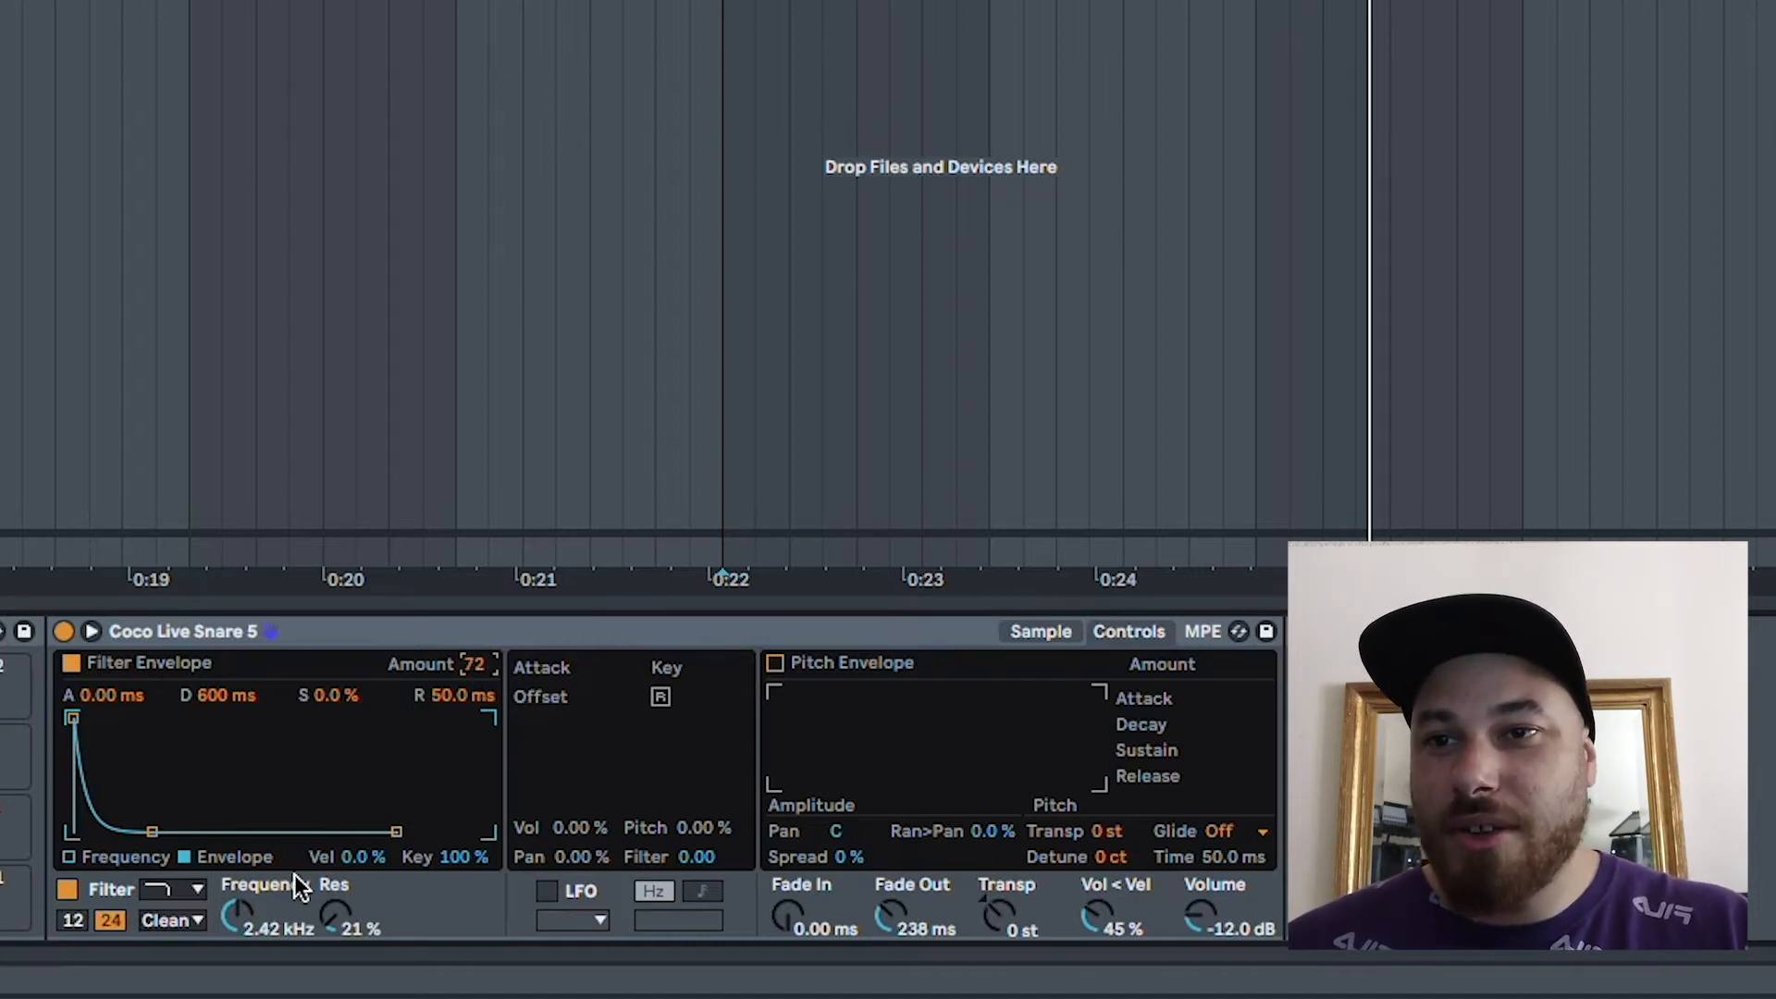
pyautogui.click(0, 775)
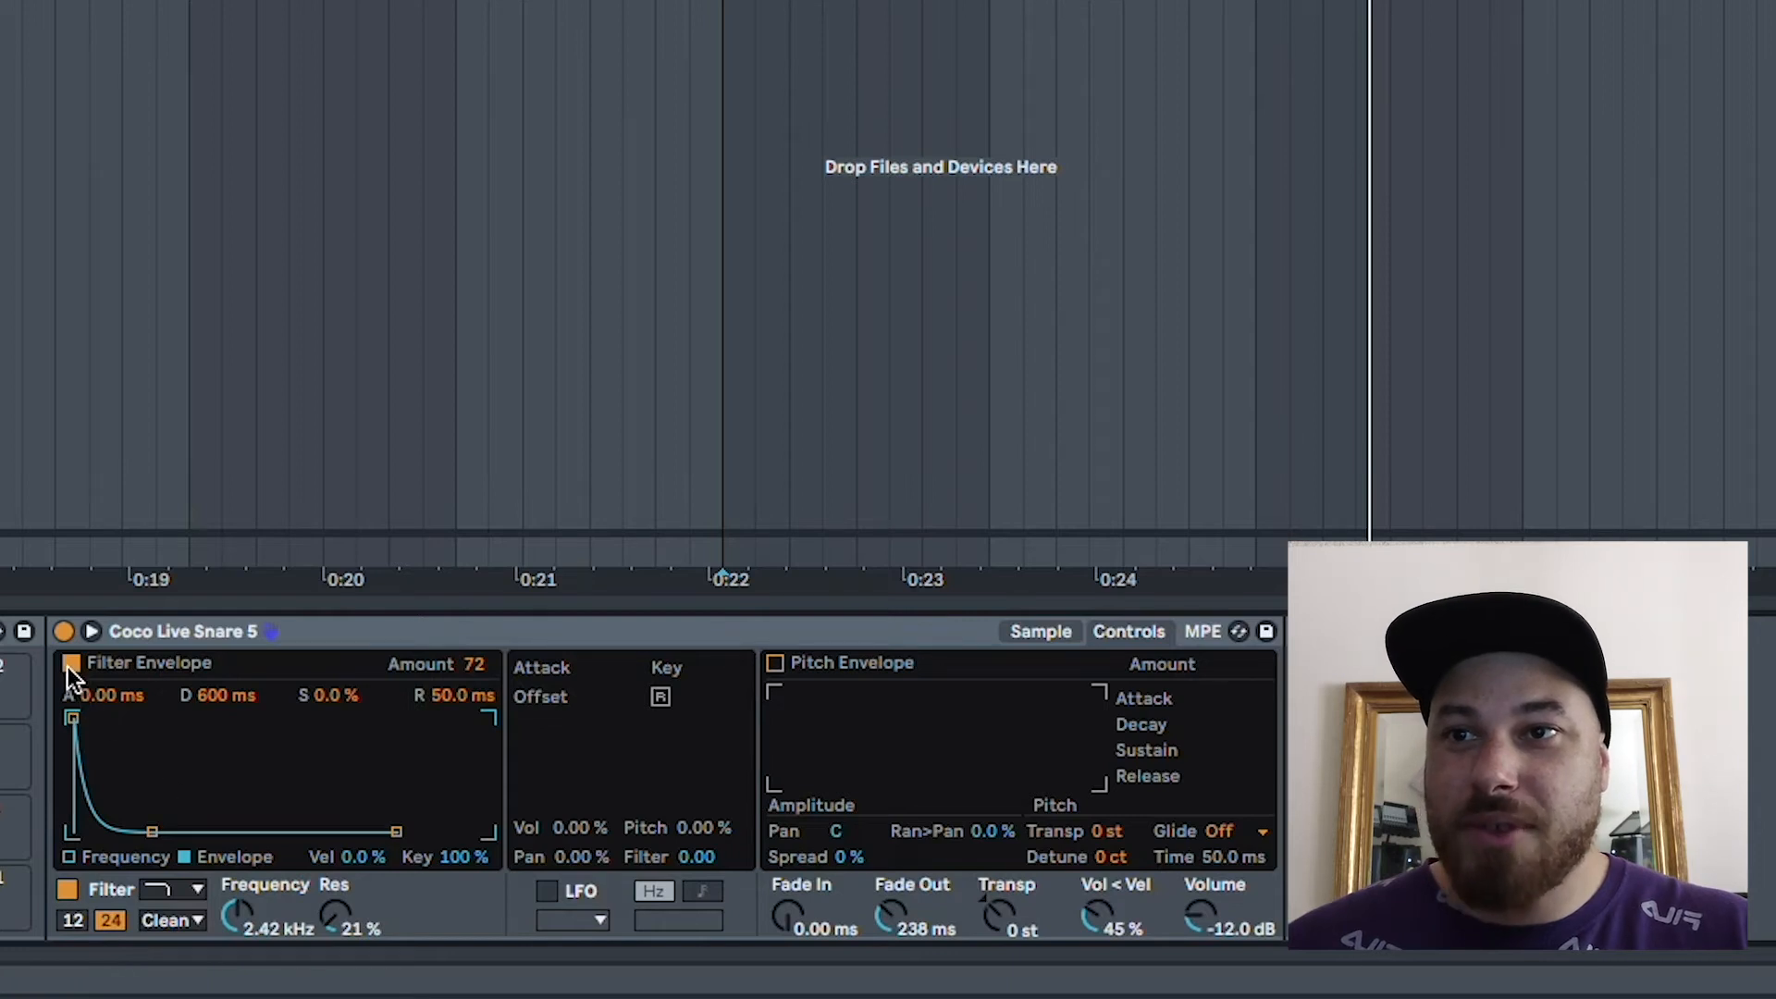
pyautogui.click(65, 891)
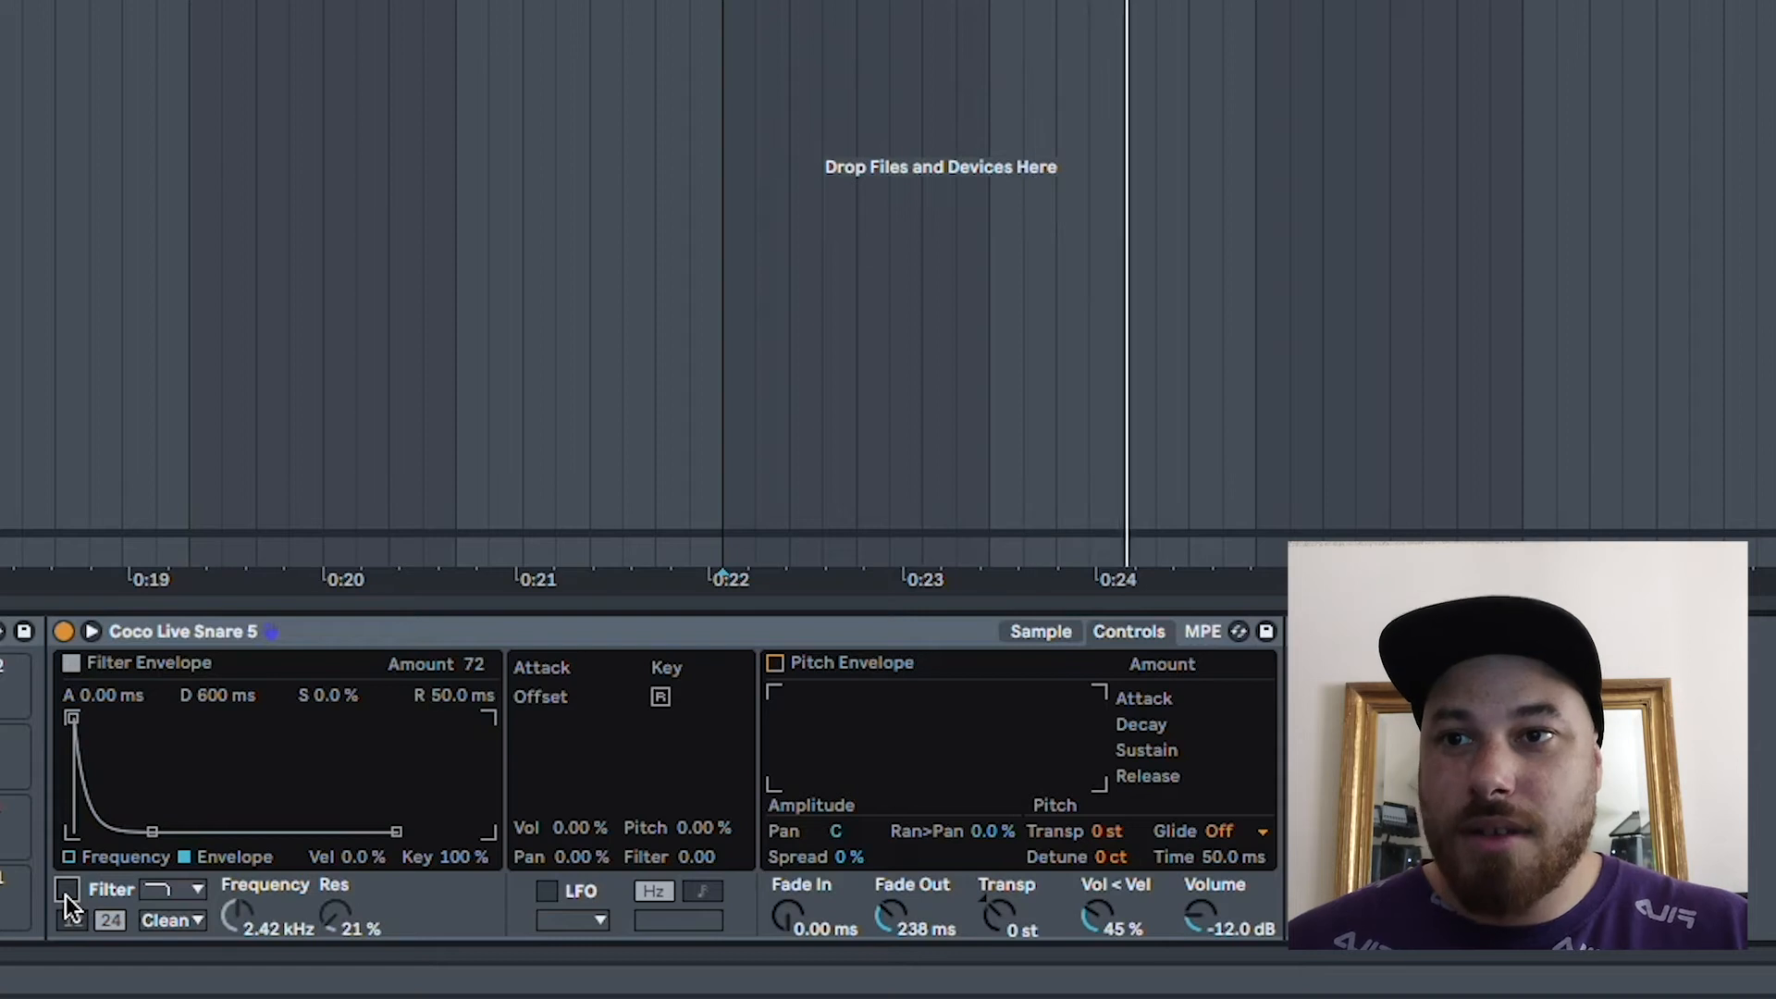
pyautogui.click(65, 891)
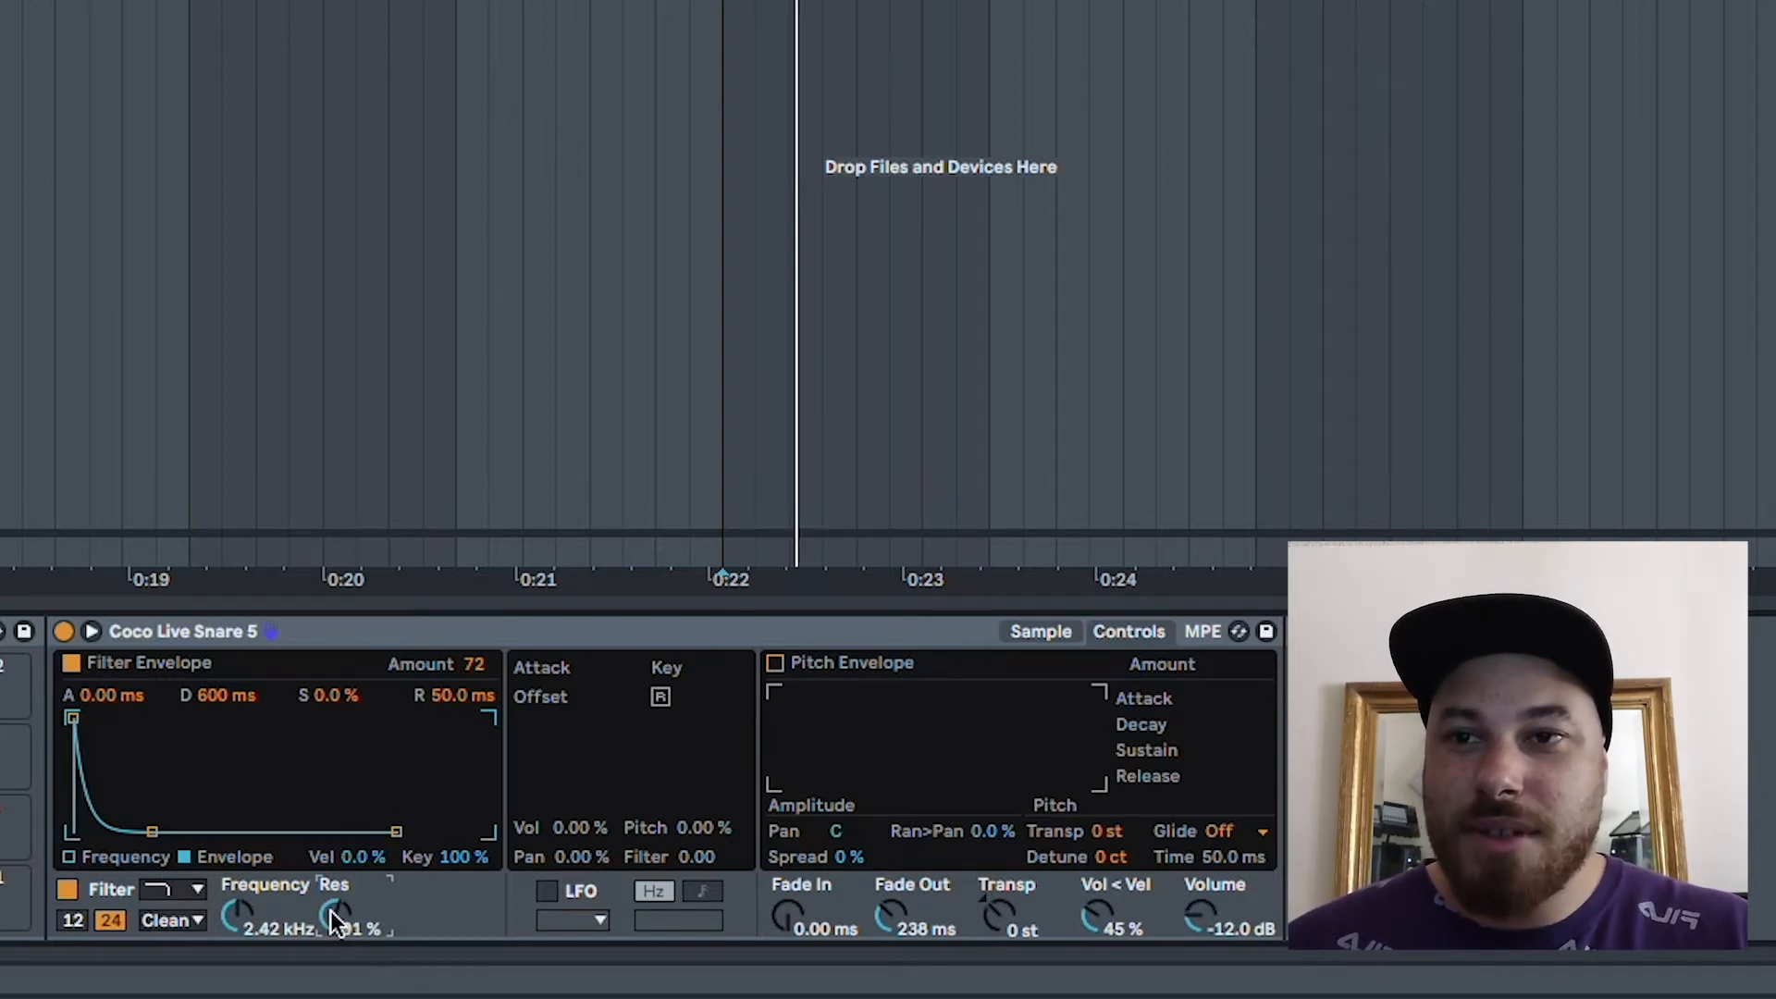
# - Set the filter resonance to 0%, the cutoff to 856 Hz, and the filter envelope to 0.11 ms attack and 67.5 ms decay
pyautogui.scroll(-2, 335, 918)
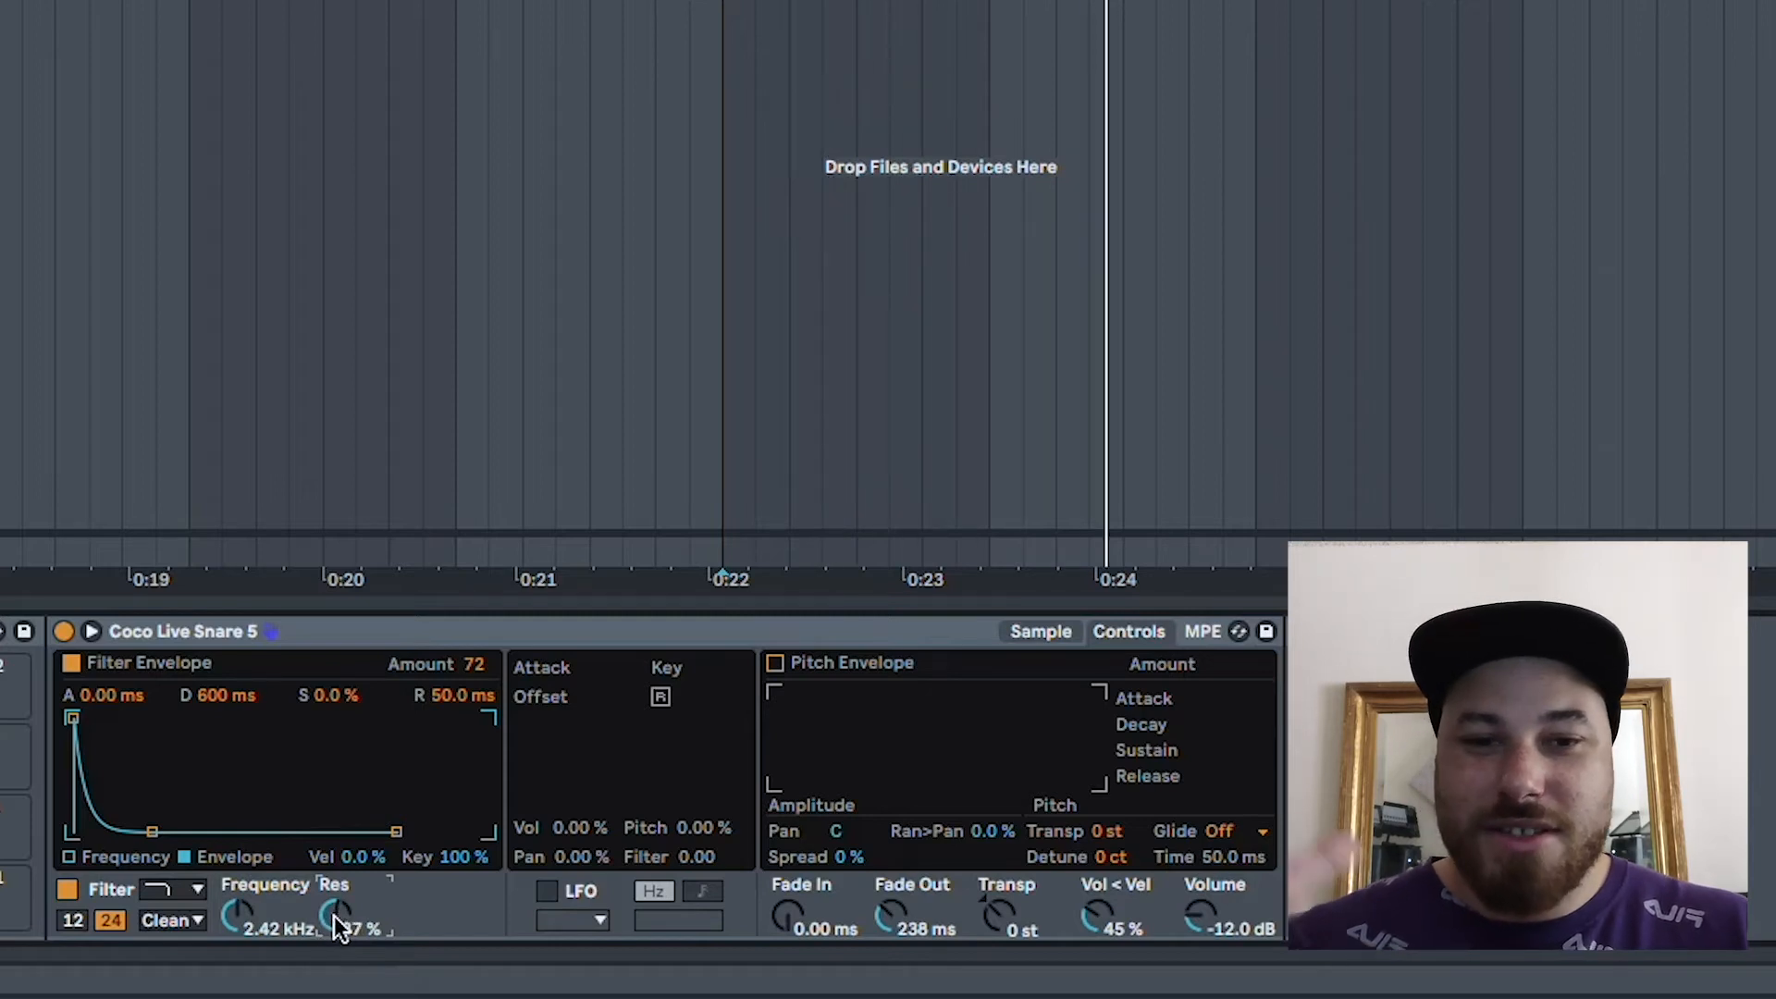
pyautogui.scroll(-4, 335, 916)
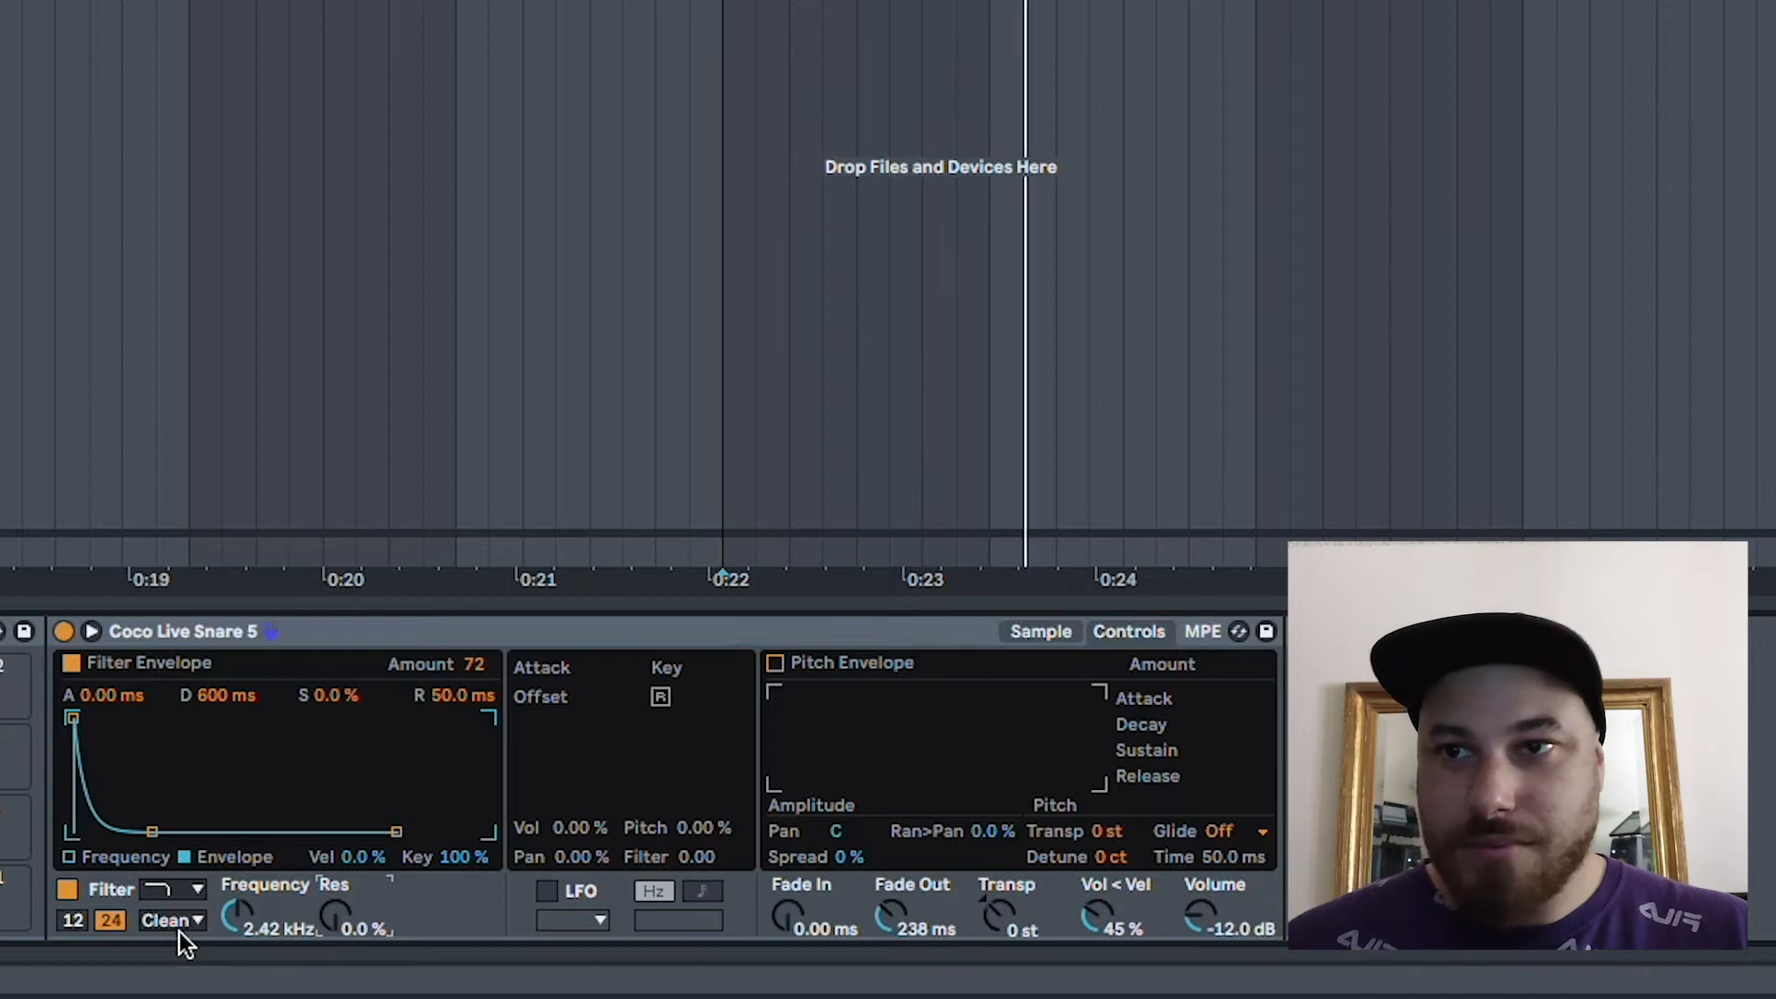
pyautogui.moveTo(254, 913); pyautogui.dragTo(254, 953)
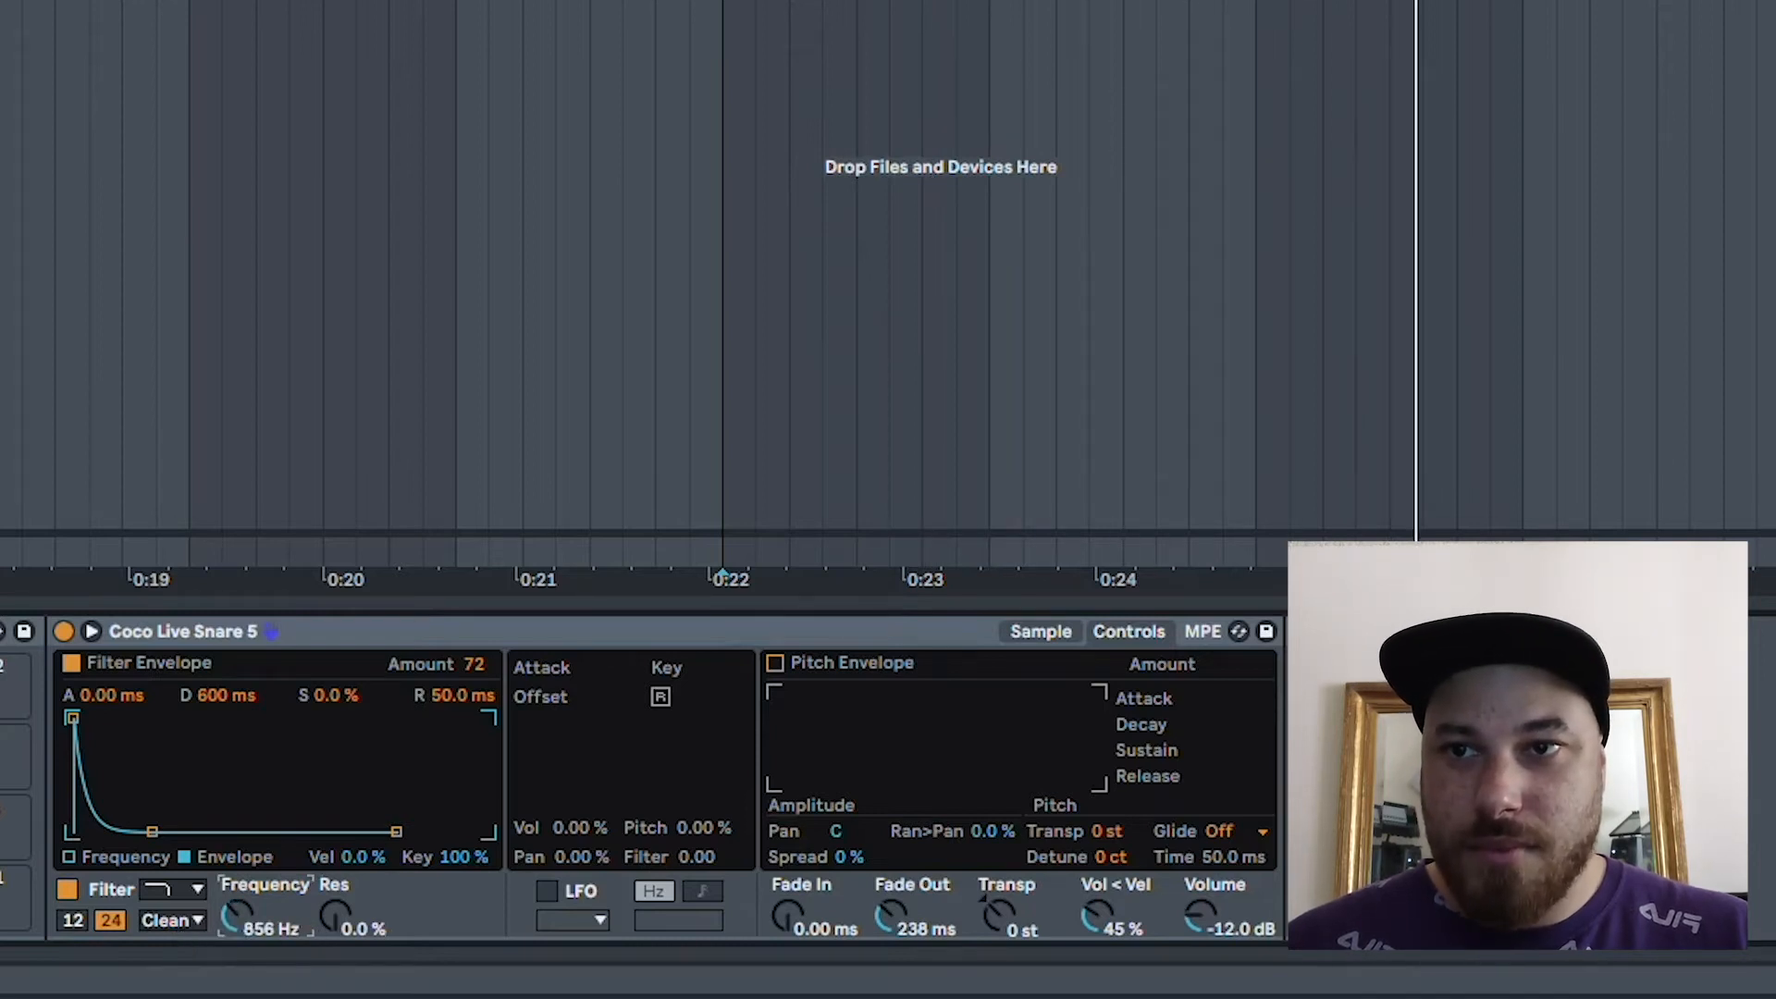
pyautogui.moveTo(207, 696); pyautogui.dragTo(222, 732)
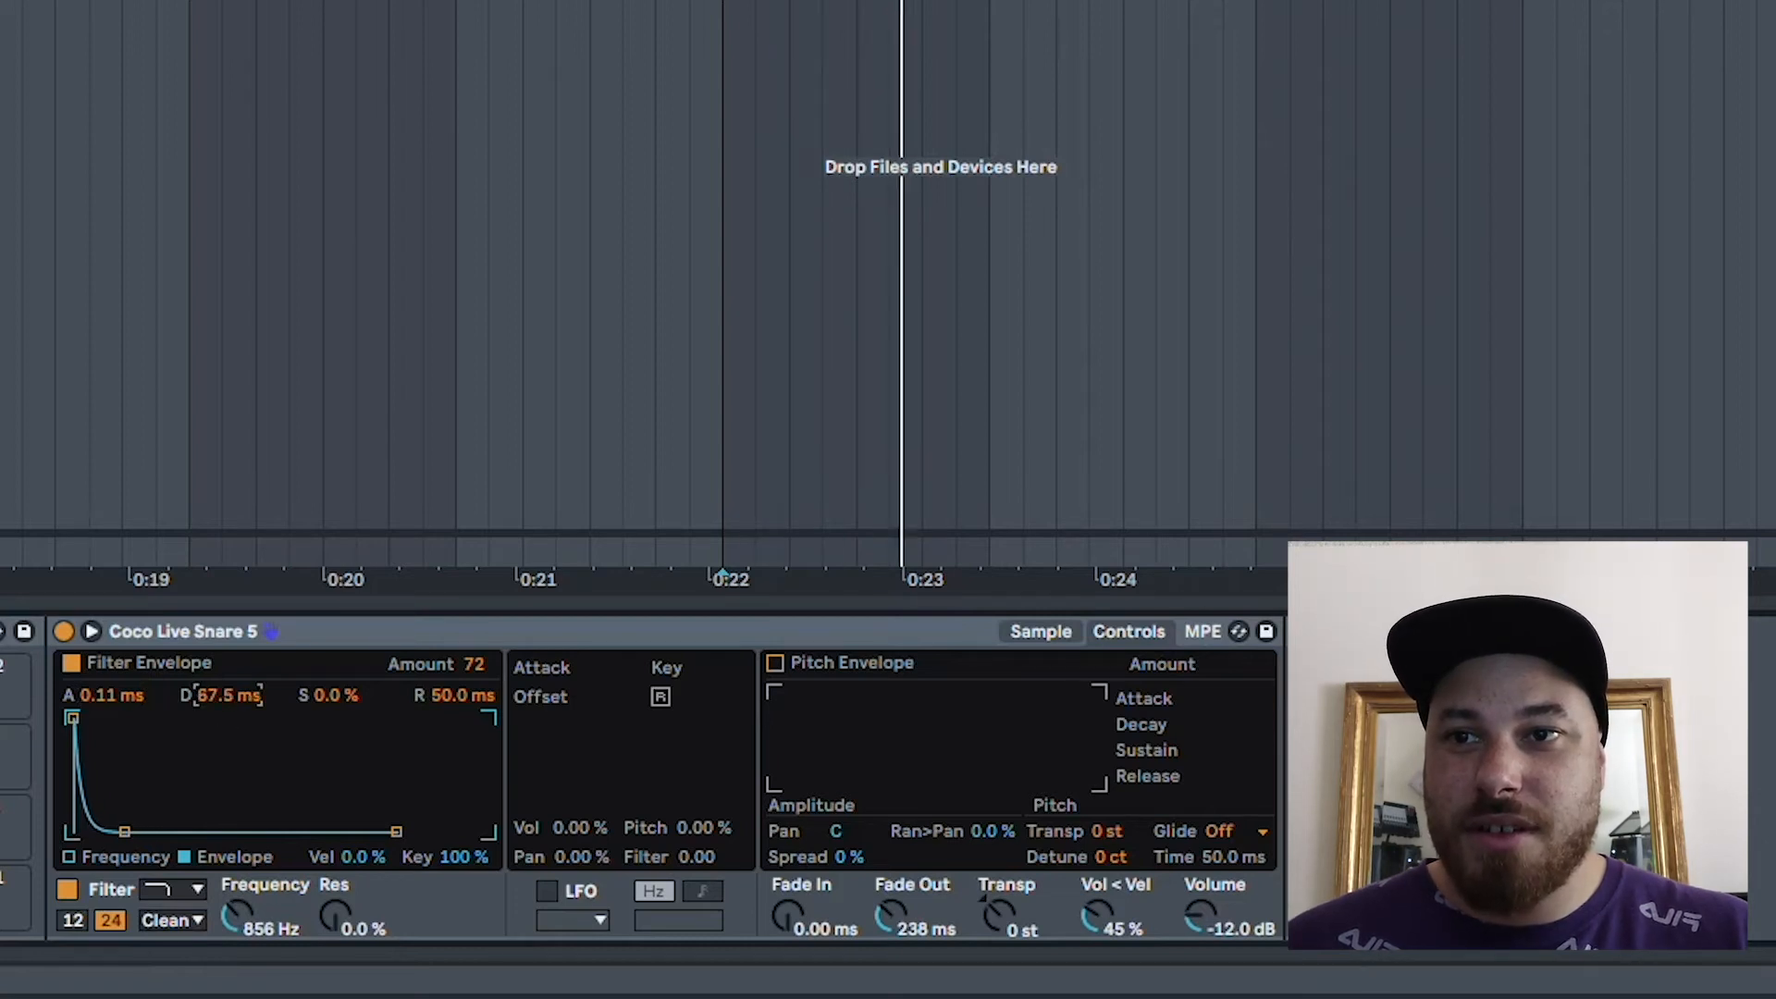
# - Compare the 12 and 24 filter slopes on the frequency curve and set the snare's filter to 12
pyautogui.click(87, 923)
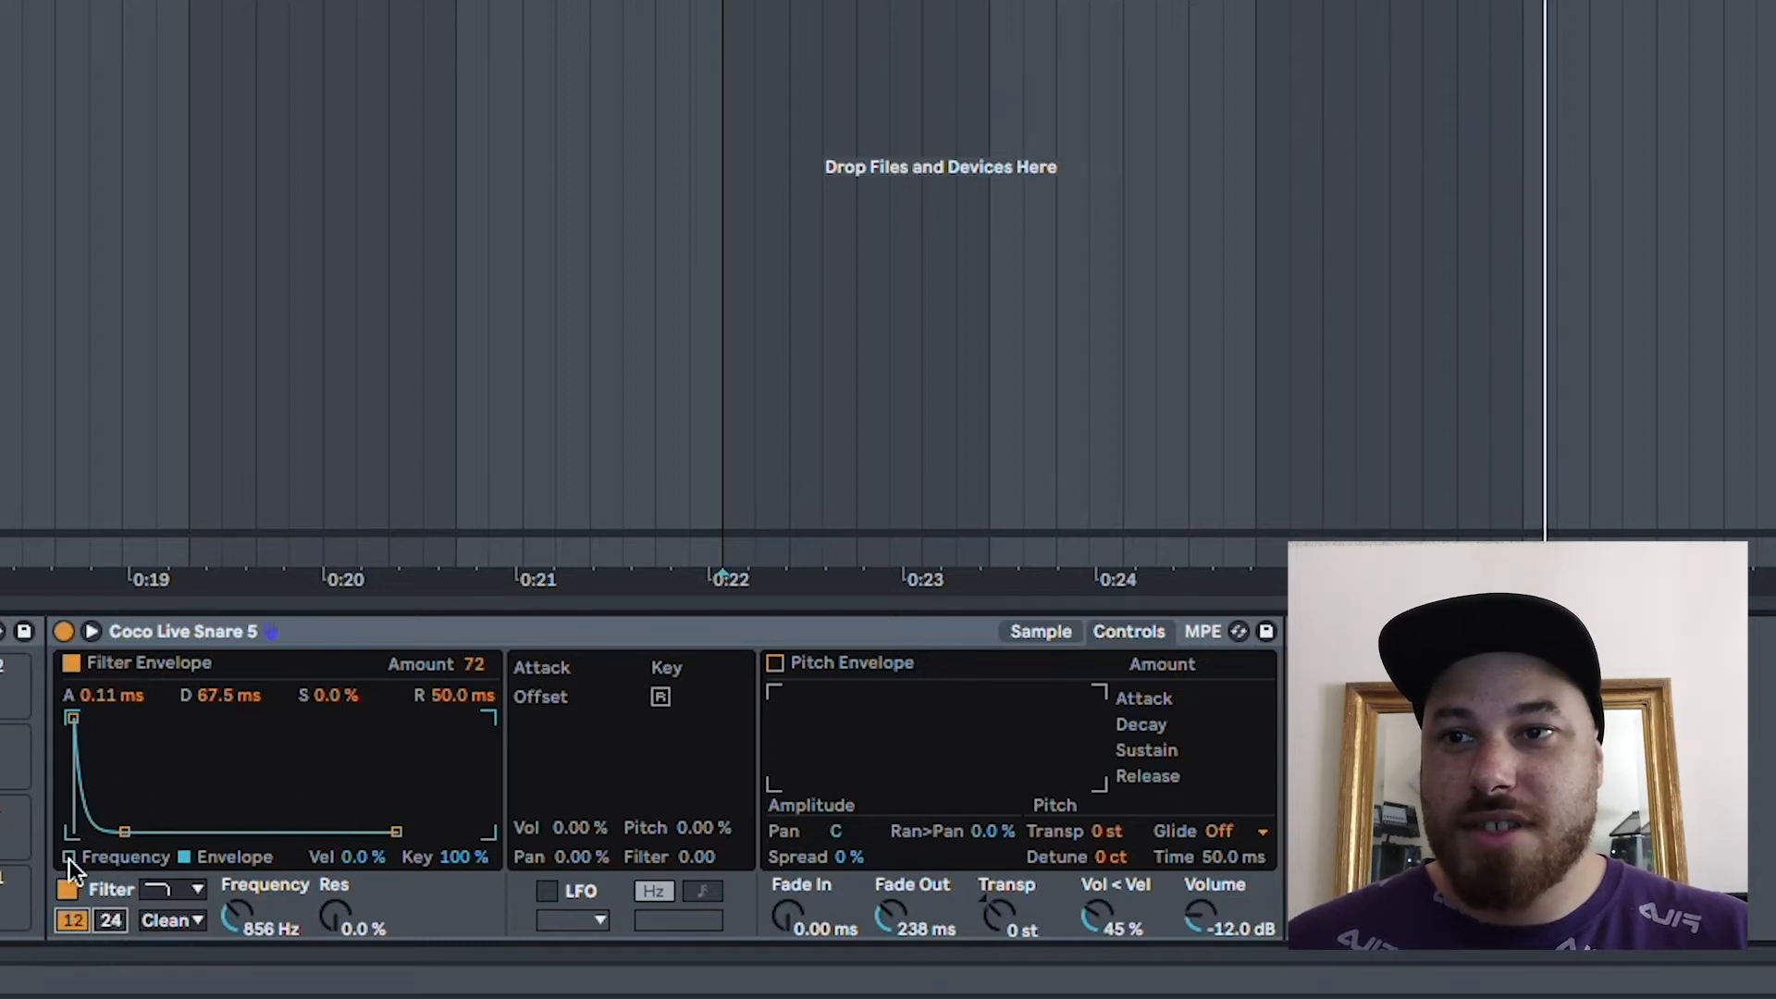
pyautogui.click(70, 858)
pyautogui.click(107, 922)
pyautogui.click(81, 920)
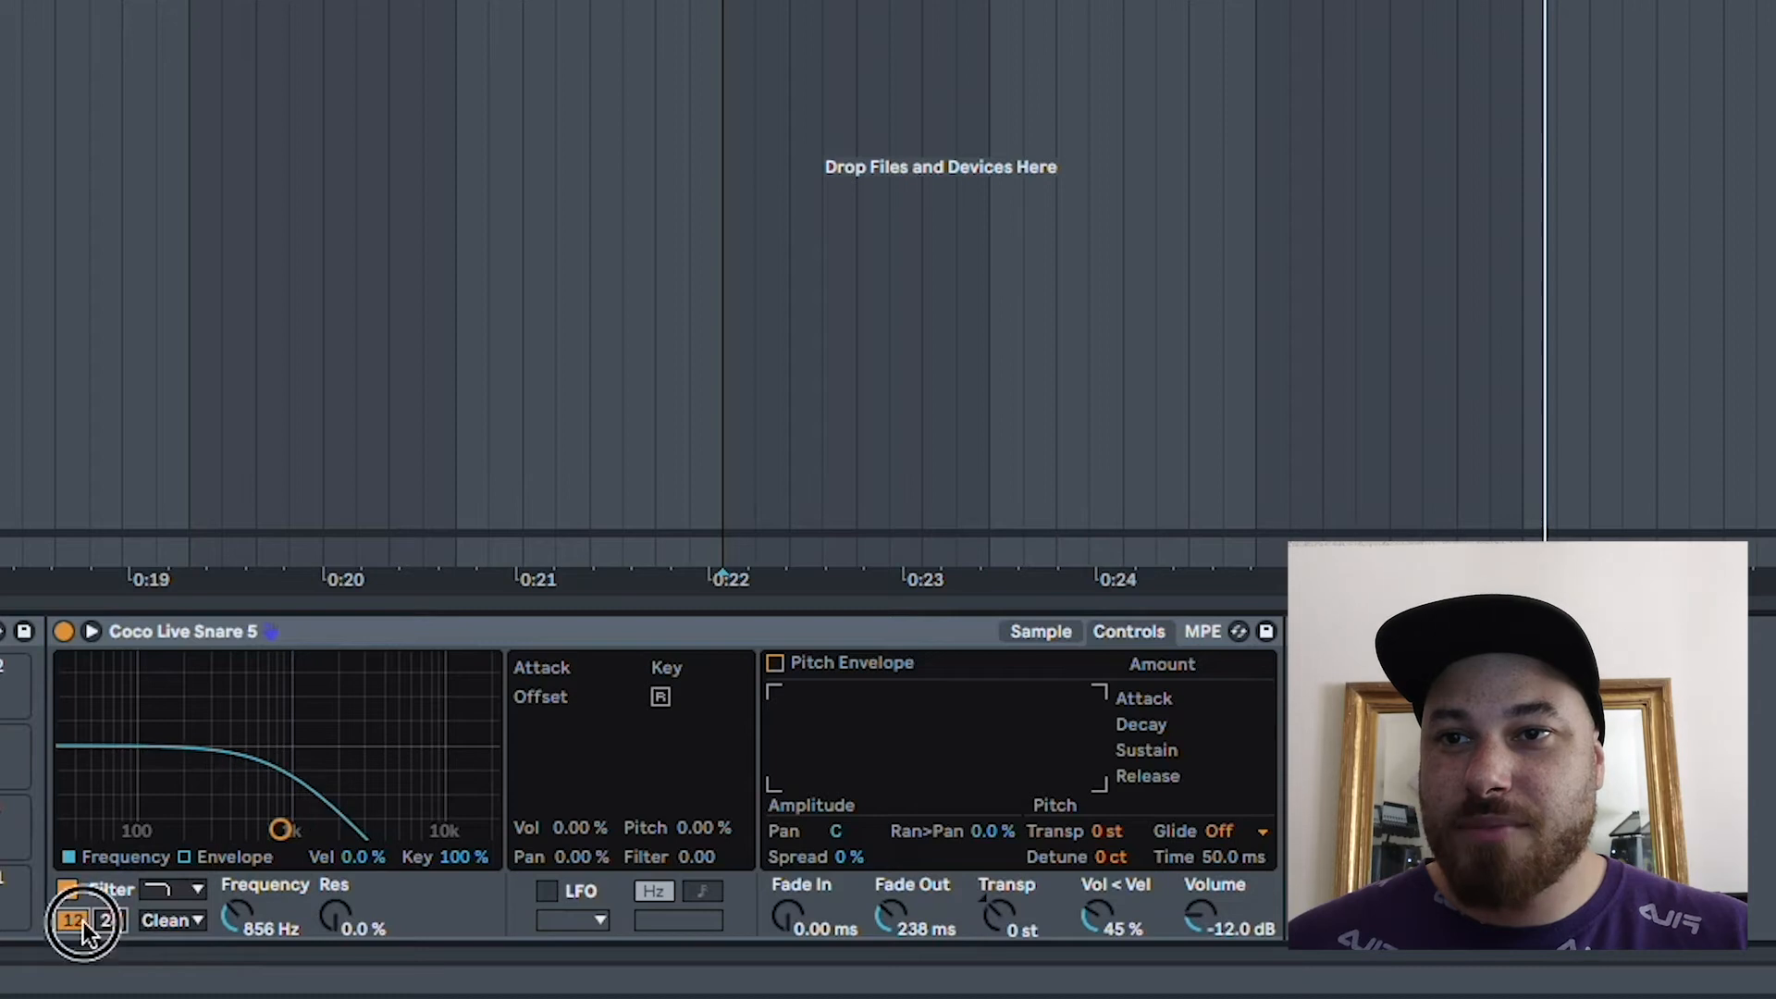
pyautogui.click(109, 917)
pyautogui.click(74, 919)
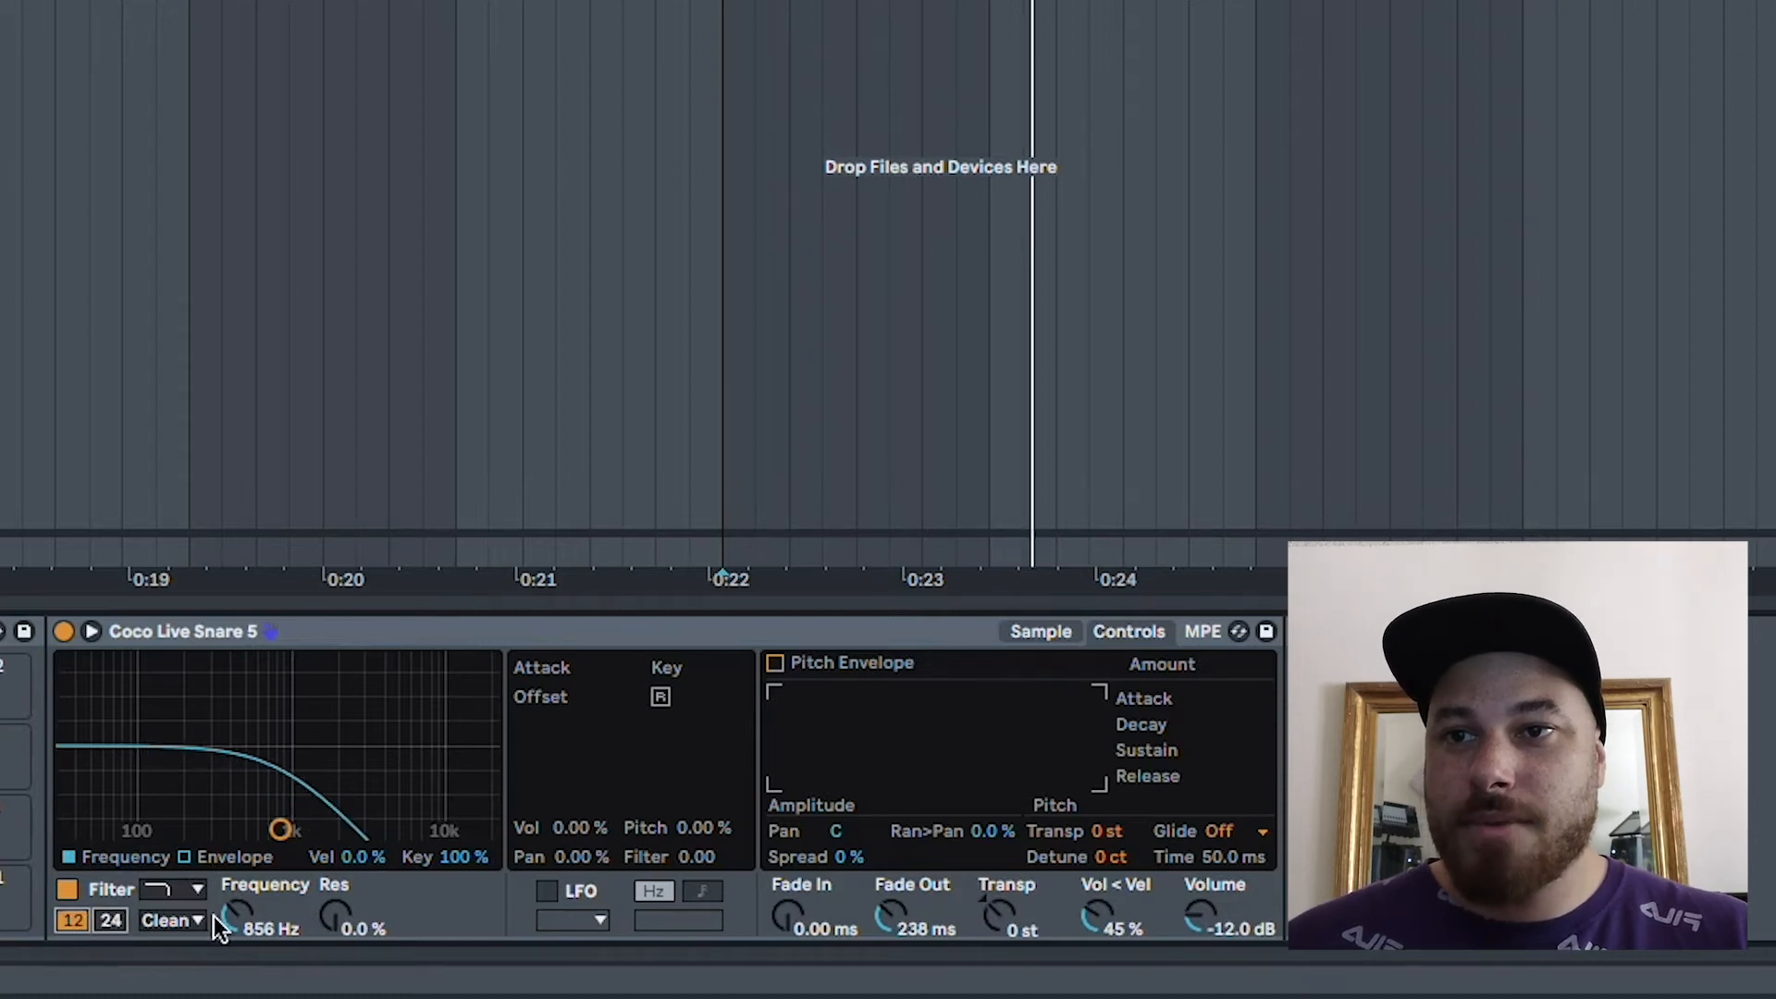
# - Set the filter resonance to 13%, the cutoff to 696 Hz, and the filter envelope decay to 40.3 ms
pyautogui.moveTo(227, 916)
pyautogui.mouseDown()
pyautogui.moveTo(226, 957)
pyautogui.moveTo(236, 851)
pyautogui.moveTo(236, 902)
pyautogui.mouseUp()
pyautogui.moveTo(283, 844); pyautogui.dragTo(271, 812)
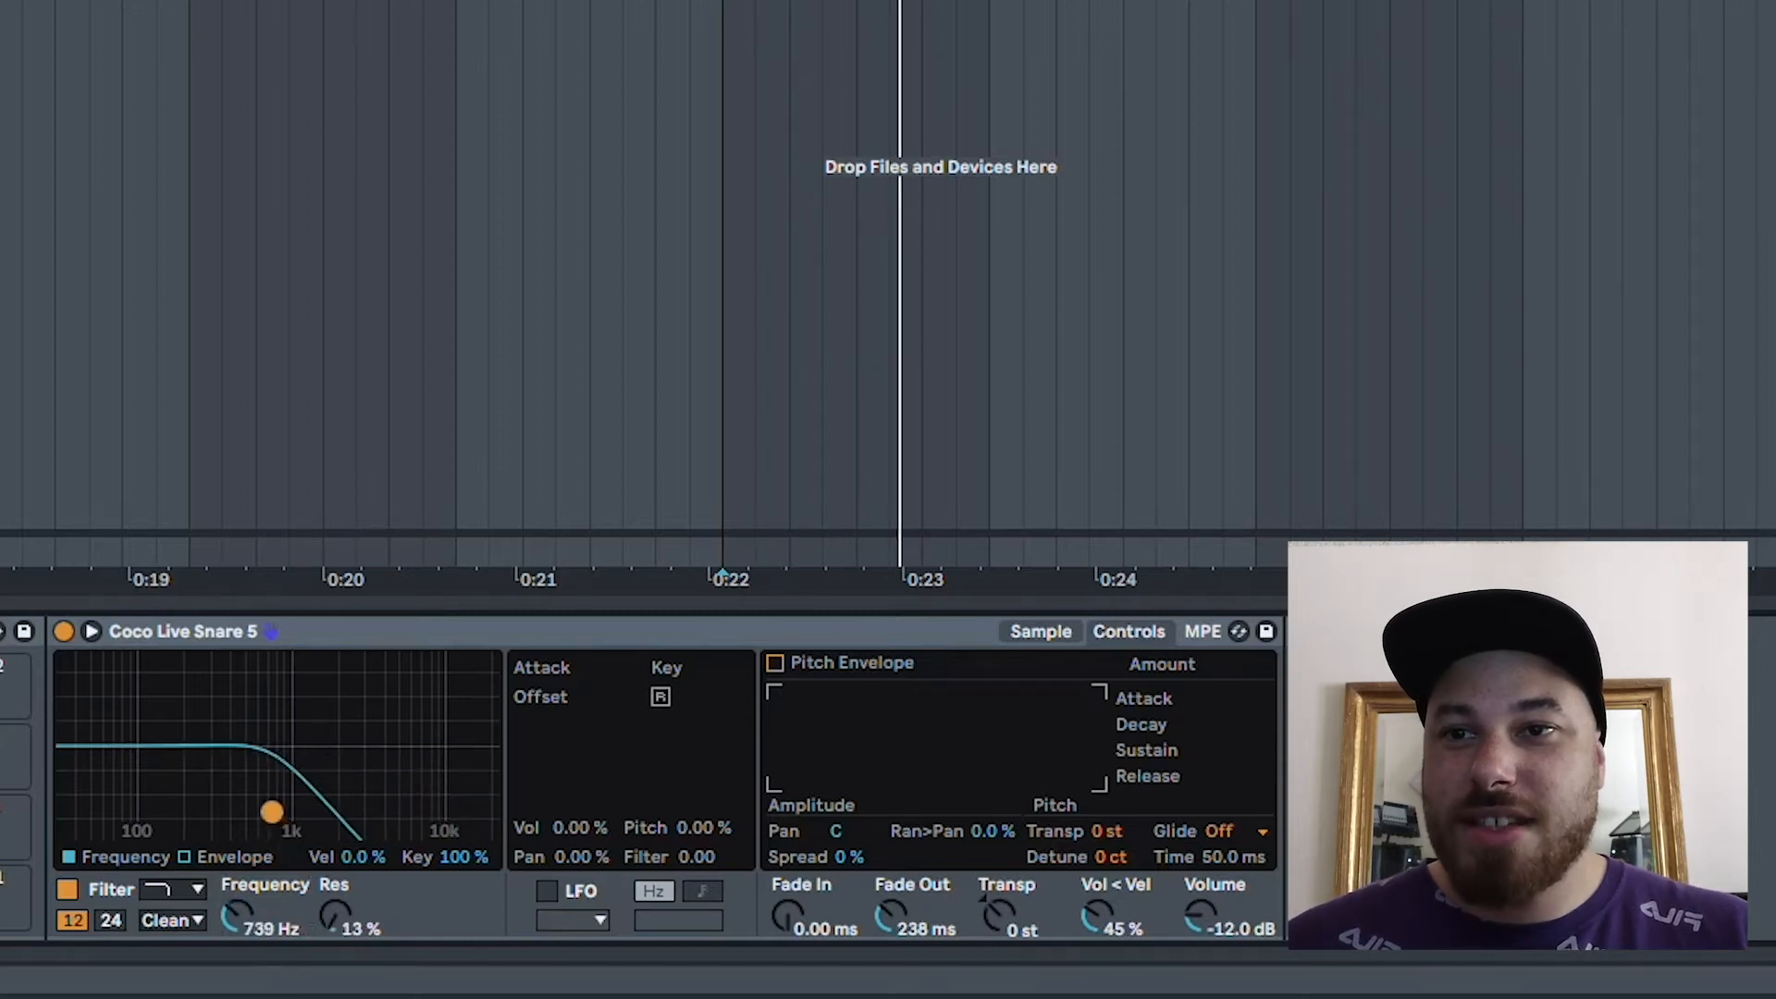
pyautogui.click(208, 857)
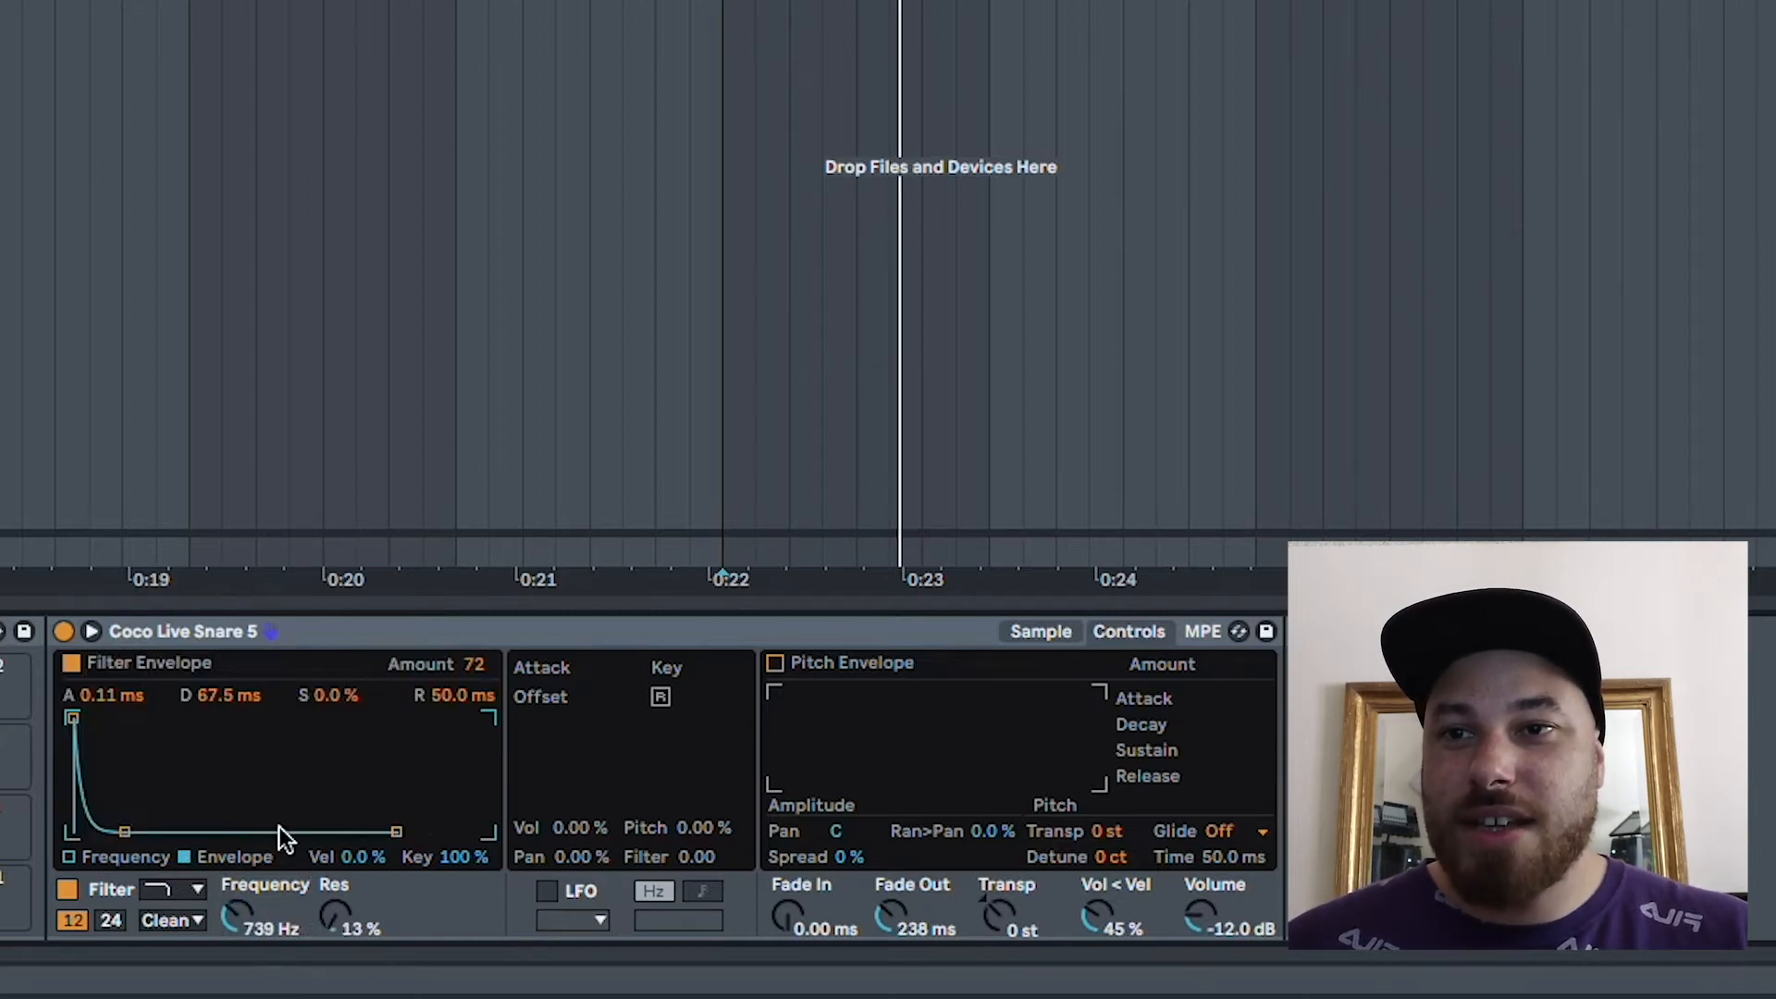
pyautogui.moveTo(228, 700); pyautogui.dragTo(227, 718)
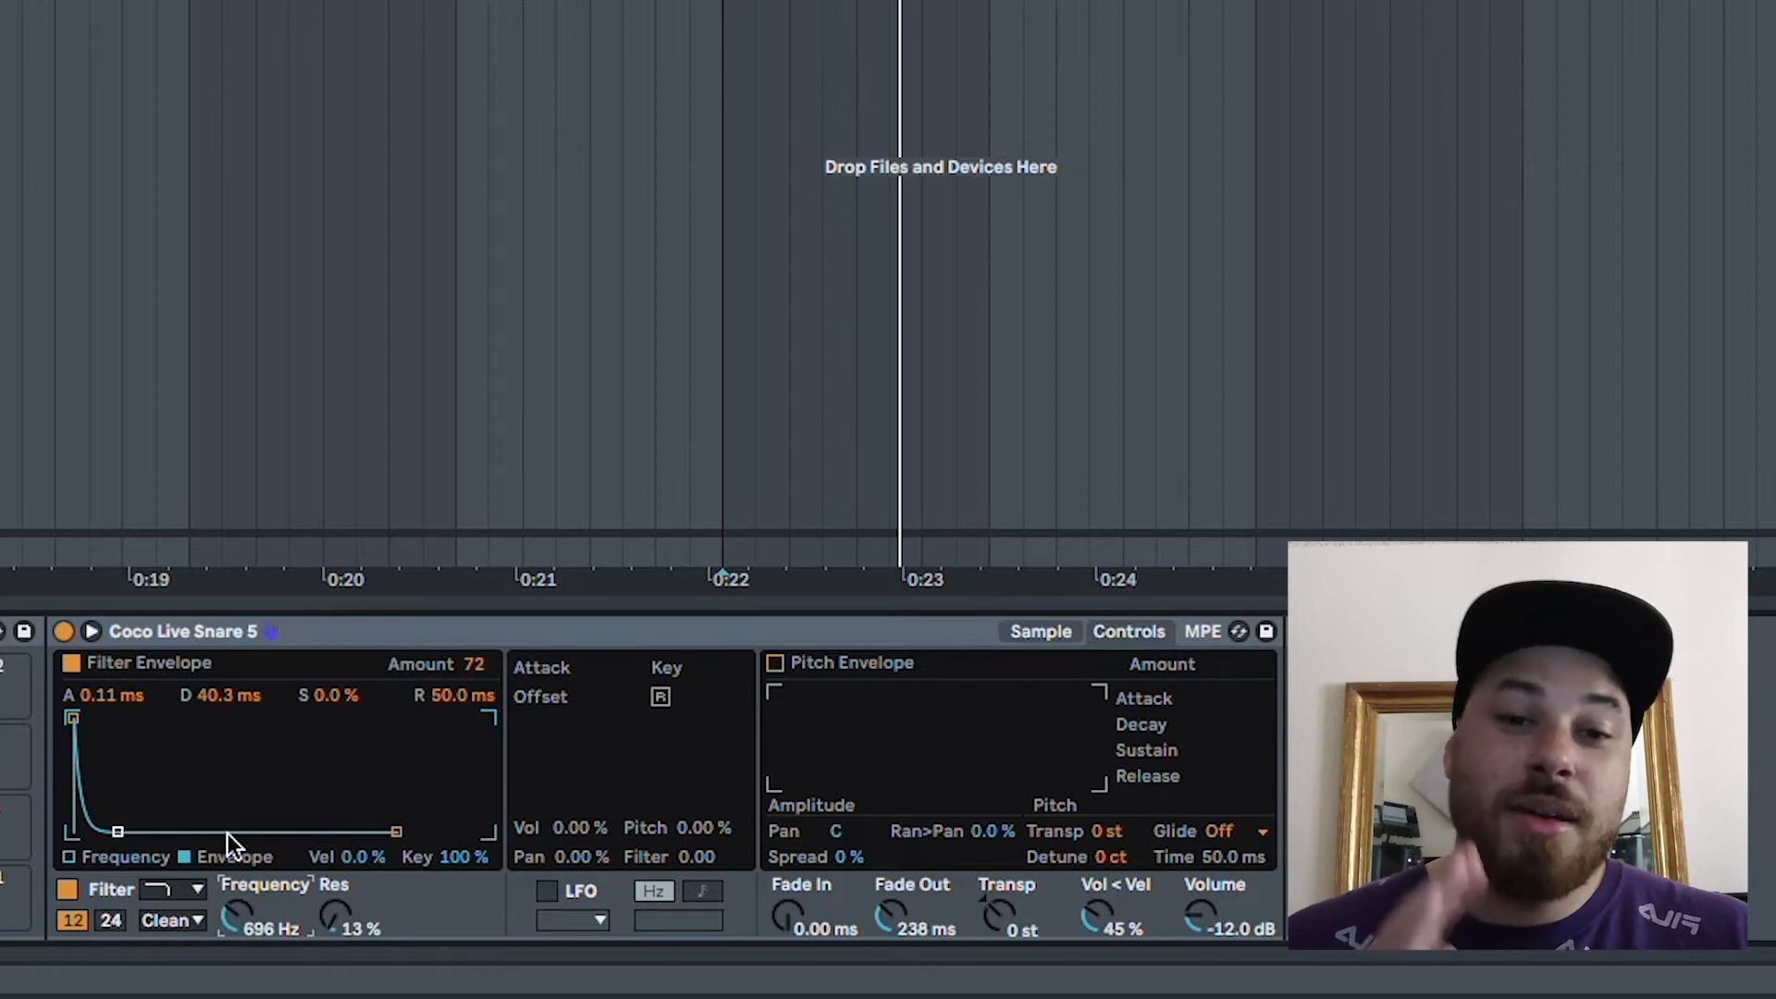
# - Compare the snare with its filter envelope bypassed and with the whole filter switched off
pyautogui.click(74, 659)
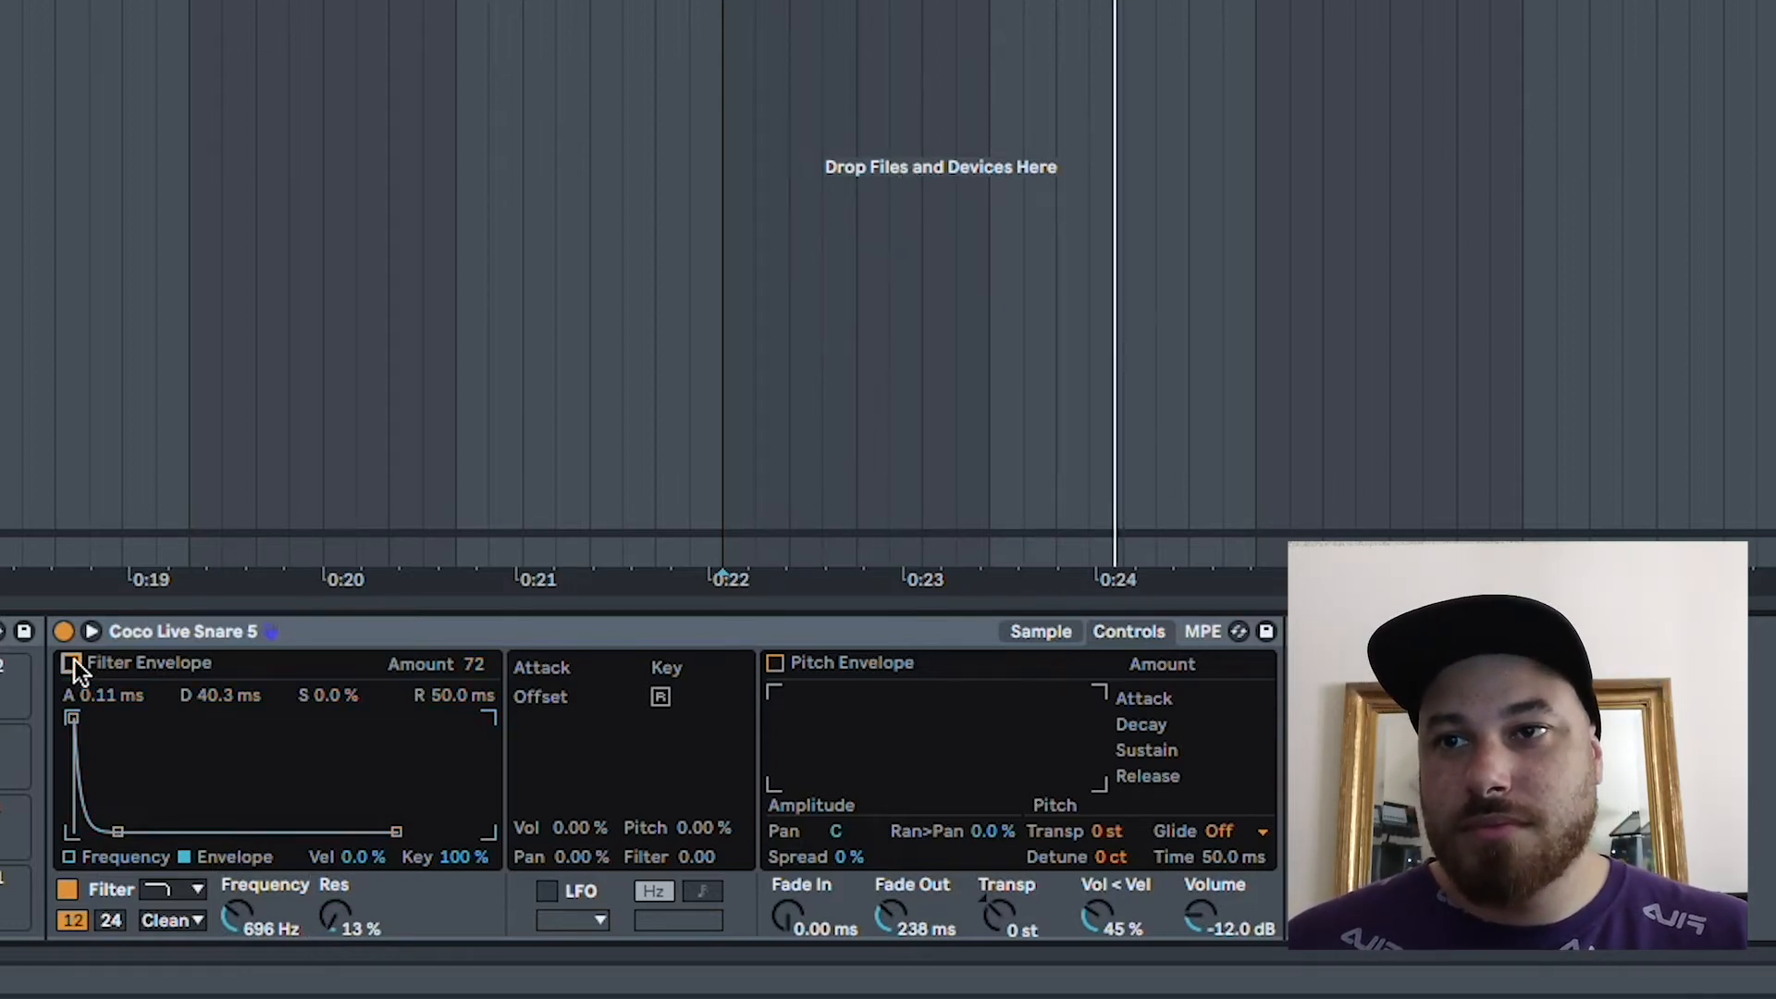
pyautogui.click(68, 890)
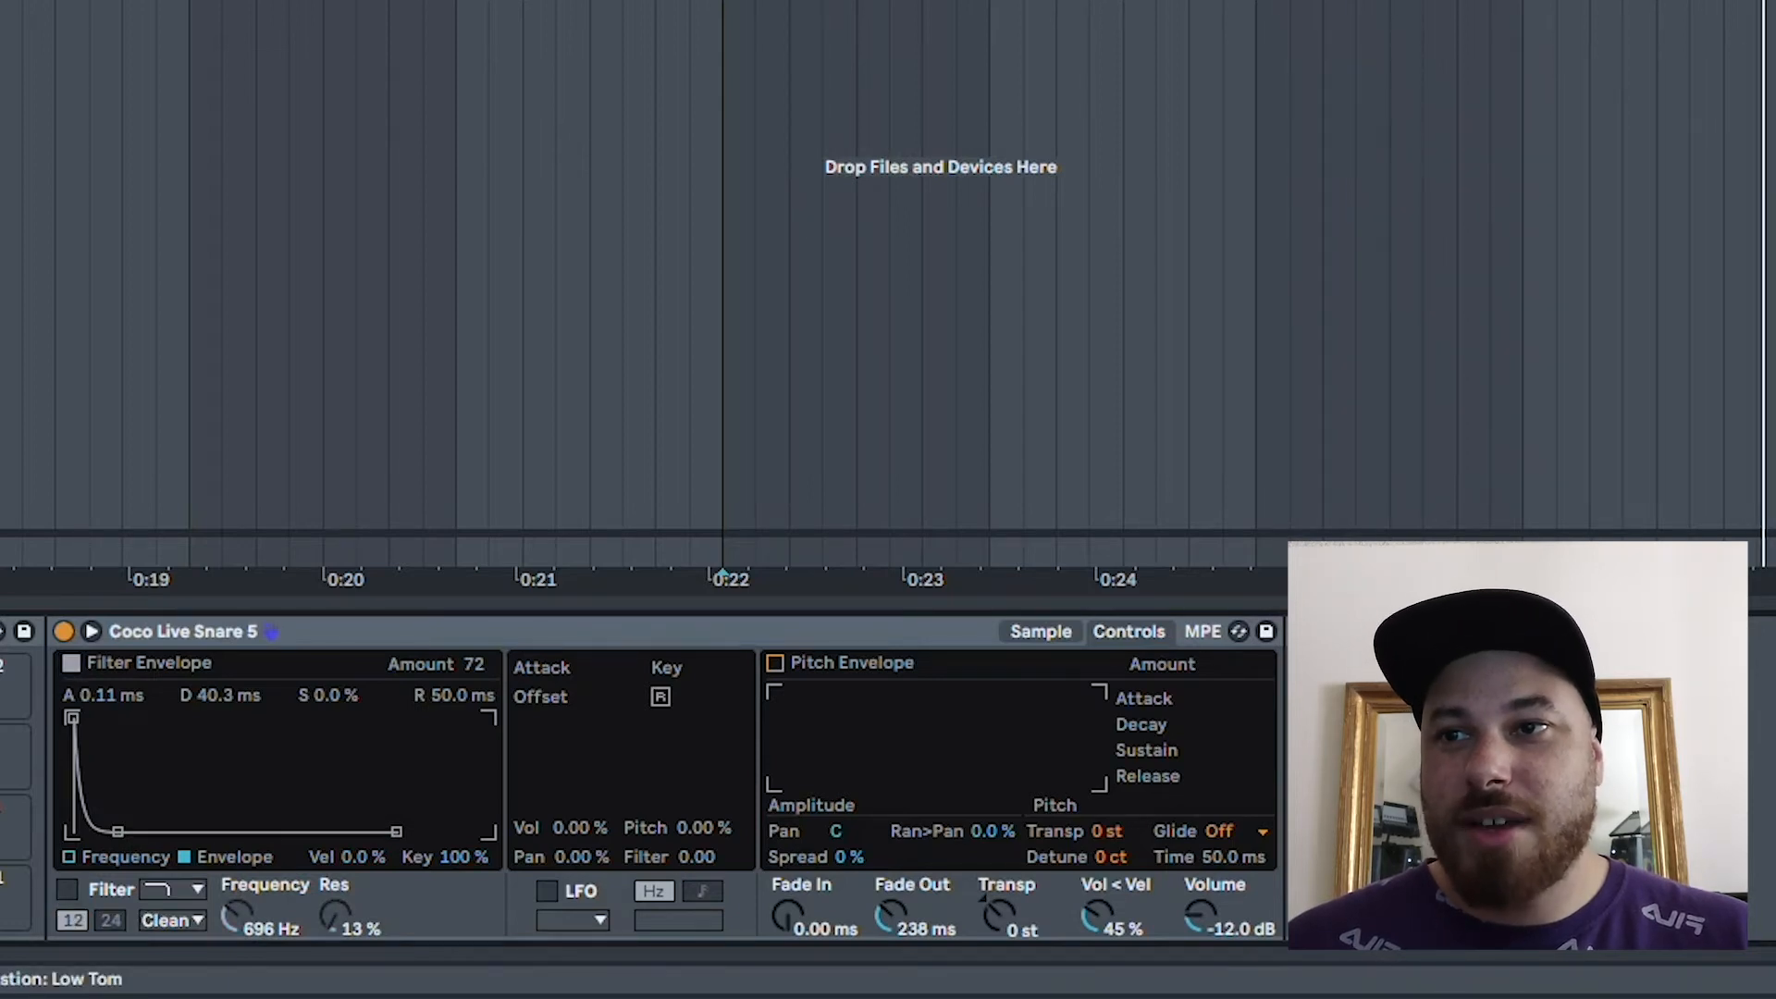
# - Add a Drum Buss after the Coco Live Kick 5 sample in the kick's Instrument Rack and set its Drive to 0%
pyautogui.press('Down')
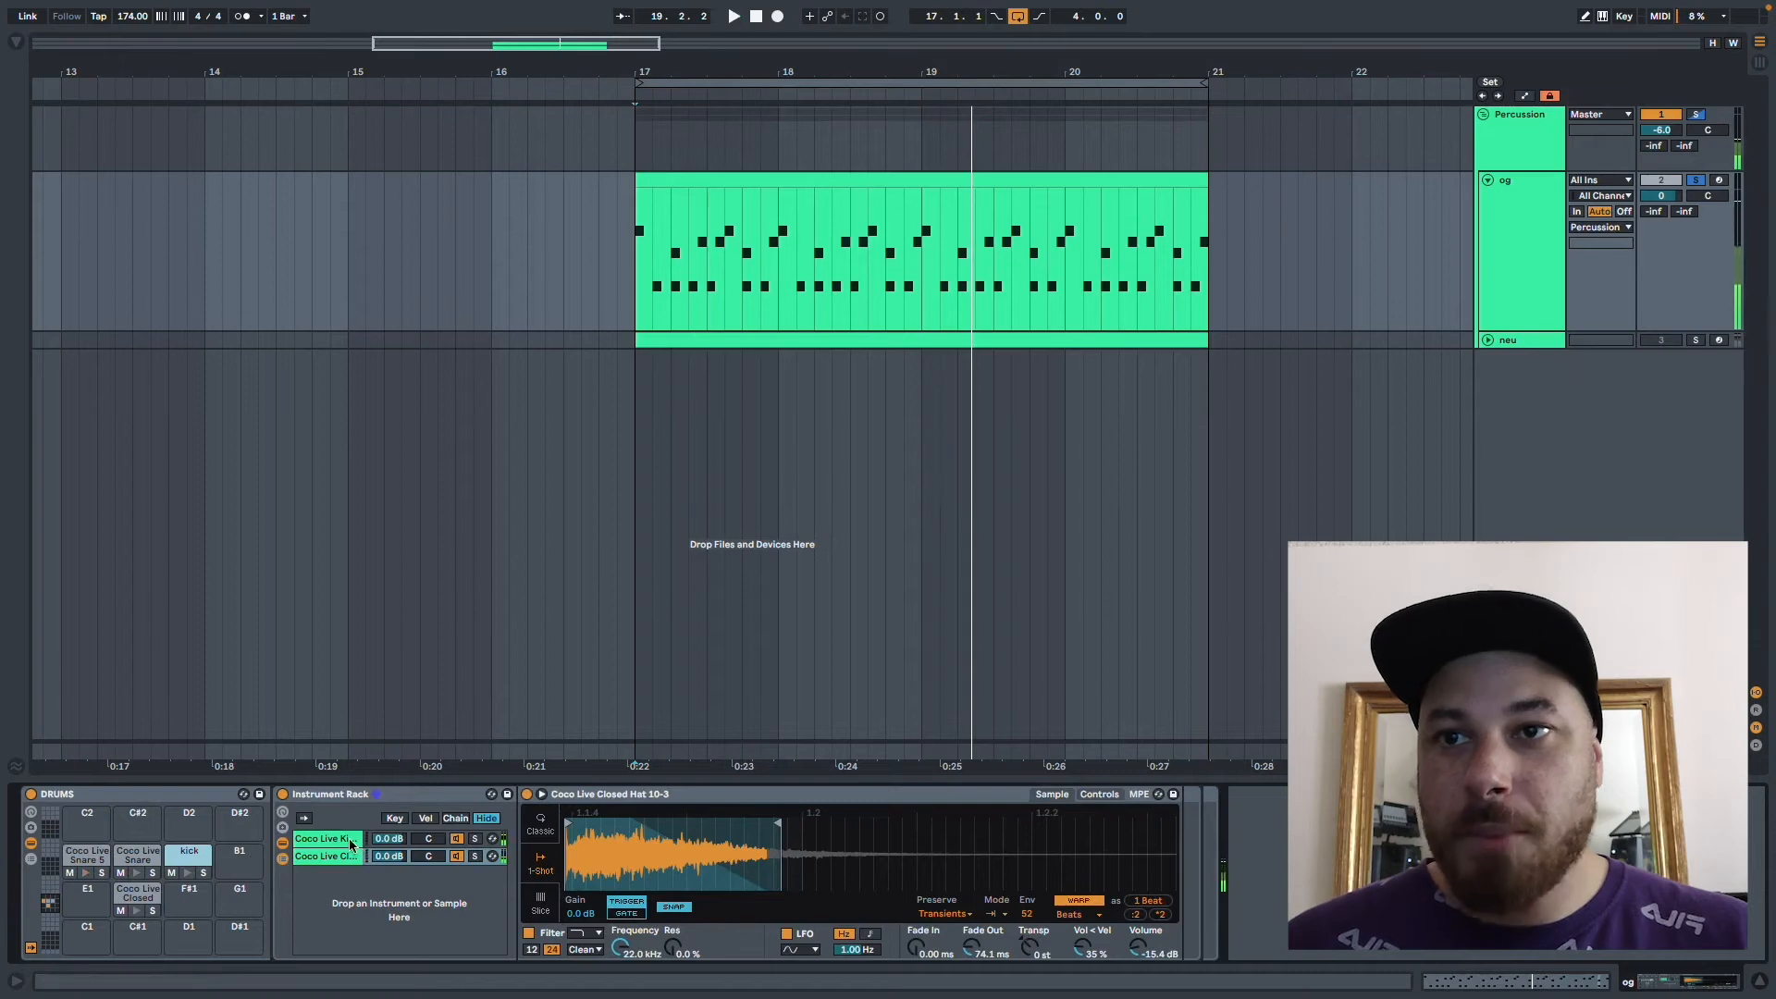
pyautogui.click(351, 845)
pyautogui.press('super+f')
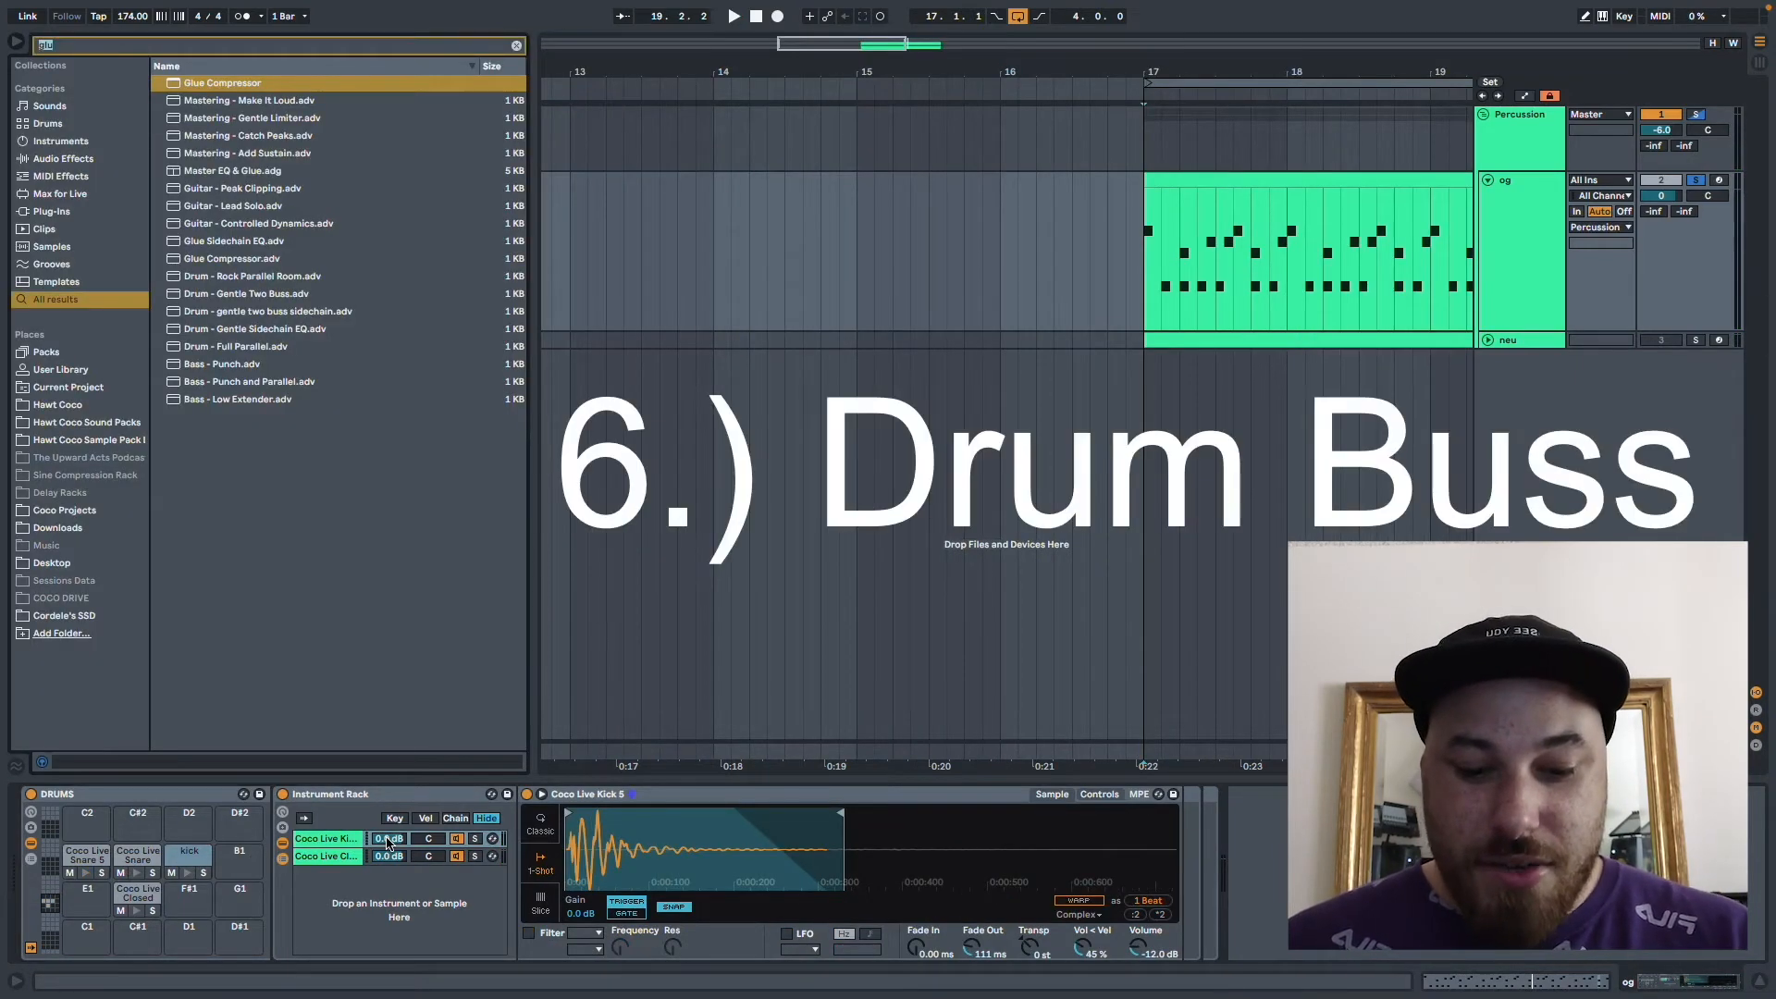
pyautogui.write('drum buss')
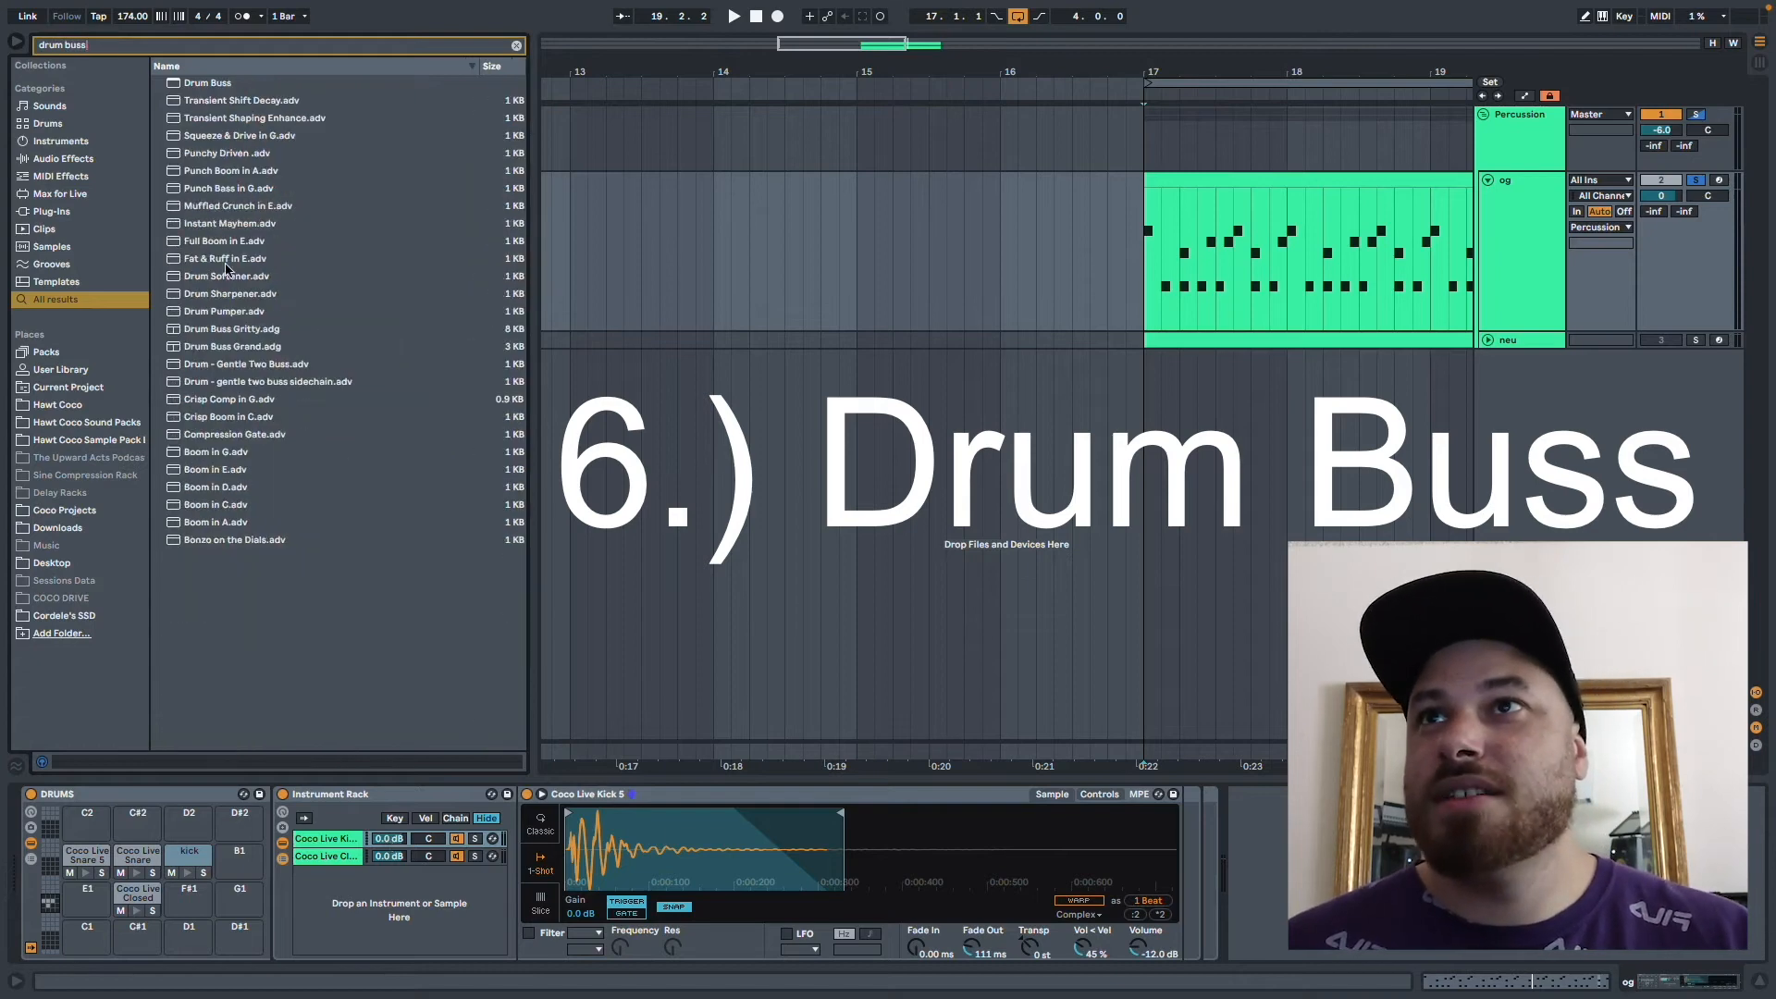
pyautogui.moveTo(208, 82); pyautogui.dragTo(1174, 852)
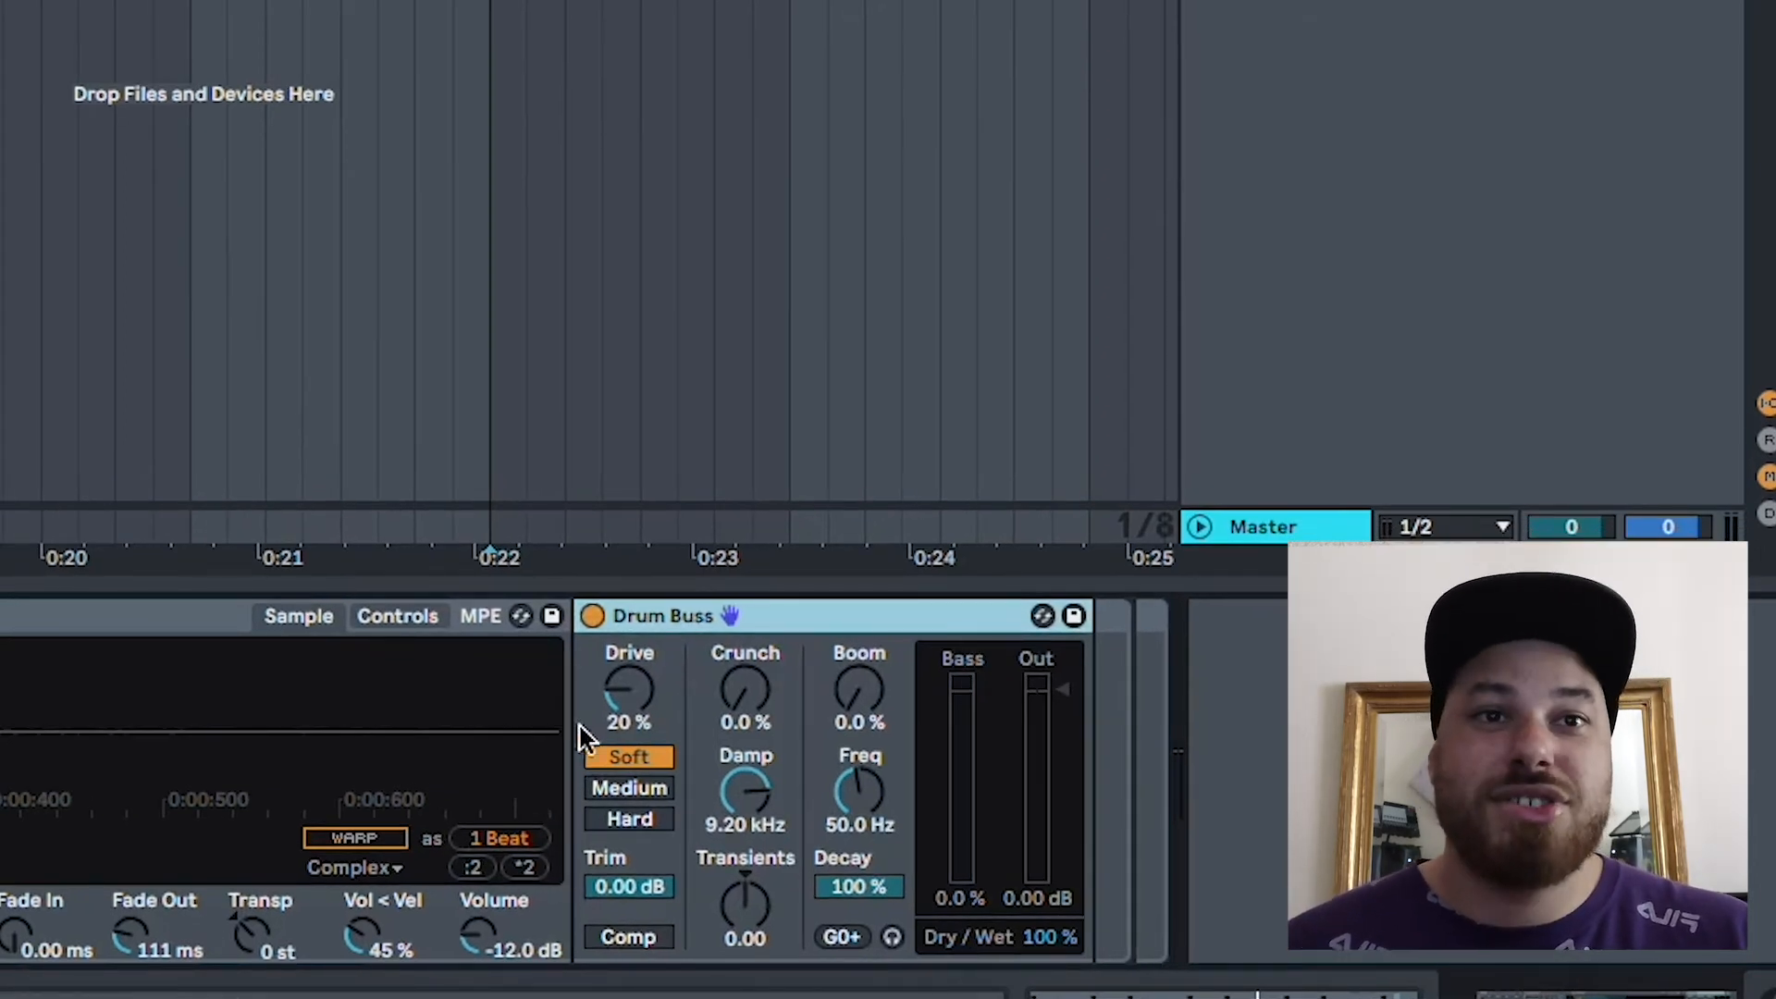
pyautogui.moveTo(636, 698); pyautogui.dragTo(649, 733)
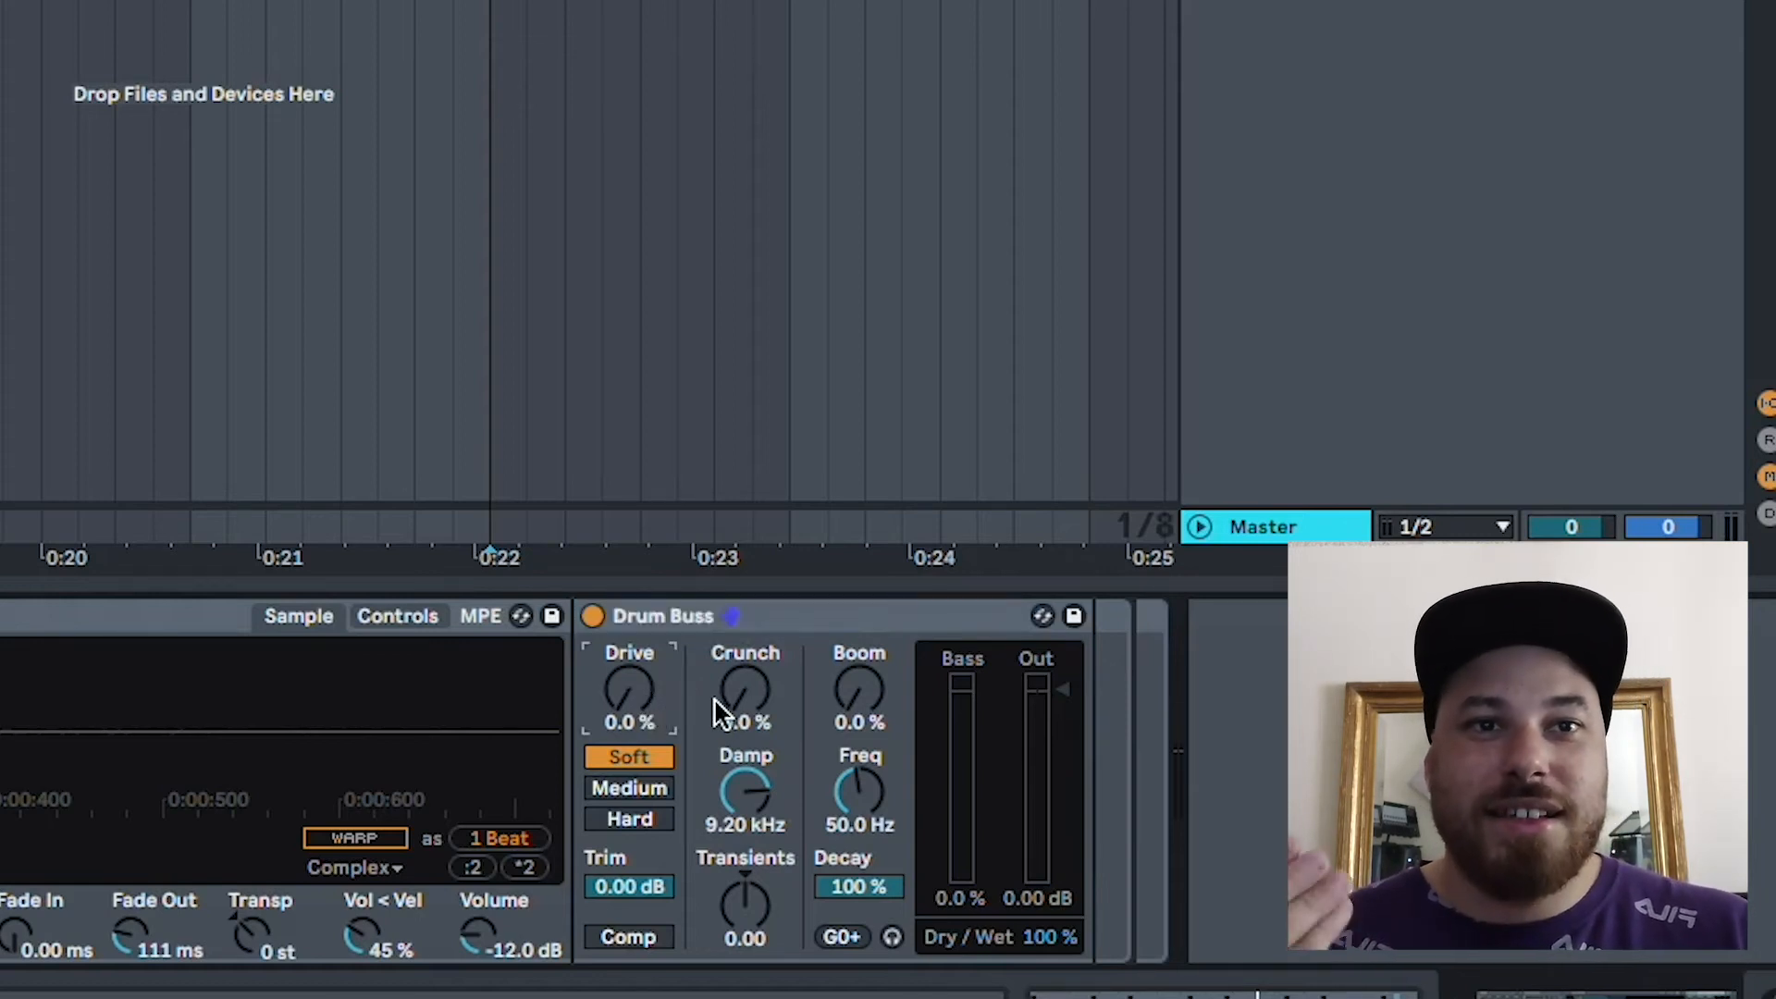
pyautogui.moveTo(734, 703)
pyautogui.mouseDown()
pyautogui.moveTo(735, 659)
pyautogui.moveTo(745, 709)
pyautogui.mouseUp()
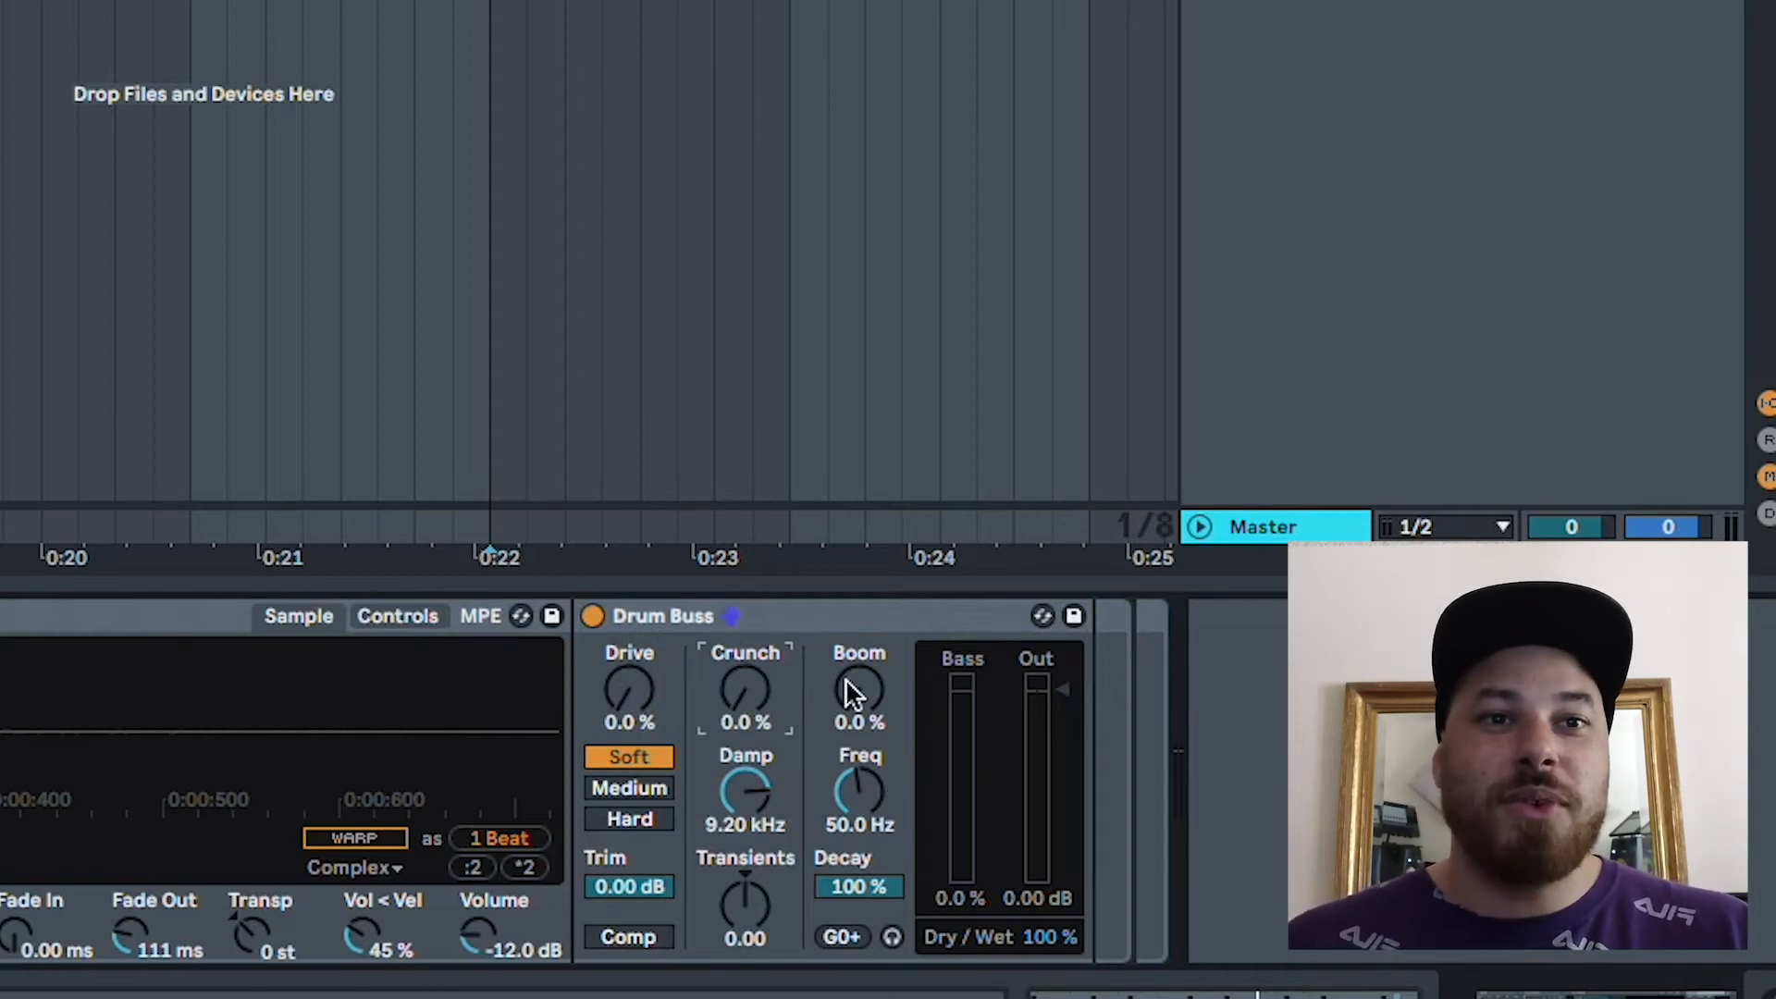
# - Try Drum Buss Boom at 50% and 94% on the kick during playback, and reset it to 0%
pyautogui.moveTo(846, 681); pyautogui.dragTo(846, 639)
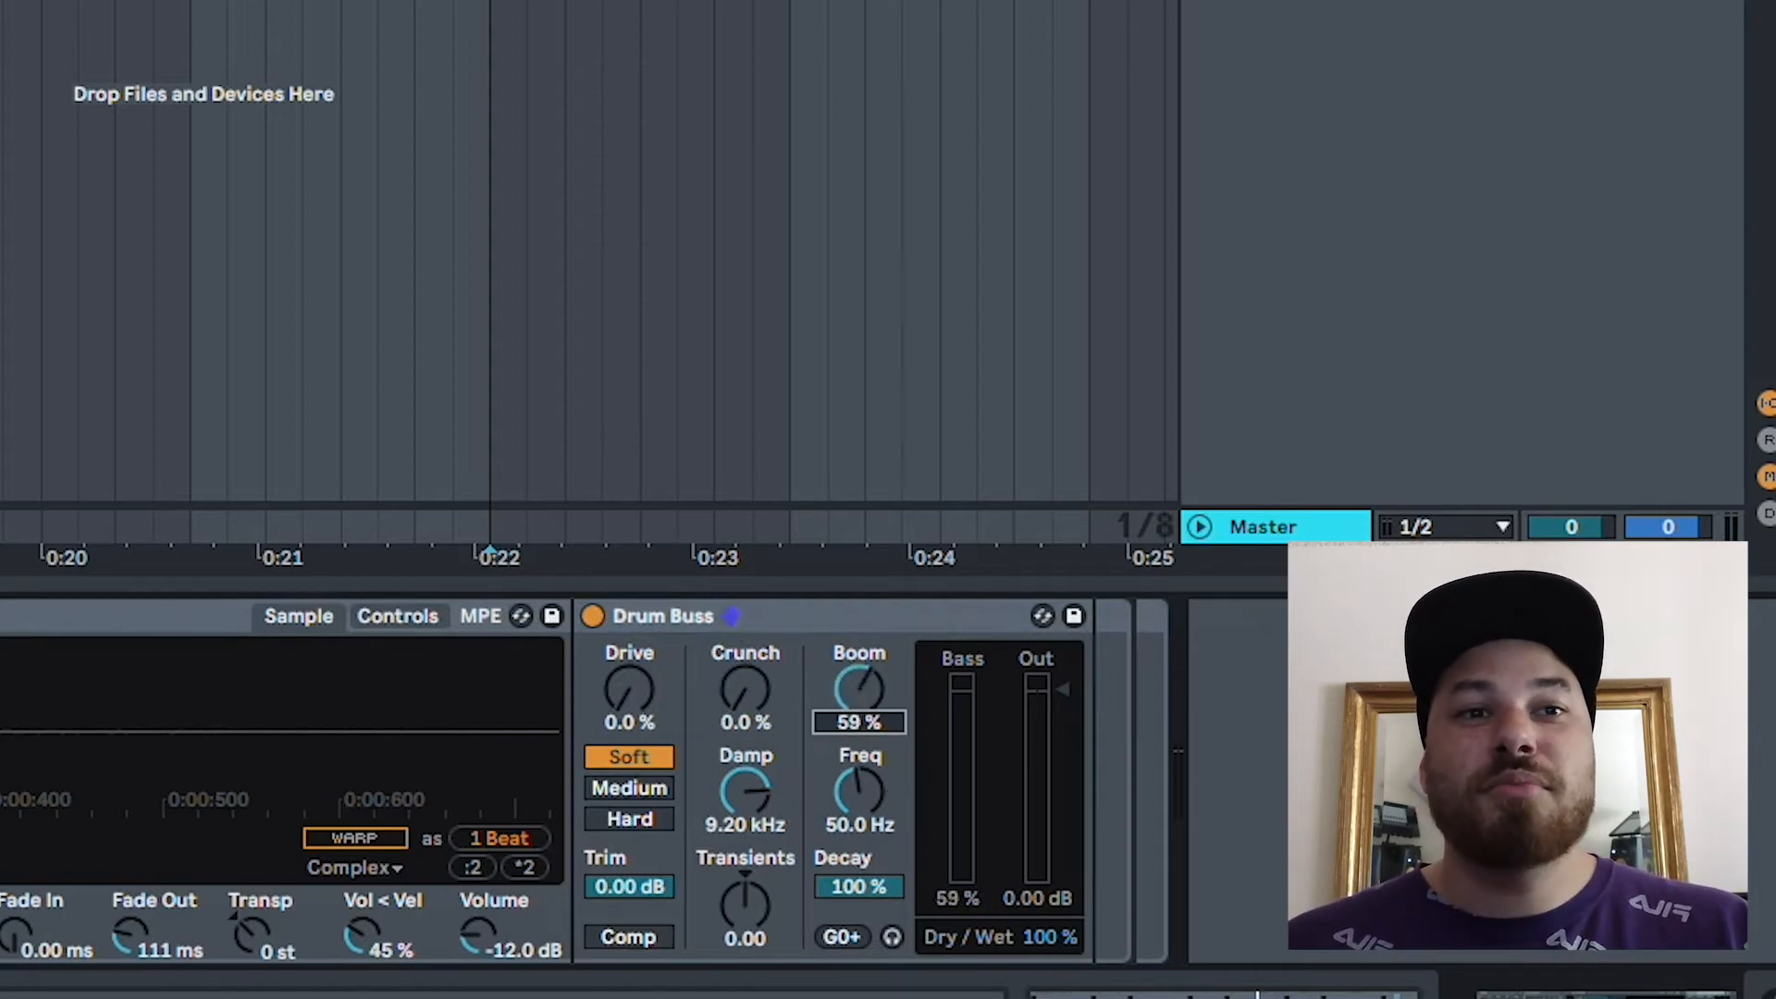
pyautogui.moveTo(854, 686); pyautogui.dragTo(855, 656)
pyautogui.doubleClick(854, 685)
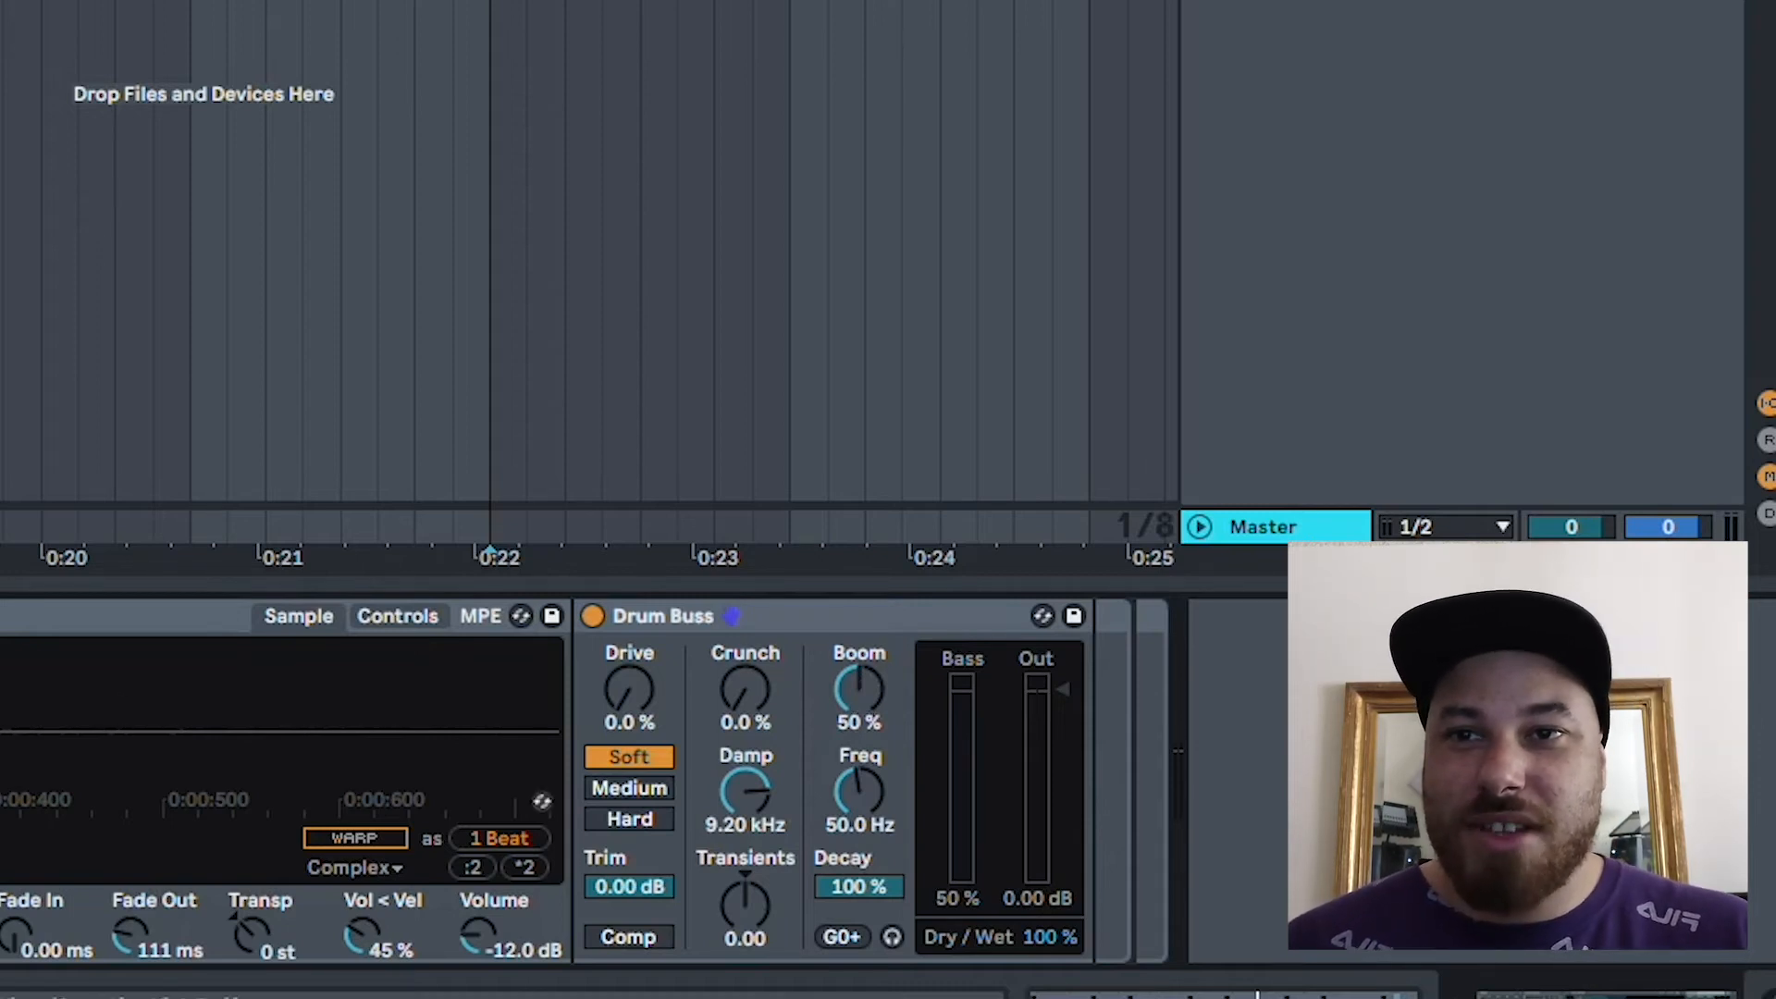
pyautogui.press('space')
pyautogui.moveTo(874, 686); pyautogui.dragTo(865, 692)
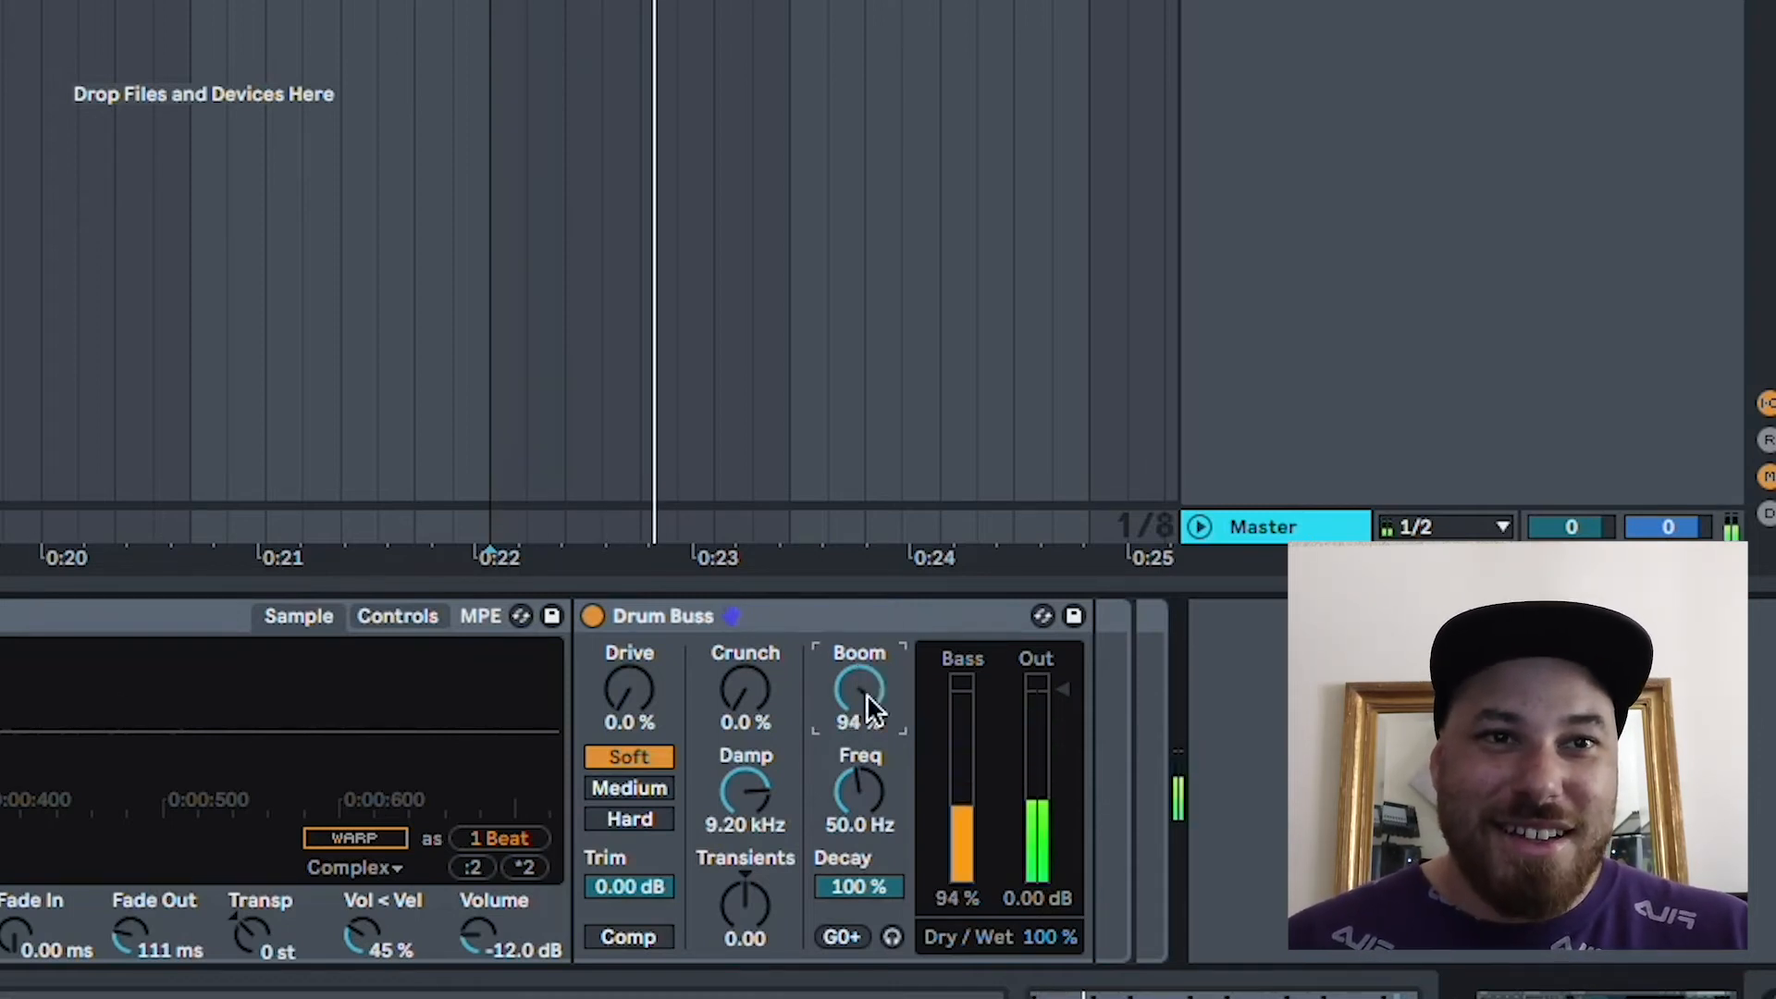
pyautogui.press('space')
pyautogui.press('space')
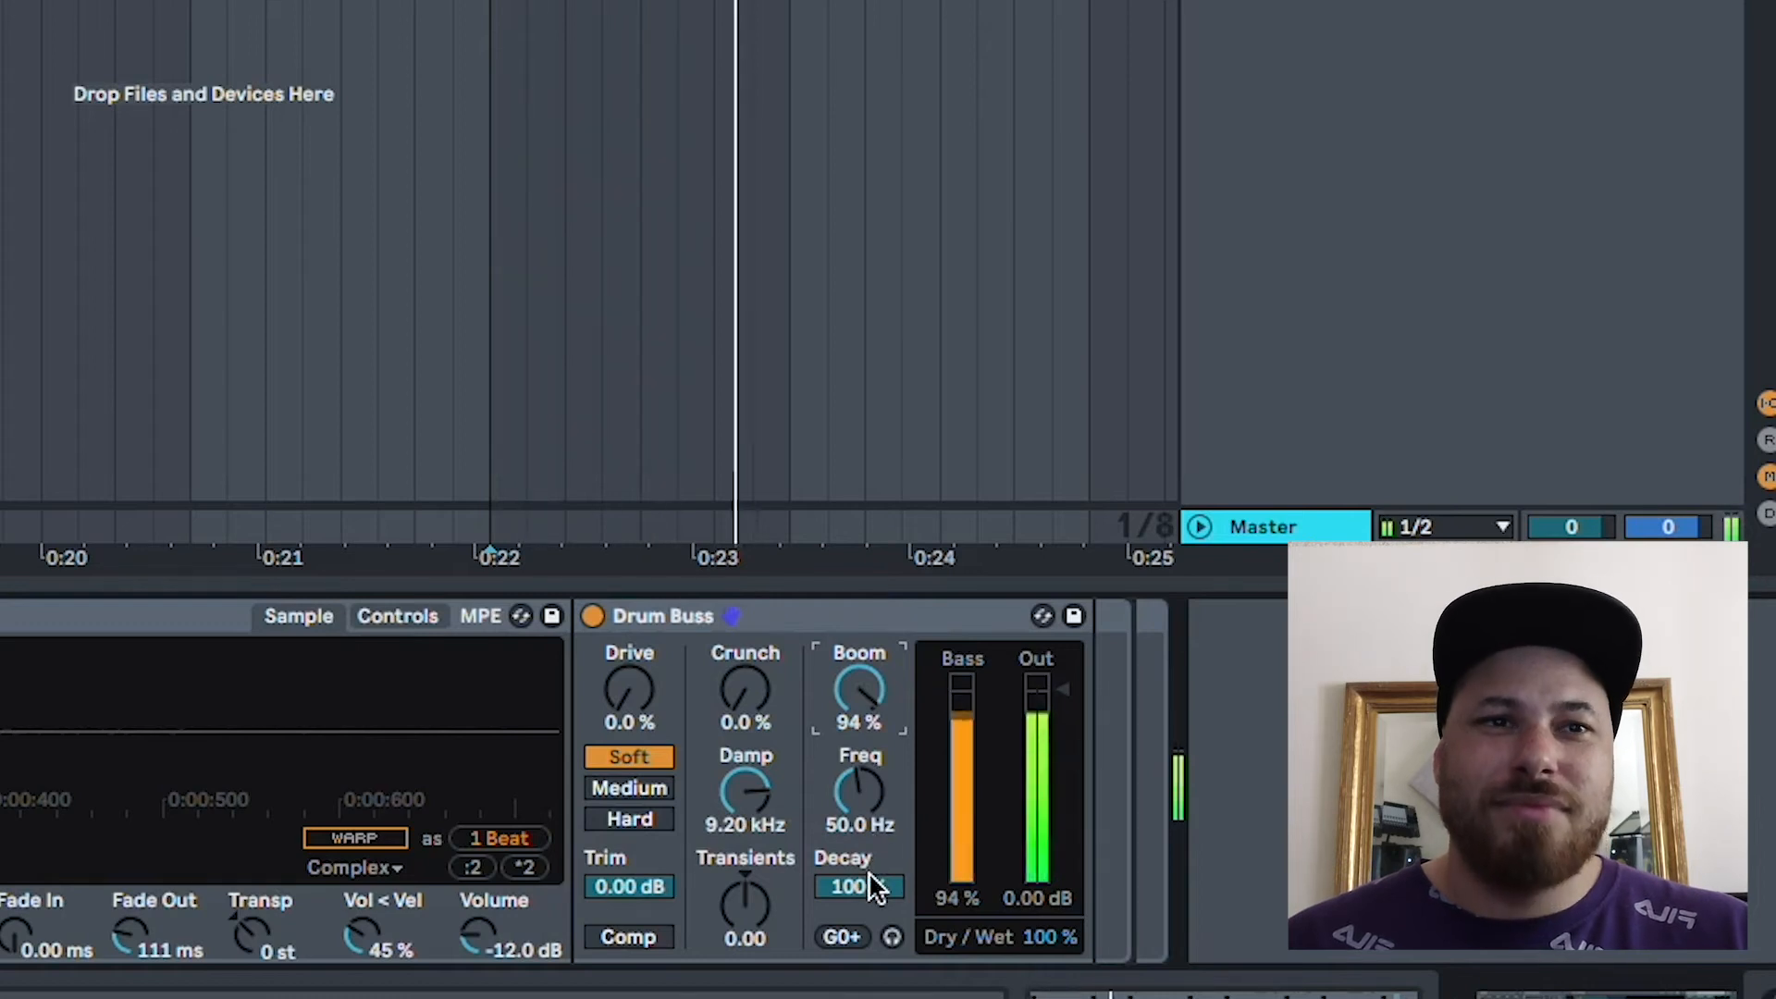
pyautogui.press('space')
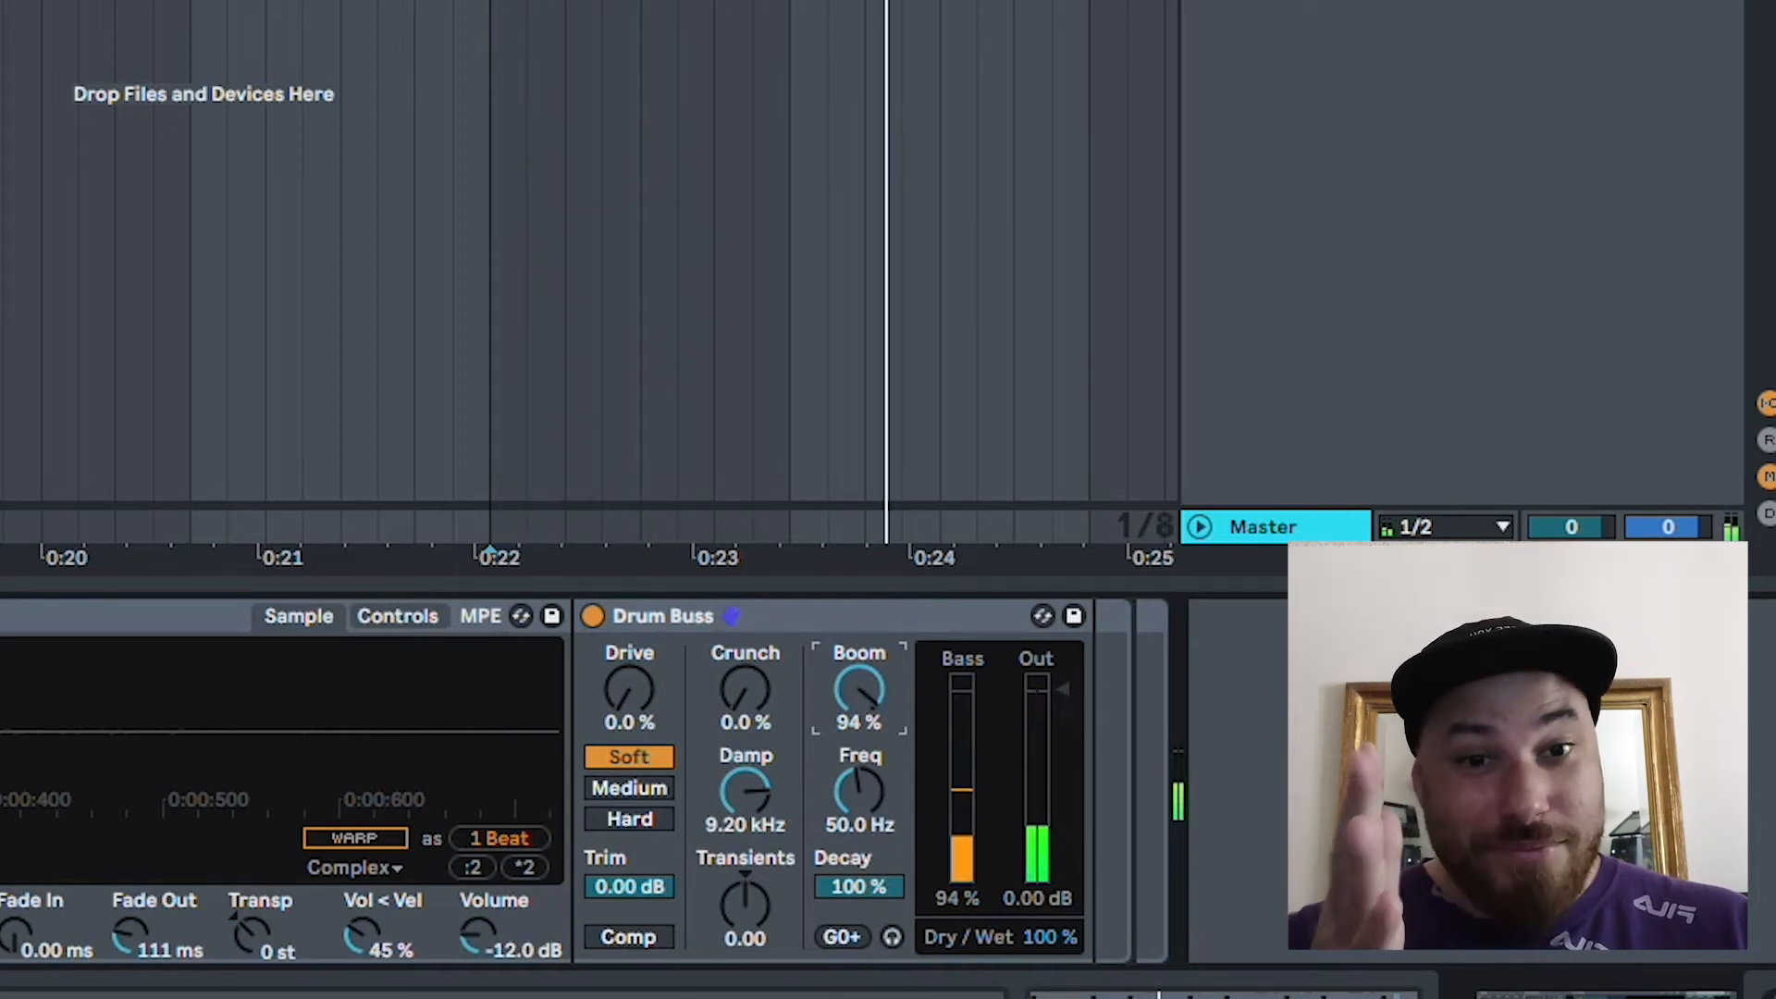
pyautogui.press('Delete')
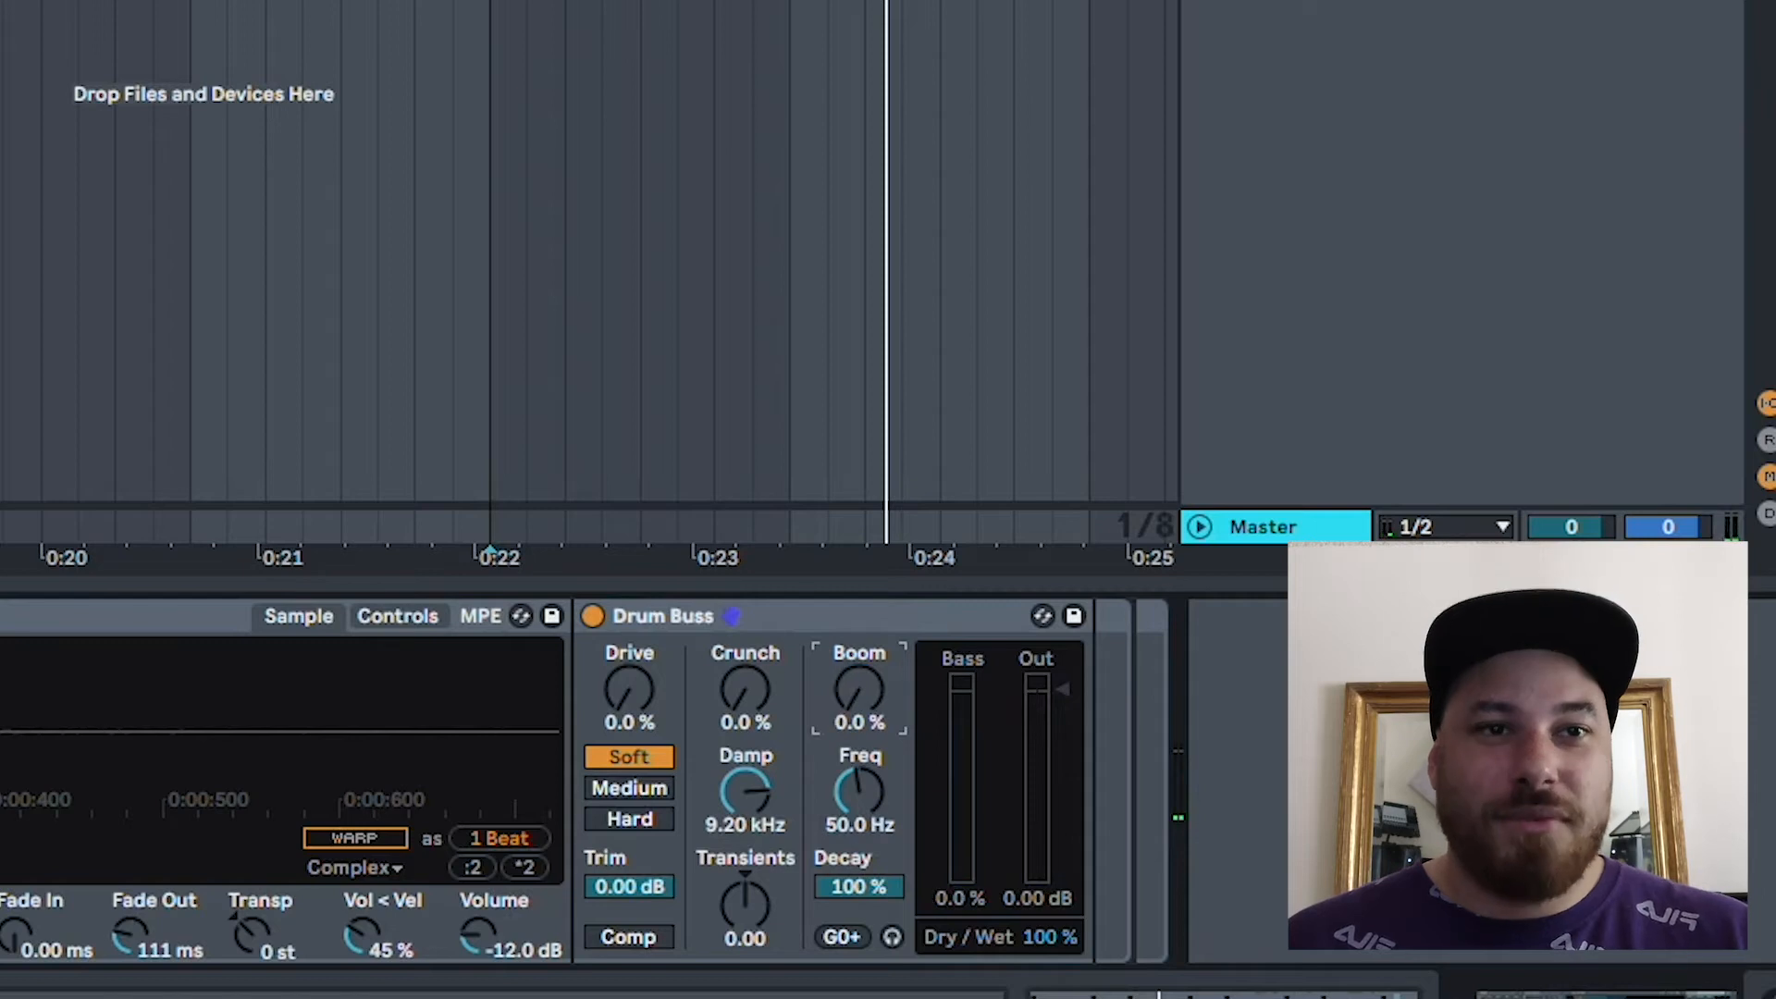
# - Set the kick's Drum Buss Decay to 0.8% and Damp to 20.0 kHz
pyautogui.click(884, 886)
pyautogui.press('Delete')
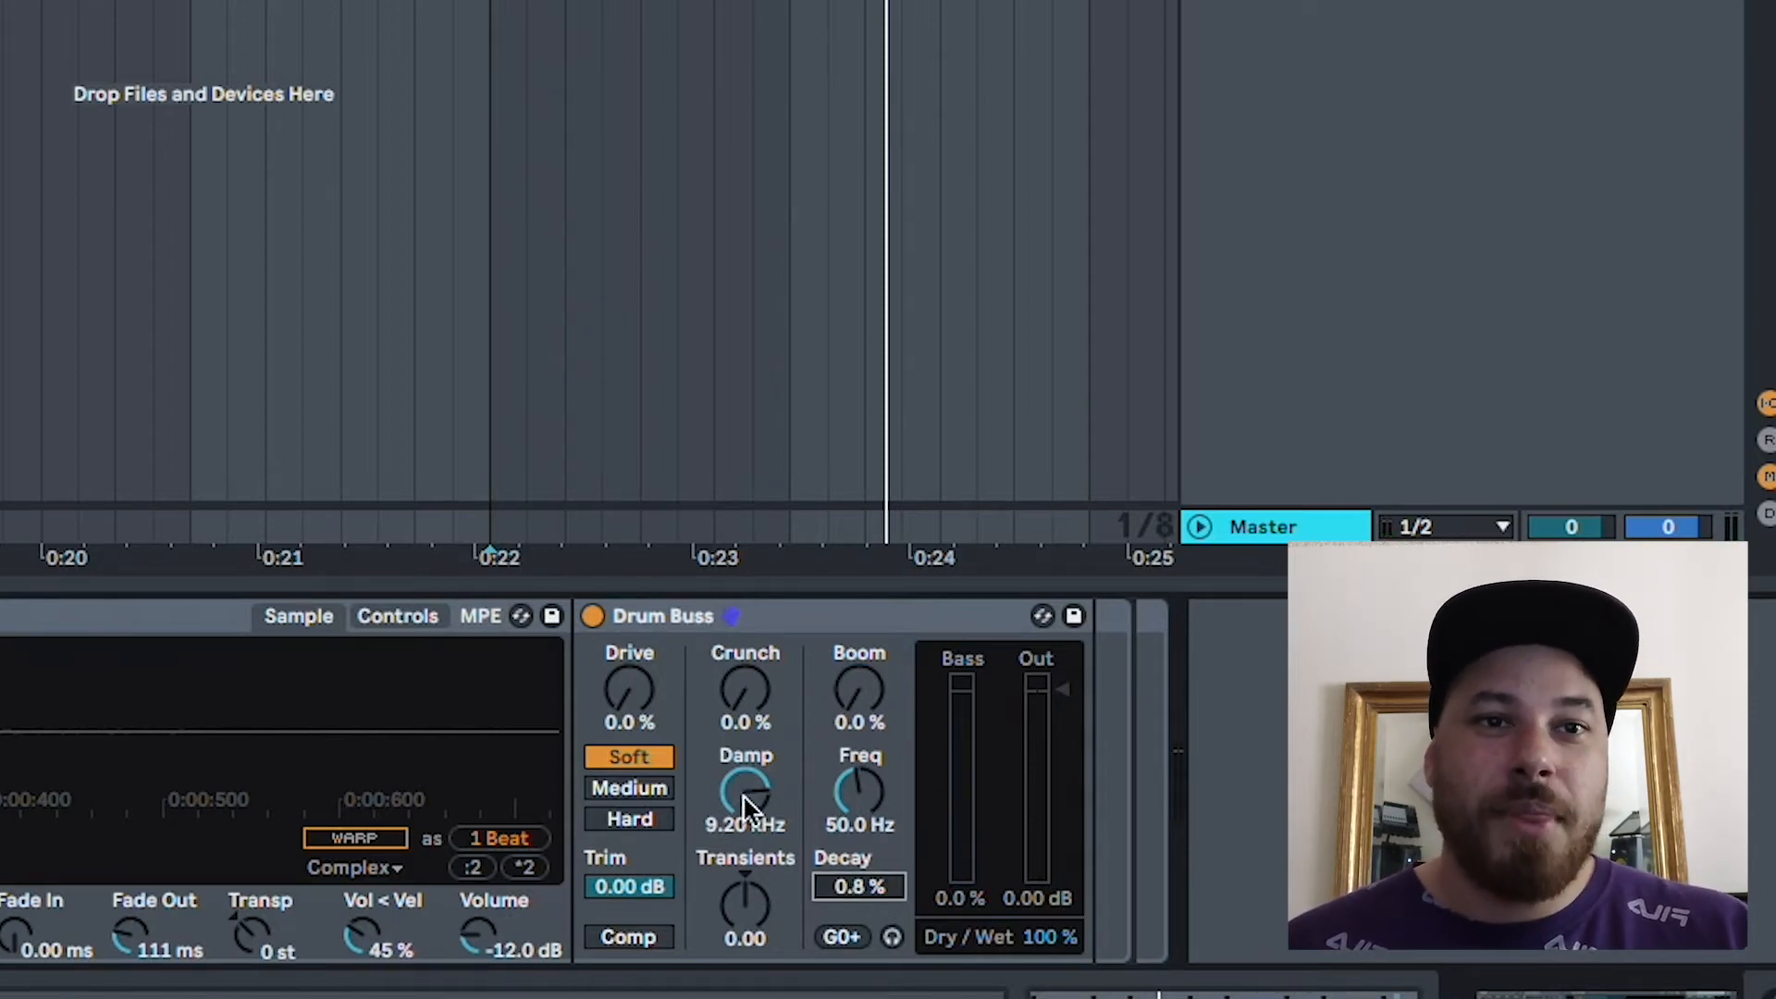
pyautogui.moveTo(742, 796); pyautogui.dragTo(742, 837)
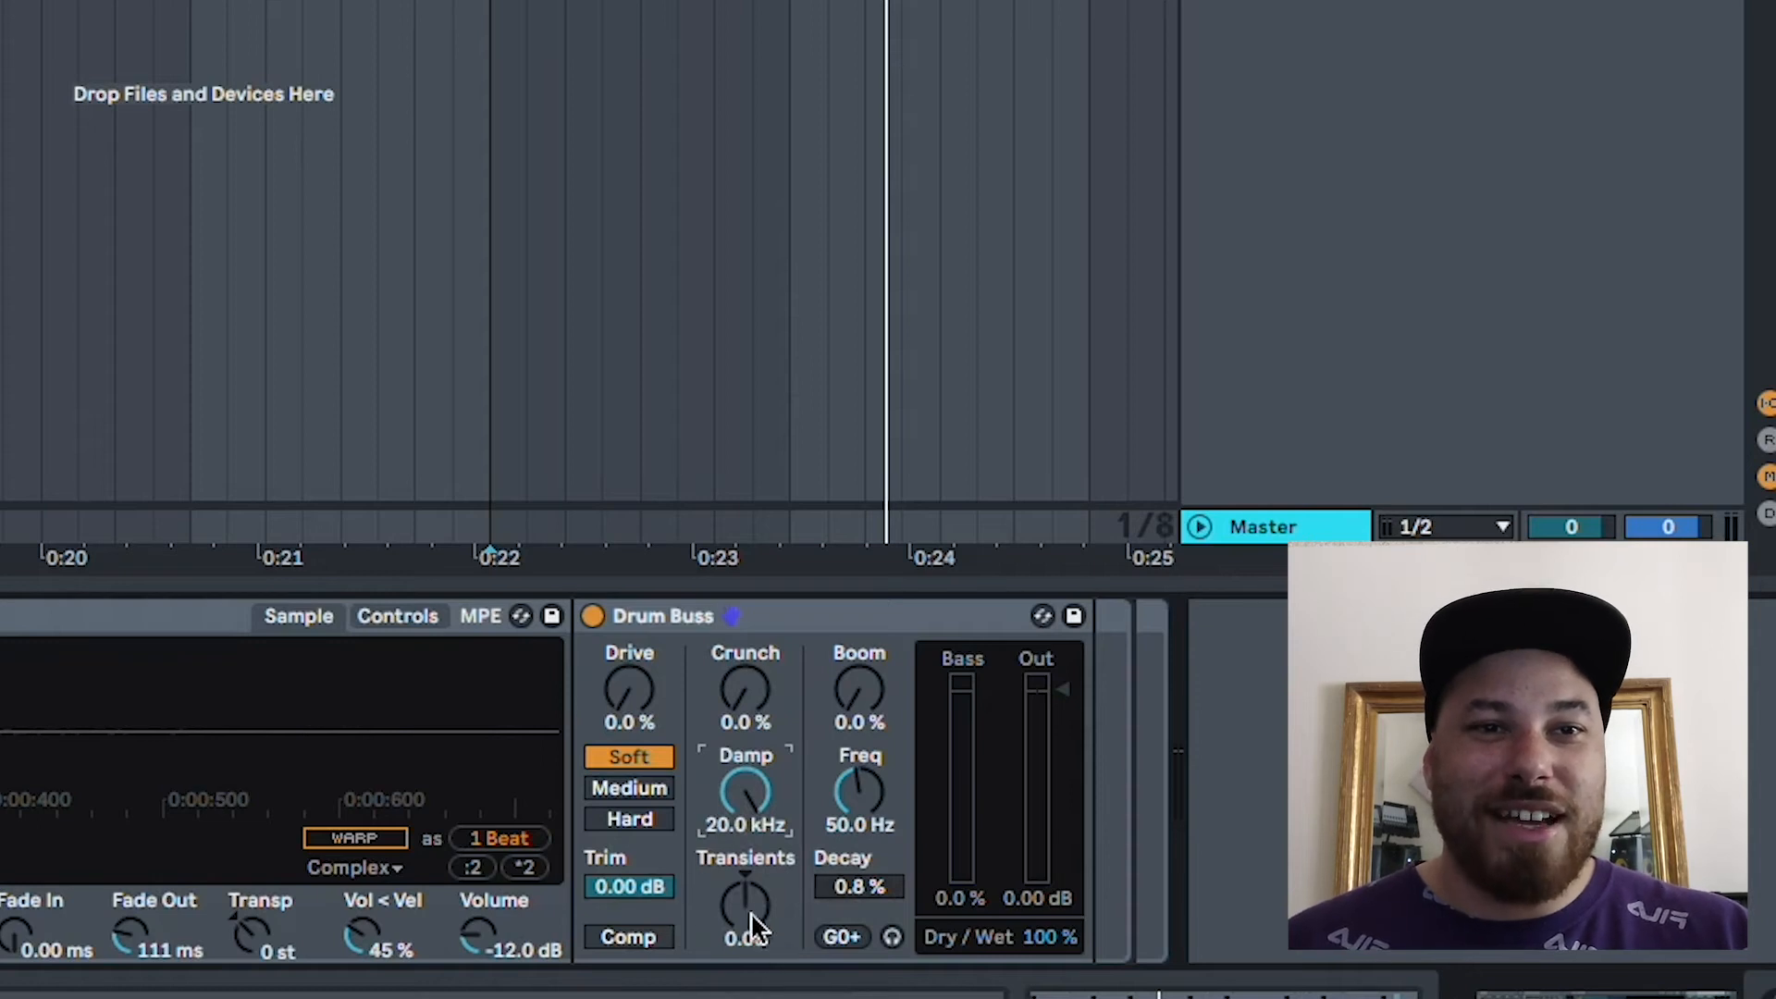
# - Try the kick's Drum Buss Transients at 0.54 and compare the loop with the effect bypassed and enabled
pyautogui.moveTo(745, 902); pyautogui.dragTo(745, 907)
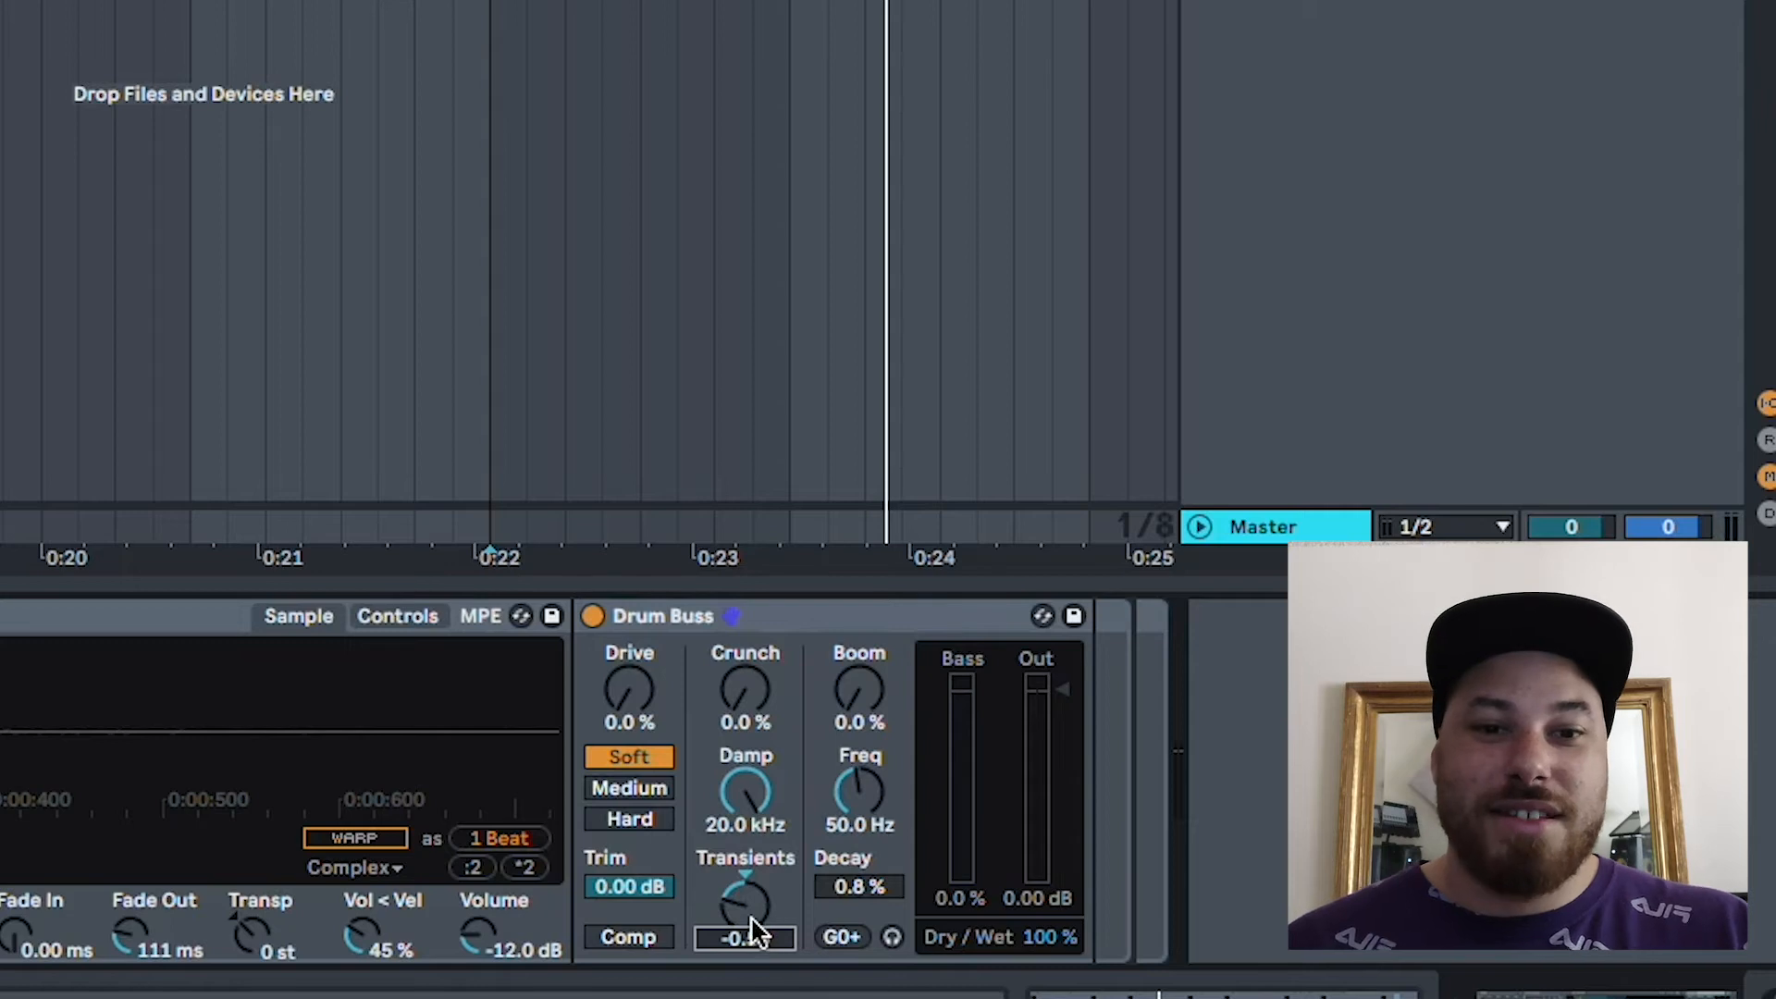
pyautogui.moveTo(754, 927); pyautogui.dragTo(754, 911)
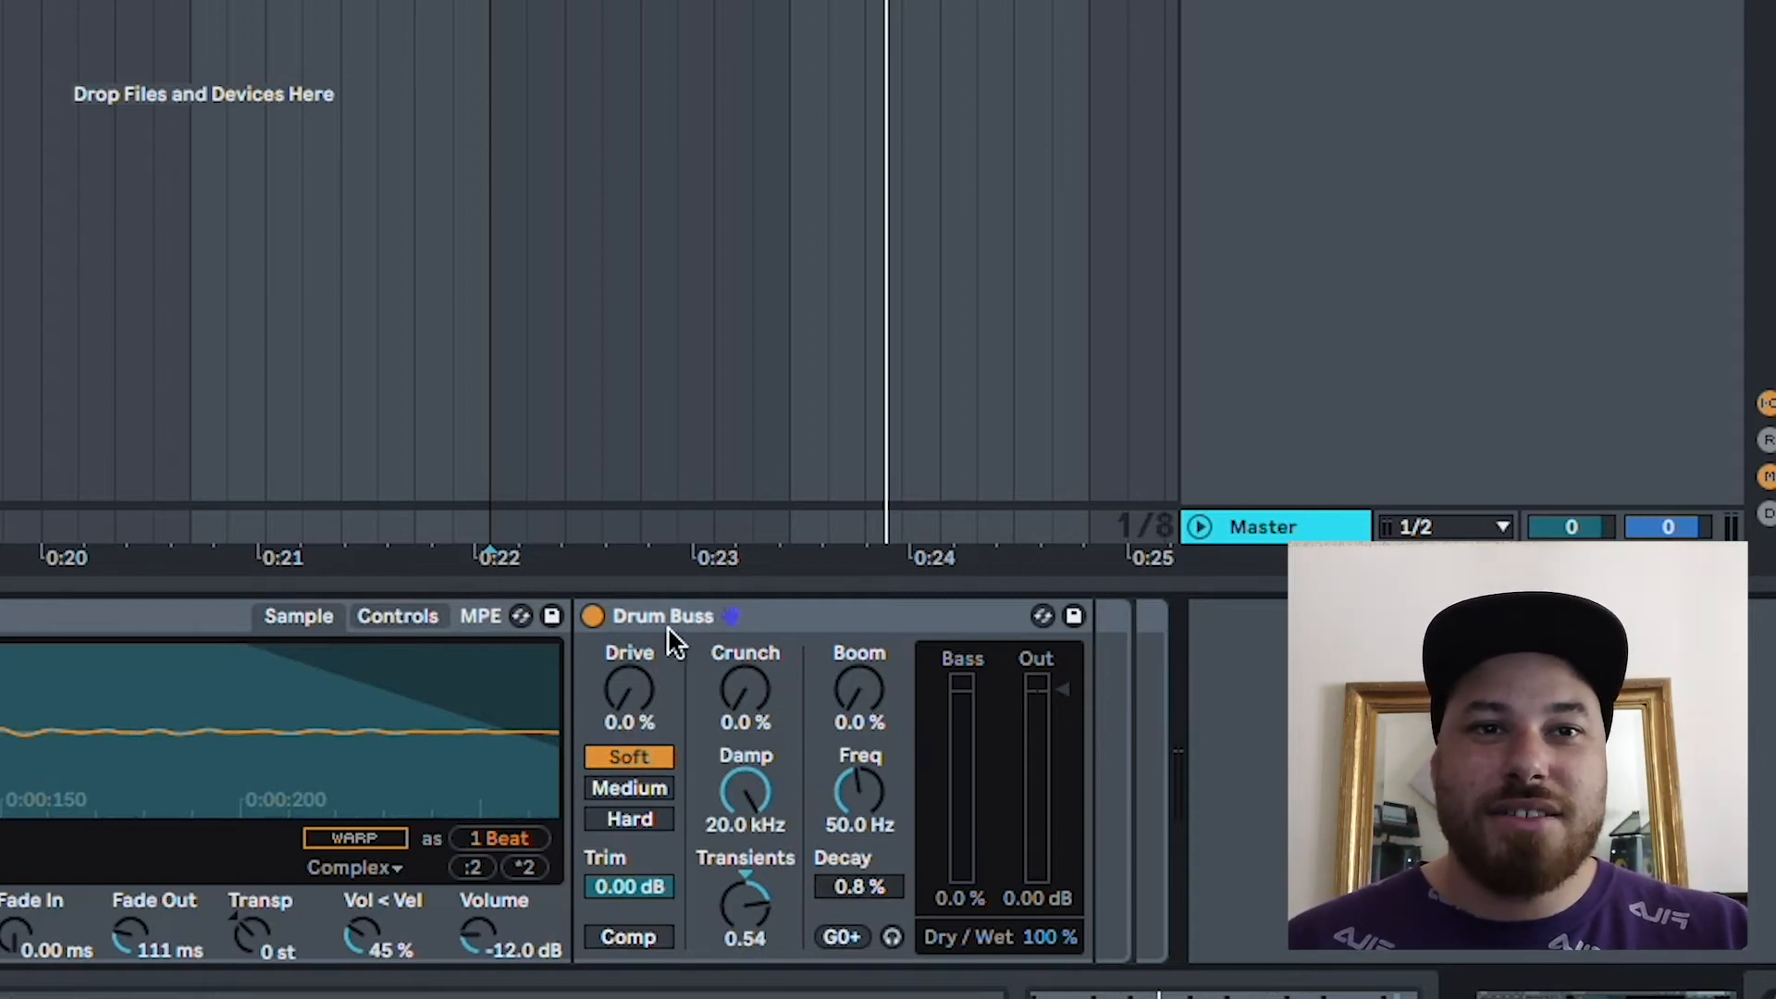
pyautogui.click(592, 616)
pyautogui.press('space')
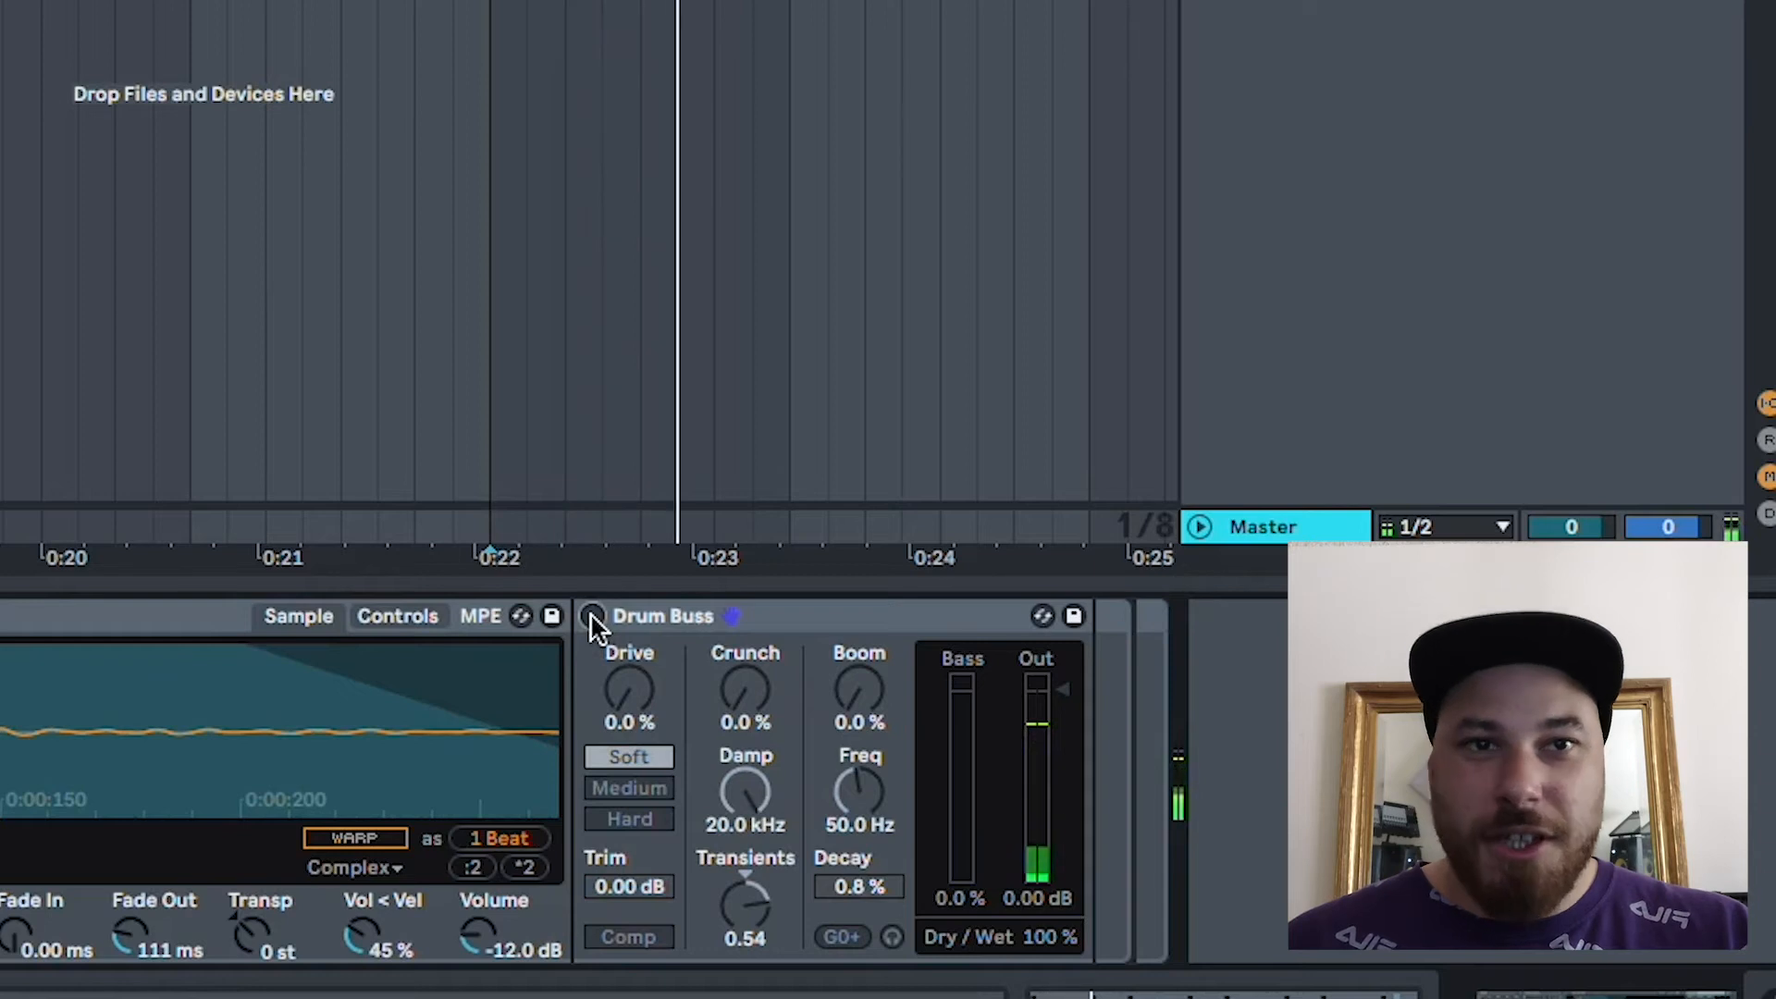
pyautogui.click(593, 616)
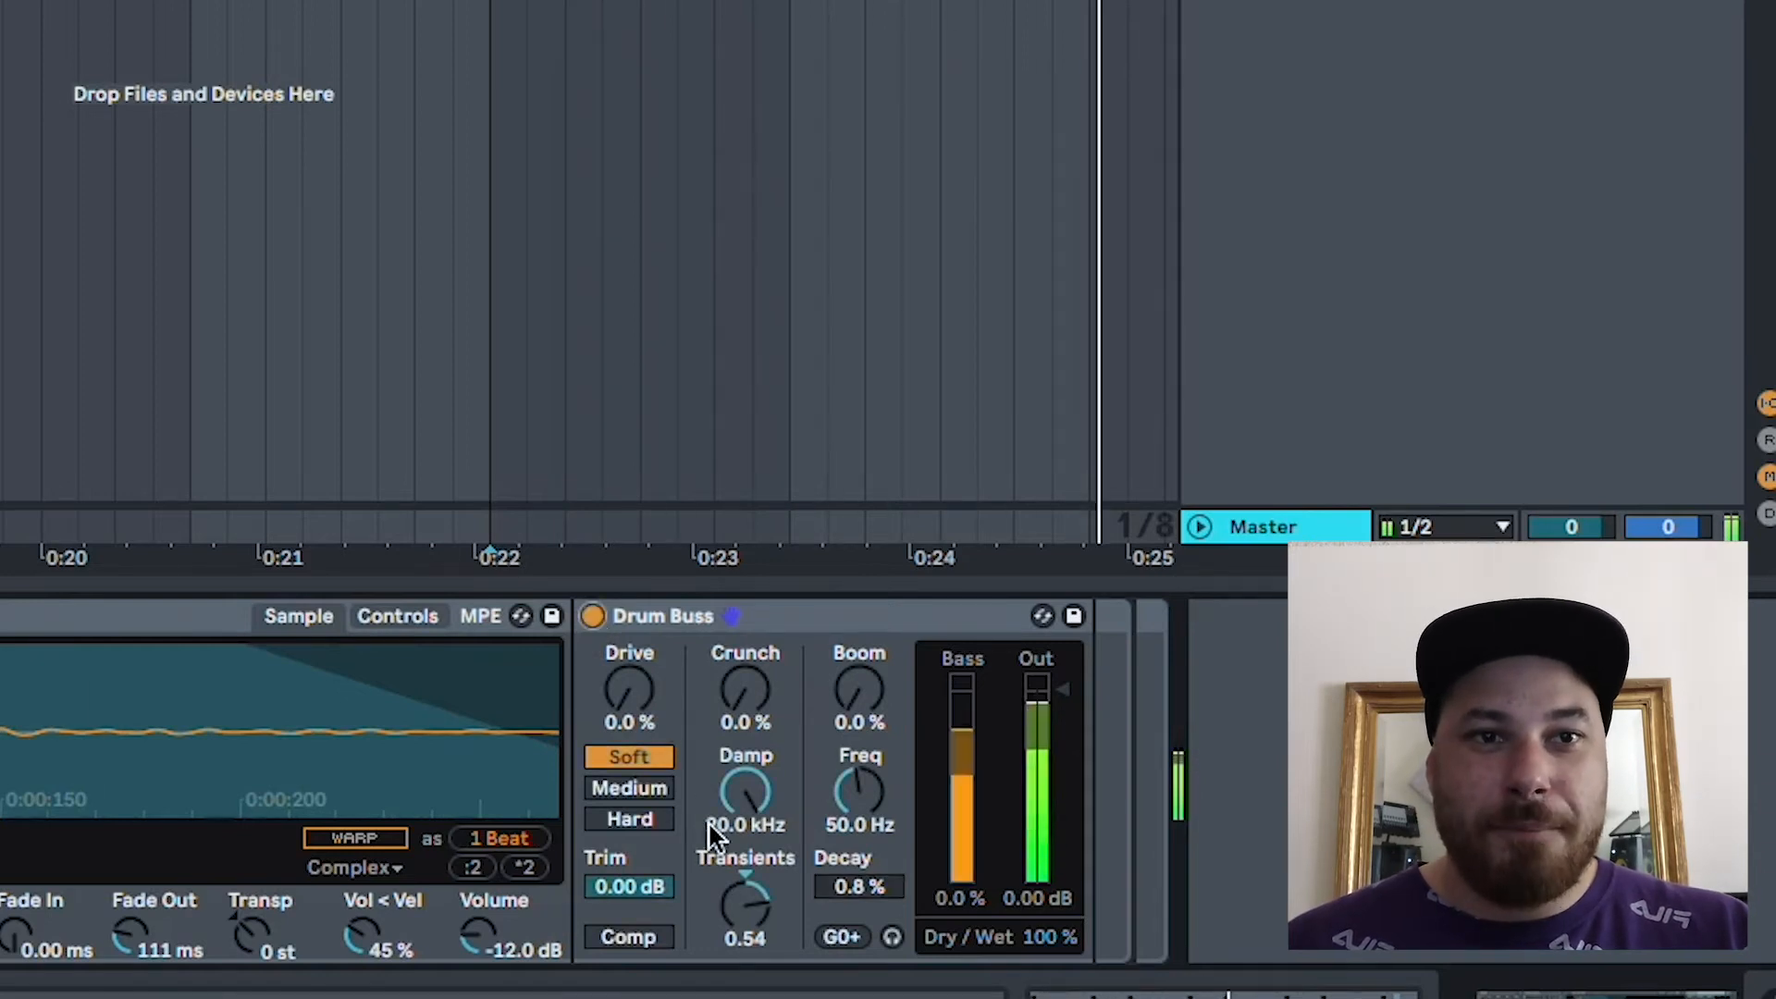
# - Audition the kick's Drum Buss Transients at -0.44 and 0.38, and settle on -0.25
pyautogui.moveTo(745, 904); pyautogui.dragTo(745, 936)
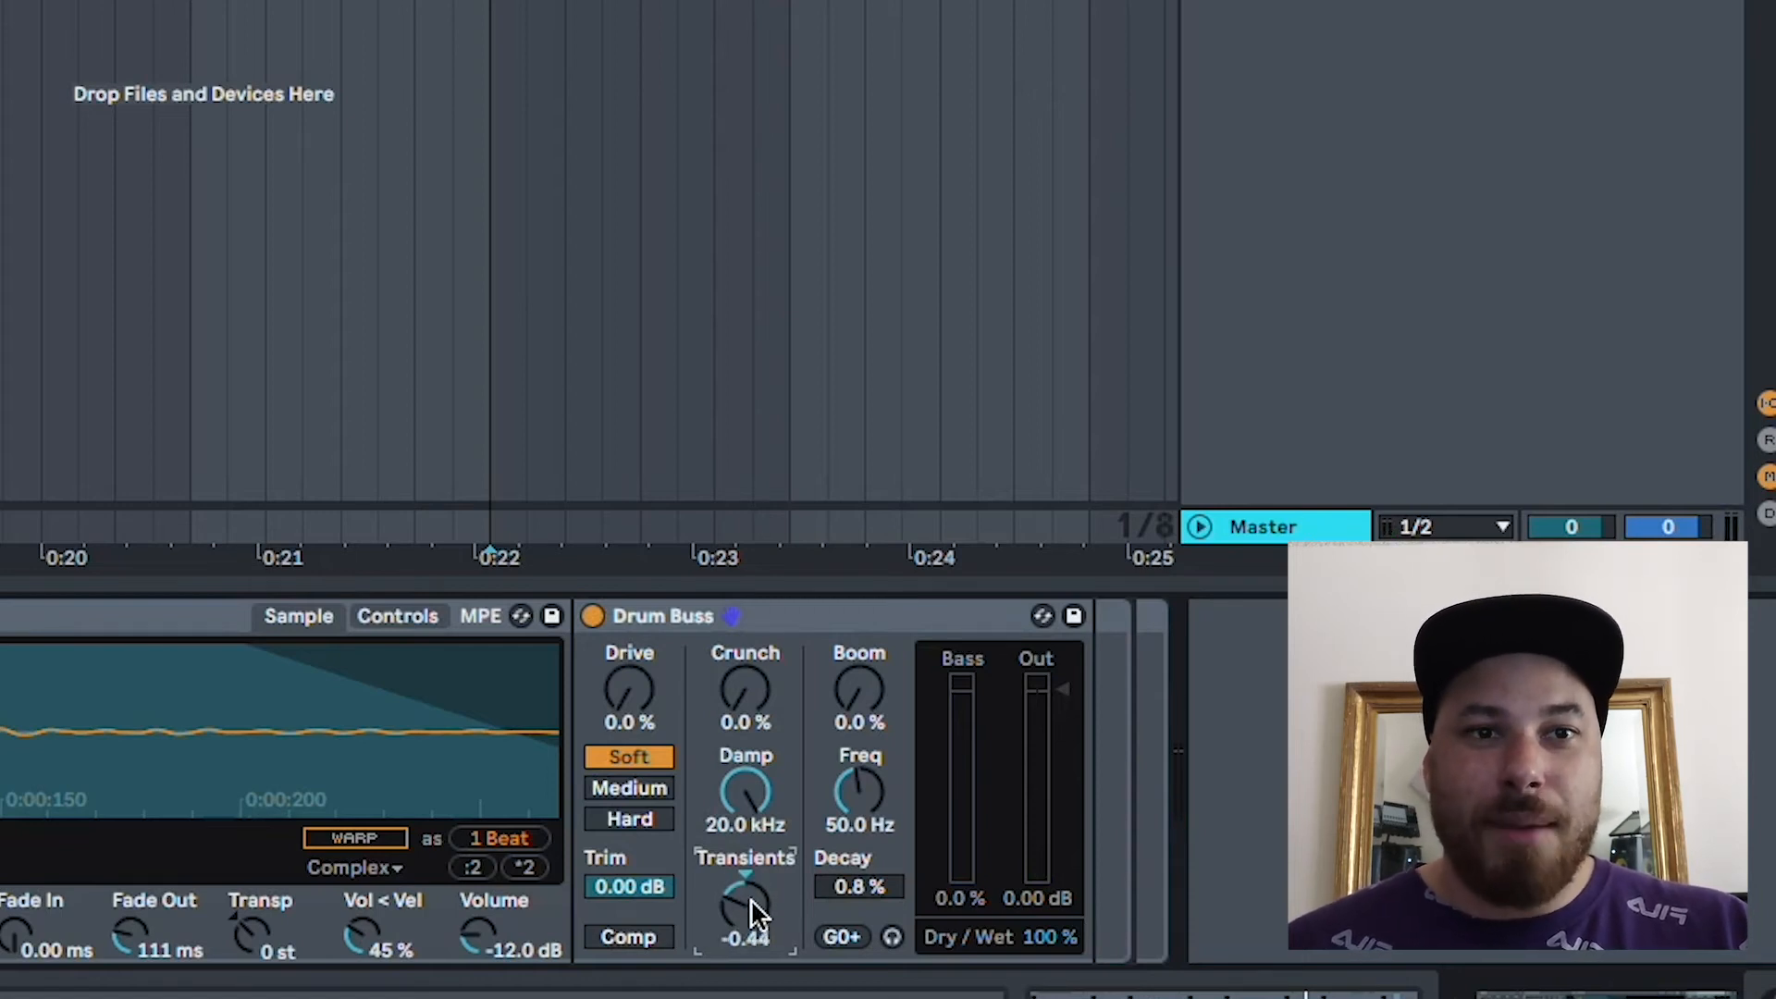
pyautogui.press('space')
pyautogui.moveTo(751, 902)
pyautogui.mouseDown()
pyautogui.moveTo(751, 946)
pyautogui.moveTo(750, 912)
pyautogui.mouseUp()
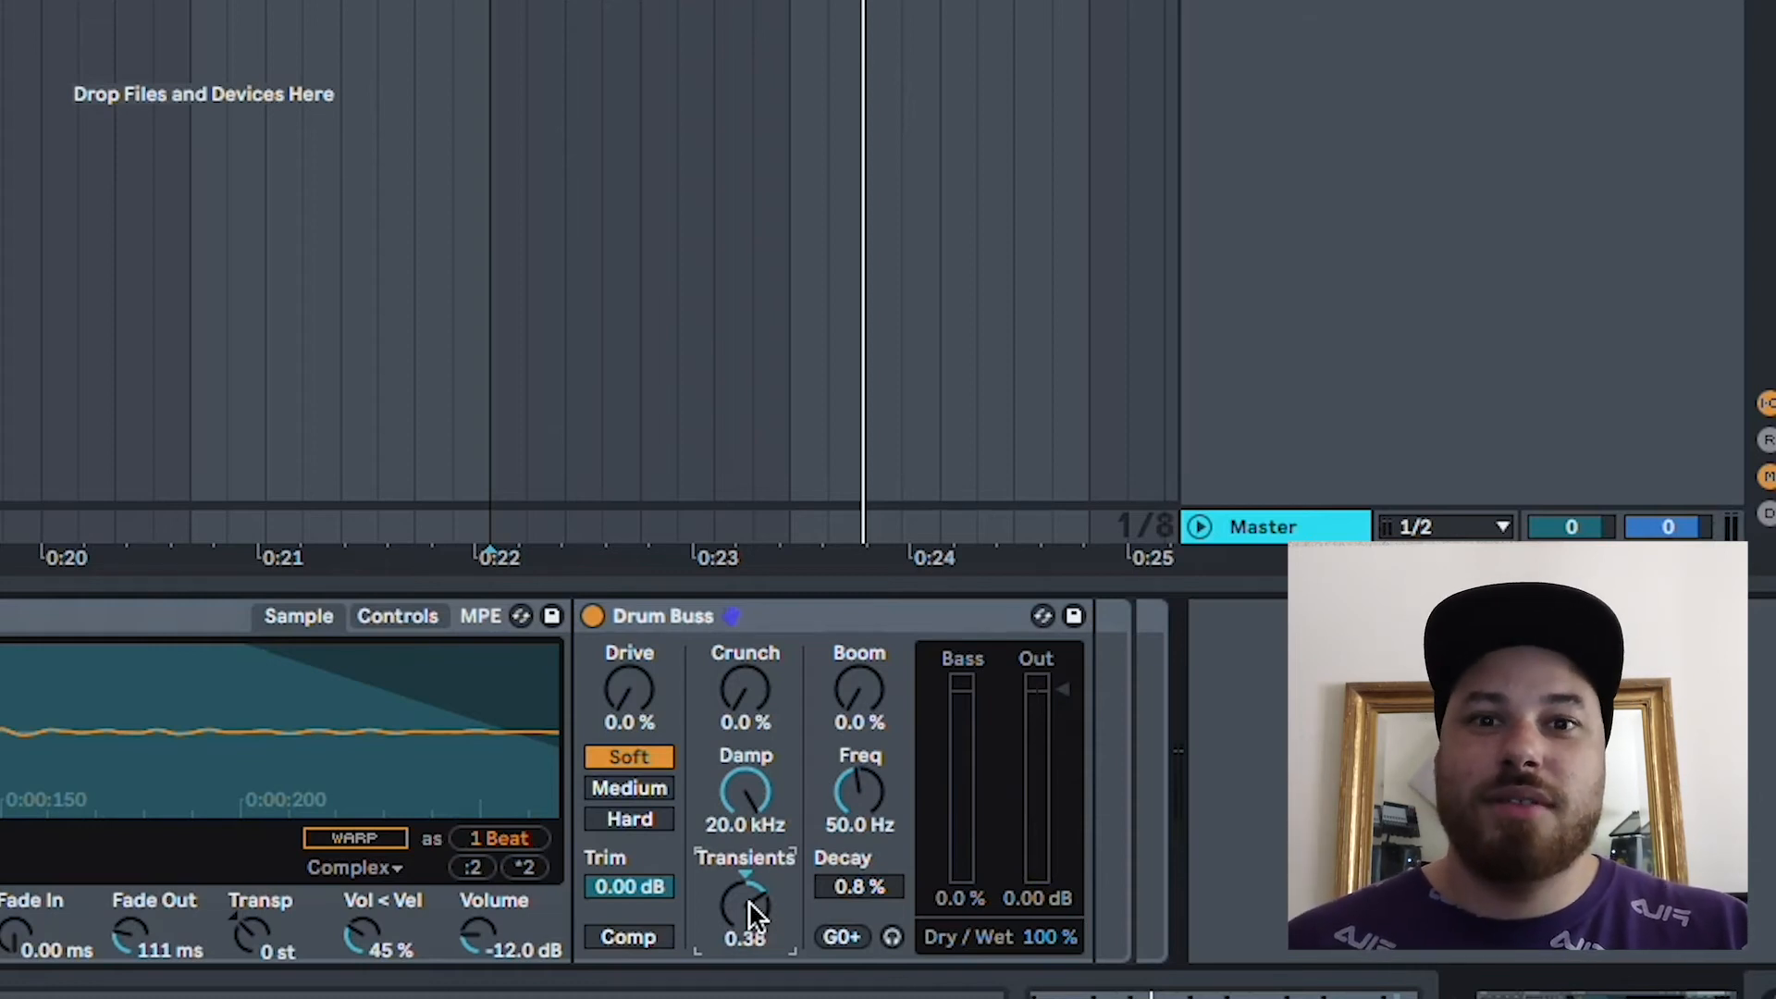
pyautogui.press('space')
pyautogui.moveTo(747, 901); pyautogui.dragTo(748, 935)
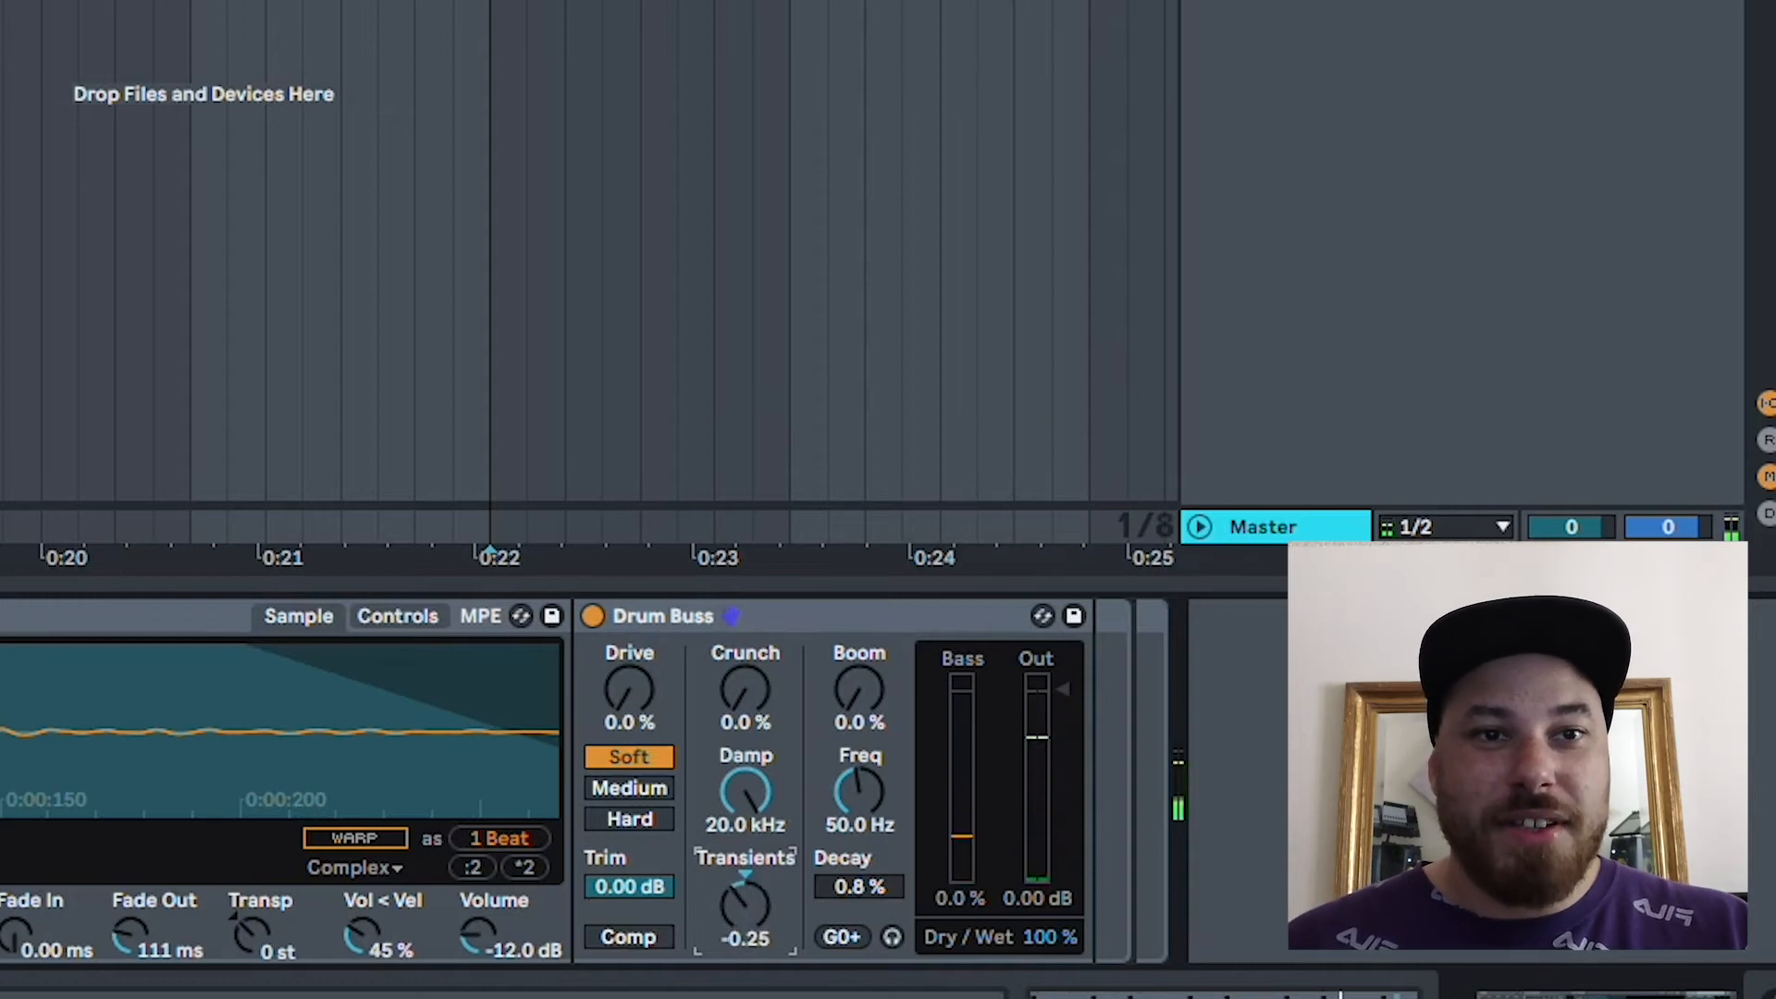
# - Compare the kick during playback with its Drum Buss bypassed and enabled
pyautogui.moveTo(285, 705); pyautogui.dragTo(4, 666)
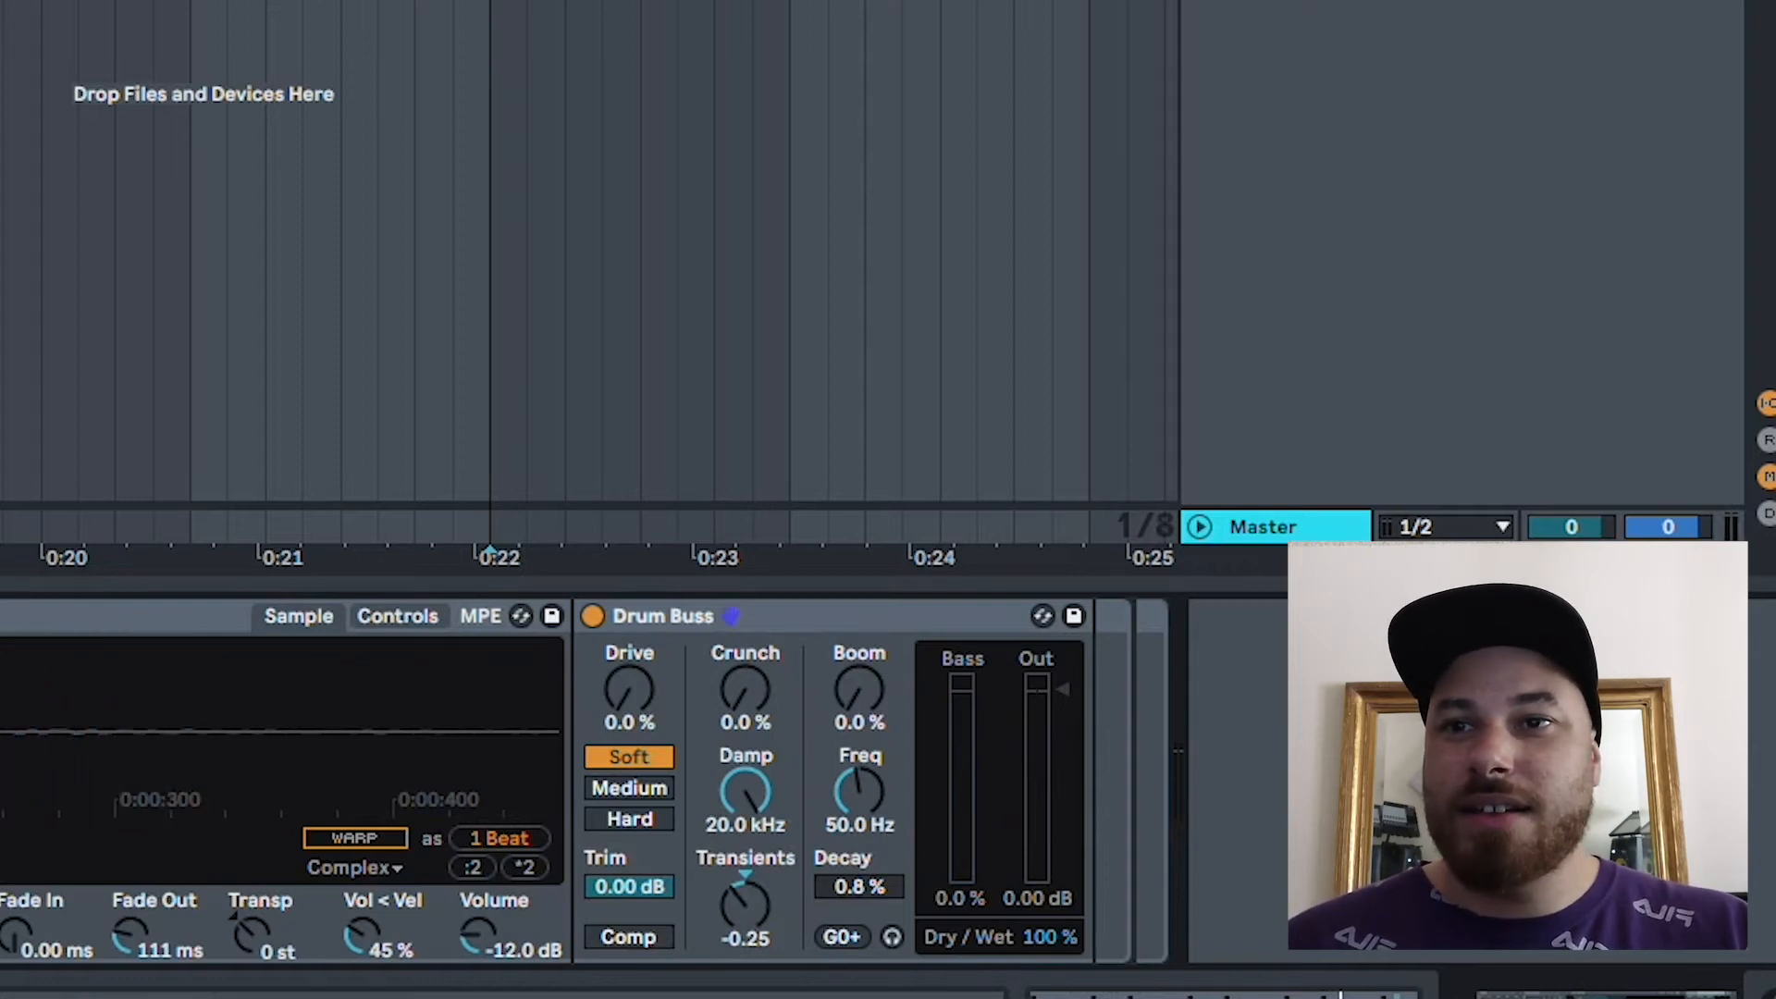
pyautogui.press('space')
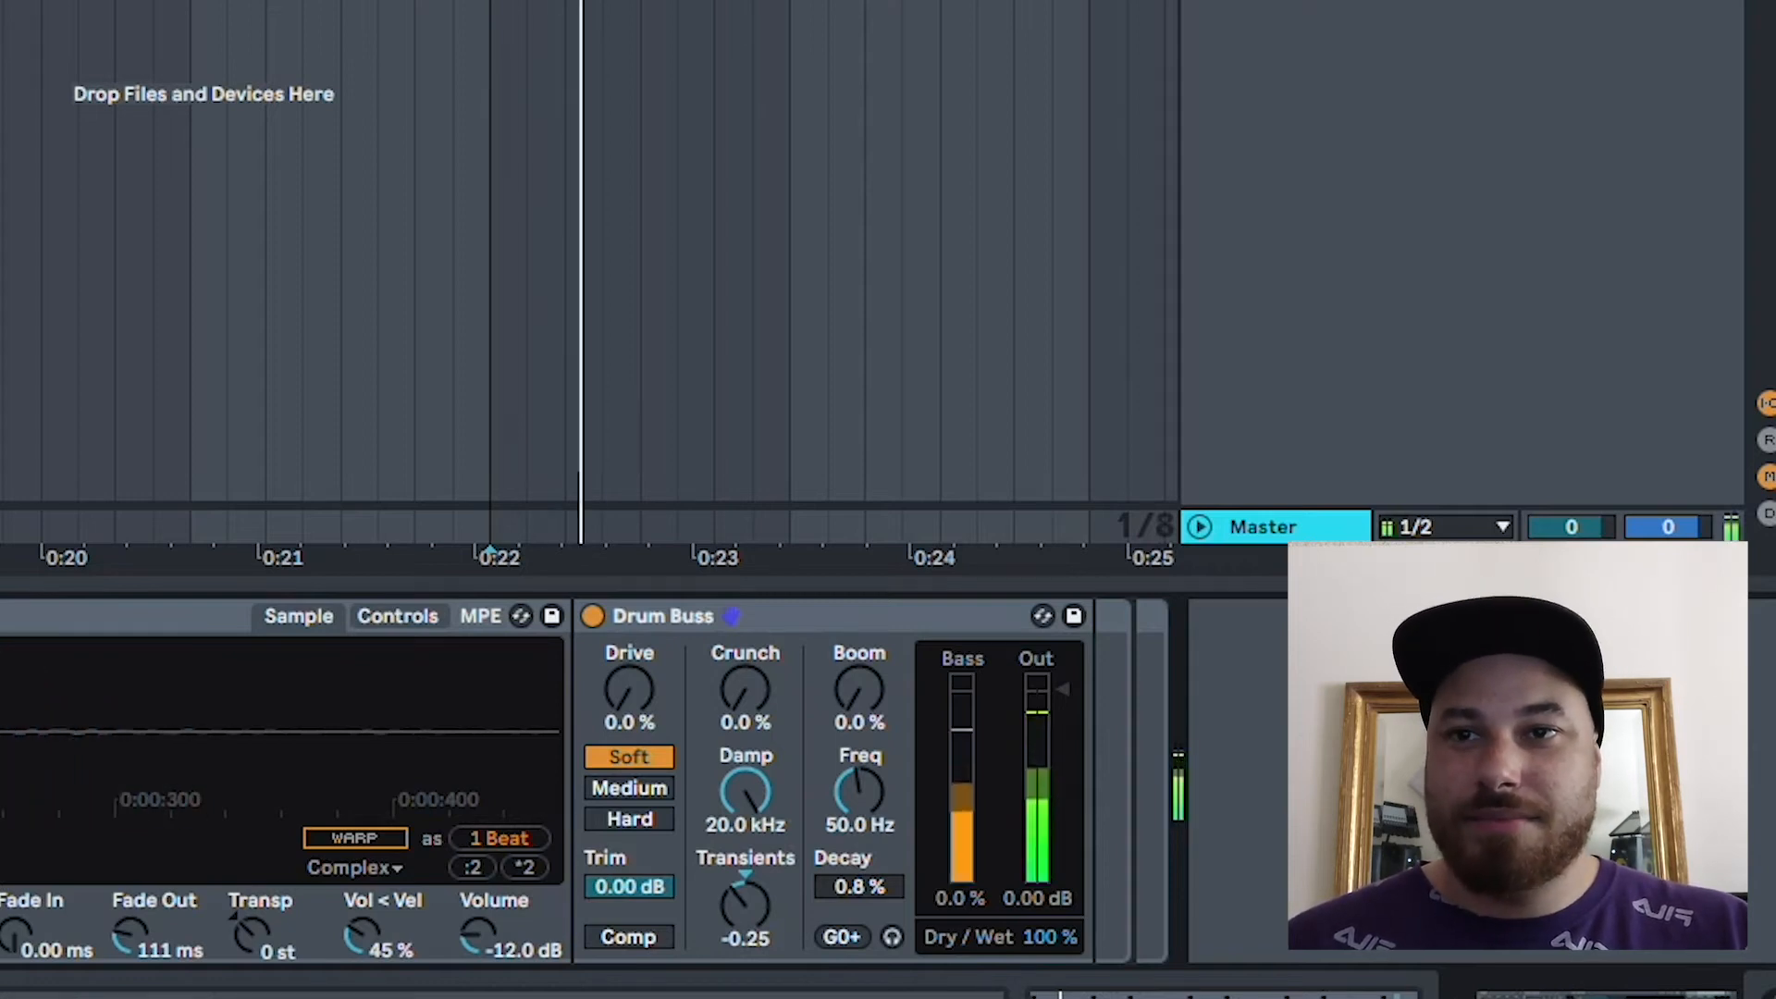
pyautogui.click(593, 616)
pyautogui.click(593, 617)
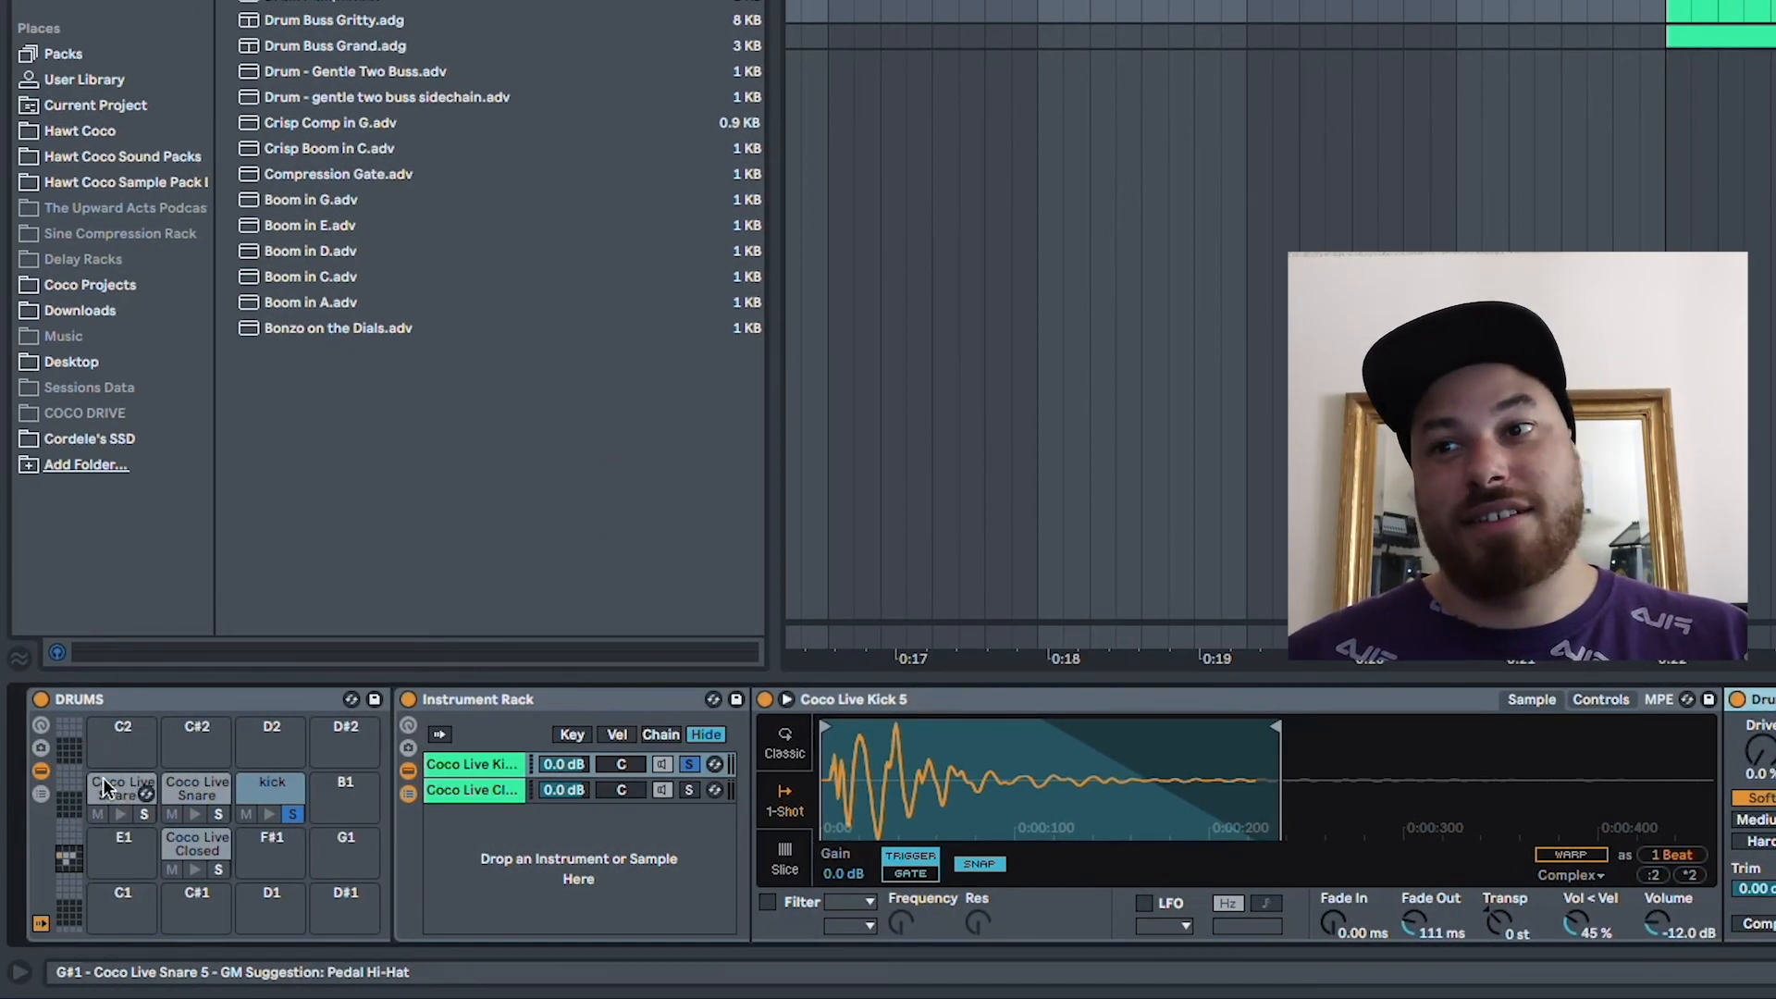
# - Solo Coco Live Snare 5, compare its Drum Buss off and on, set its Transients to -0.54, and unsolo it
pyautogui.click(104, 788)
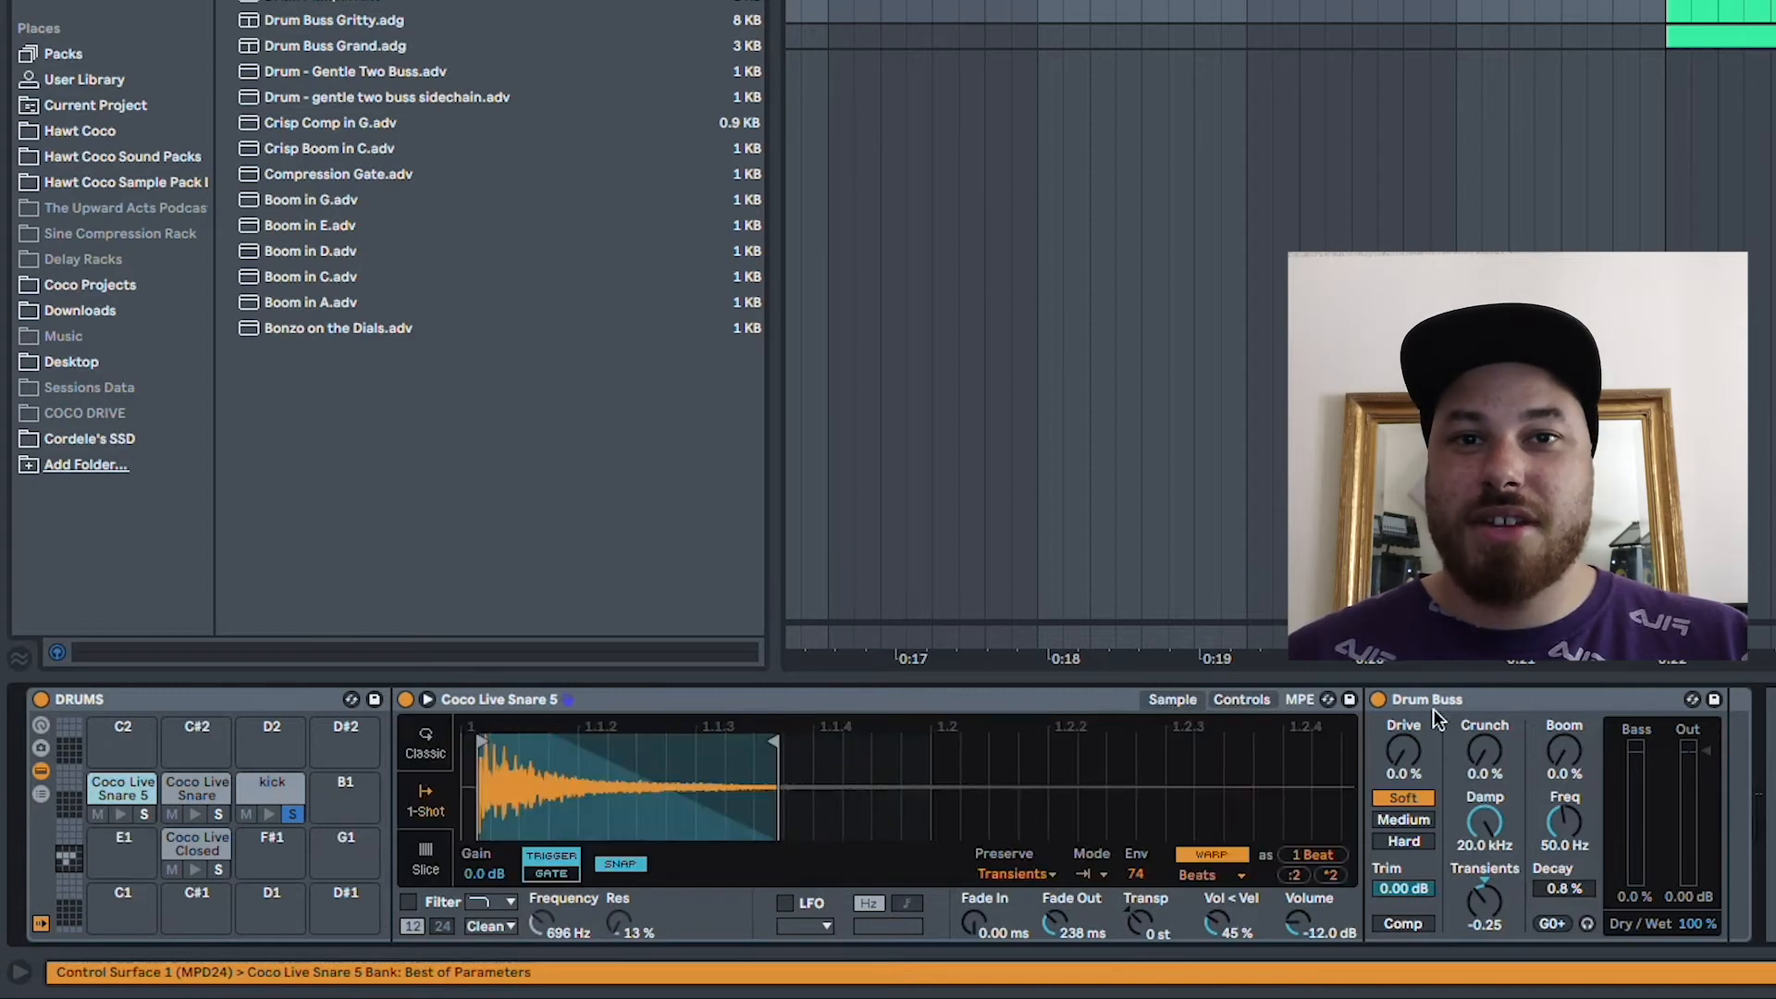
pyautogui.click(1378, 700)
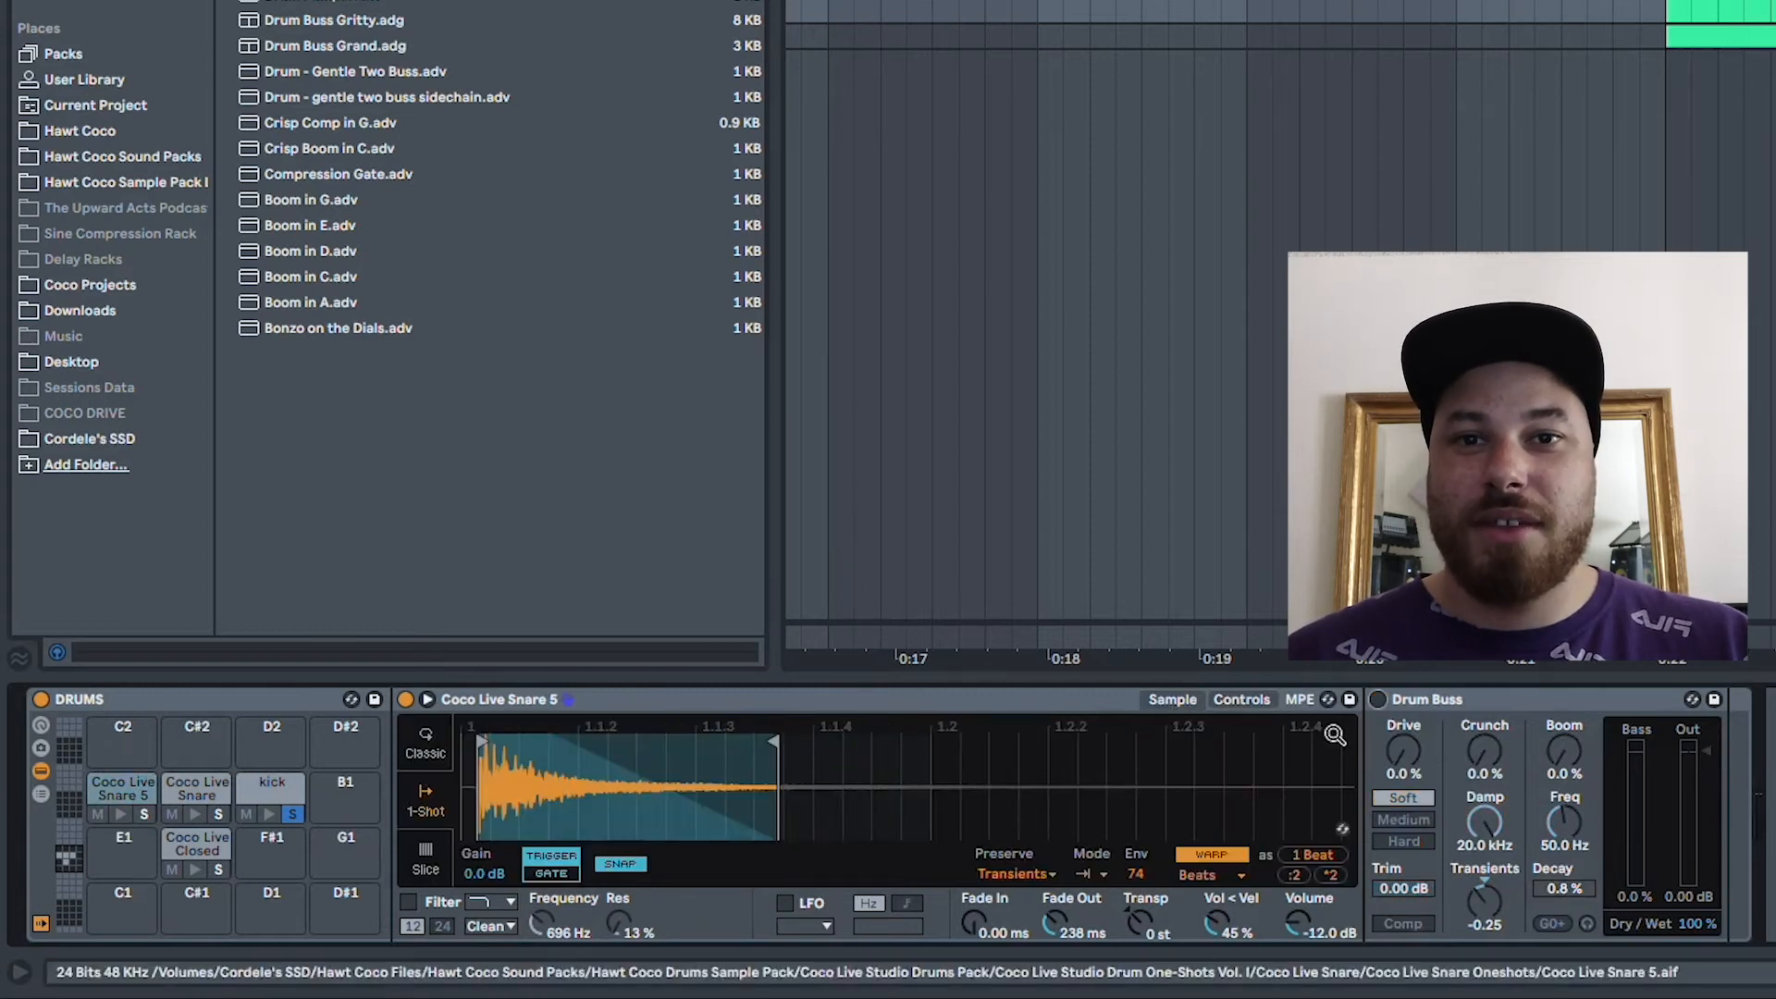
pyautogui.click(144, 814)
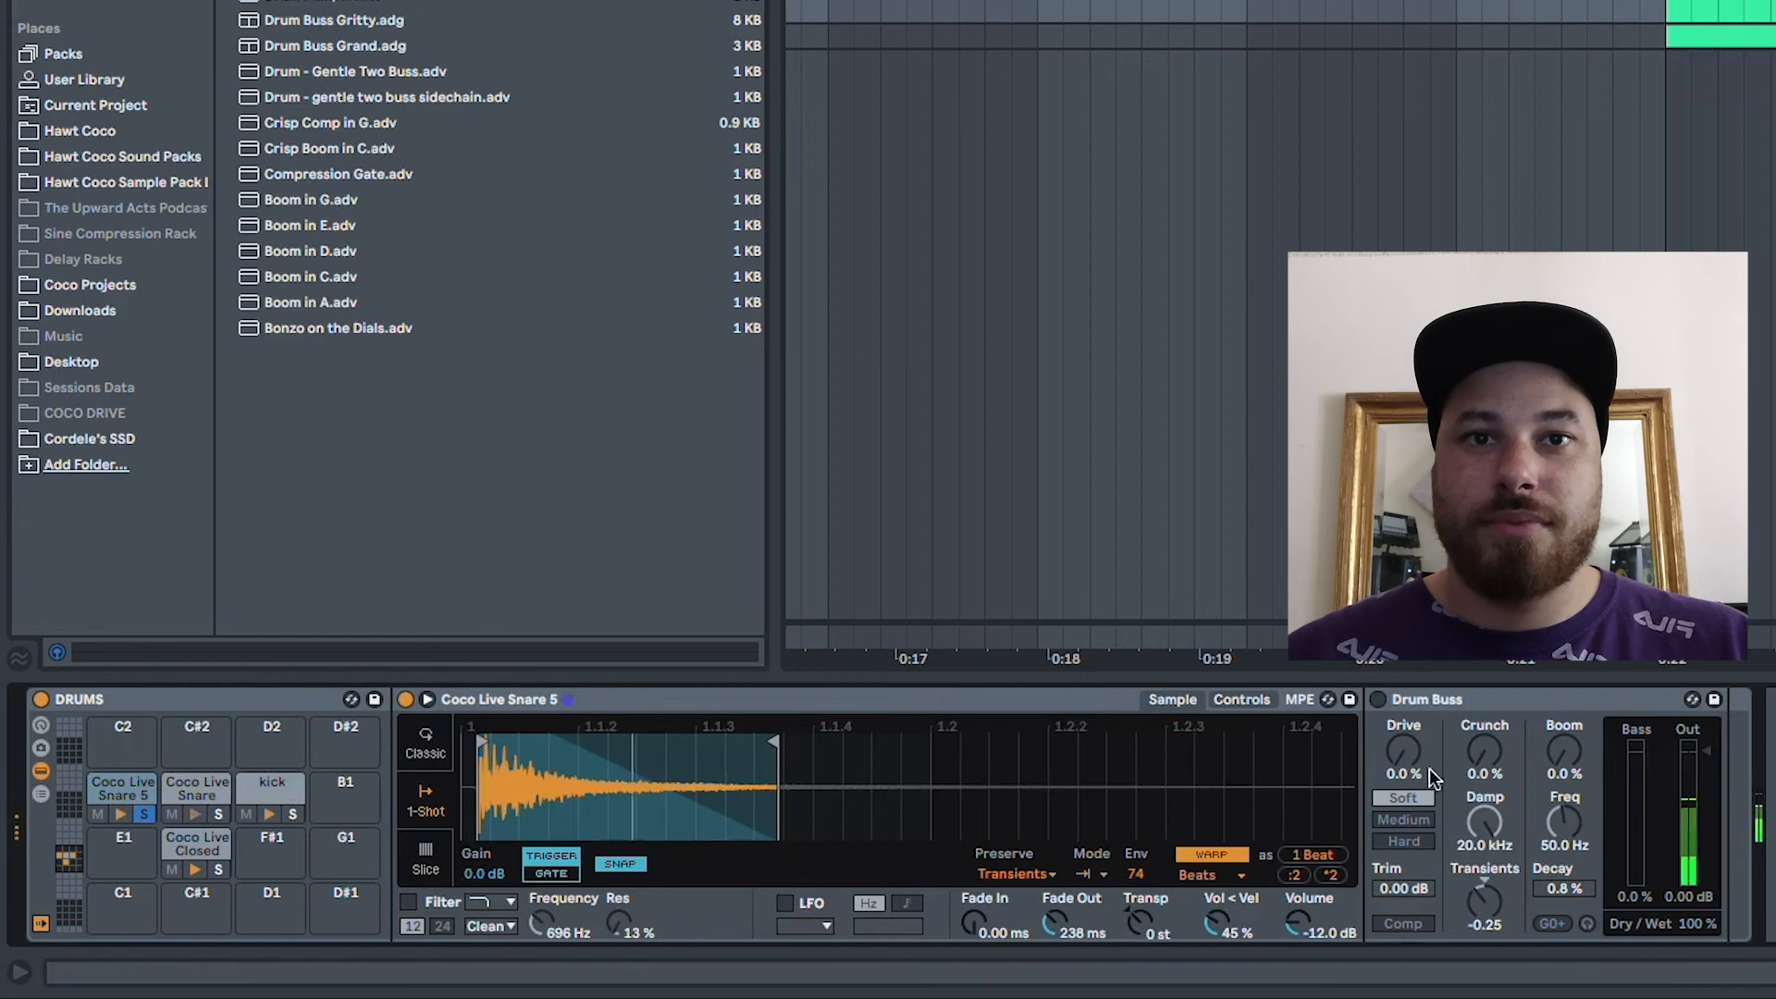
pyautogui.click(1379, 700)
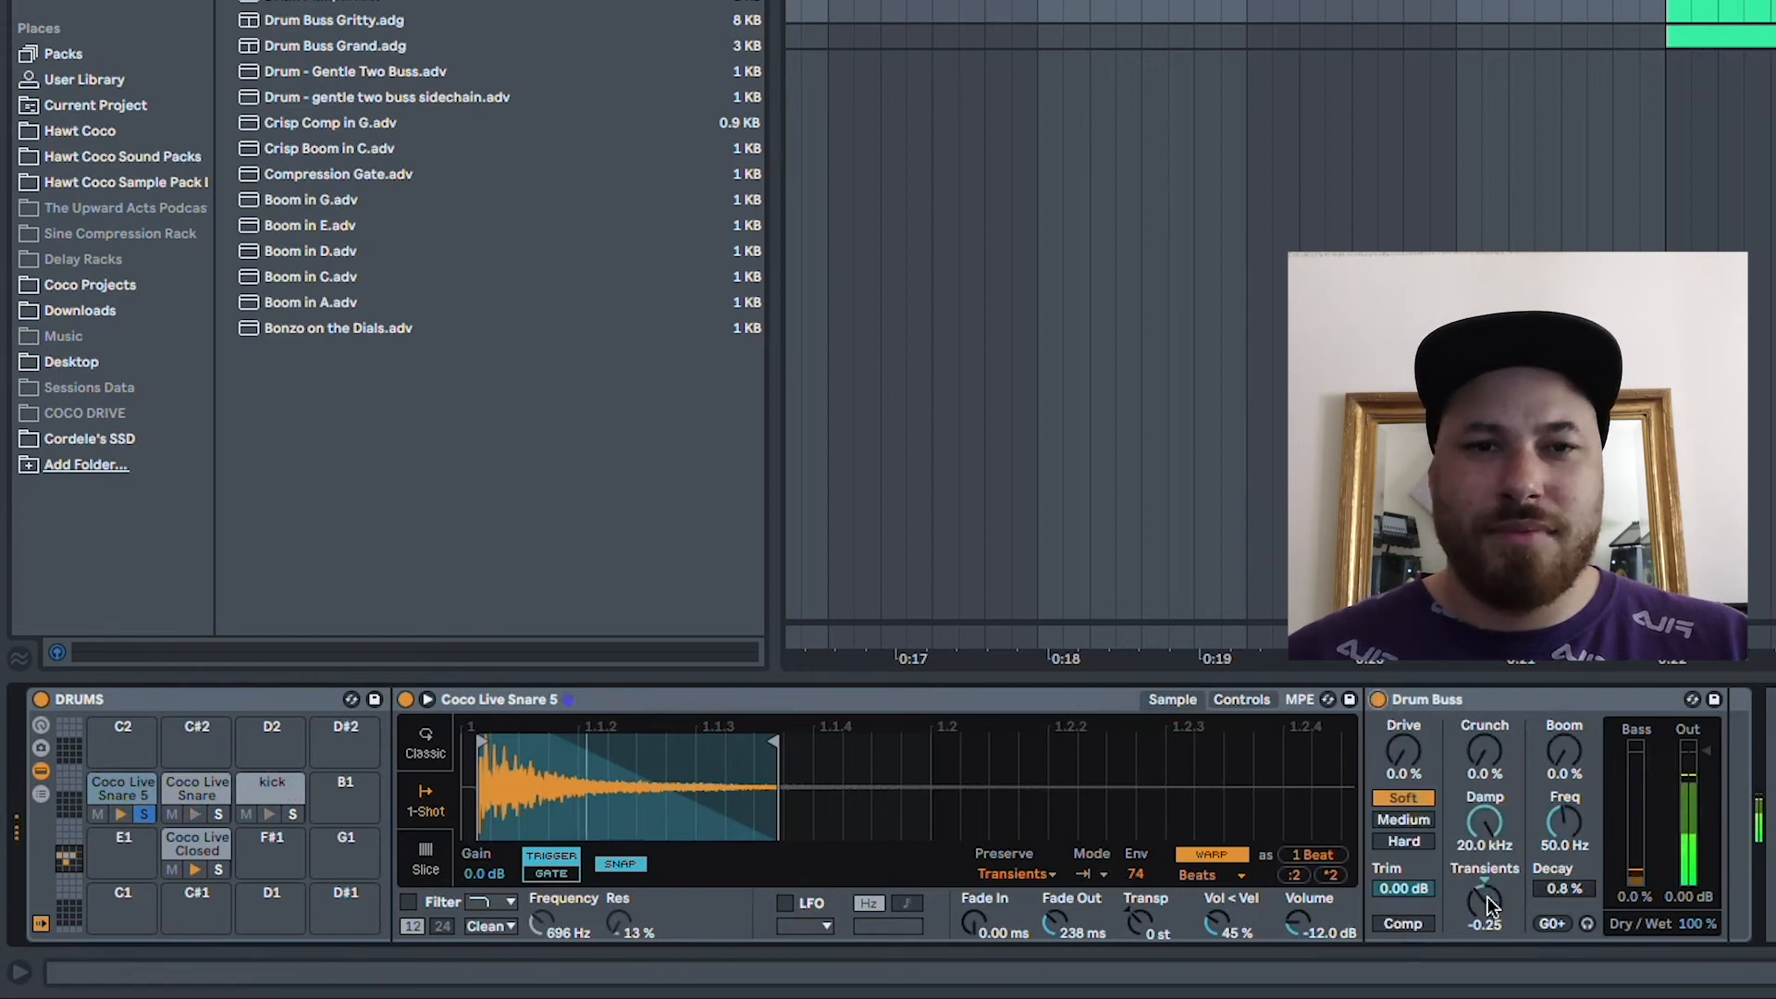
pyautogui.moveTo(1485, 900); pyautogui.dragTo(1485, 985)
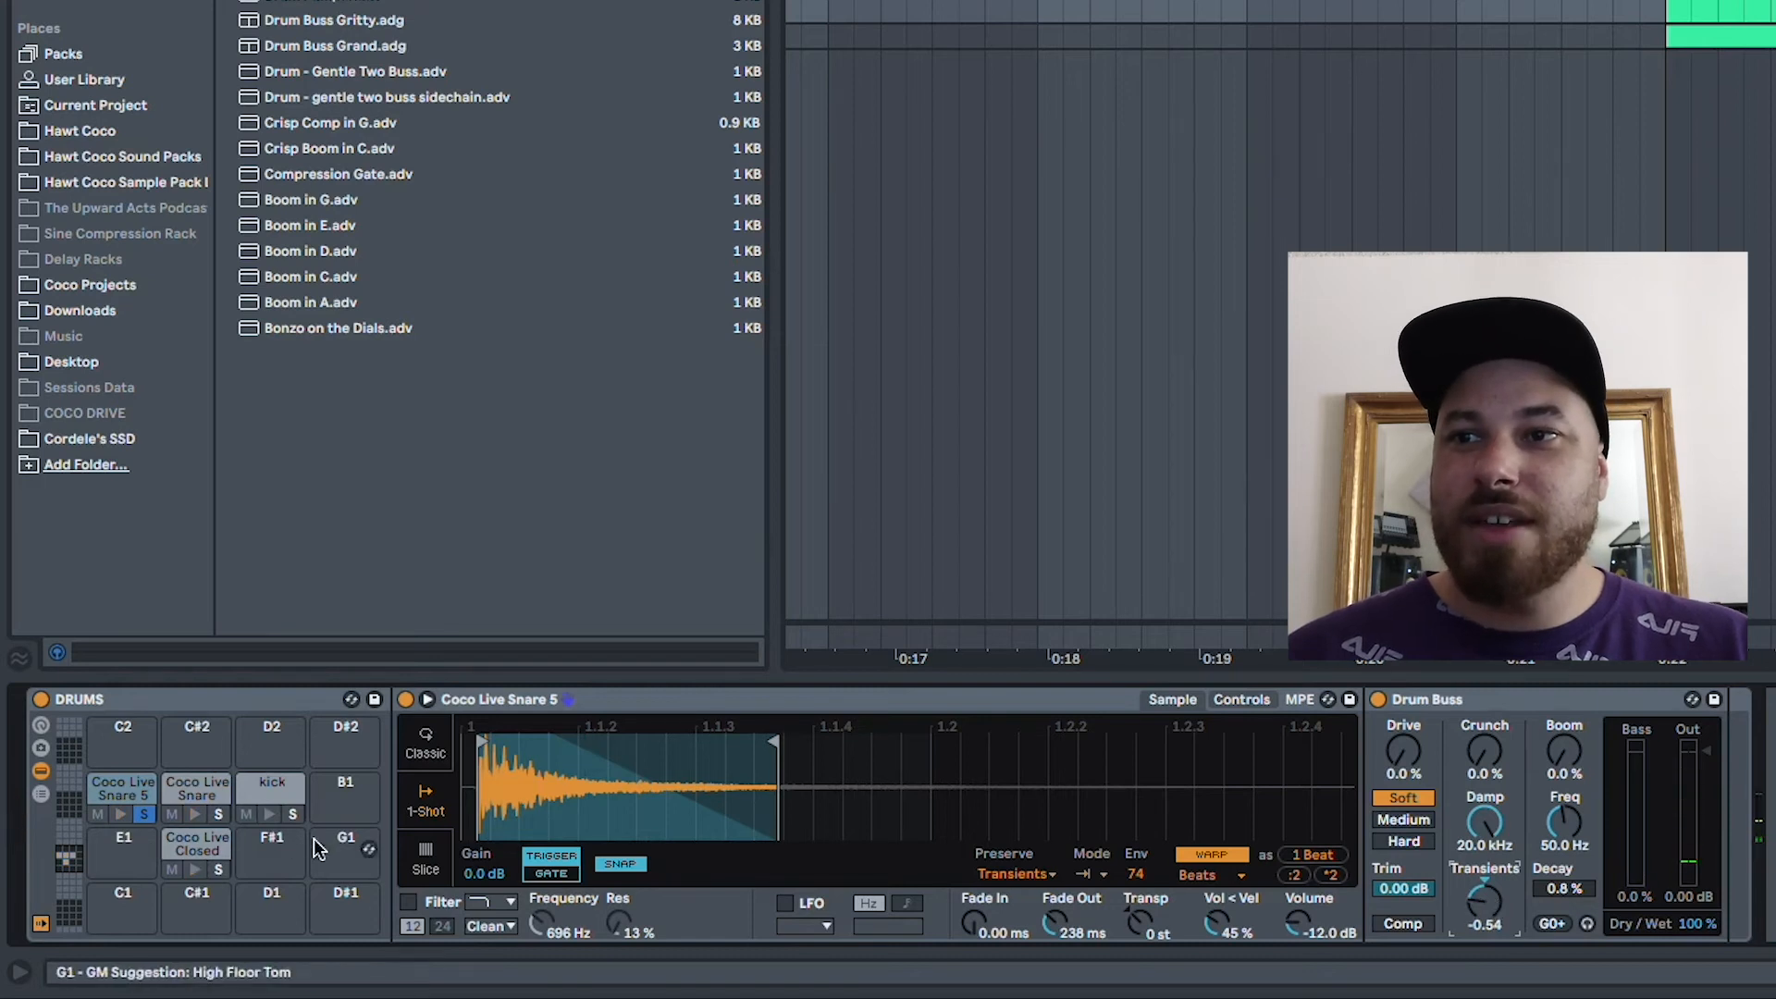
pyautogui.click(144, 814)
# - Shorten the closed hat and snare ghost note samples by moving their end markers earlier
pyautogui.click(197, 844)
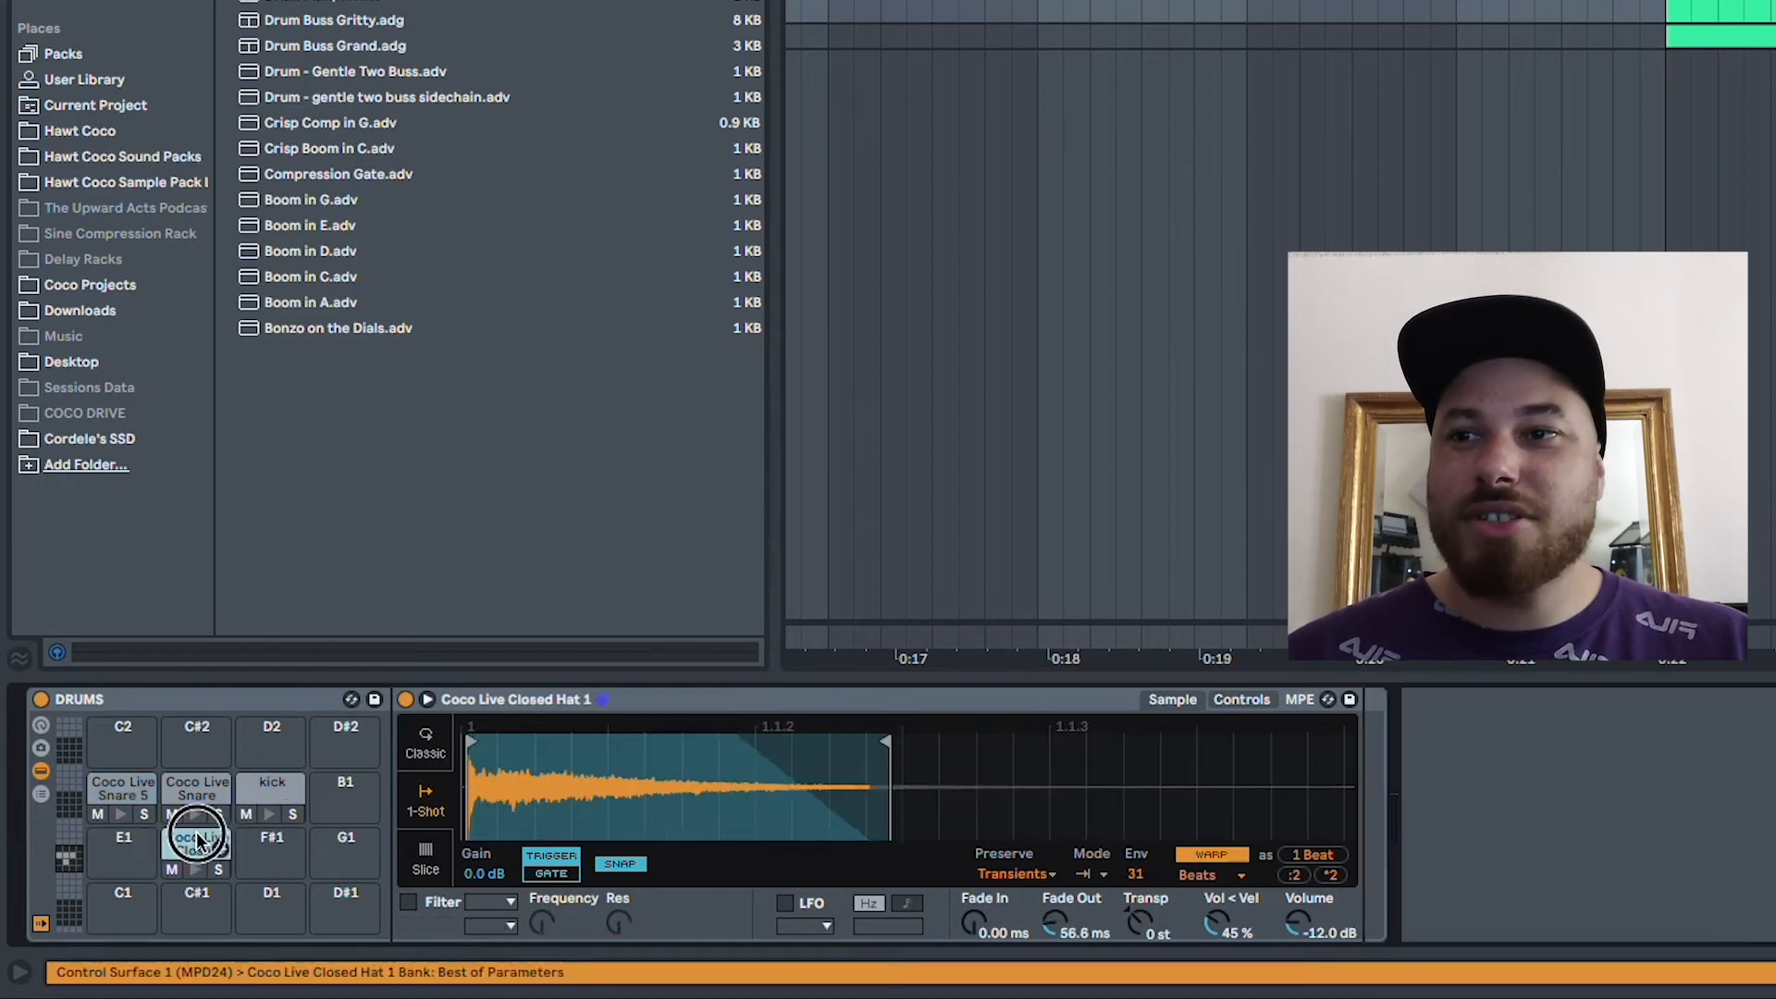
pyautogui.moveTo(890, 752); pyautogui.dragTo(826, 748)
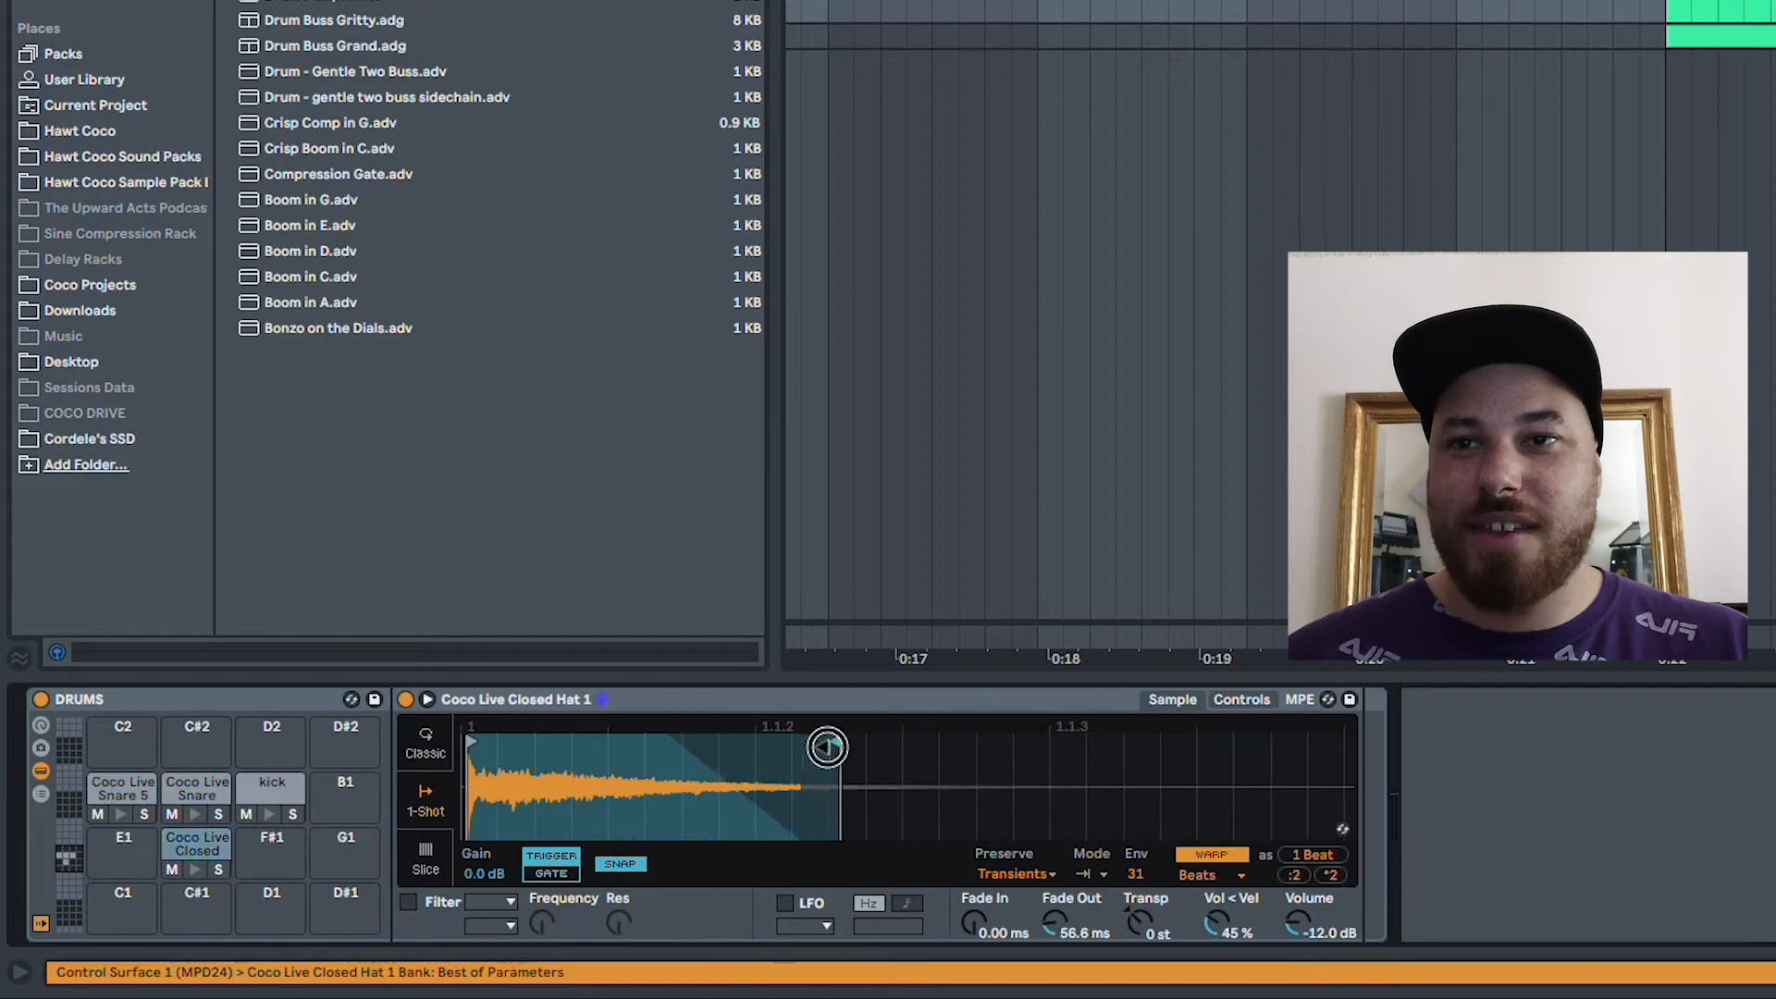
pyautogui.click(192, 785)
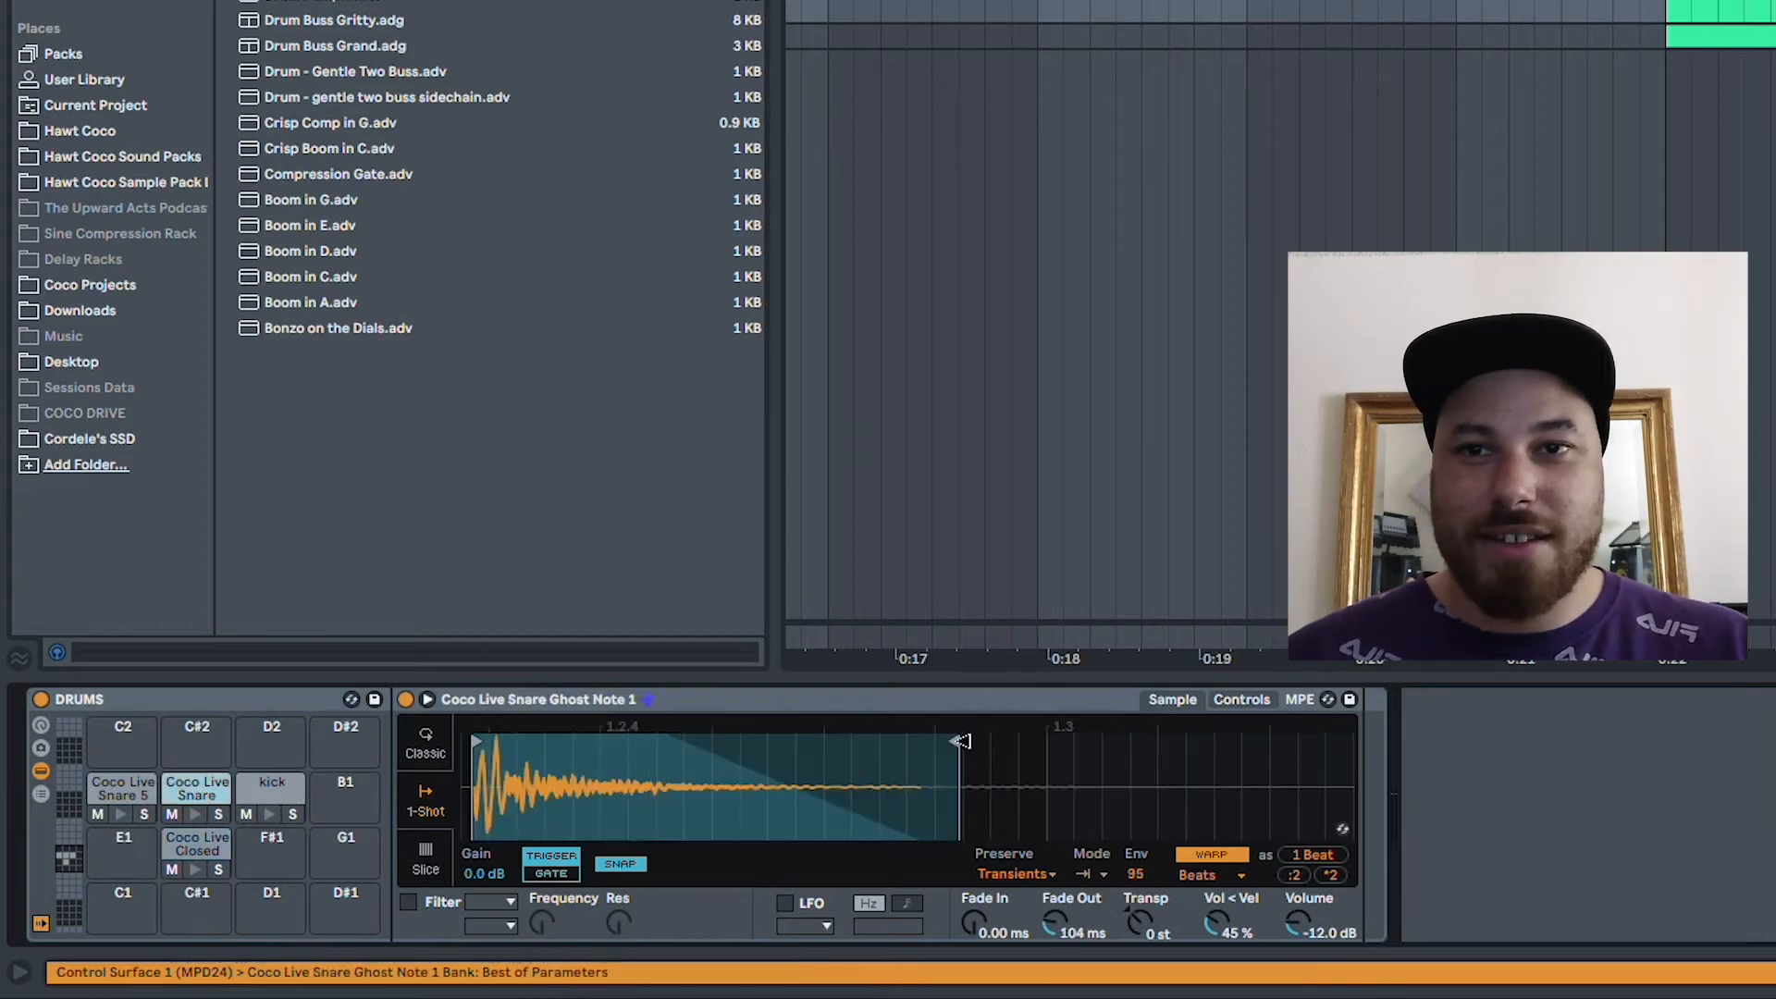
pyautogui.moveTo(962, 741); pyautogui.dragTo(840, 740)
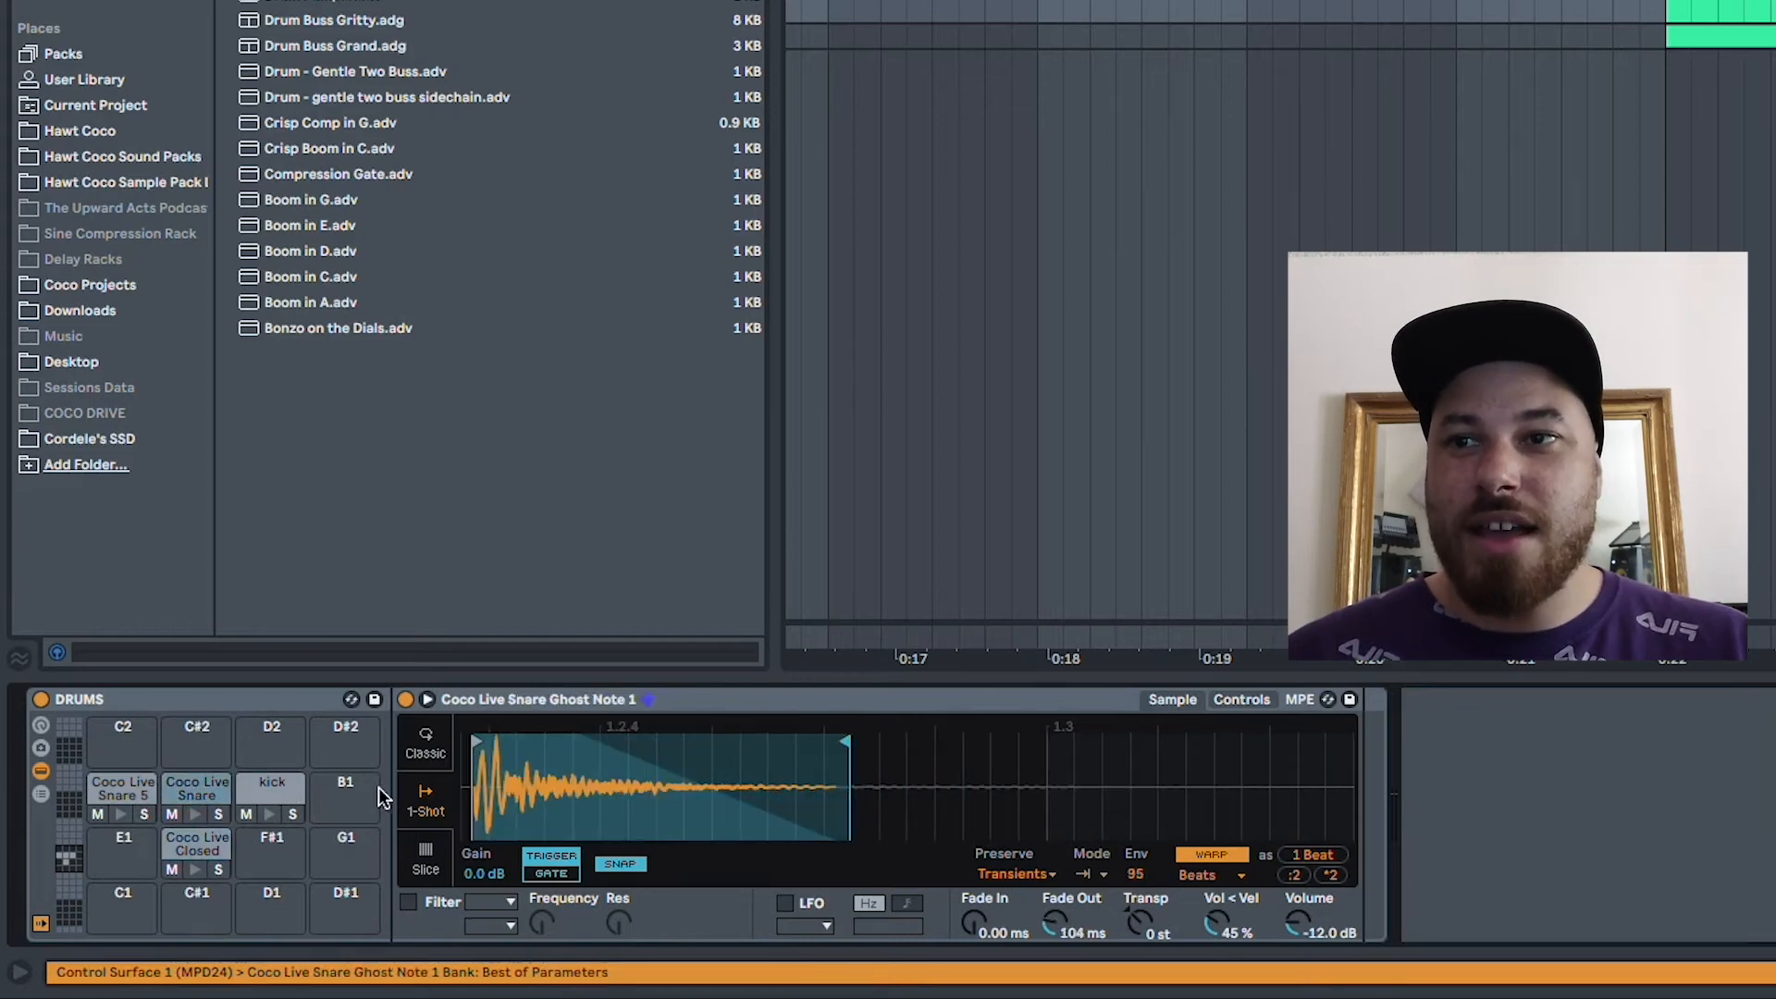
# - Listen to the full drum loop with the Coco Live Snare 5 pad selected
pyautogui.click(282, 794)
pyautogui.click(118, 790)
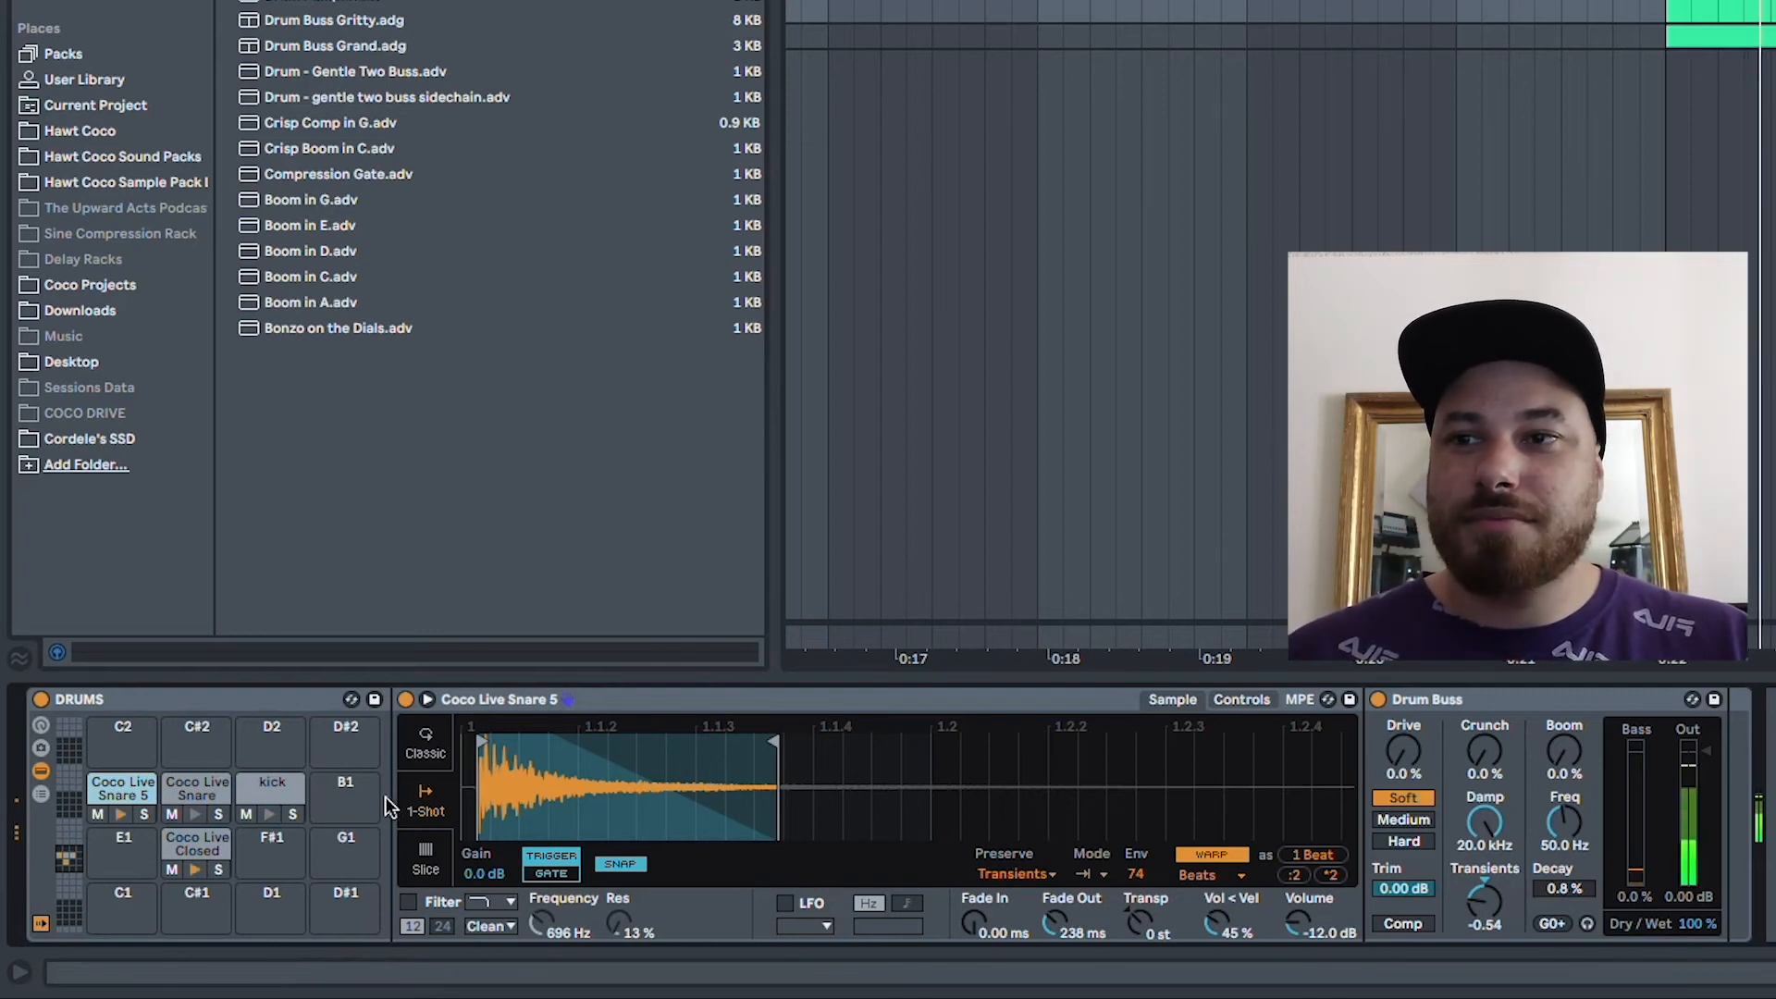
pyautogui.click(123, 790)
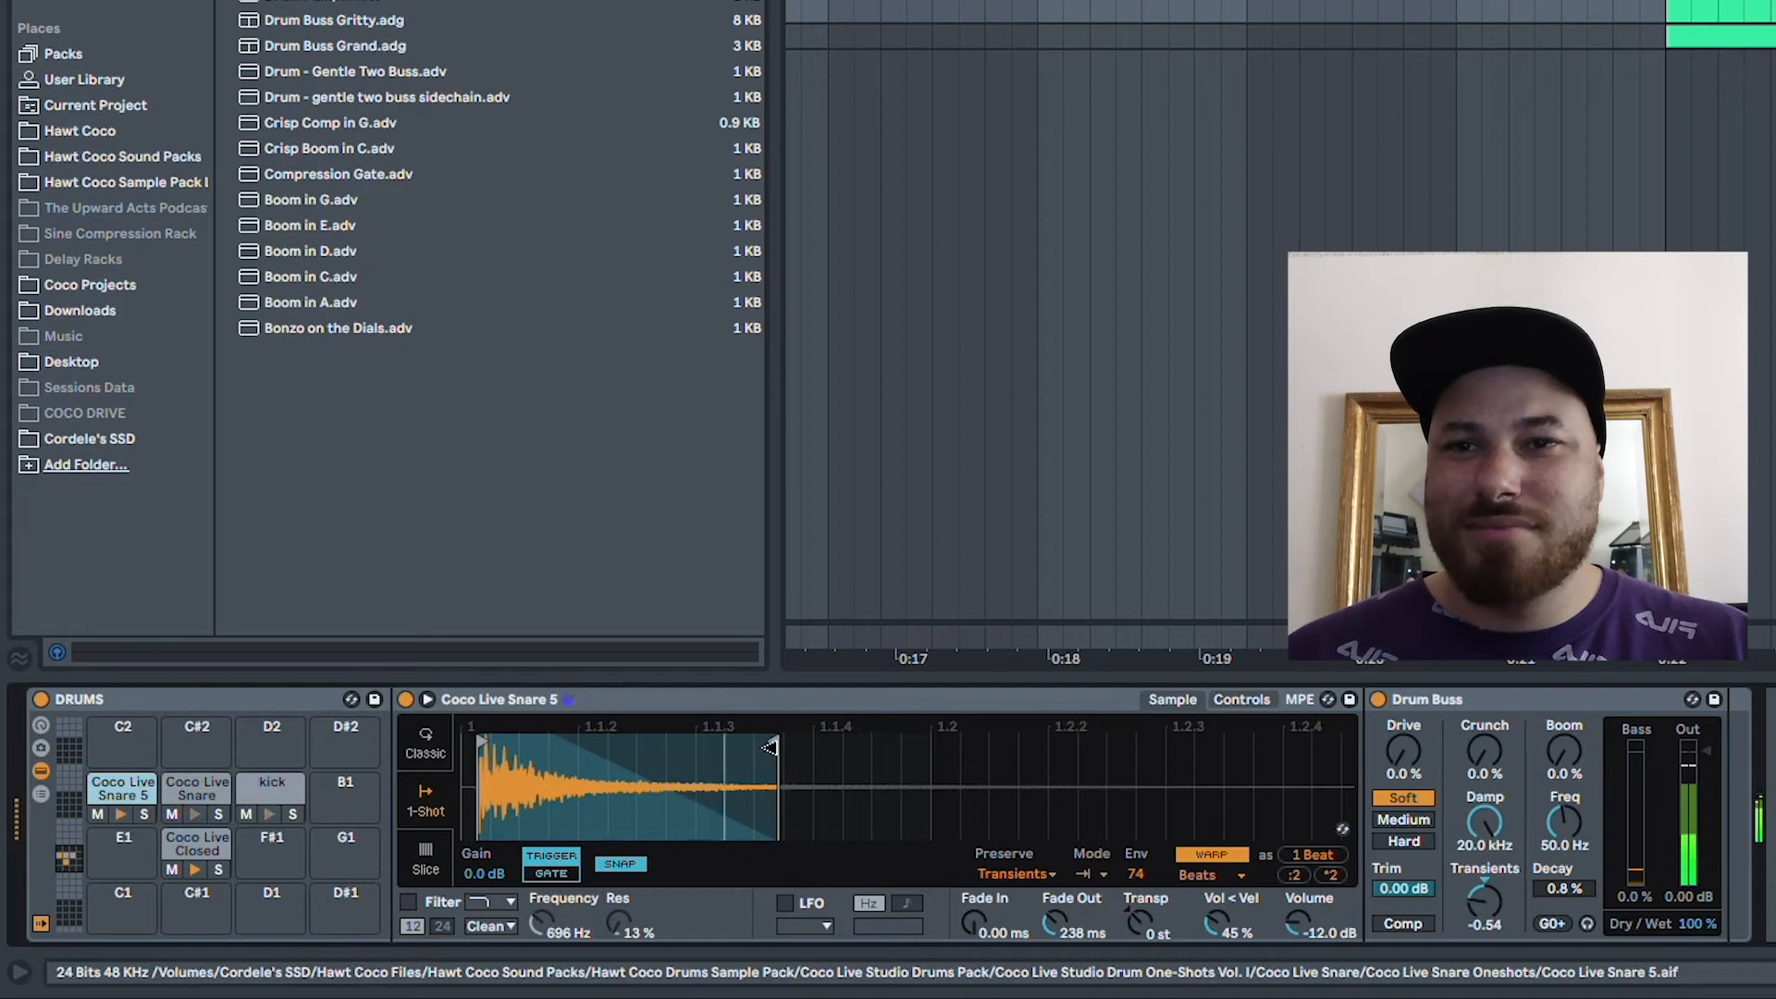
# - Shorten the Coco Live Snare 5 and closed hat samples by moving their ends earlier, and set the closed hat's transient Env to 25
pyautogui.moveTo(774, 741)
pyautogui.mouseDown()
pyautogui.moveTo(734, 744)
pyautogui.moveTo(753, 744)
pyautogui.mouseUp()
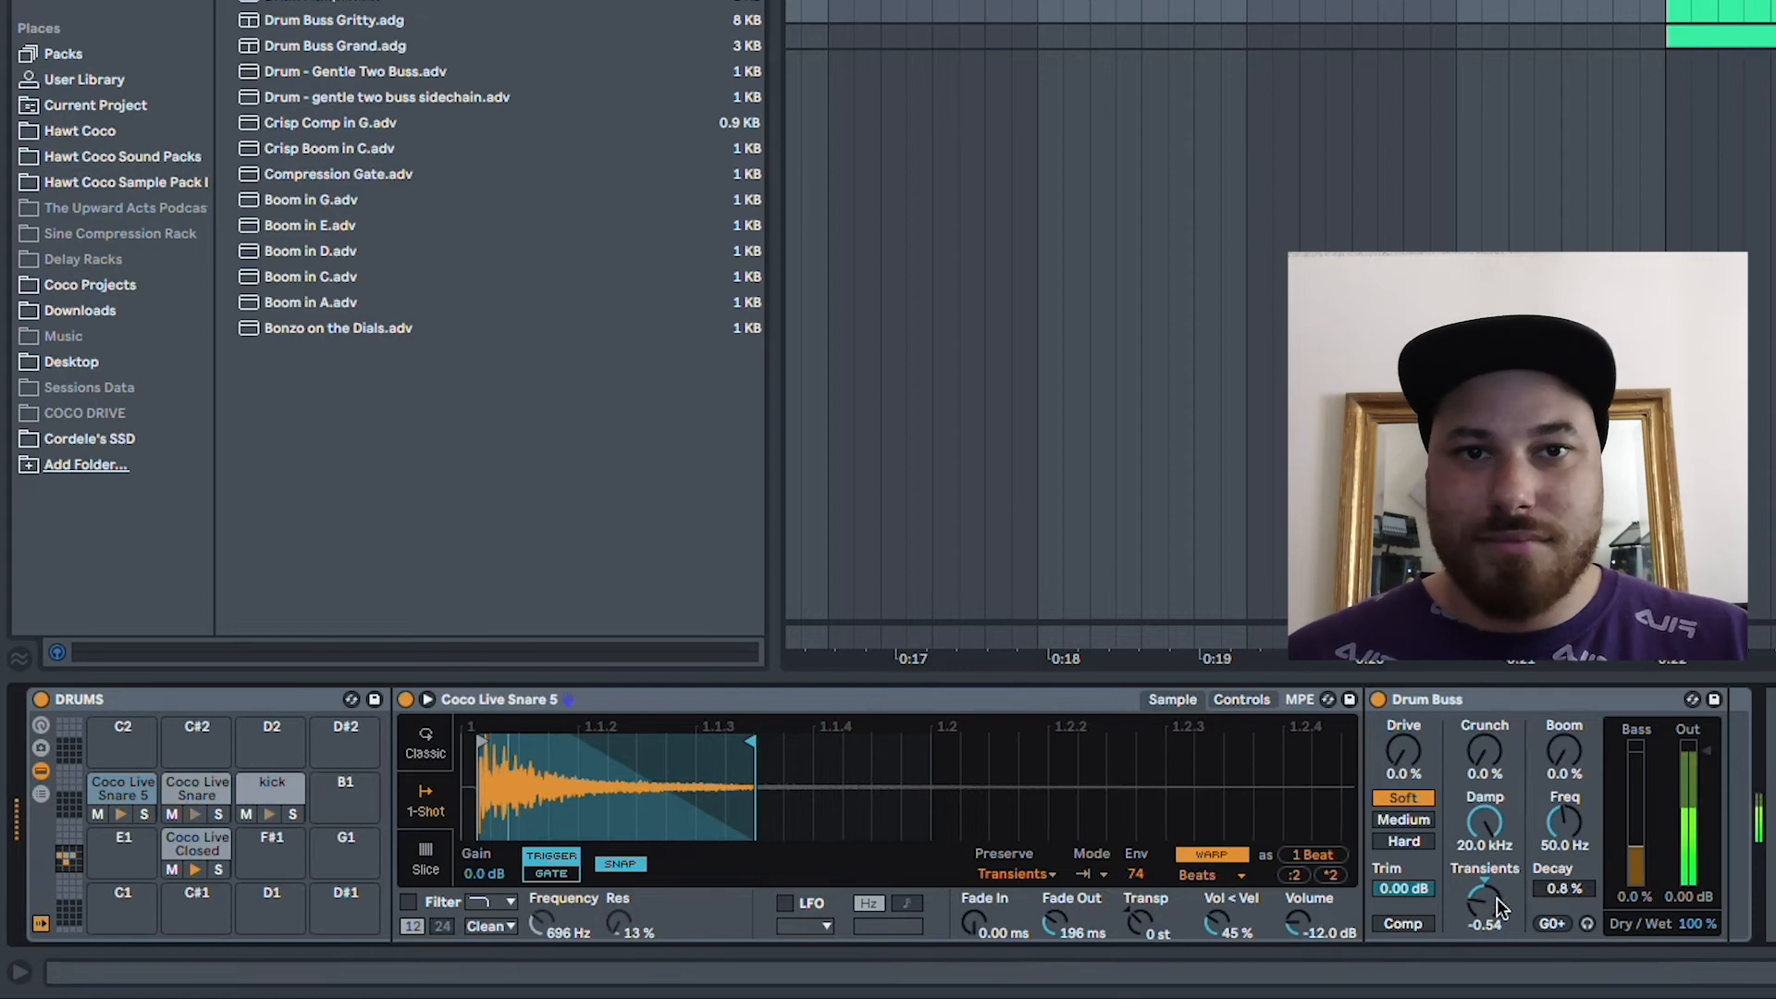
pyautogui.click(213, 845)
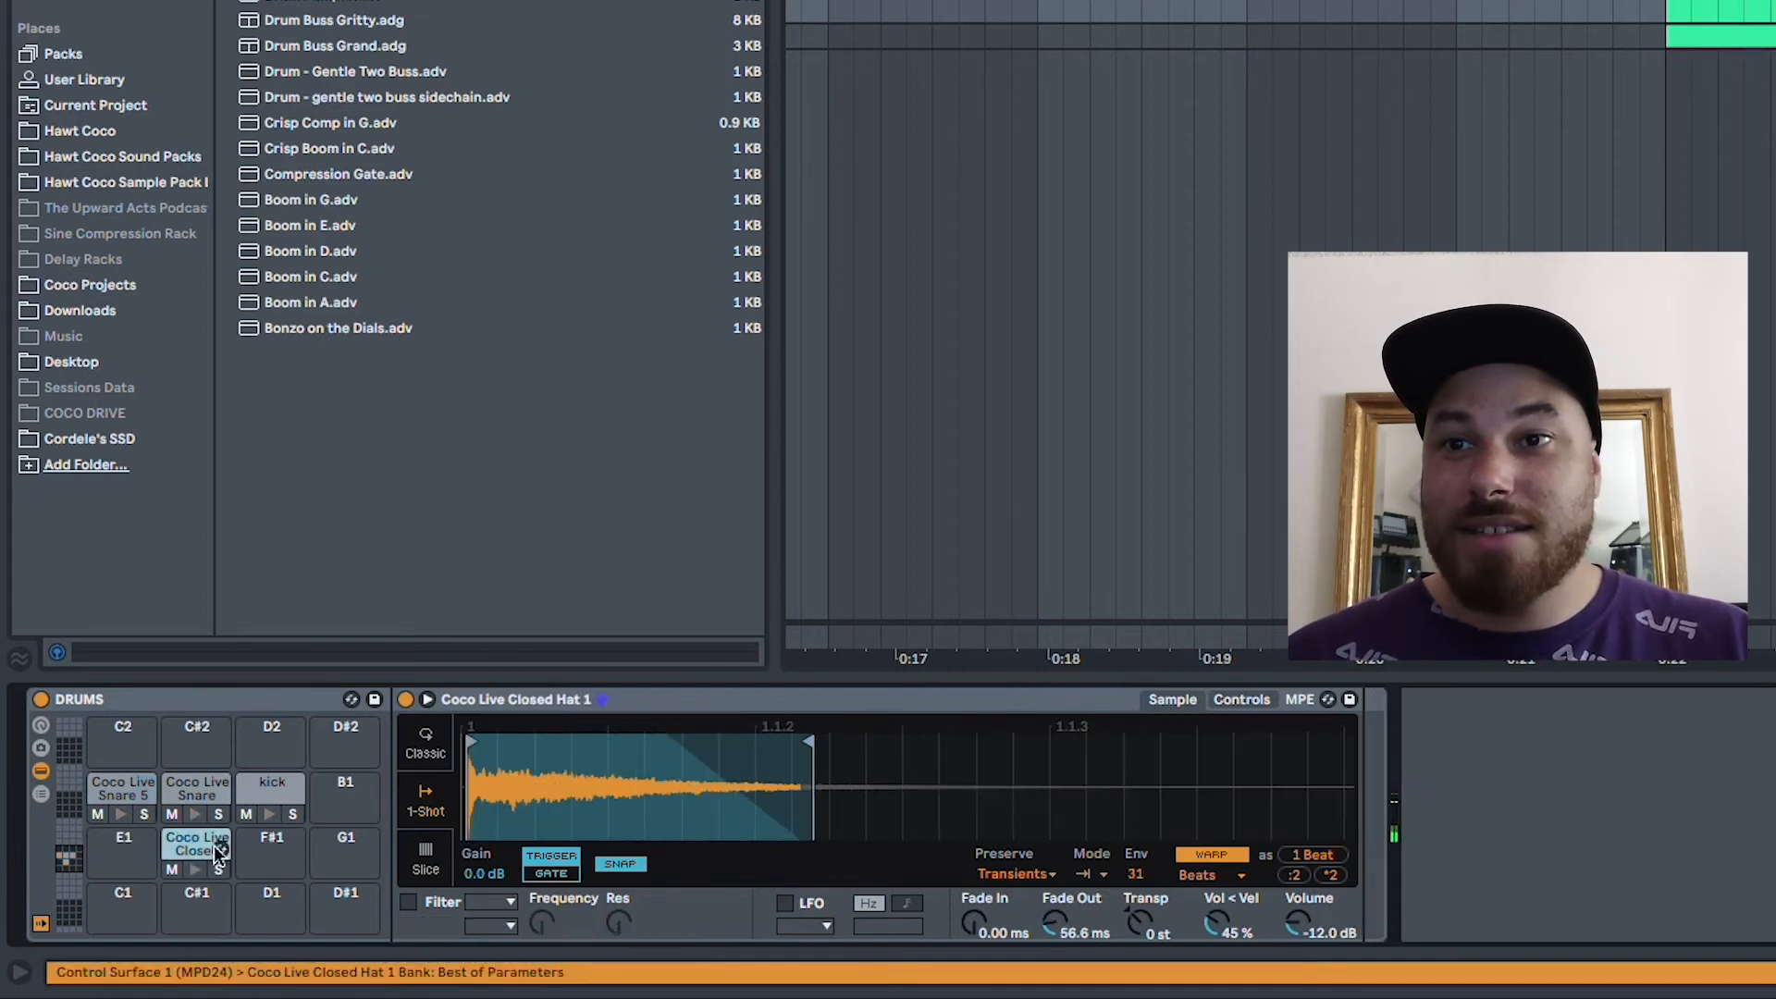
pyautogui.moveTo(809, 745); pyautogui.dragTo(648, 742)
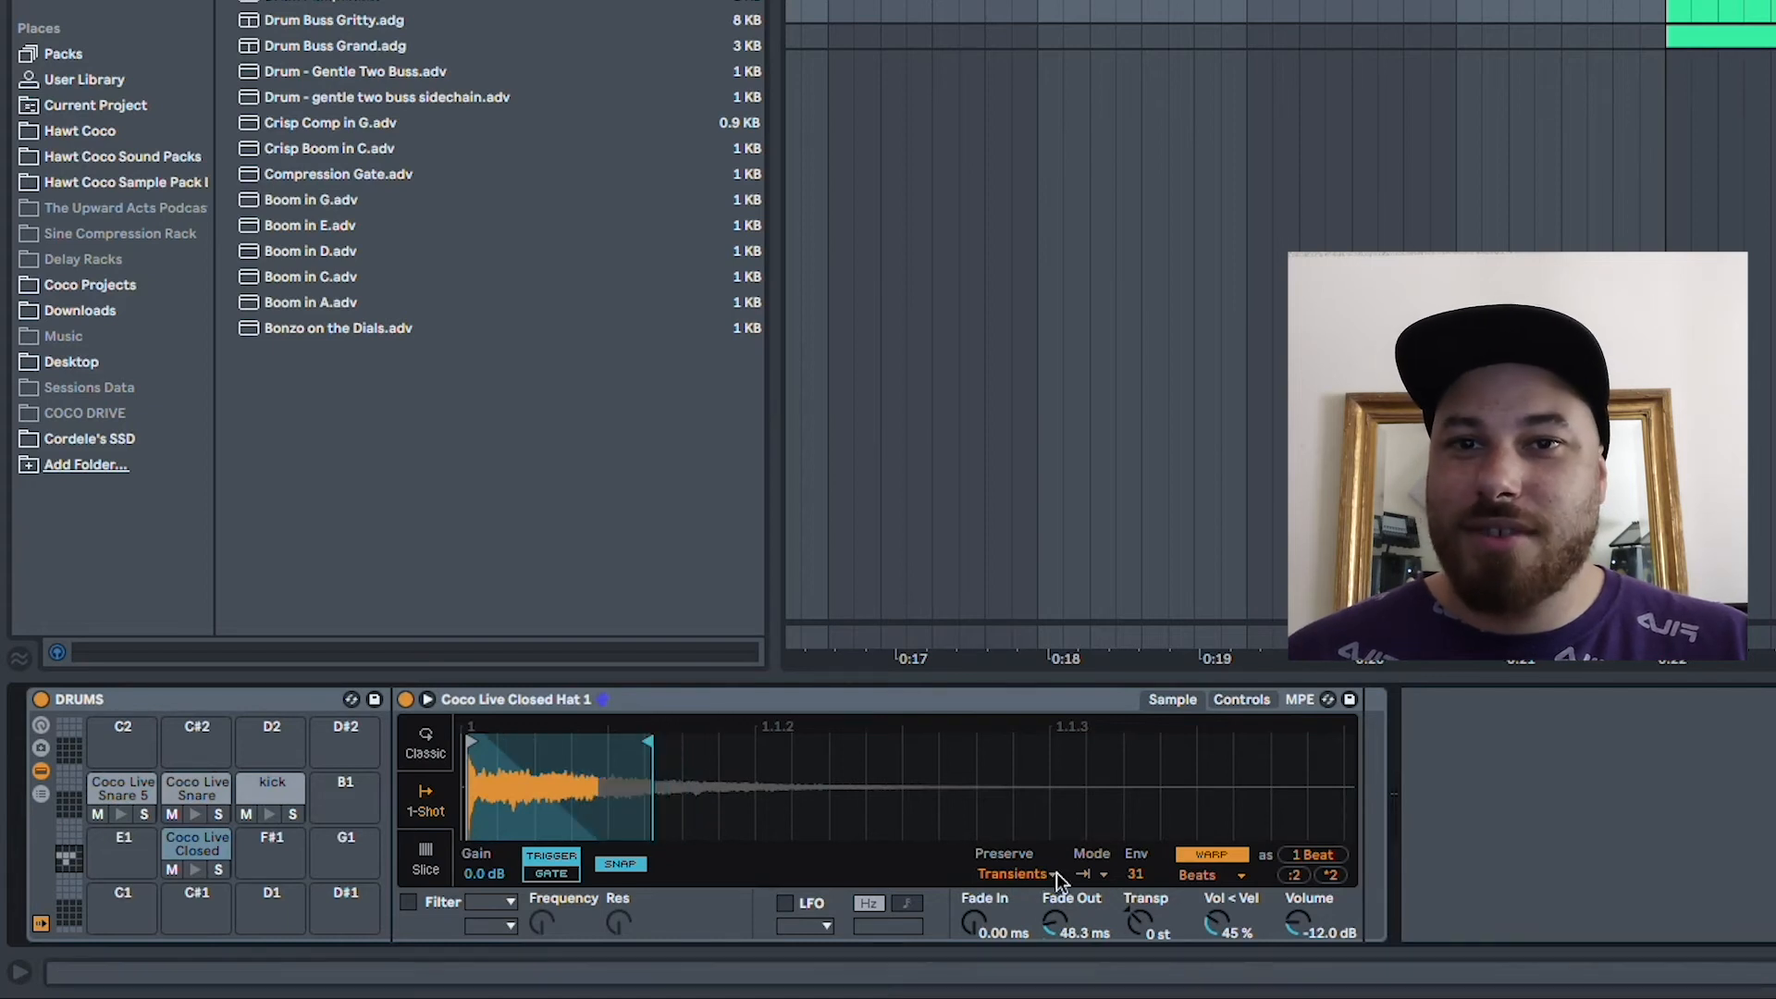
pyautogui.moveTo(1145, 877); pyautogui.dragTo(1145, 899)
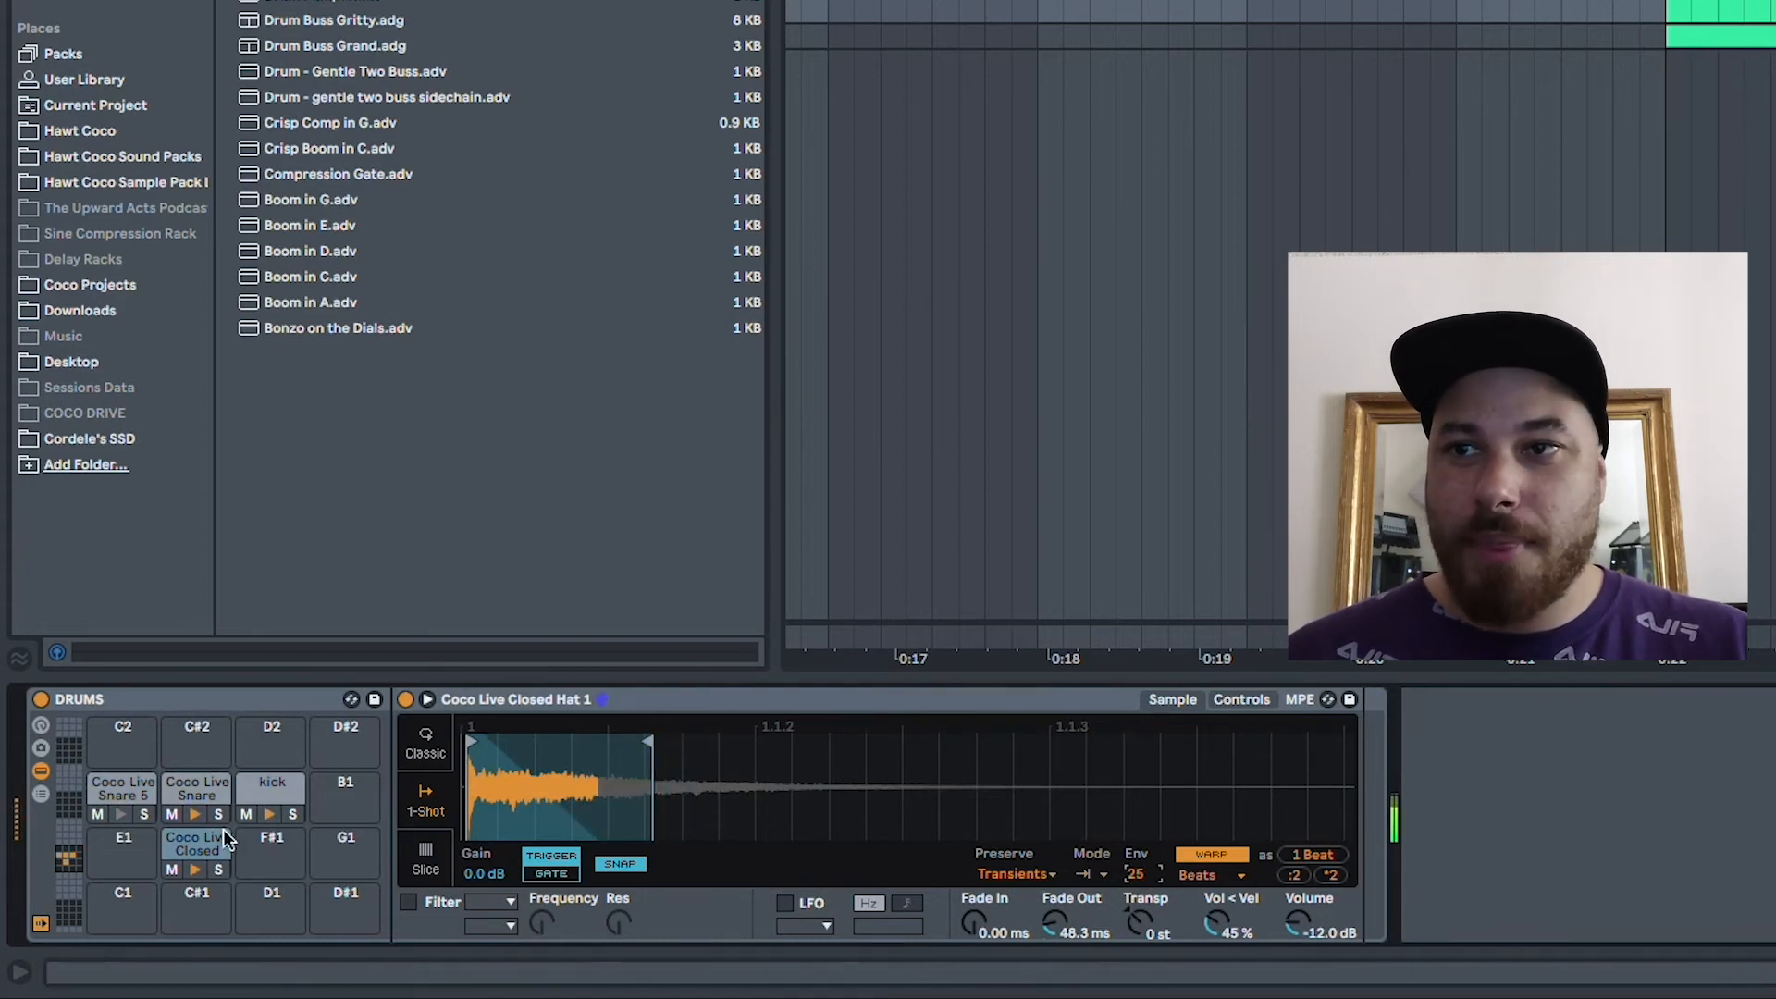
# - Set the snare ghost note's Volume to -9.14 dB and shorten its sample by moving the end earlier
pyautogui.moveTo(1297, 928); pyautogui.dragTo(1297, 915)
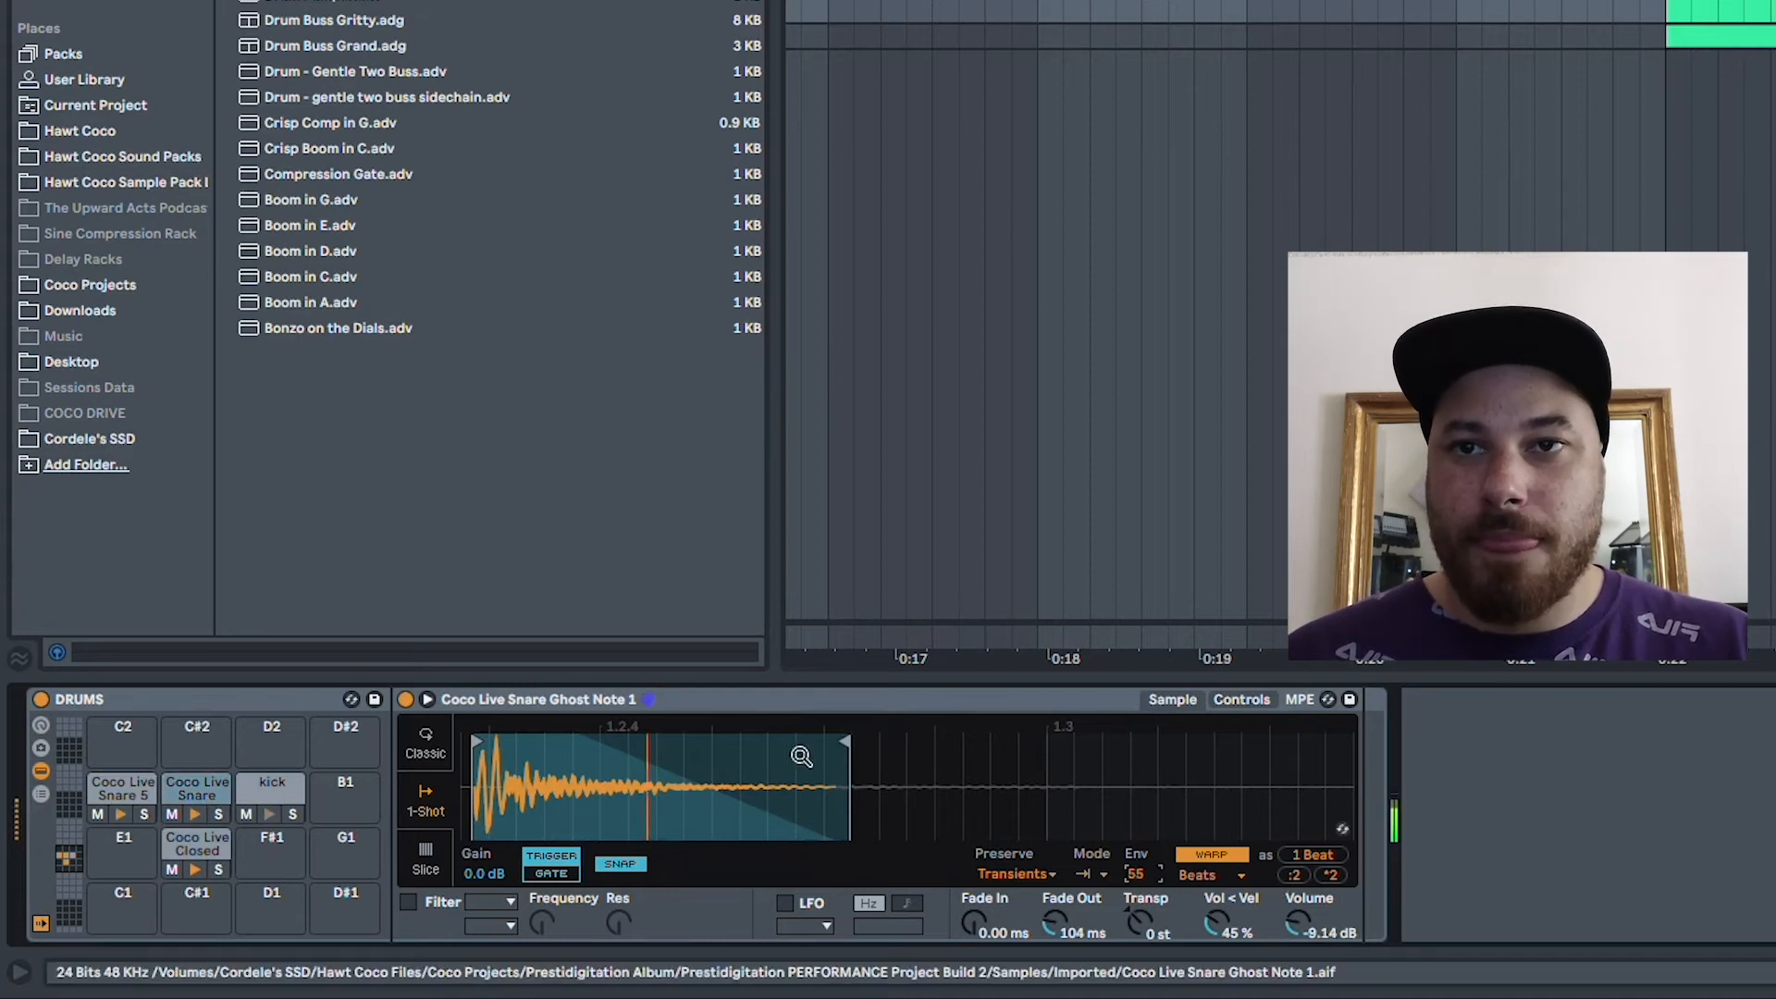
pyautogui.moveTo(846, 742); pyautogui.dragTo(721, 742)
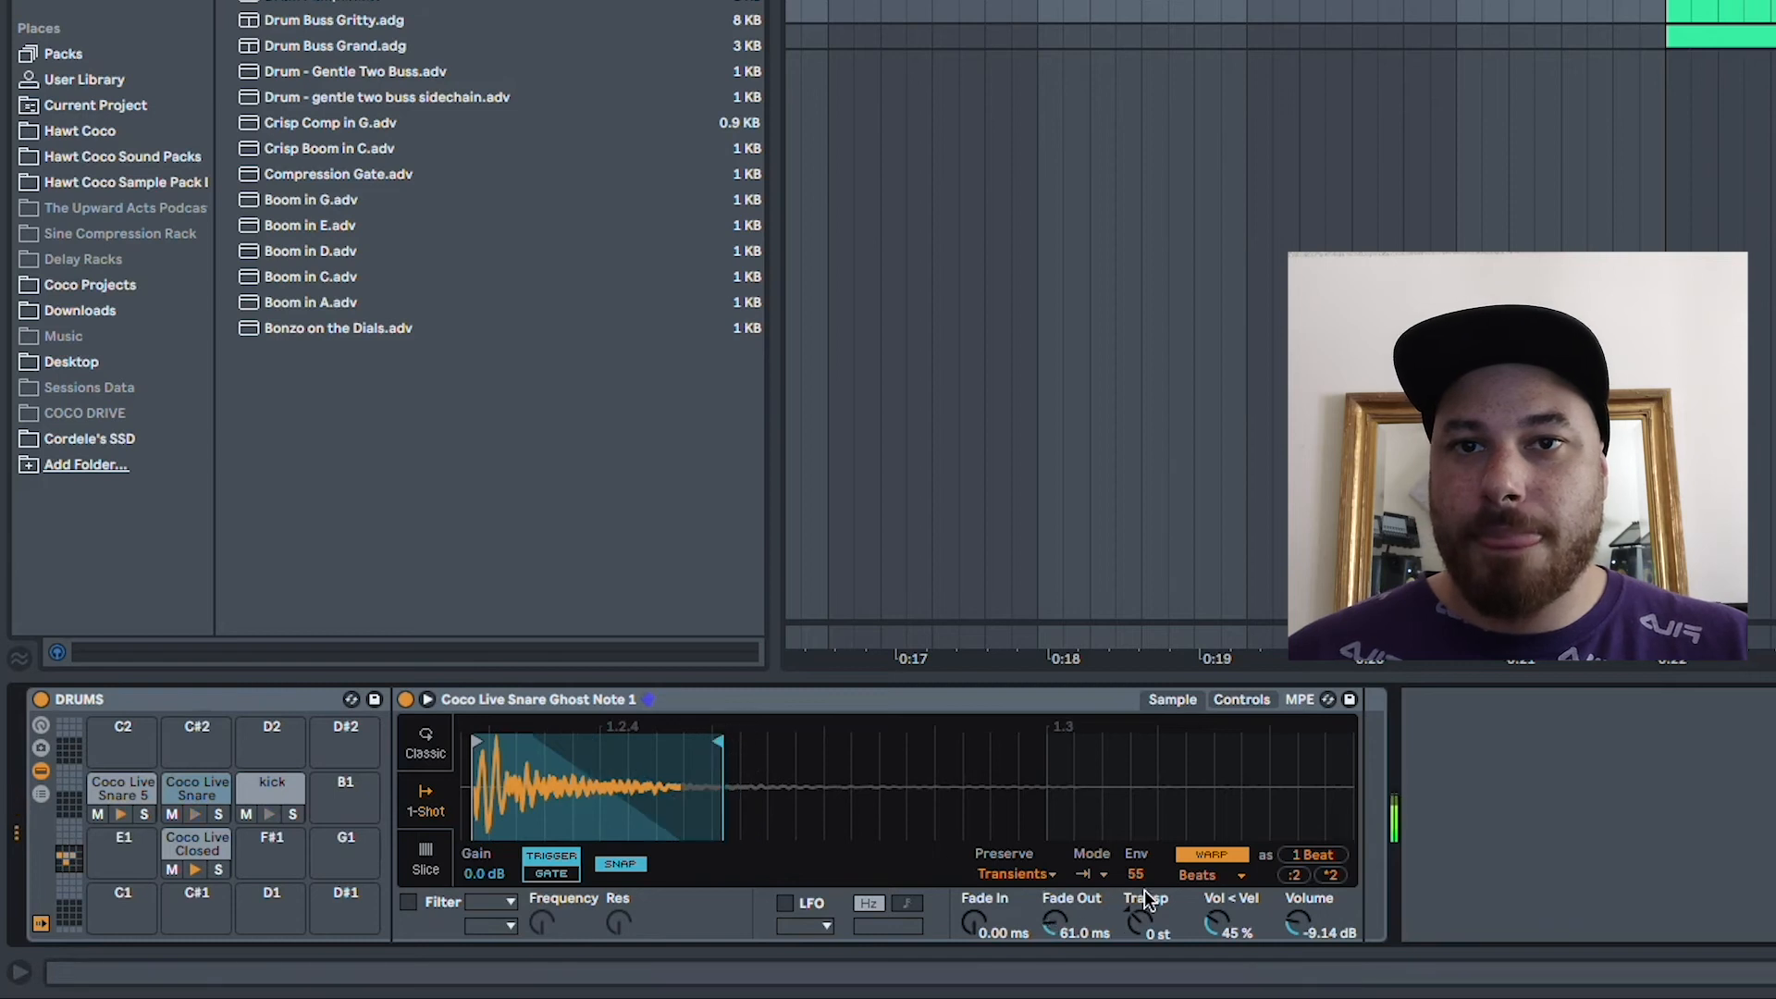
# - Shorten both layered samples in the kick pad's rack, Kick 5 and Closed Hat 10-3, and set the hat layer's Fade Out to 29.8 ms
pyautogui.click(270, 793)
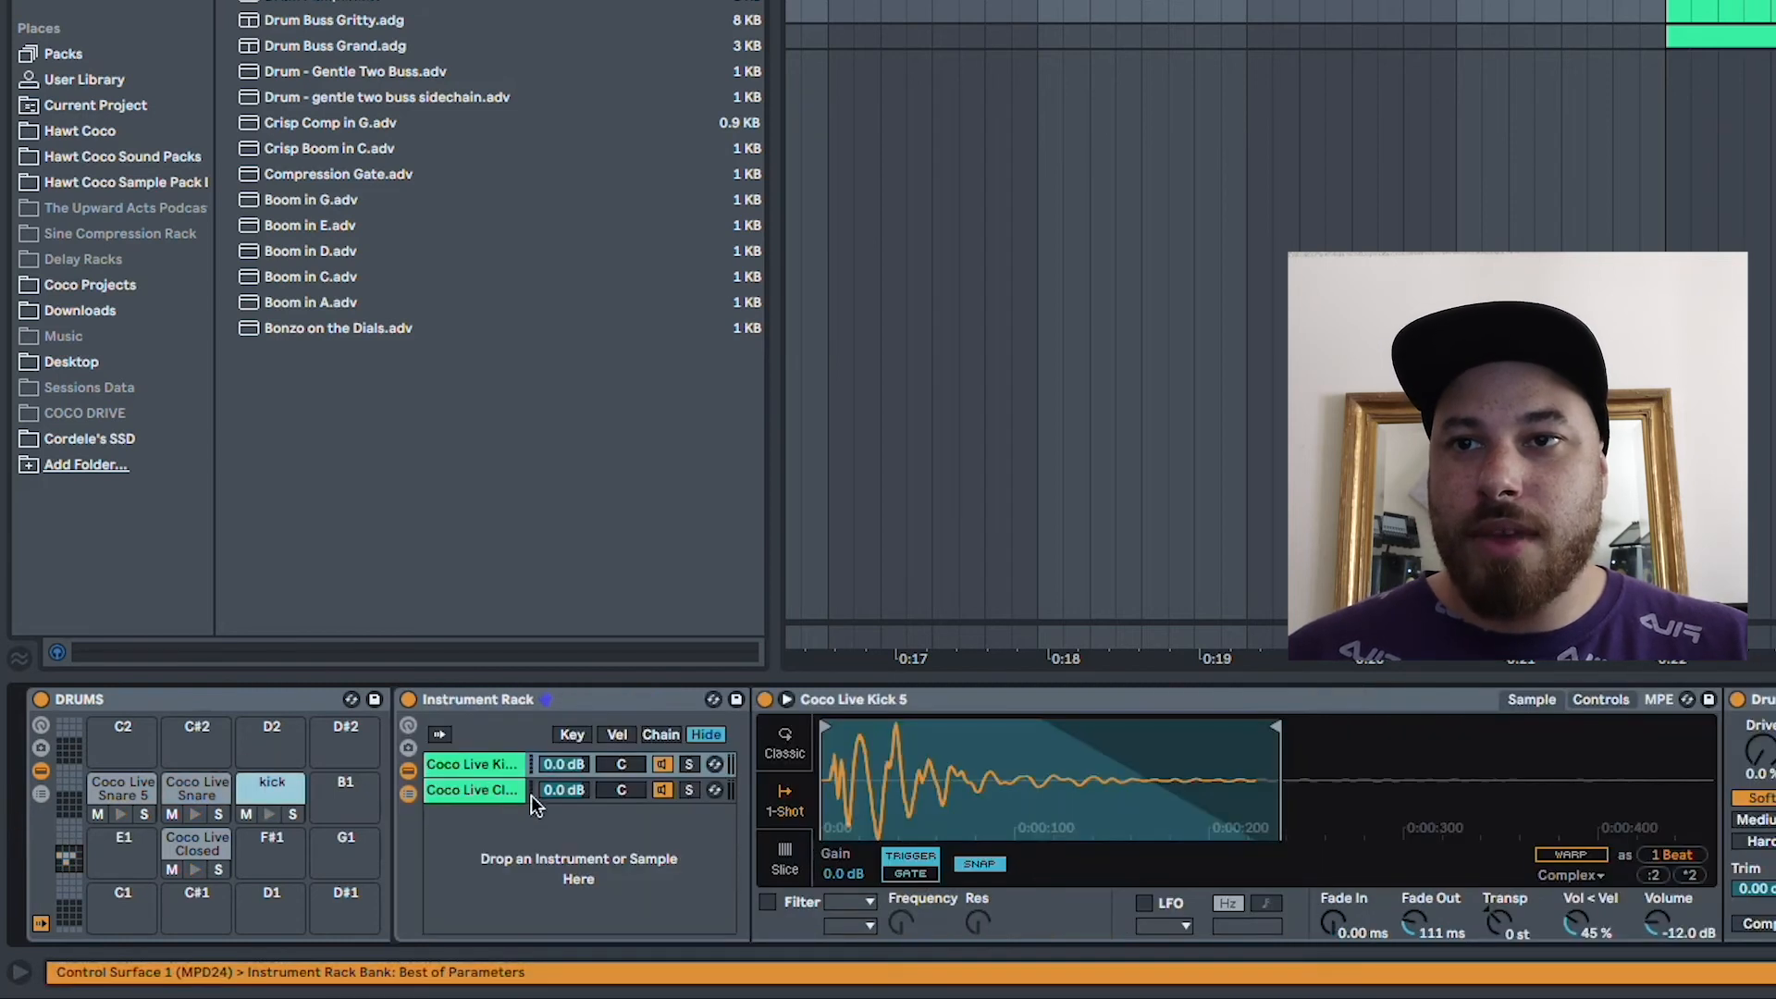
pyautogui.moveTo(1285, 726)
pyautogui.mouseDown()
pyautogui.moveTo(1163, 720)
pyautogui.moveTo(1079, 741)
pyautogui.mouseUp()
pyautogui.click(472, 791)
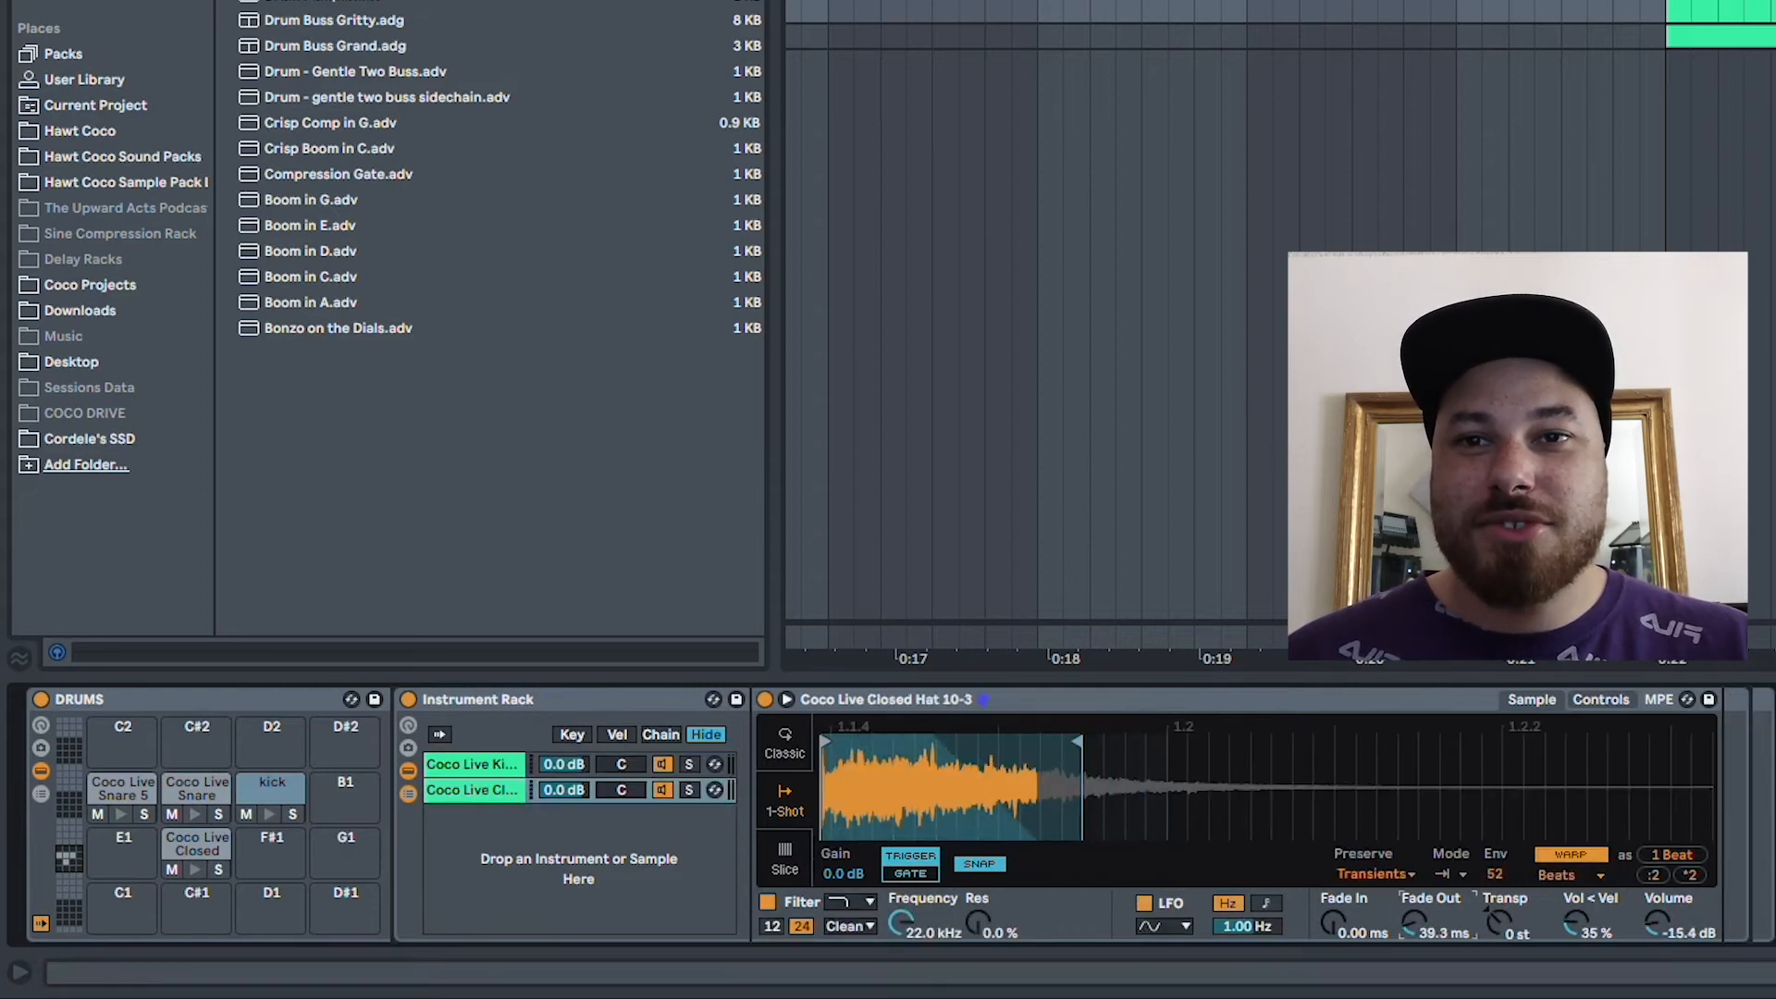
pyautogui.moveTo(1079, 740); pyautogui.dragTo(1022, 741)
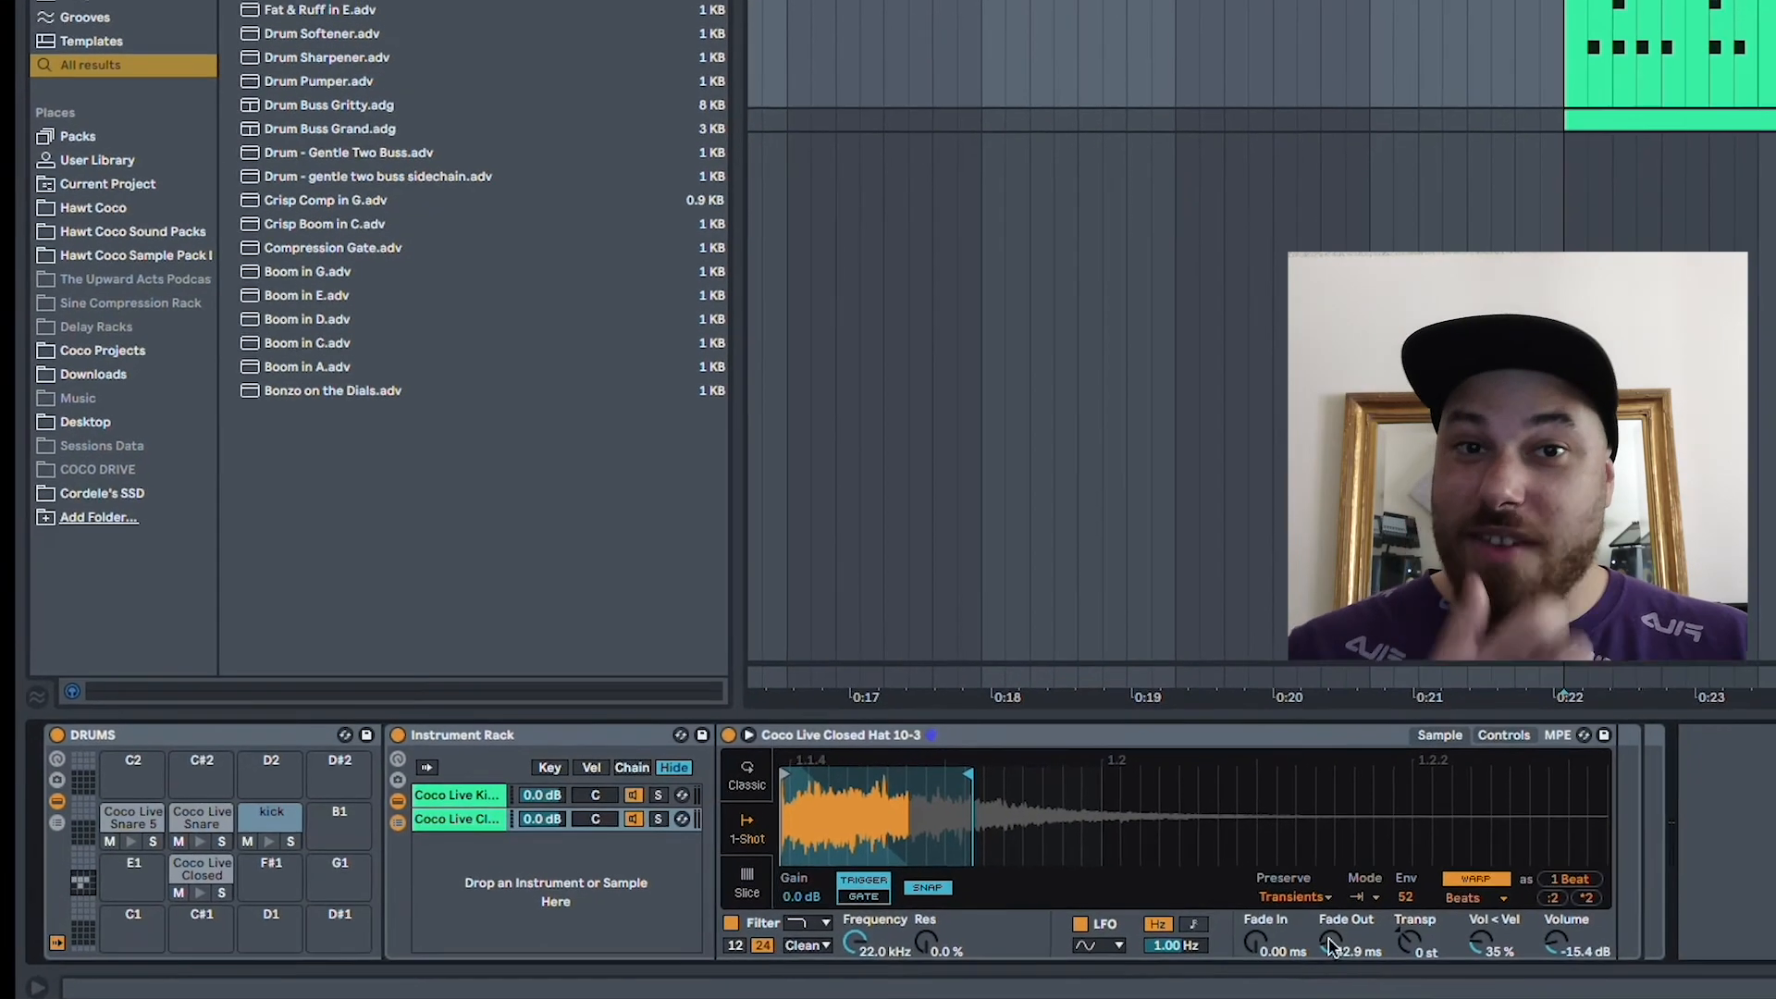
pyautogui.moveTo(1330, 942); pyautogui.dragTo(1330, 947)
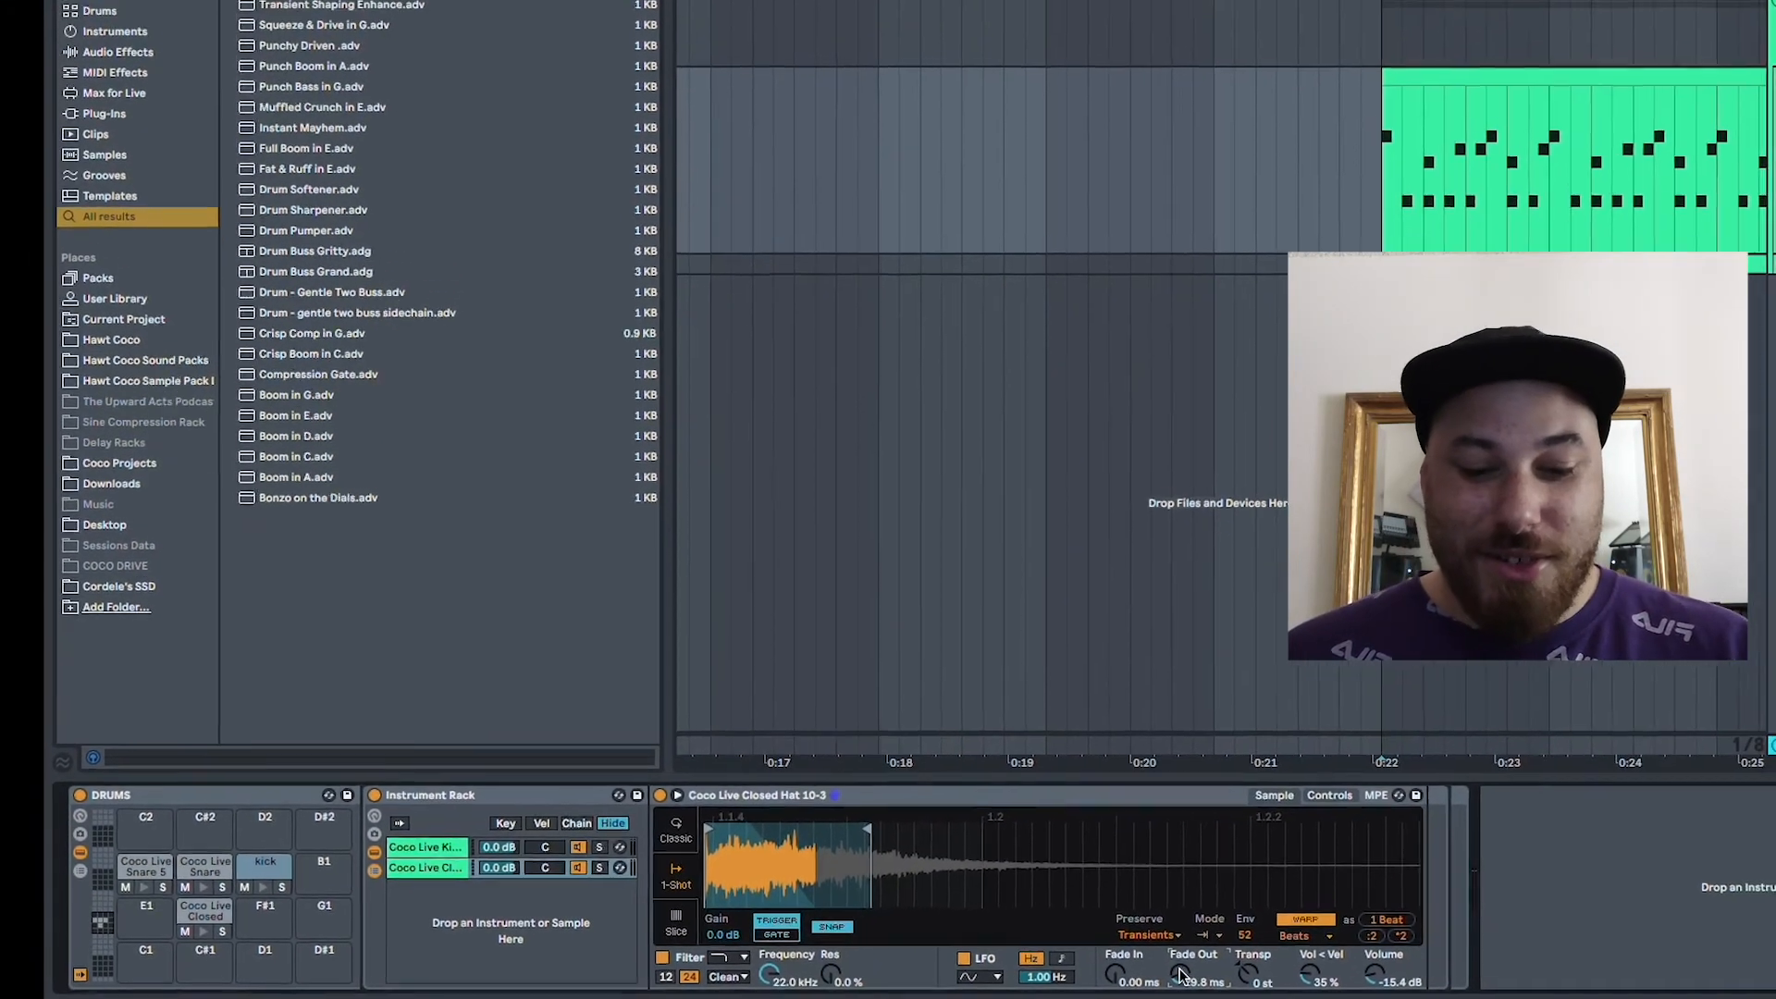
# - Add a Glue Compressor after the DRUMS rack, setting Attack to 3 ms, Threshold to -5.08 dB and Makeup to 0.32 dB
pyautogui.press('super+f')
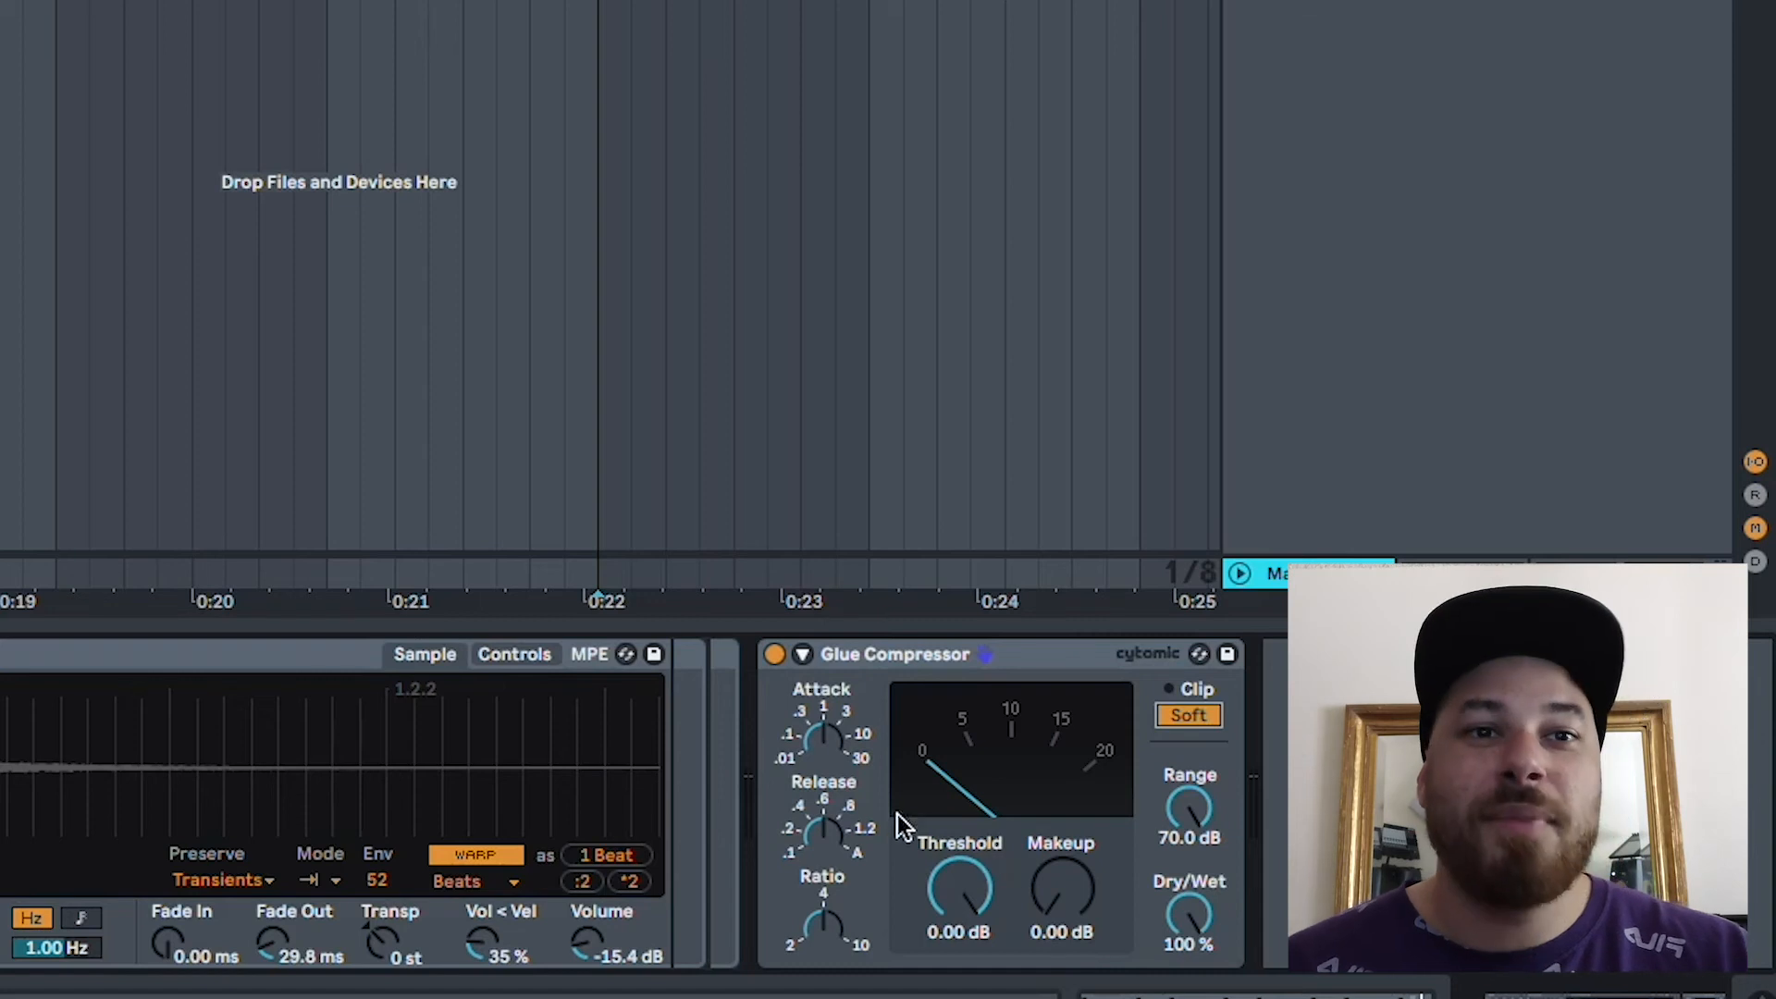
pyautogui.moveTo(830, 764); pyautogui.dragTo(830, 740)
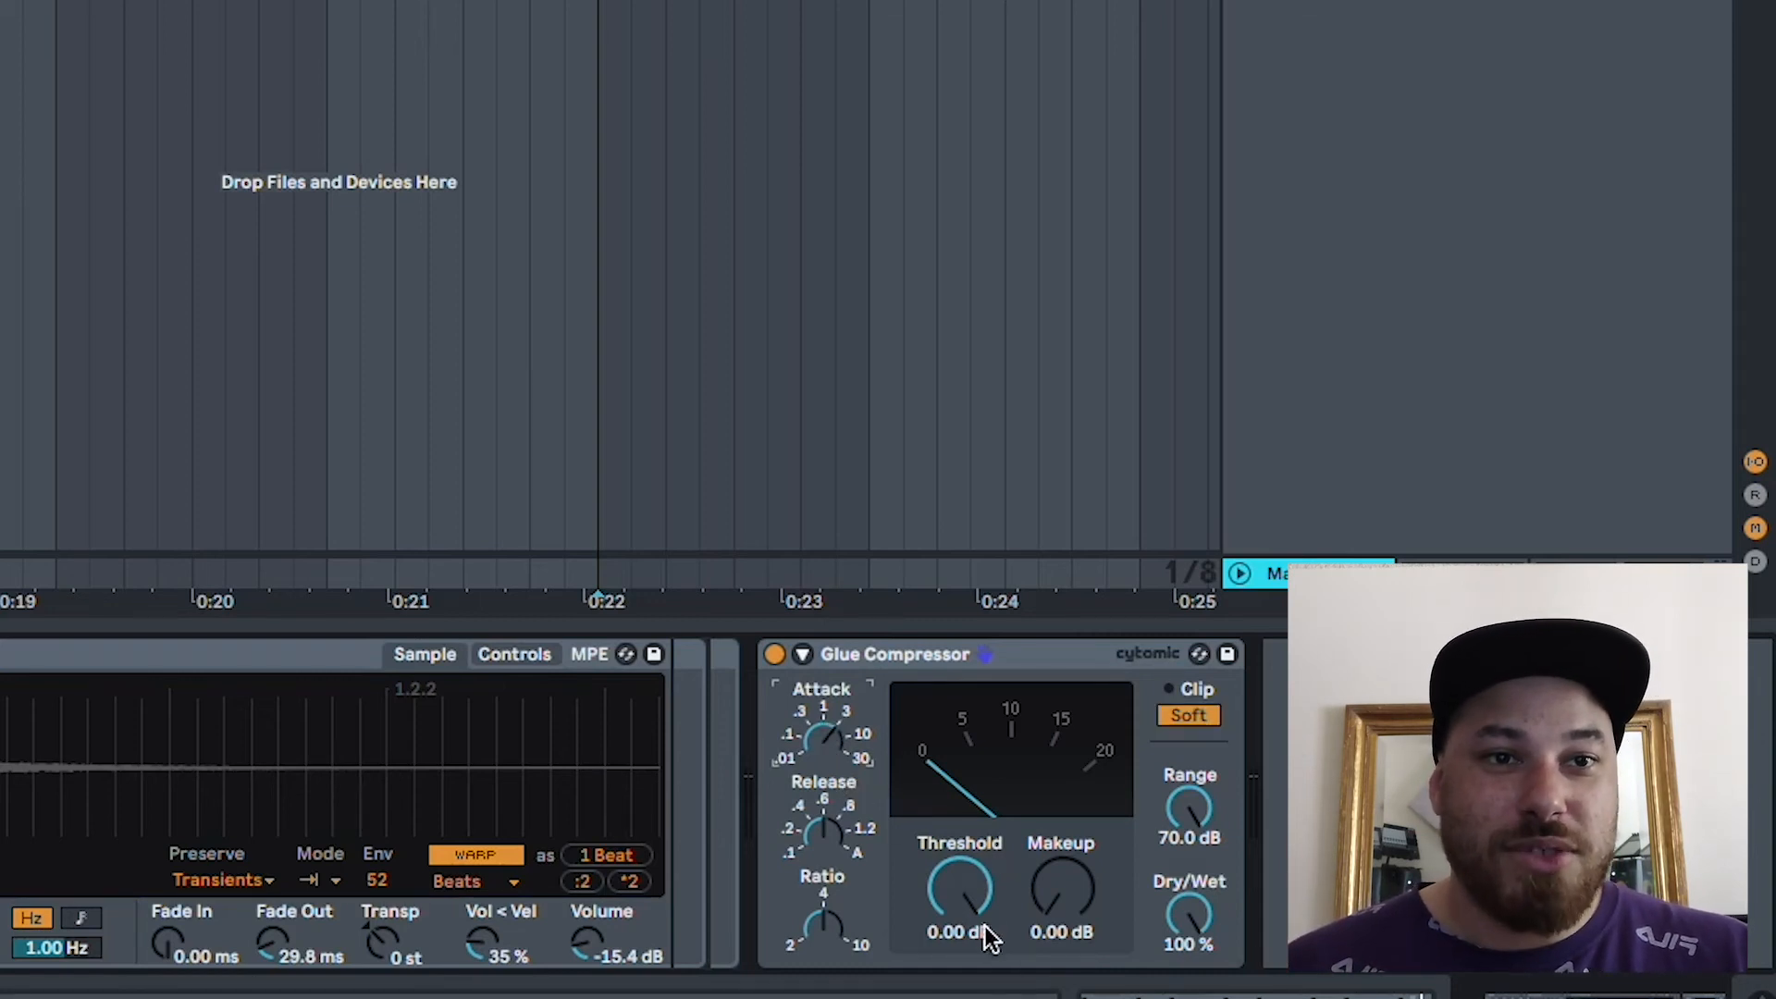
pyautogui.moveTo(975, 905); pyautogui.dragTo(975, 904)
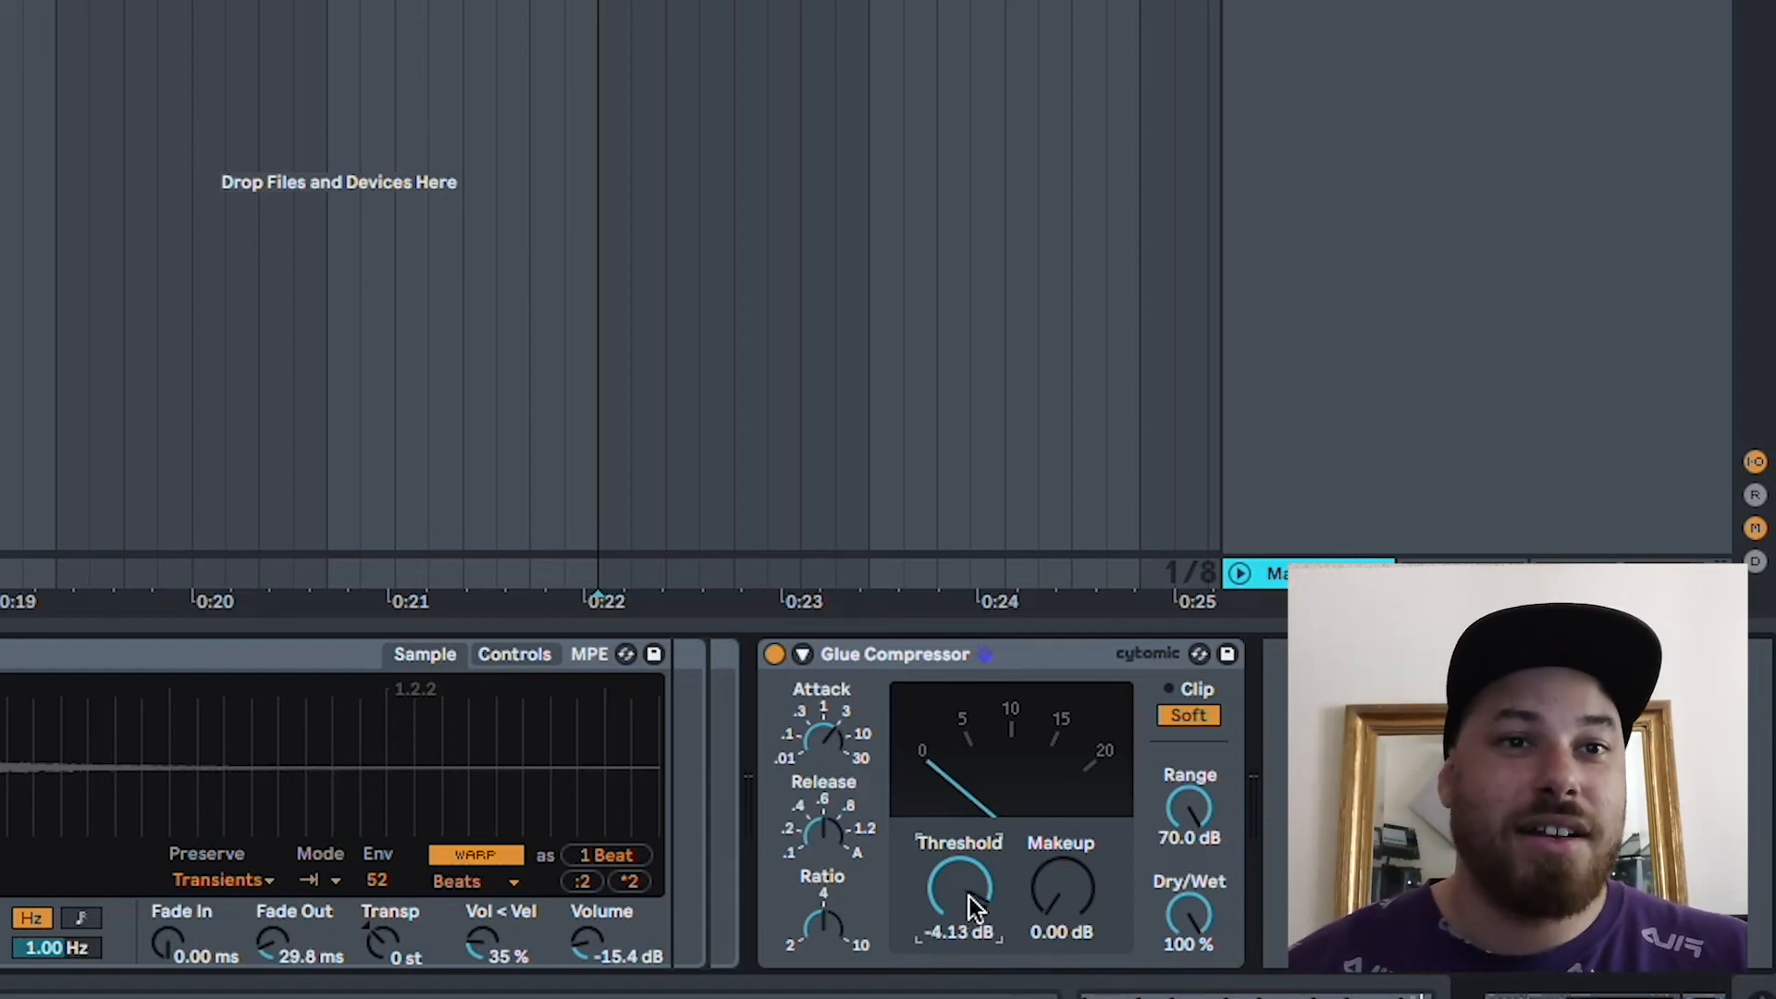
pyautogui.moveTo(842, 748); pyautogui.dragTo(842, 773)
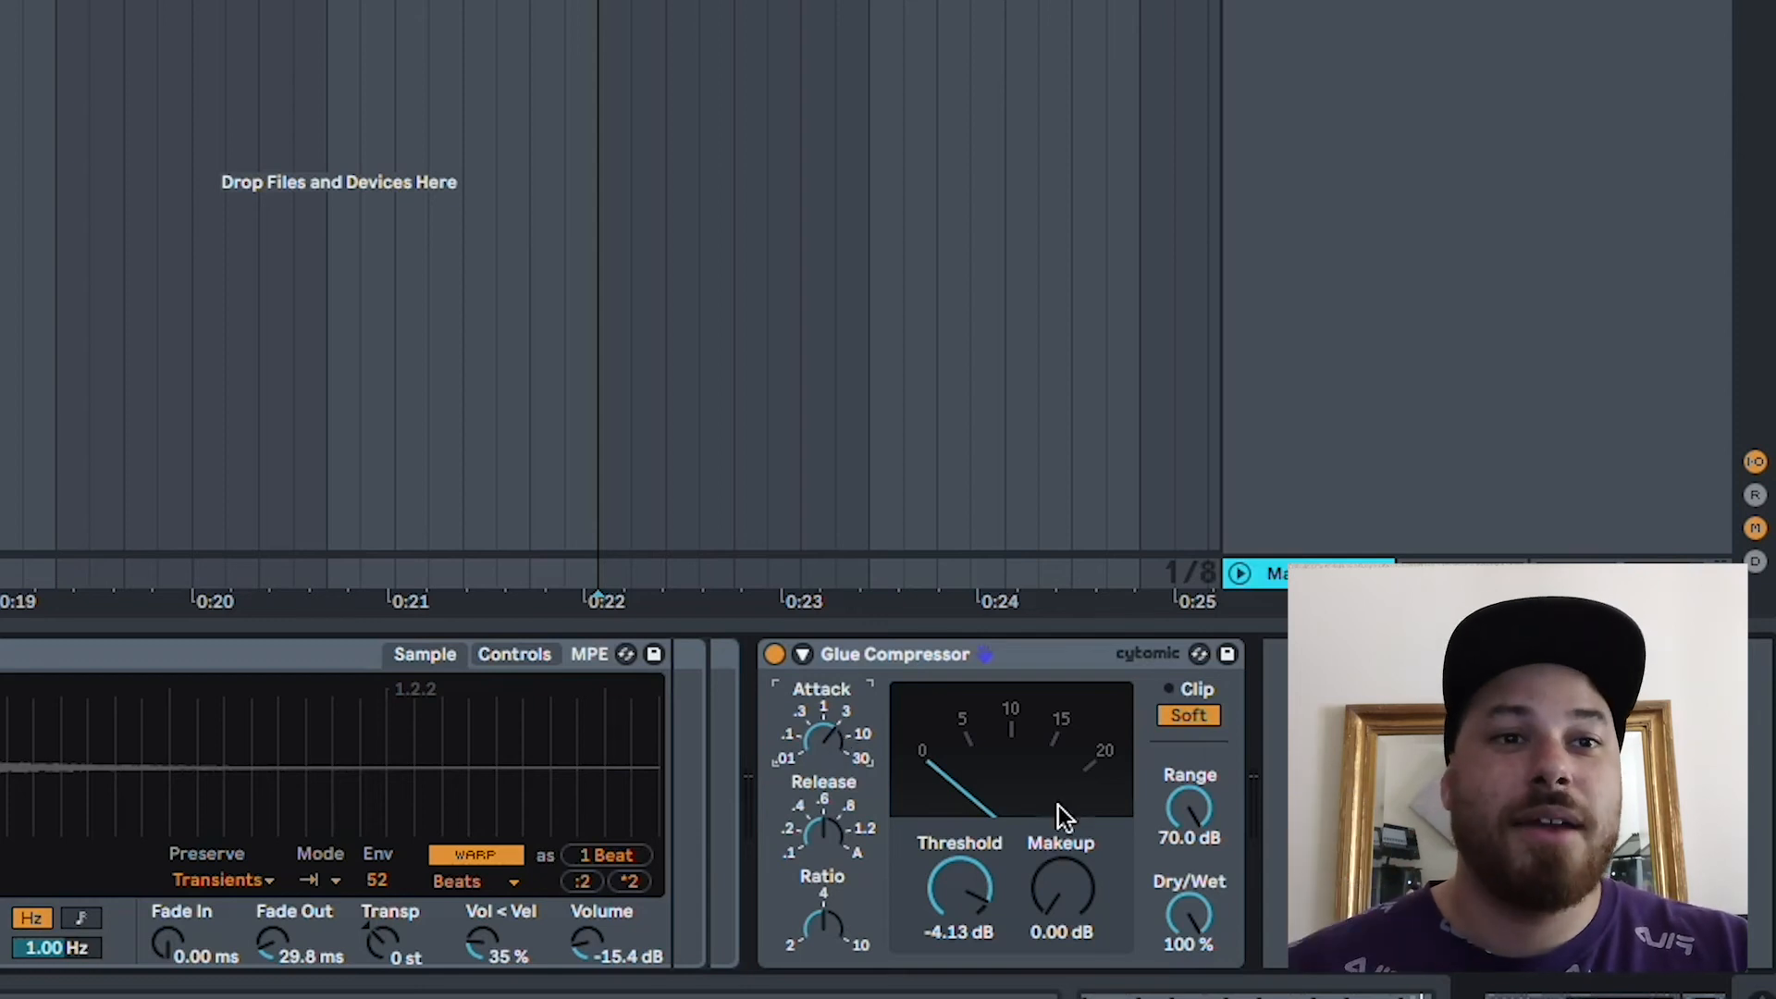
pyautogui.moveTo(1078, 886); pyautogui.dragTo(1078, 873)
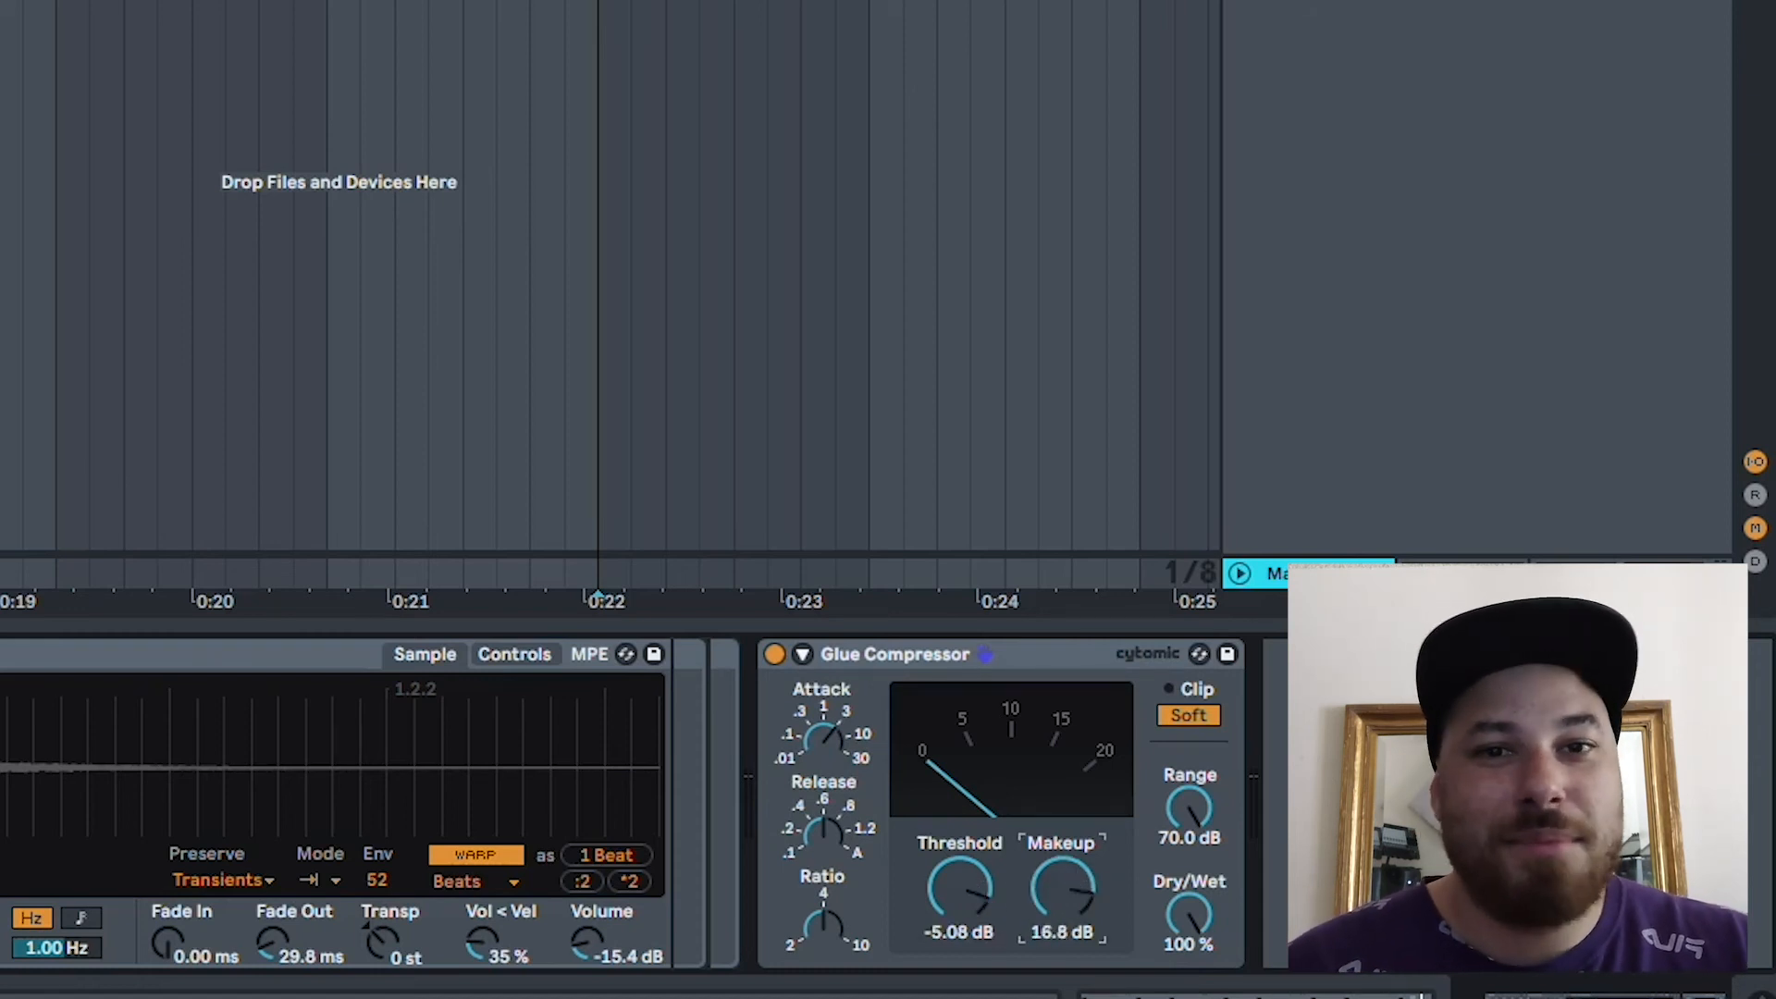
pyautogui.moveTo(1064, 886); pyautogui.dragTo(1064, 889)
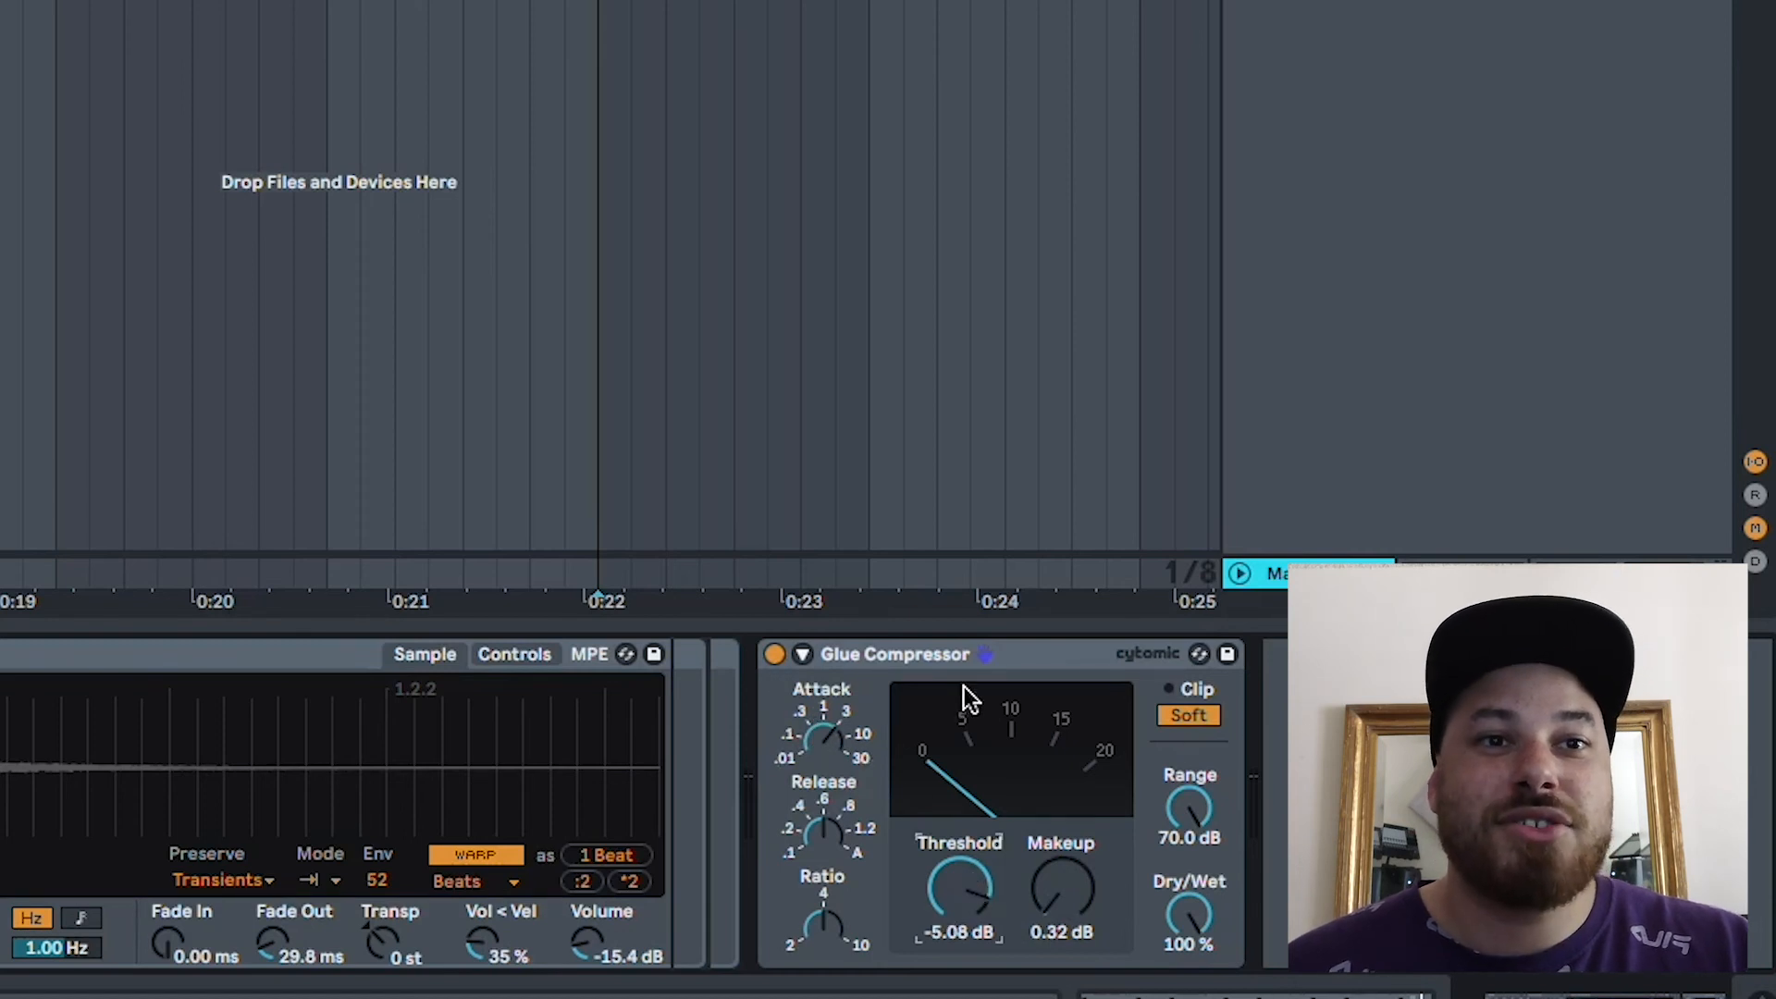
# - Compare the loop with the Glue Compressor bypassed and enabled, and lower its Threshold to -10.5 dB
pyautogui.click(773, 653)
pyautogui.press('space')
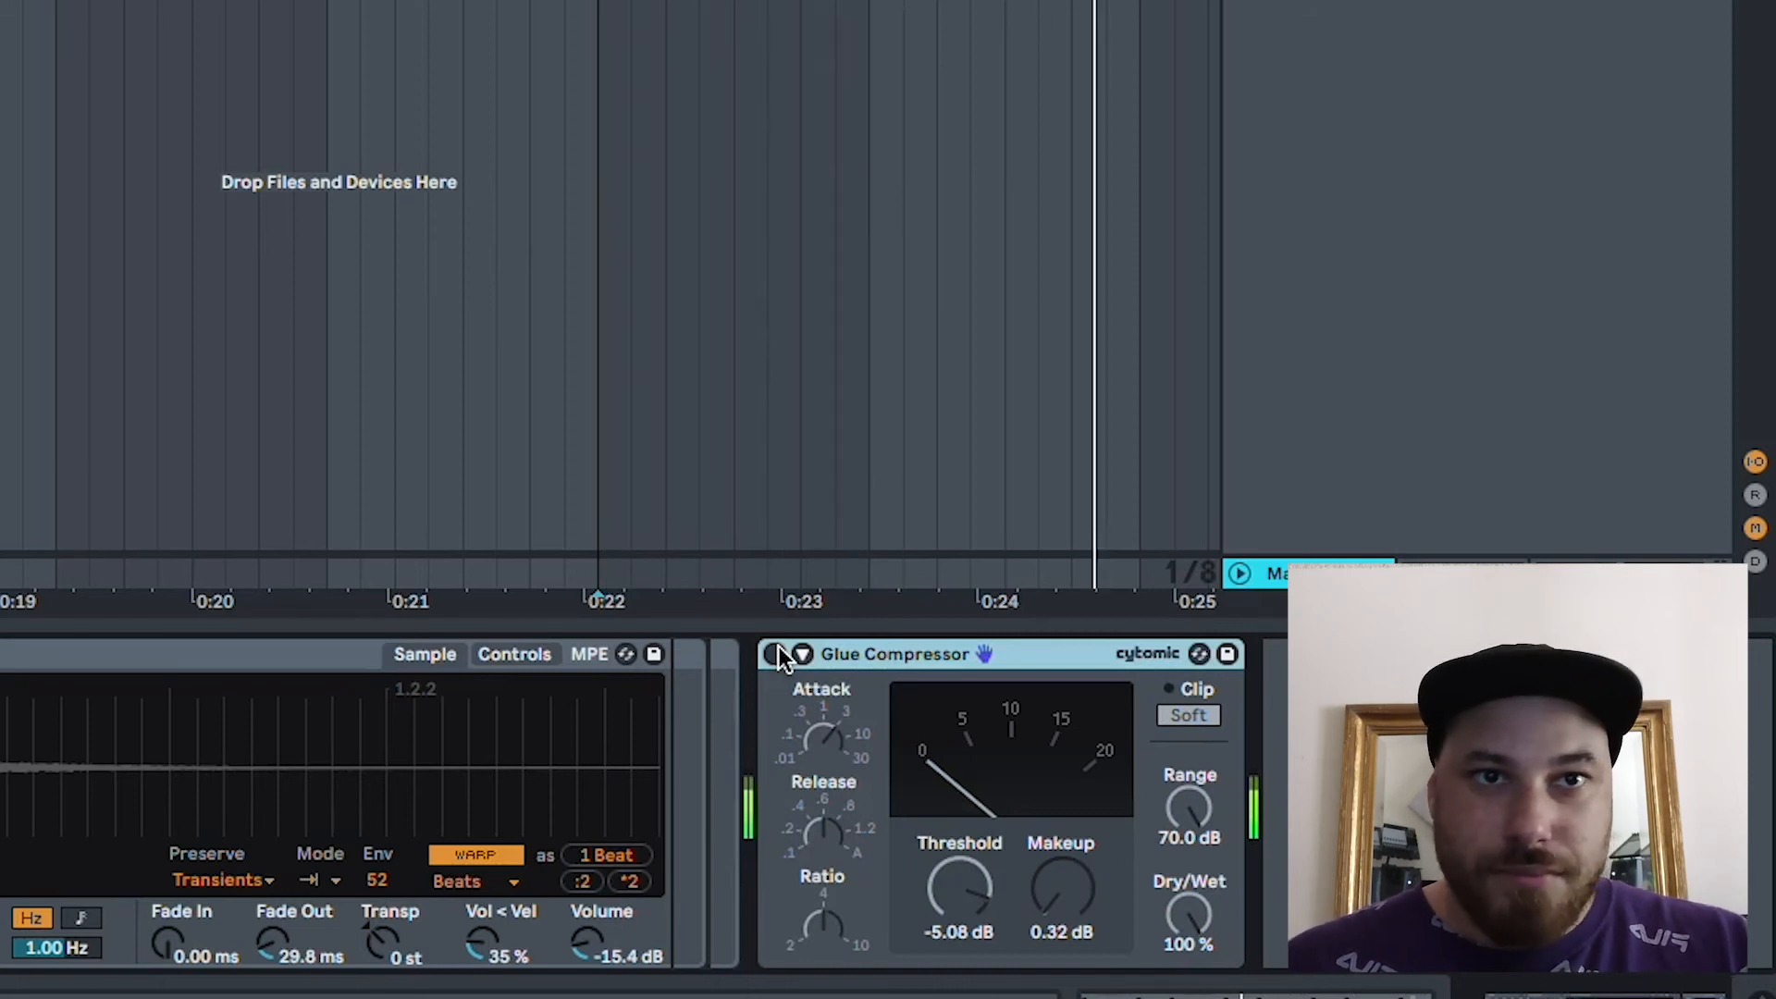
pyautogui.click(778, 650)
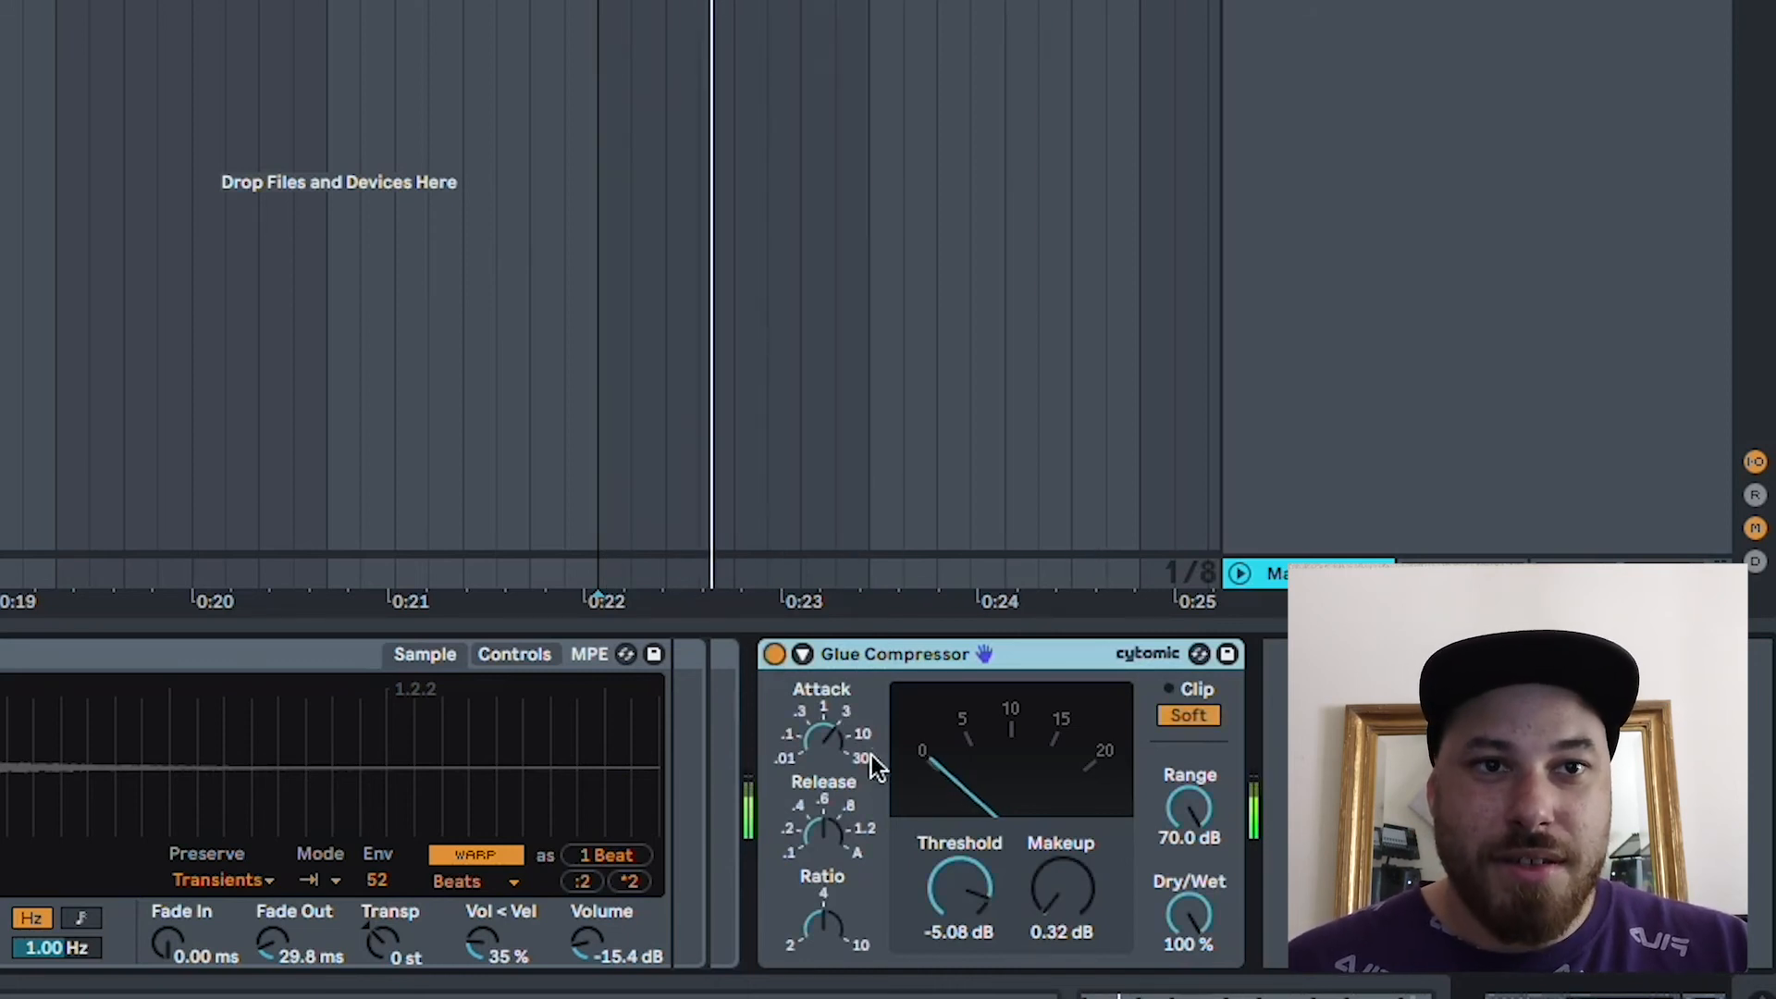
pyautogui.moveTo(962, 884); pyautogui.dragTo(962, 916)
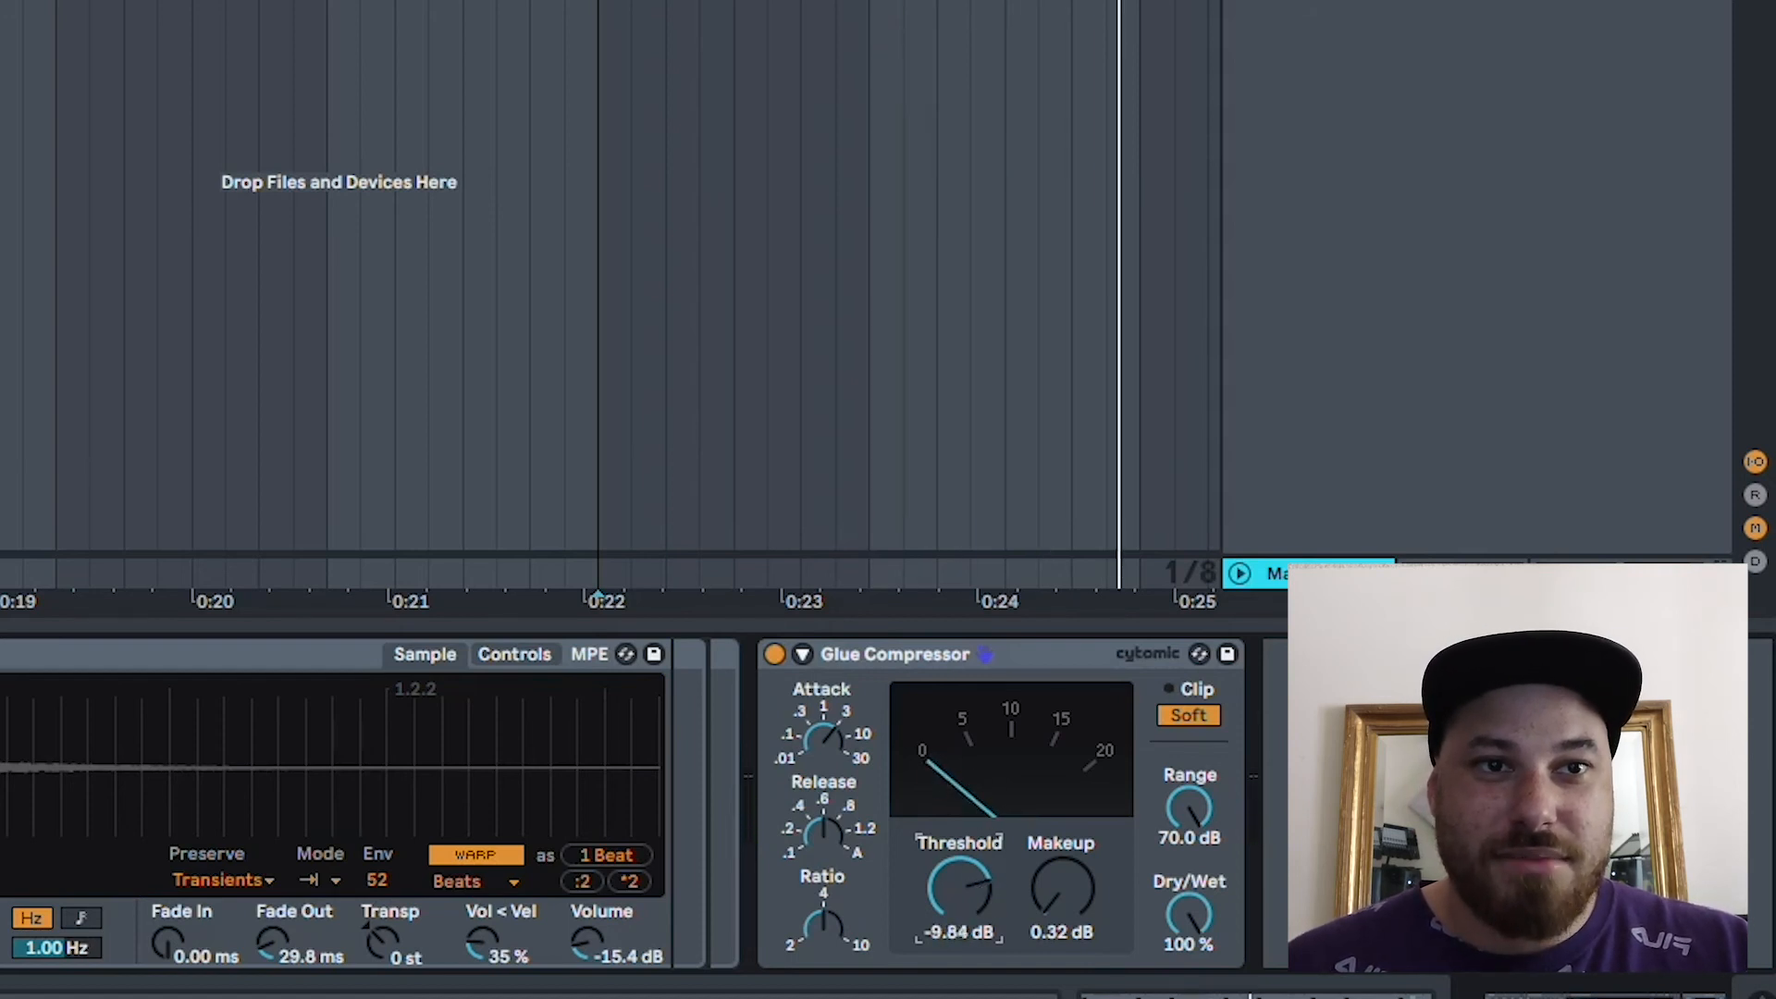
pyautogui.moveTo(980, 886); pyautogui.dragTo(980, 899)
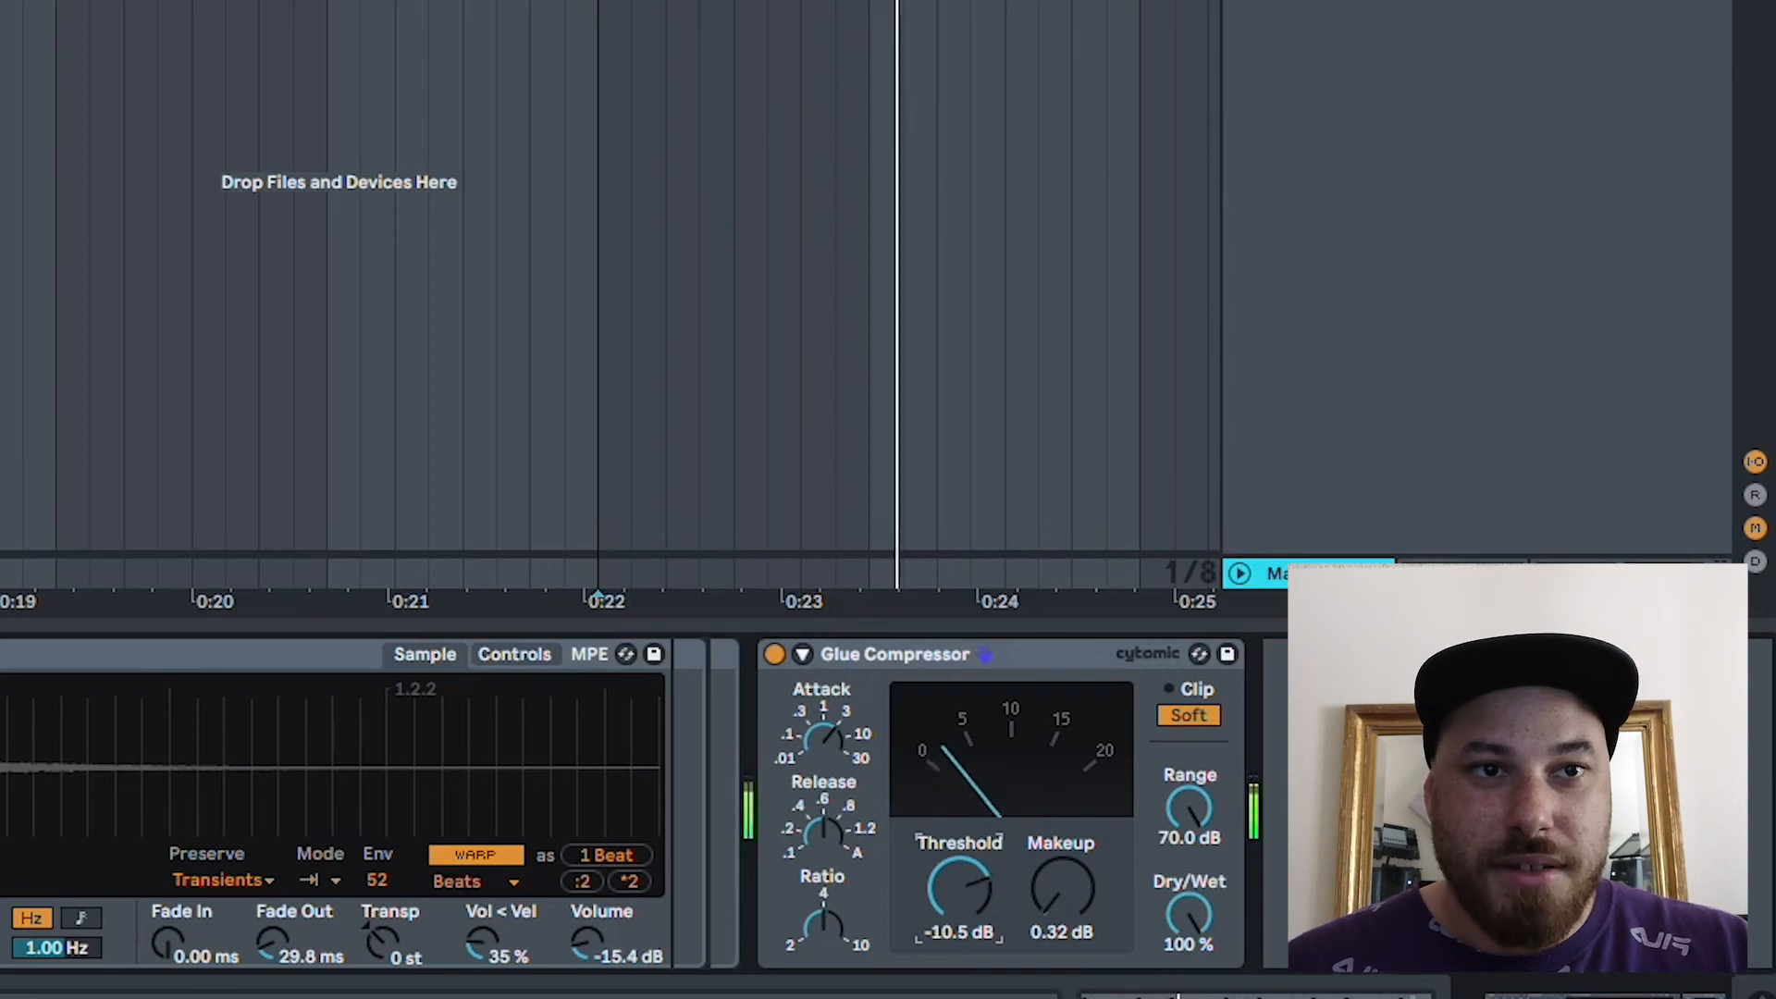
# - Audition faster and slower Glue Compressor attack times on the playing loop and set Attack to 10 ms
pyautogui.click(840, 747)
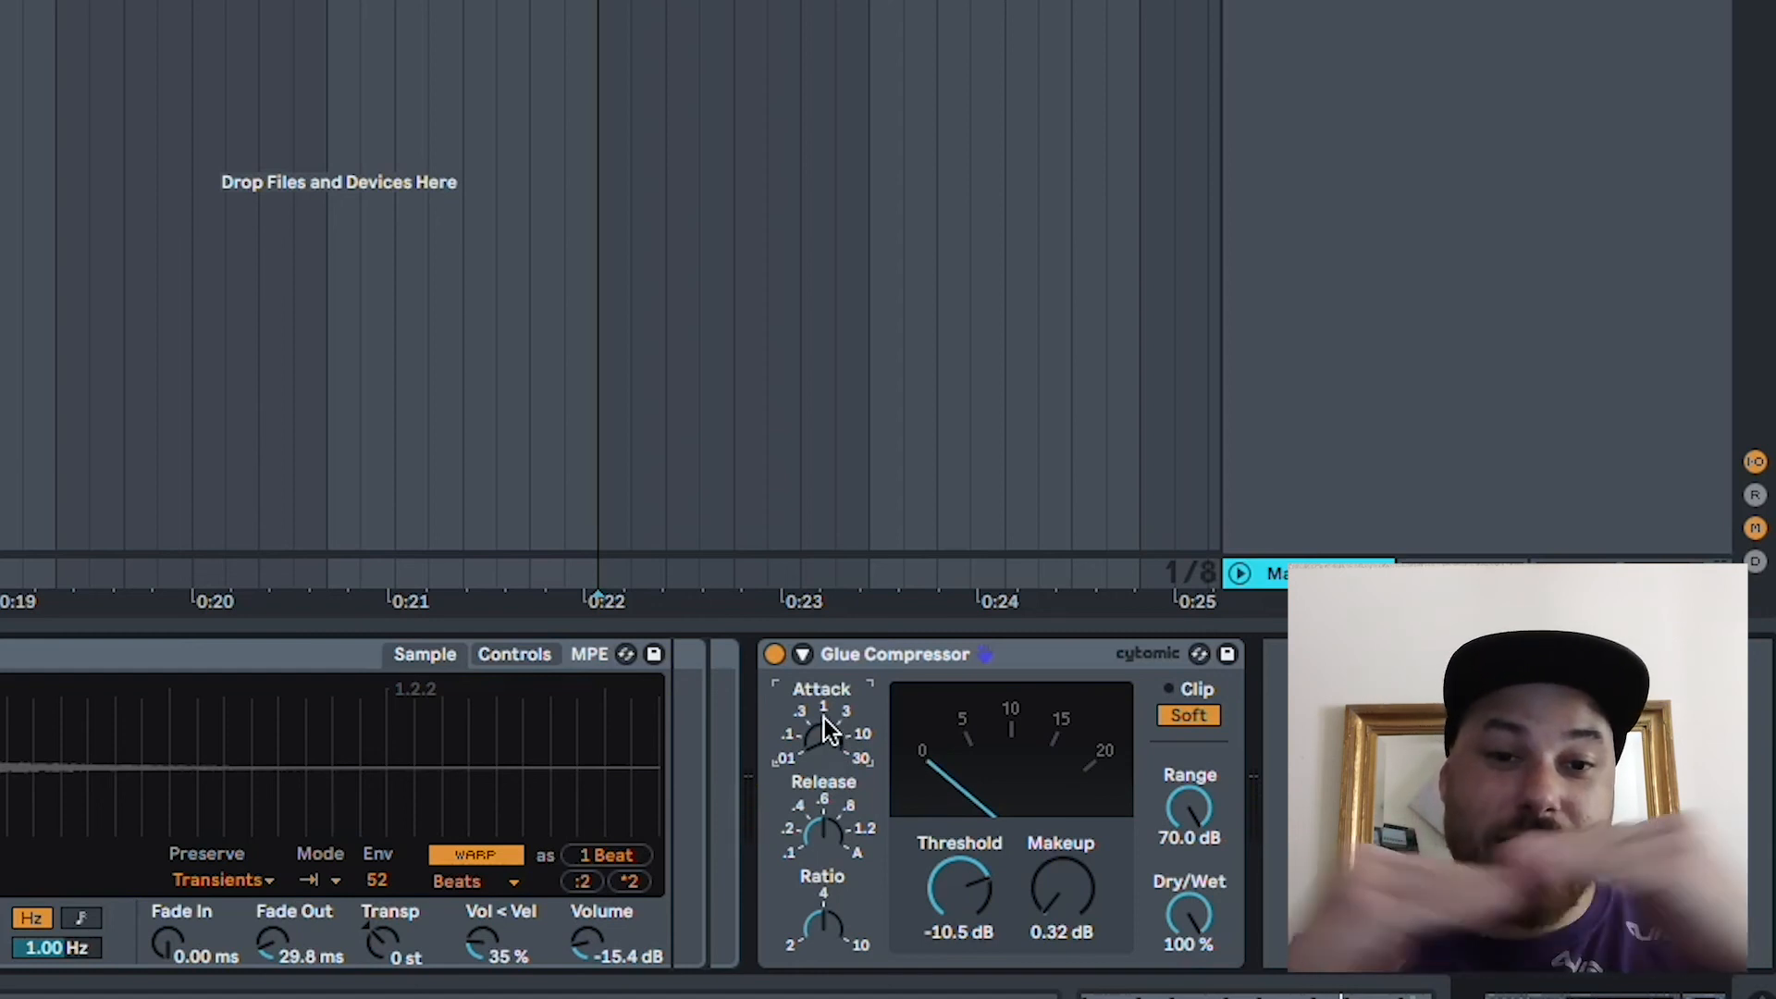
pyautogui.press('space')
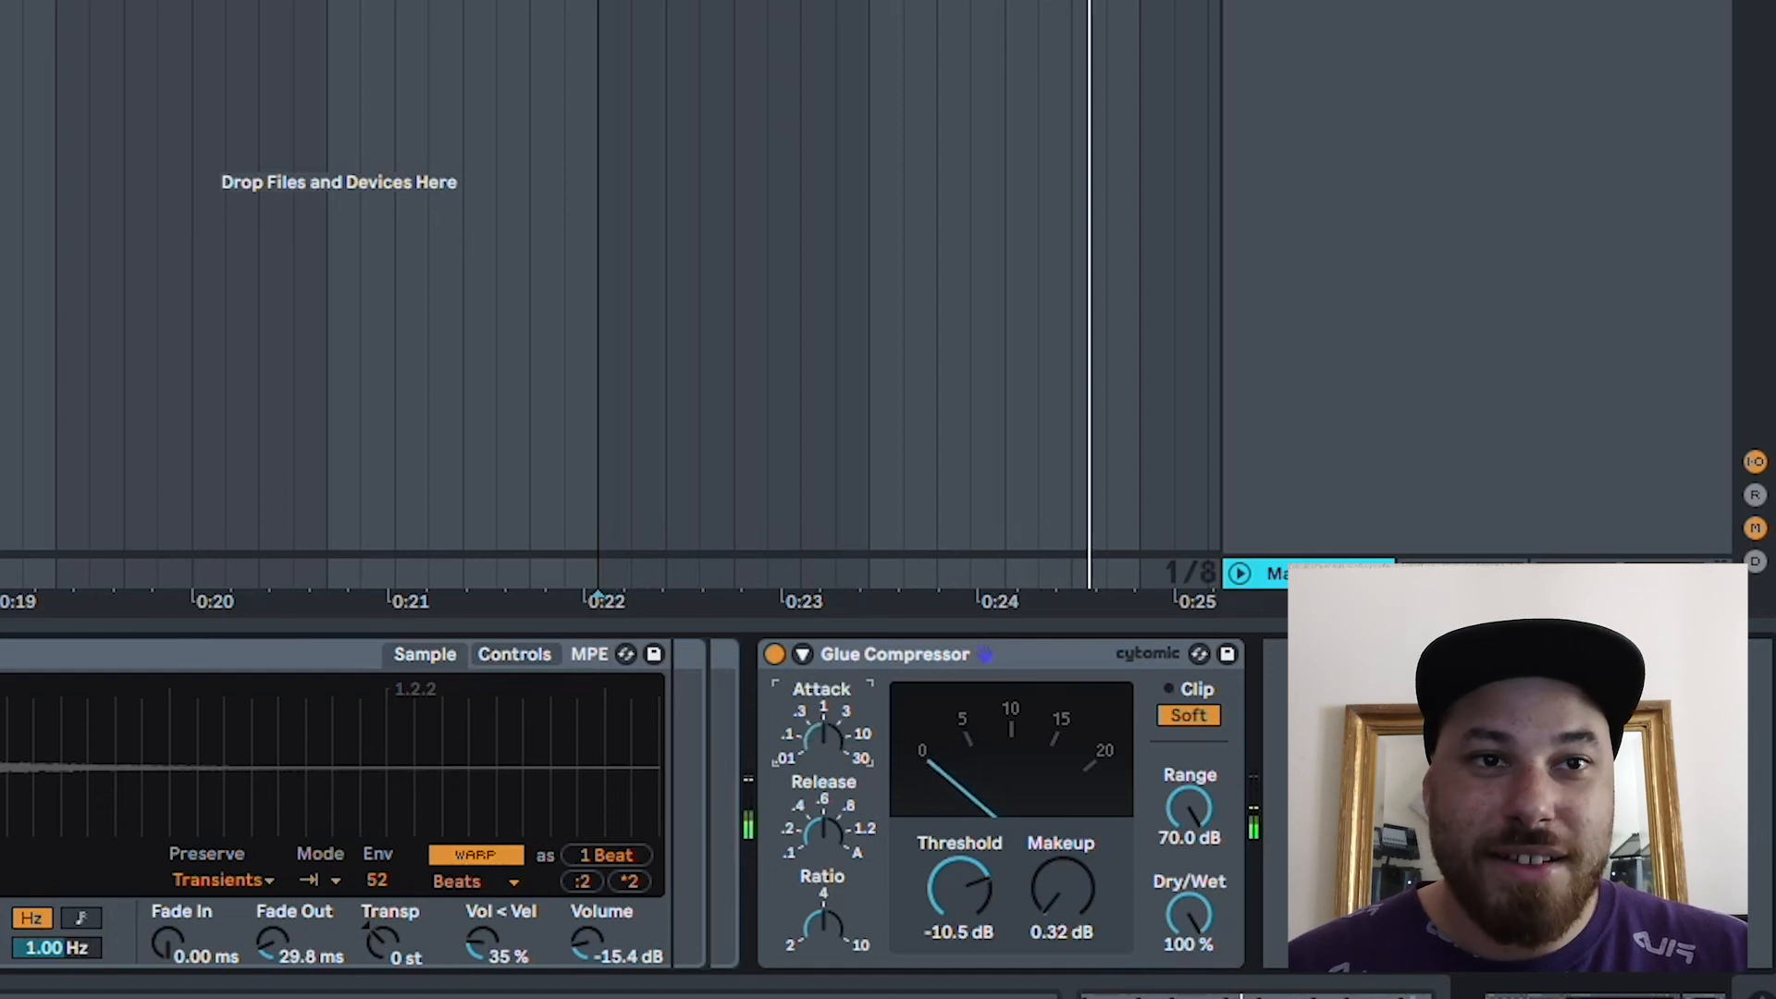
pyautogui.press('space')
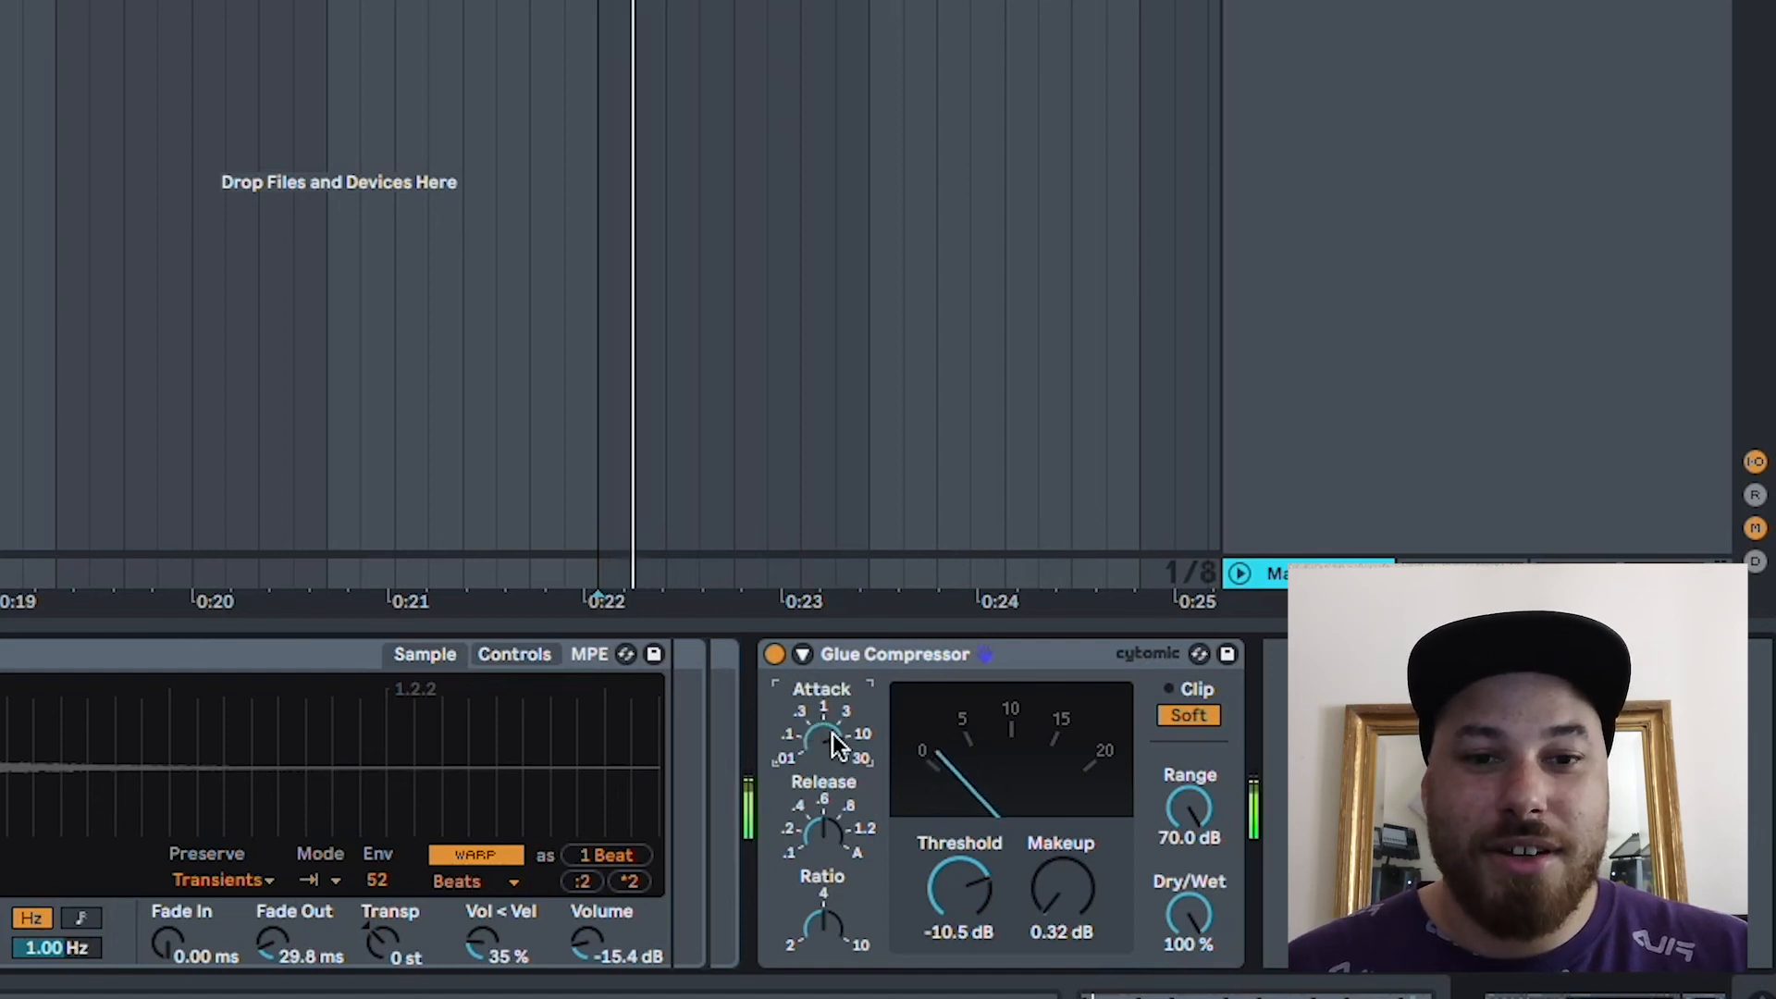
pyautogui.moveTo(825, 737); pyautogui.dragTo(825, 832)
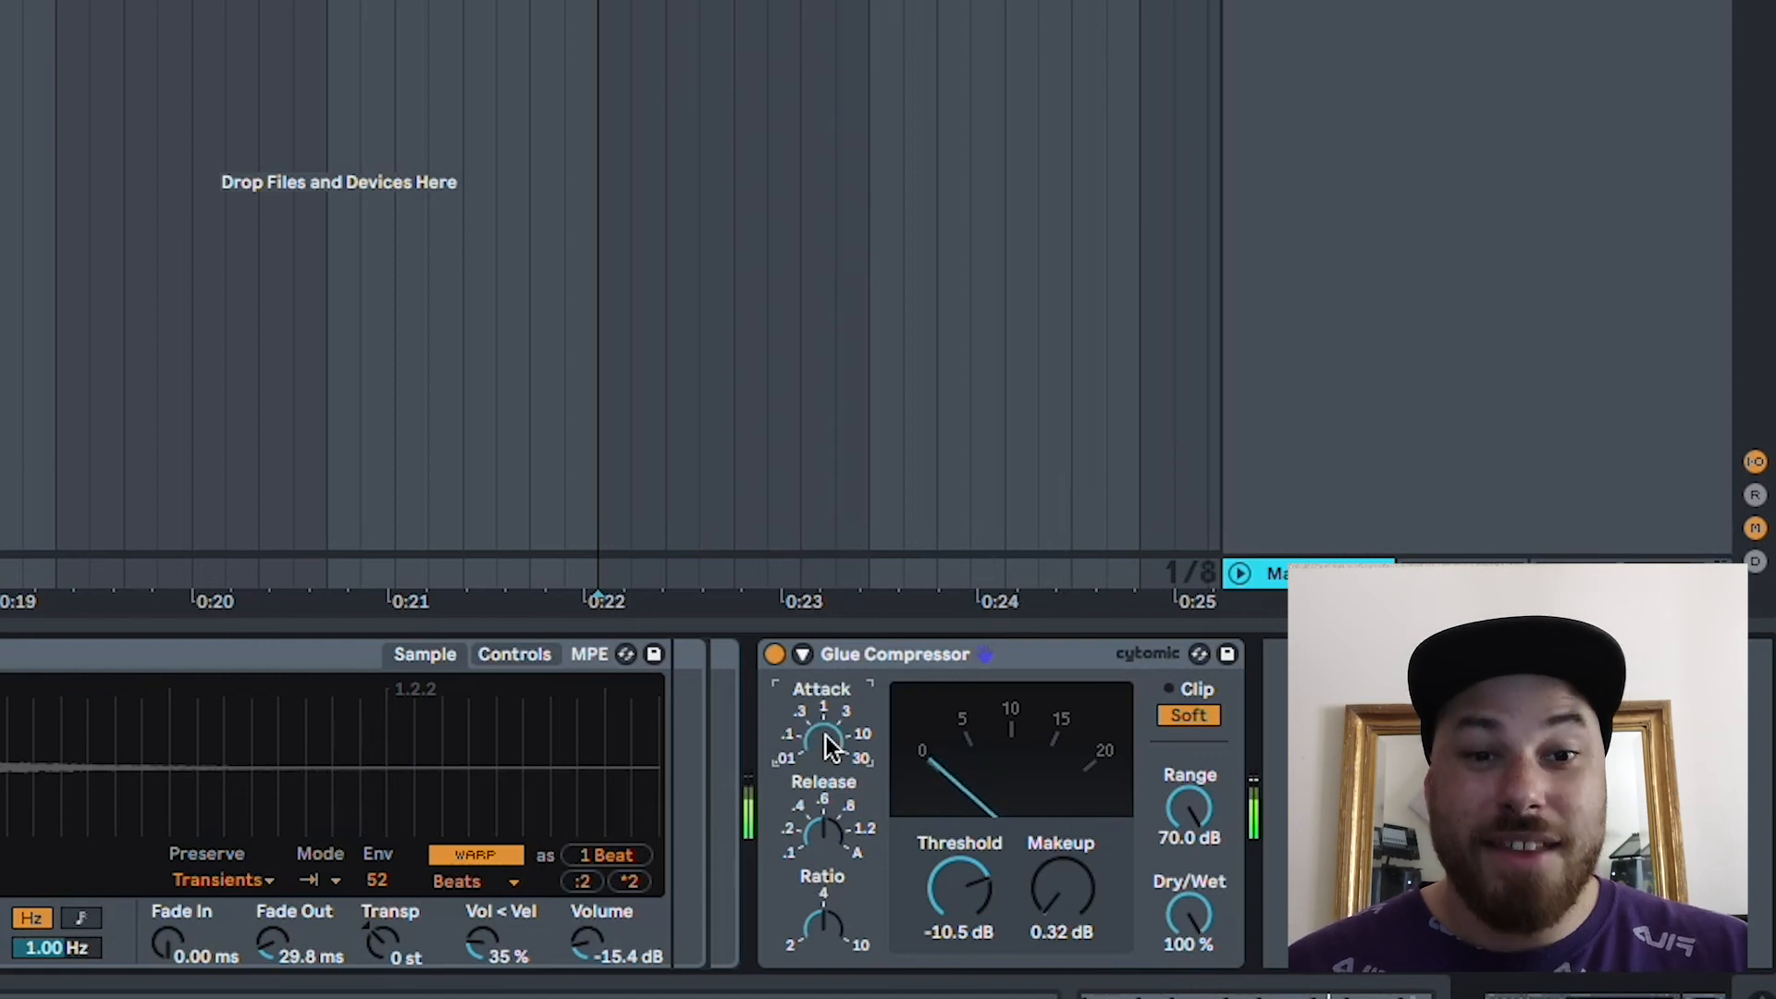
pyautogui.moveTo(825, 736); pyautogui.dragTo(825, 659)
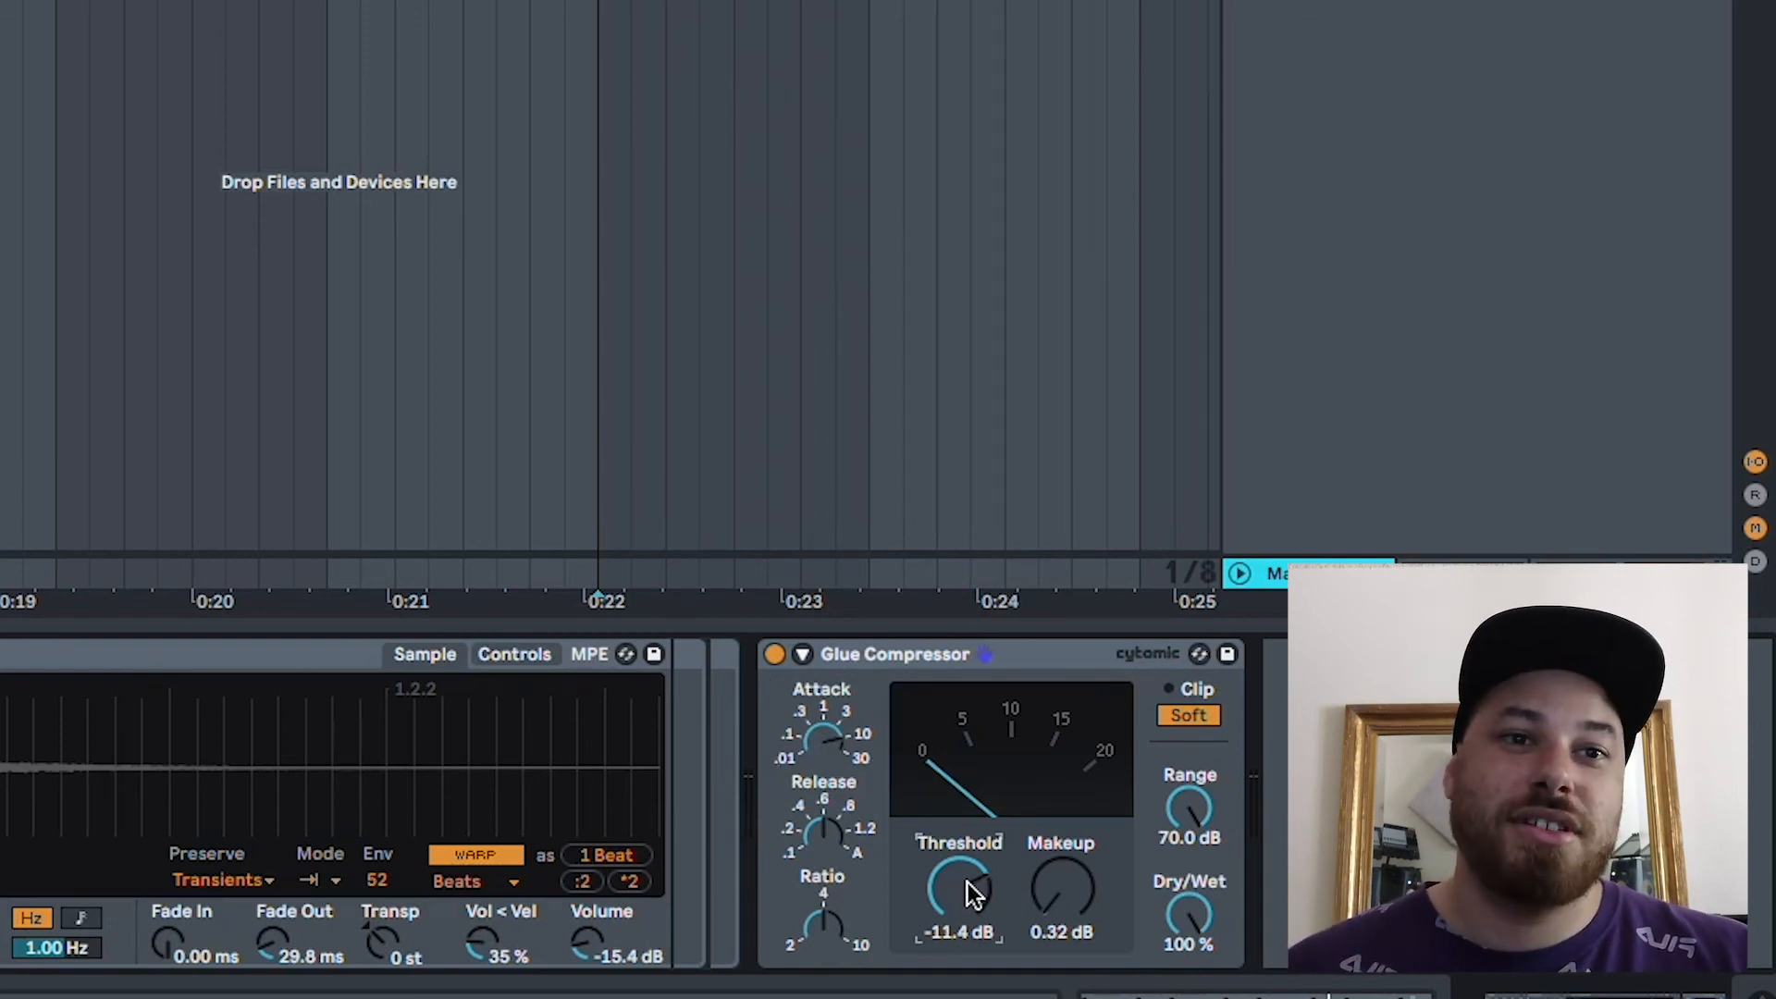
# - Set the Glue Compressor's Threshold to -14.9 dB and Makeup to 2.86 dB while the drum loop plays
pyautogui.press('space')
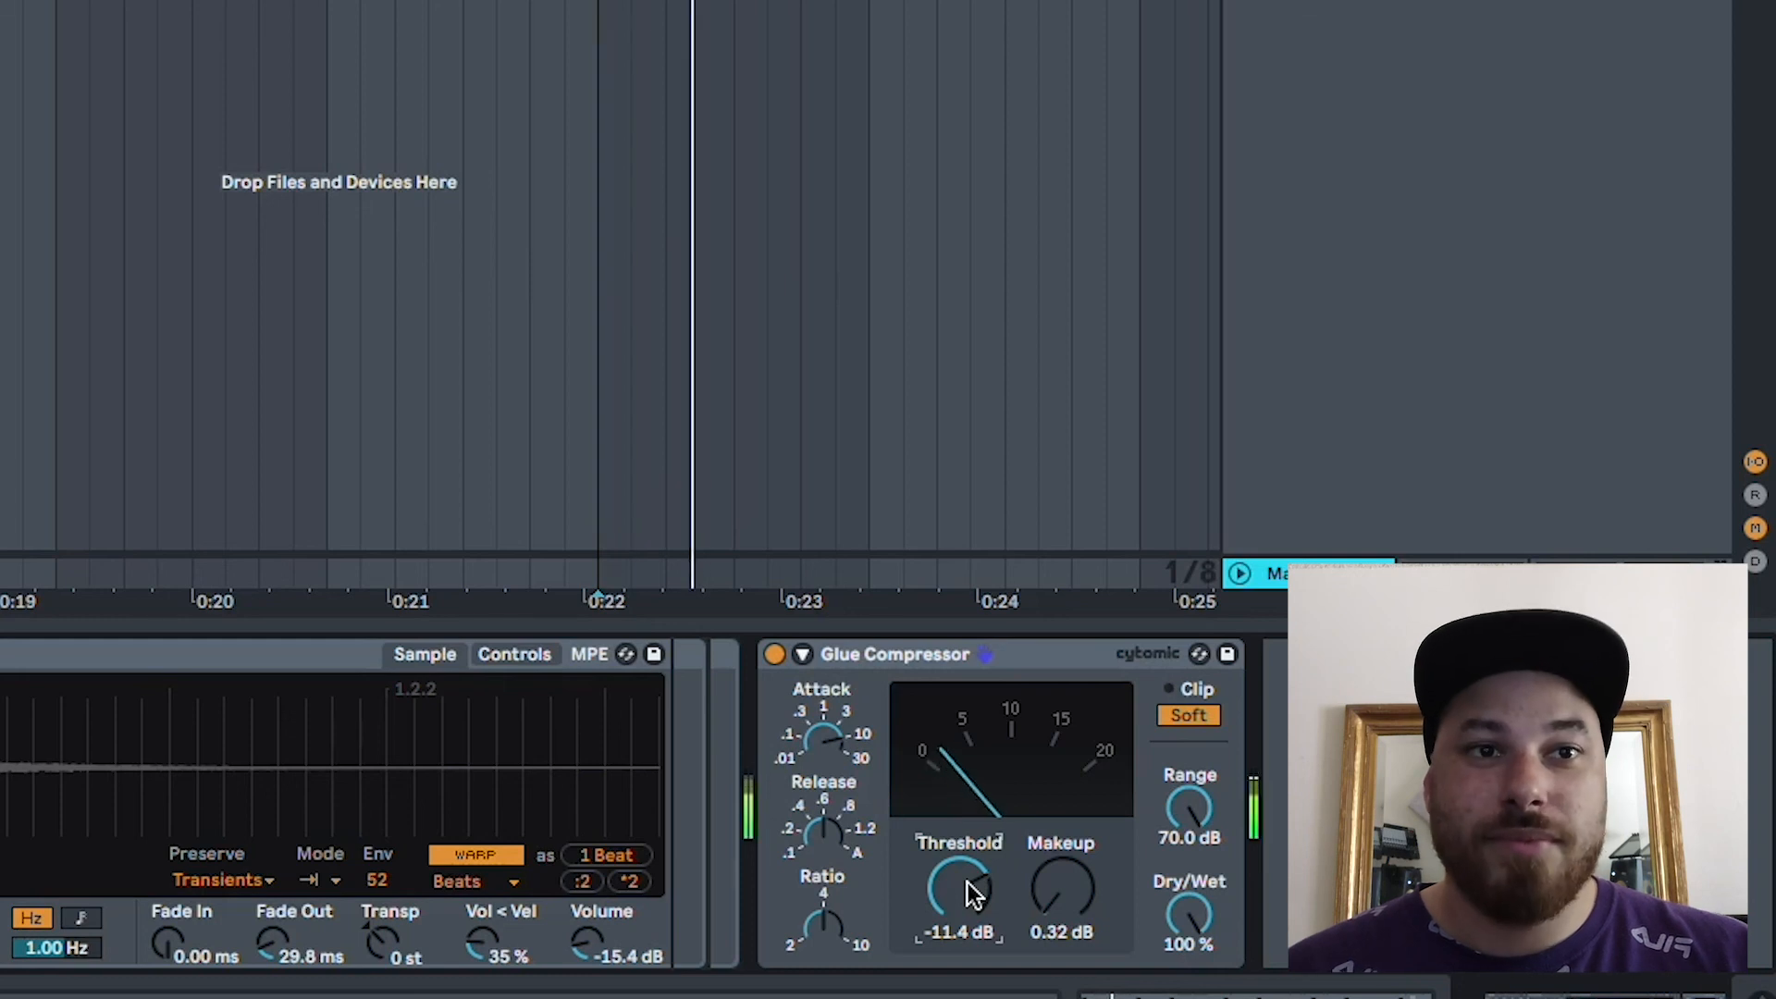
pyautogui.moveTo(967, 882)
pyautogui.mouseDown()
pyautogui.moveTo(967, 921)
pyautogui.moveTo(968, 904)
pyautogui.mouseUp()
pyautogui.moveTo(1103, 920); pyautogui.dragTo(1104, 910)
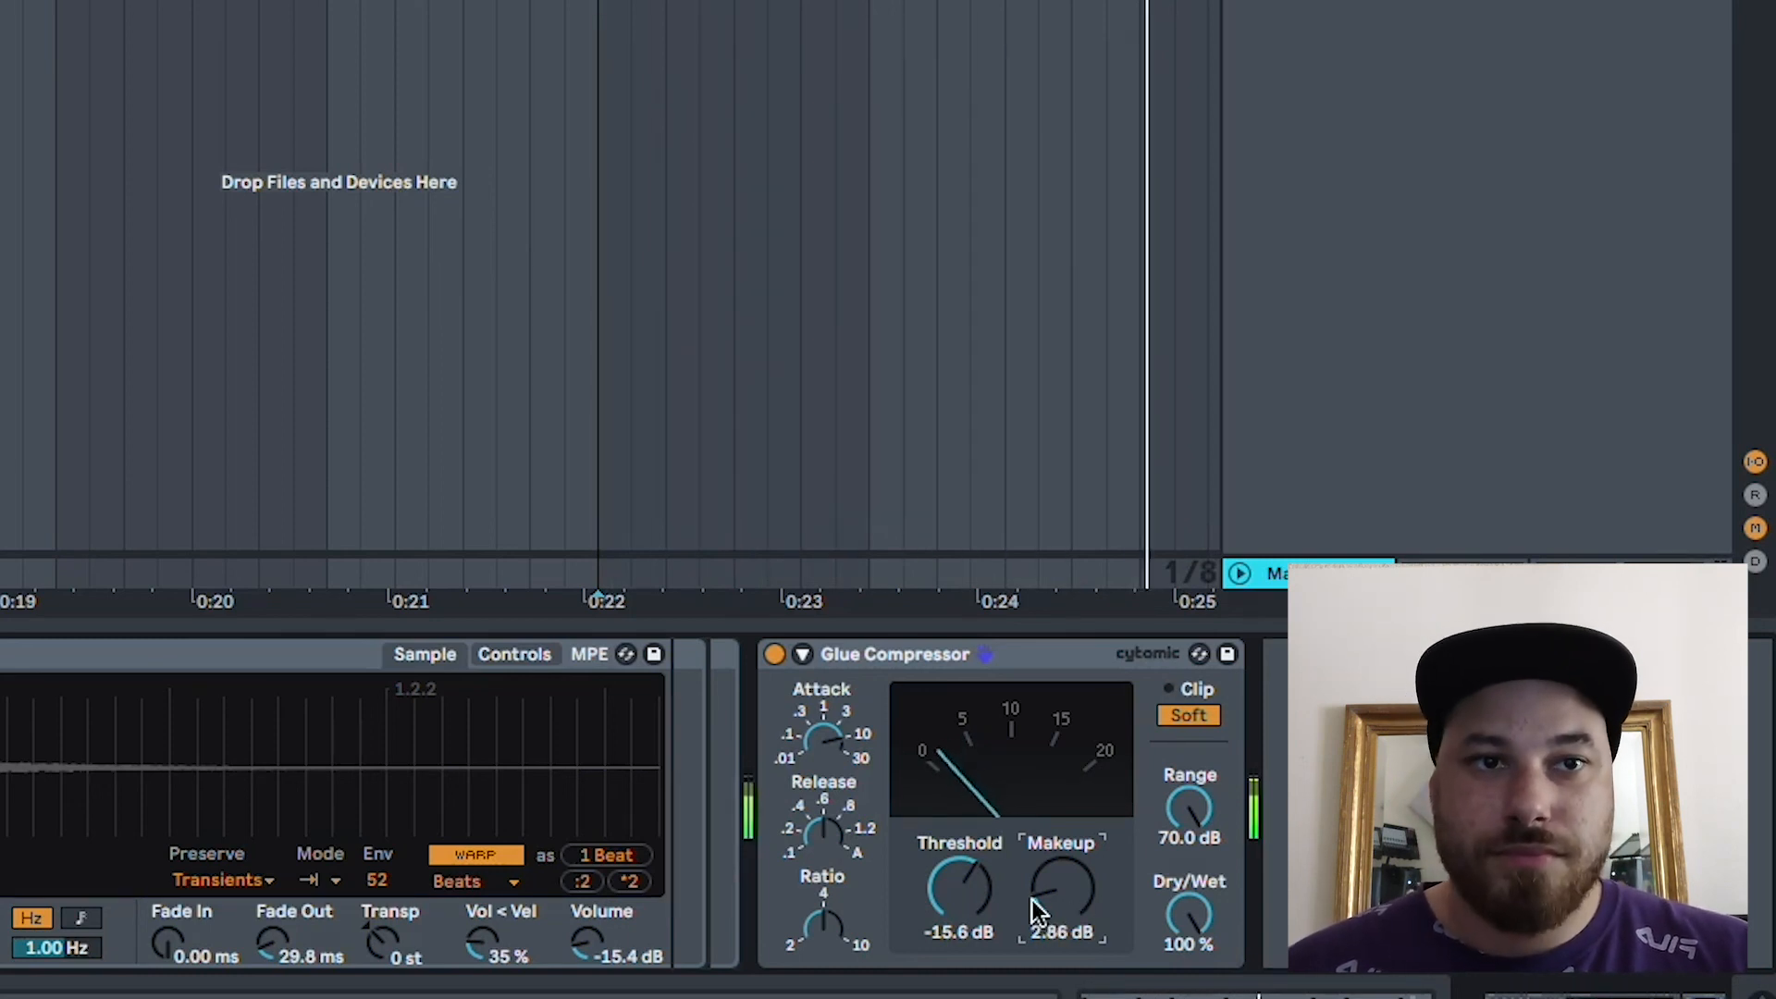
pyautogui.moveTo(959, 890); pyautogui.dragTo(959, 883)
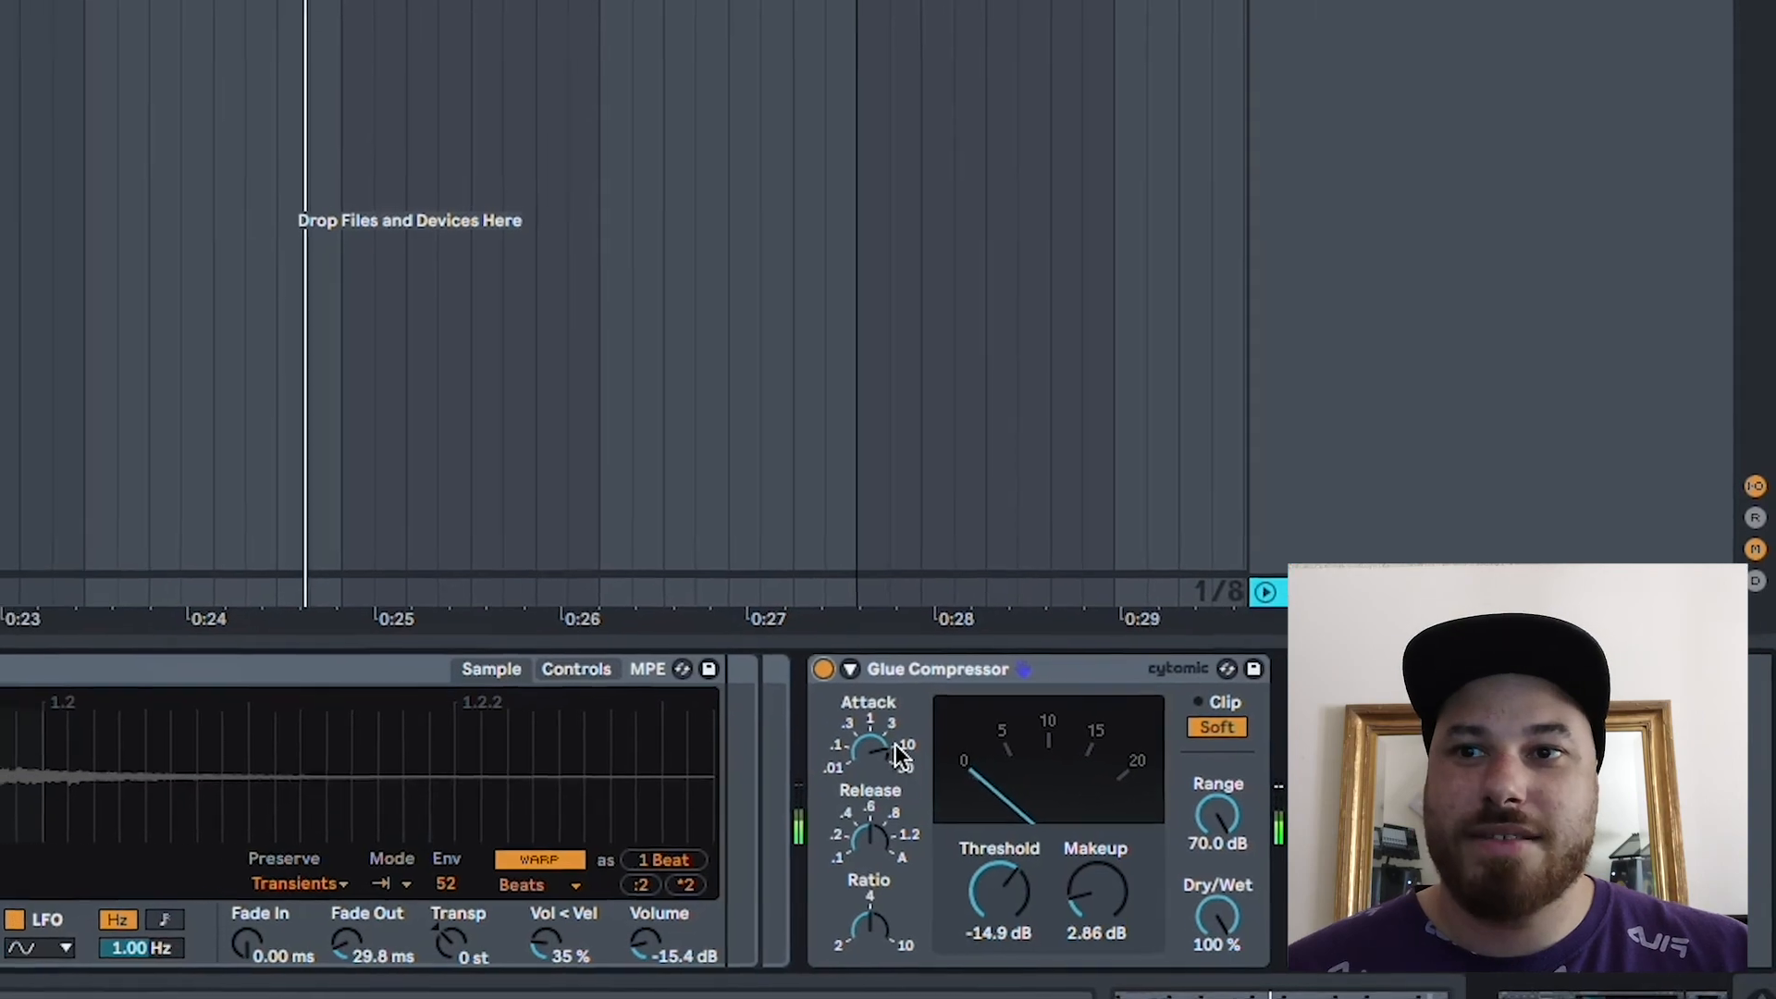